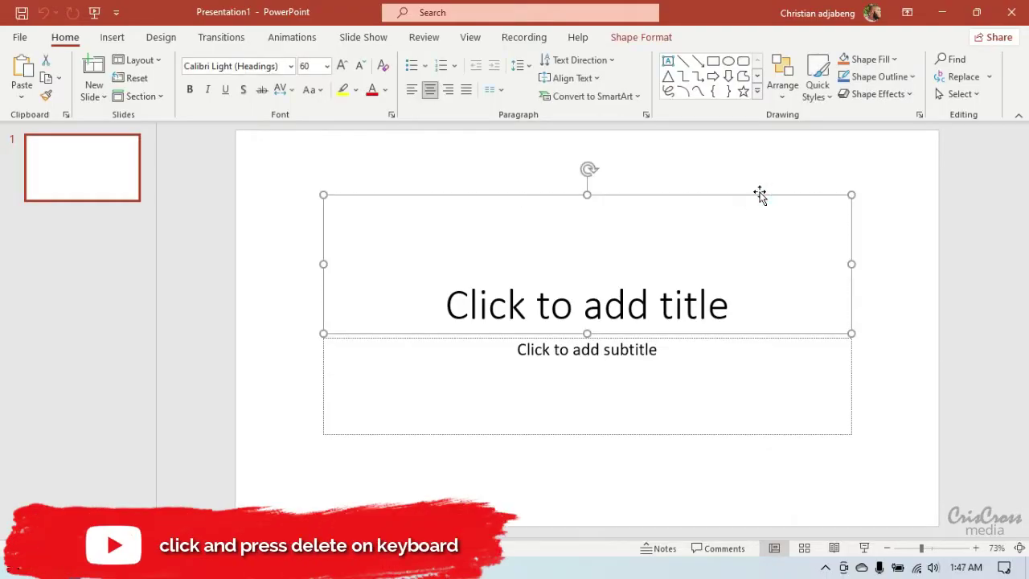
# Step: Delete the title and subtitle placeholders from the first slide
pyautogui.press('Delete')
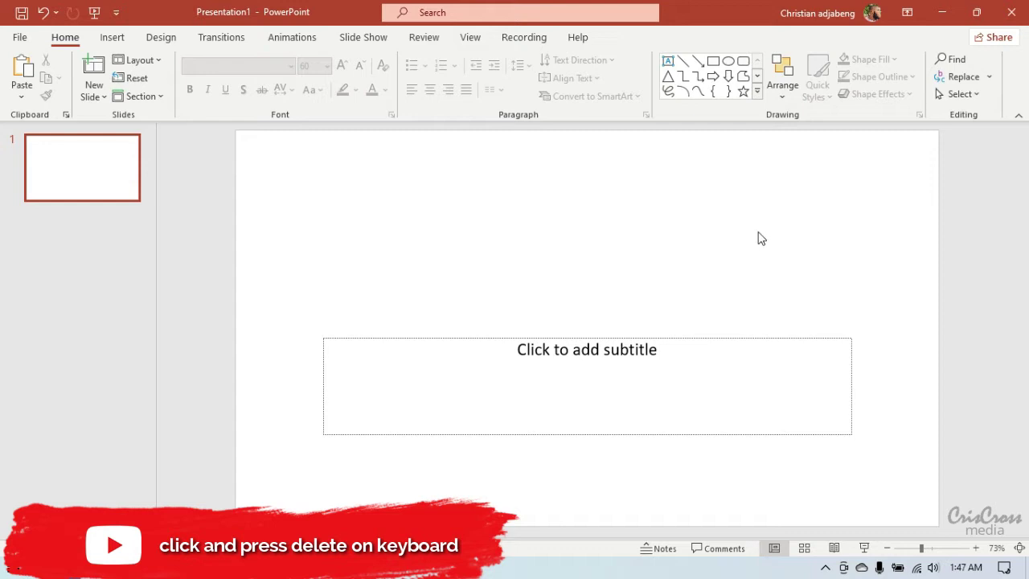
pyautogui.click(755, 337)
pyautogui.press('Delete')
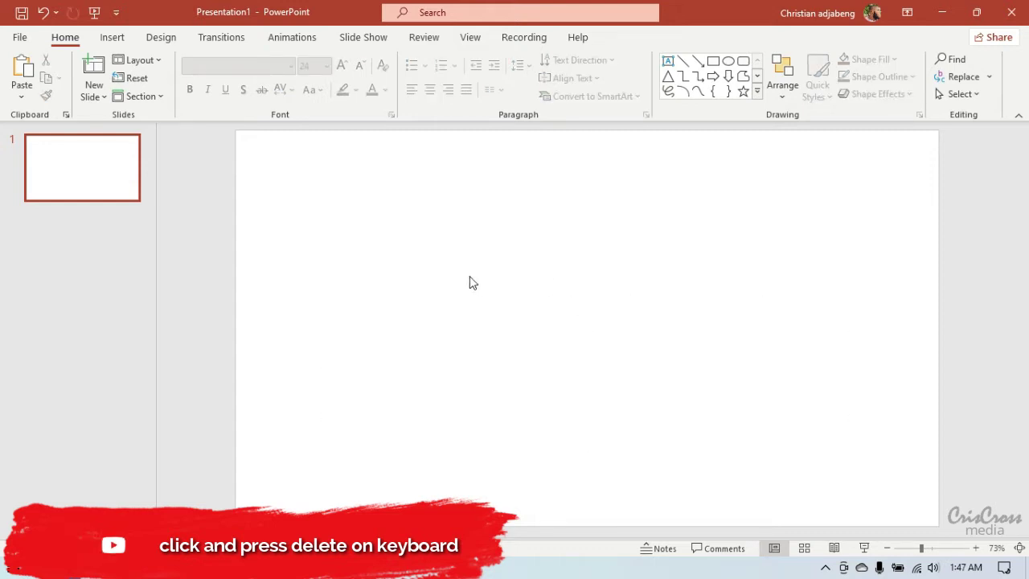
# Step: Apply a gradient fill to the slide background through Format Background
pyautogui.rightClick(447, 271)
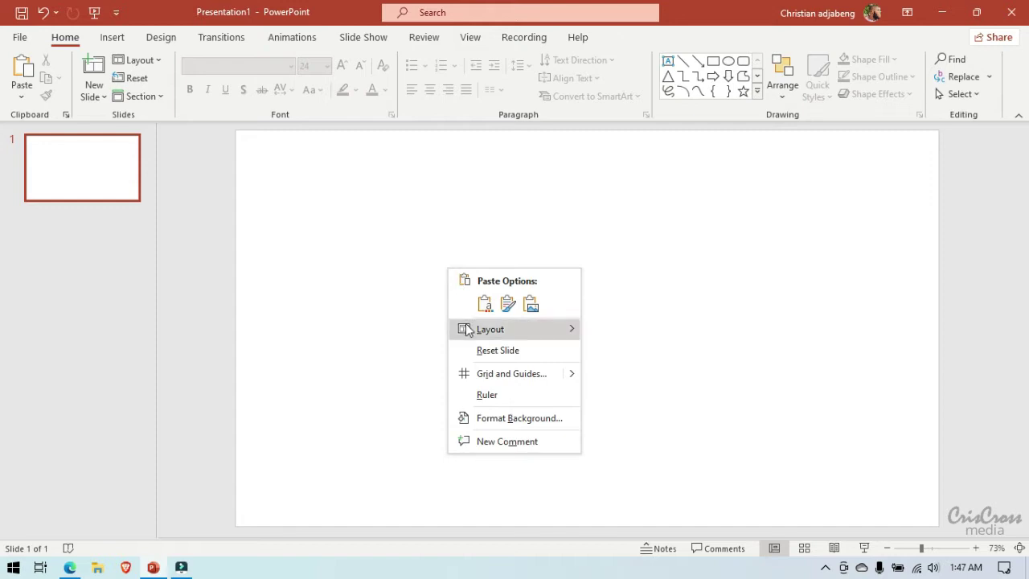
pyautogui.click(526, 416)
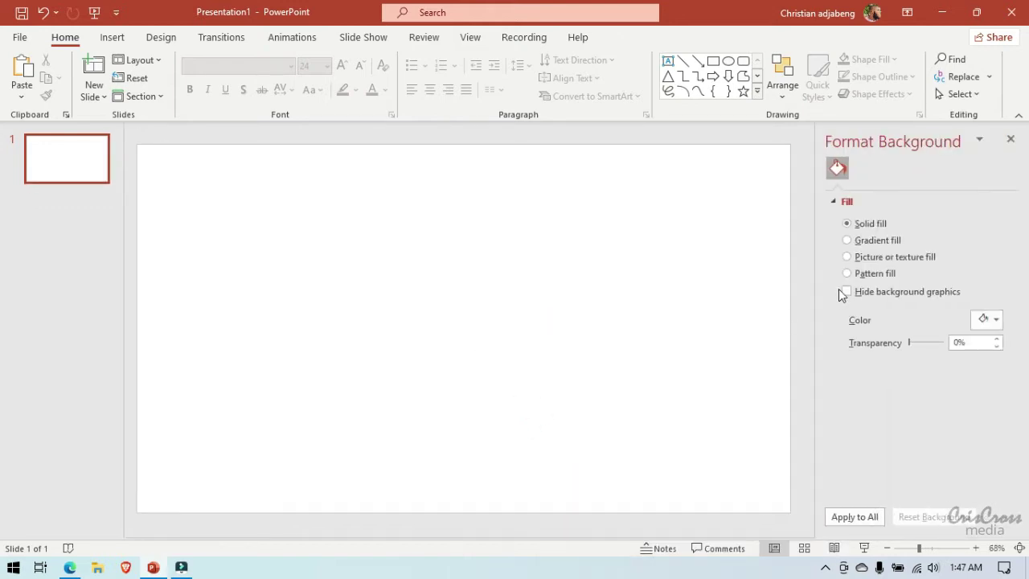
pyautogui.click(847, 241)
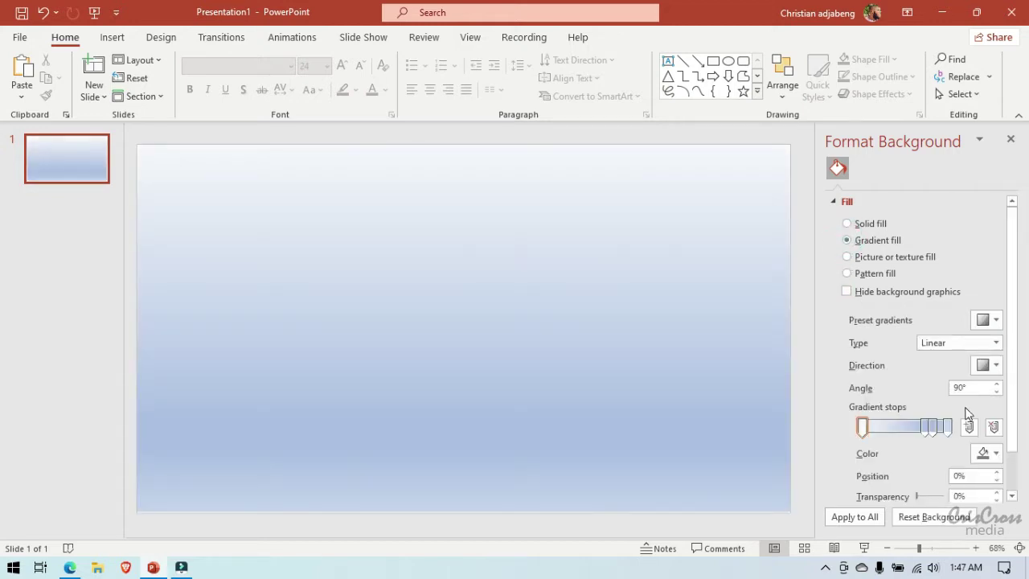
# Step: Remove the middle gradient stops, including the 74% stop, leaving only start and end stops
pyautogui.click(935, 426)
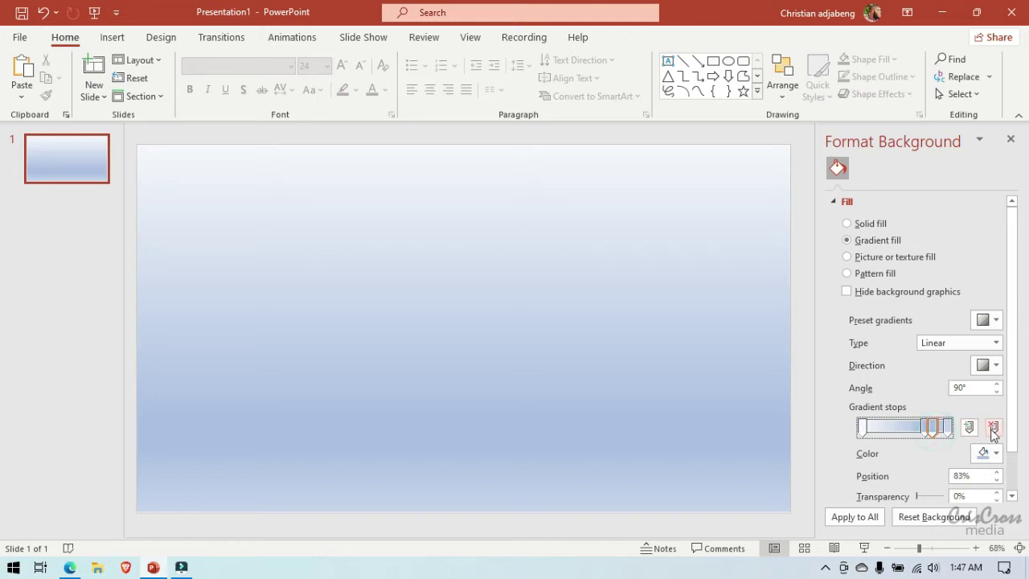
pyautogui.click(994, 430)
pyautogui.click(993, 428)
pyautogui.click(924, 426)
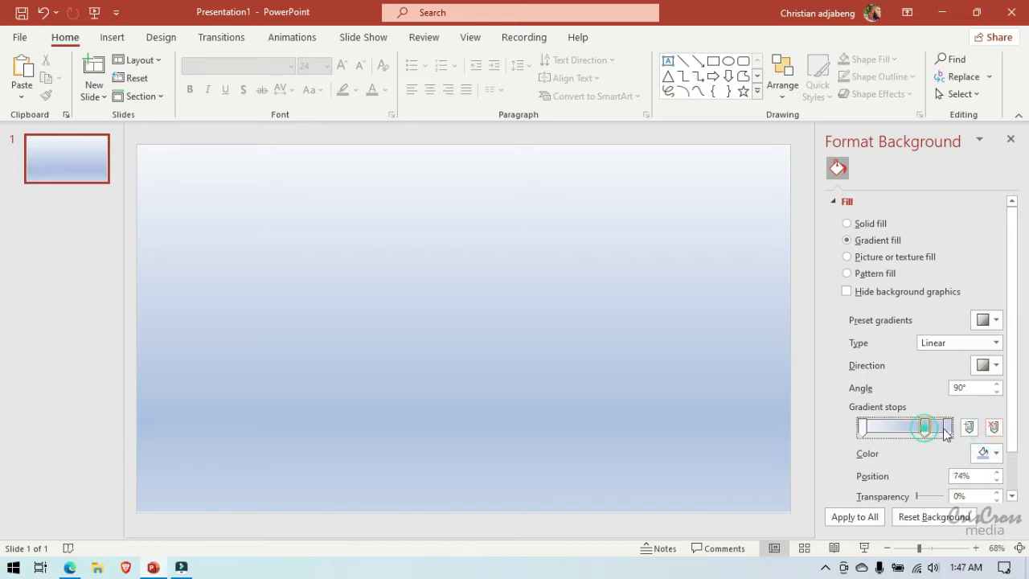
pyautogui.click(993, 428)
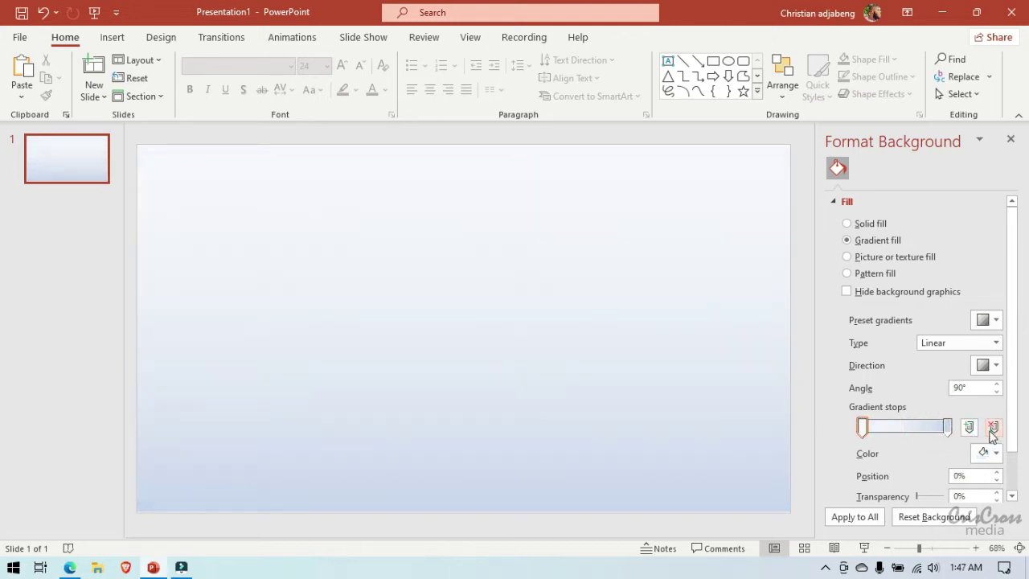
pyautogui.click(946, 426)
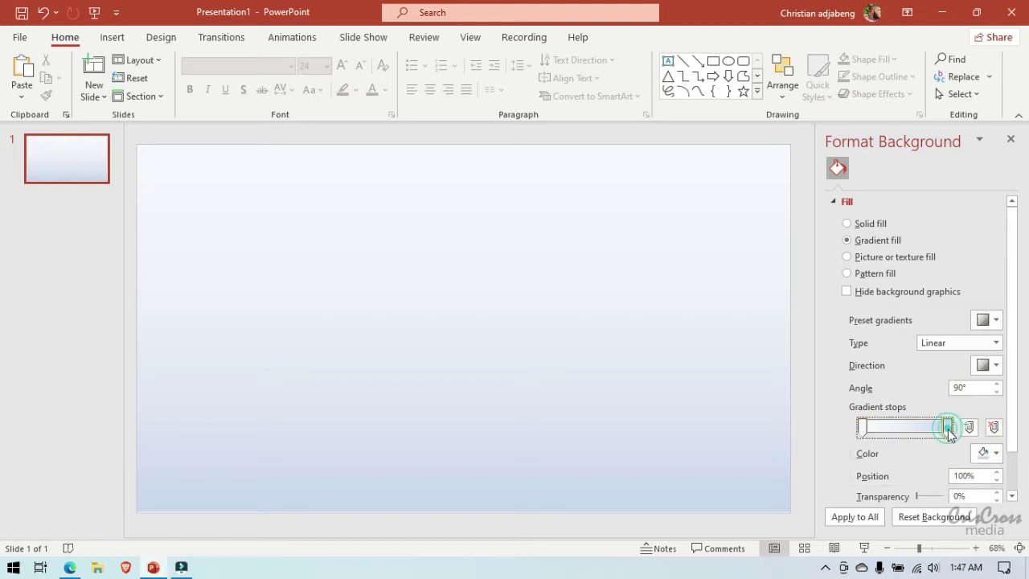
# Step: Set the 100% end gradient stop to mint green #17E7B5 with a custom colour
pyautogui.click(987, 452)
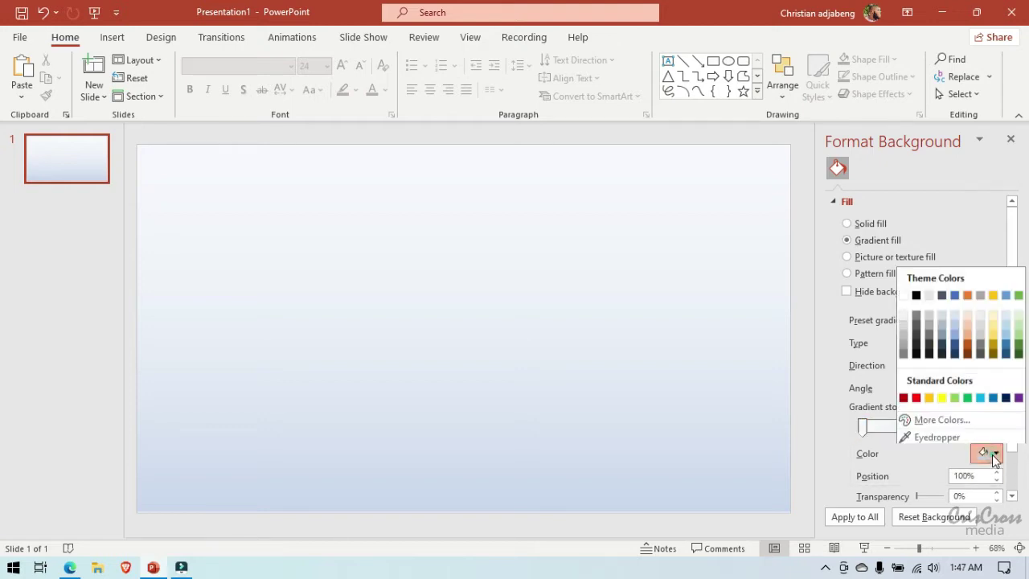
pyautogui.click(932, 417)
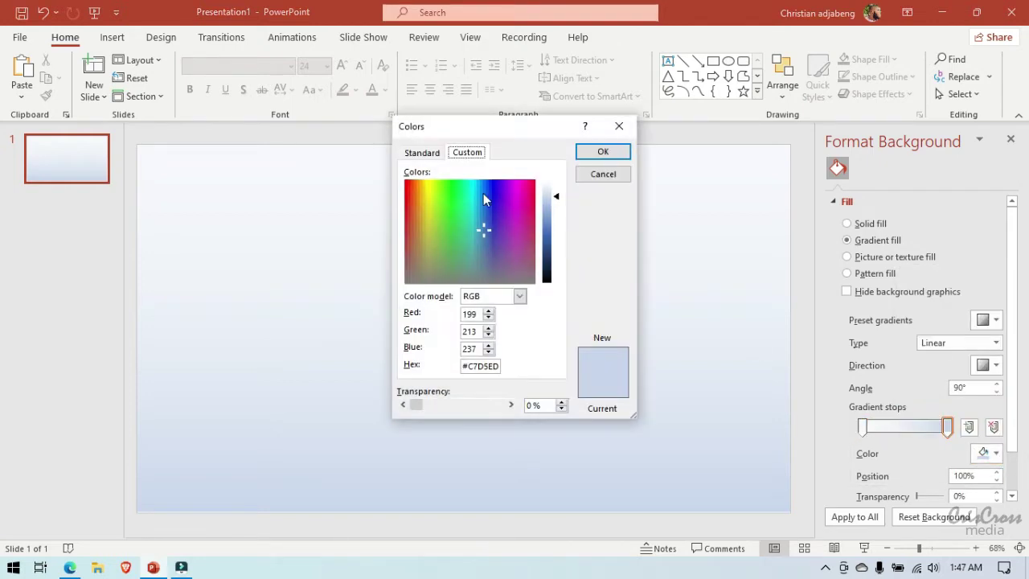
pyautogui.click(472, 194)
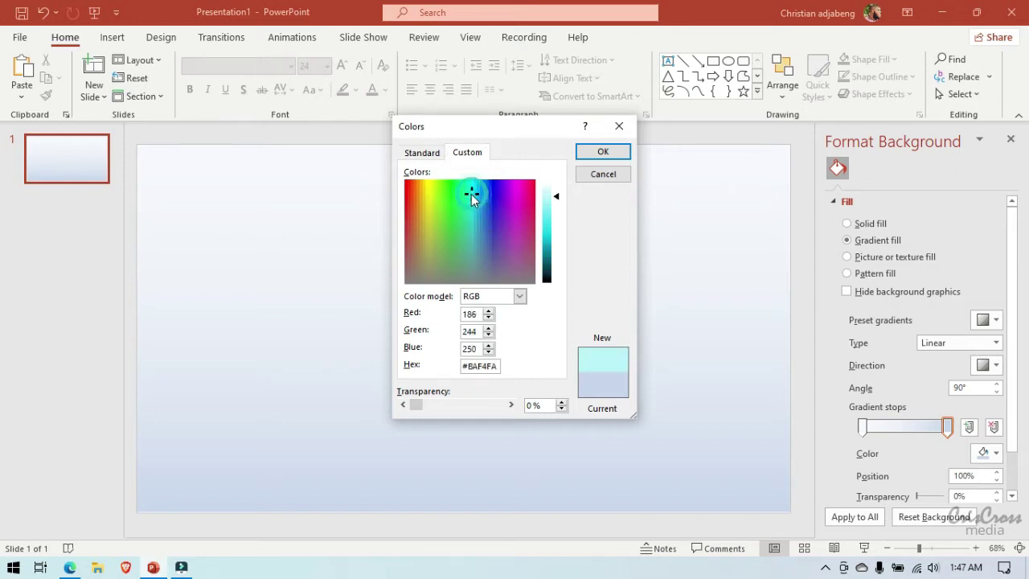
pyautogui.click(465, 194)
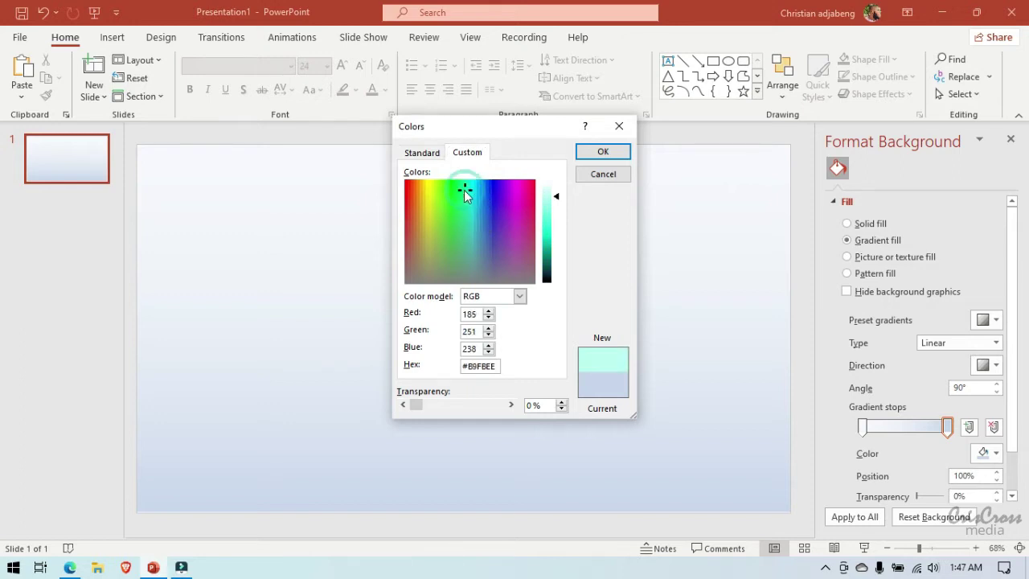
pyautogui.click(464, 198)
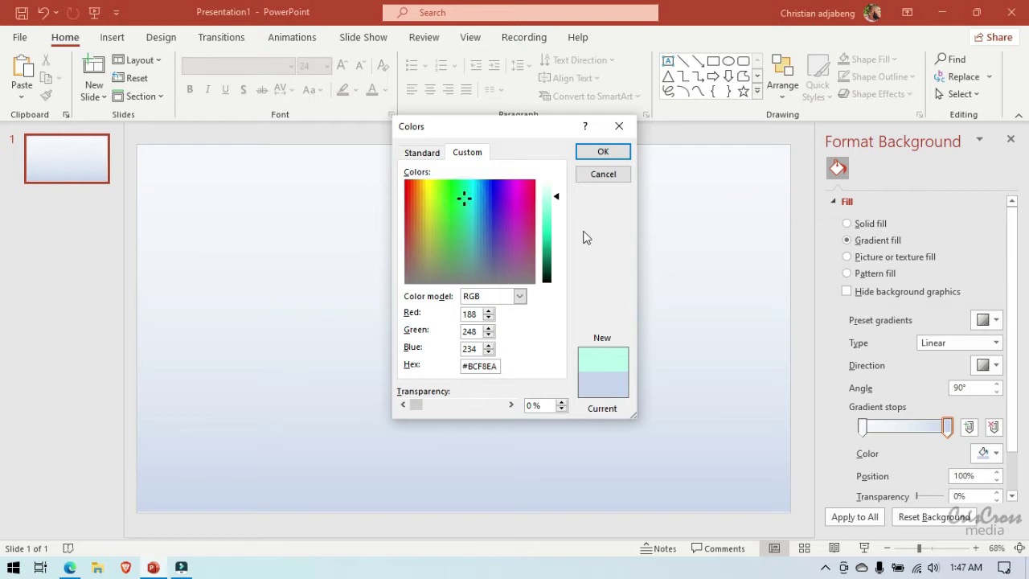
pyautogui.click(550, 222)
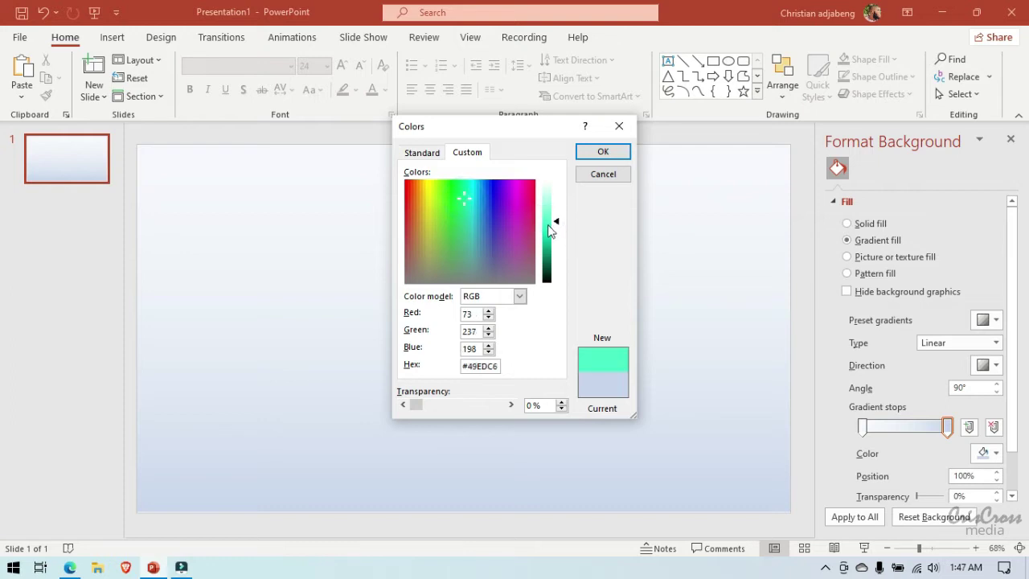
pyautogui.click(548, 232)
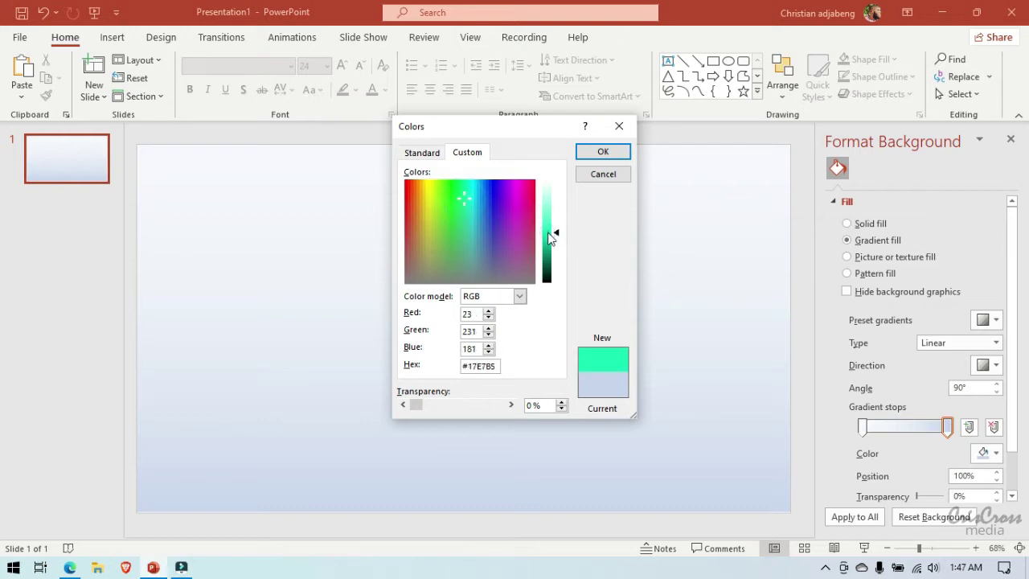
pyautogui.click(594, 160)
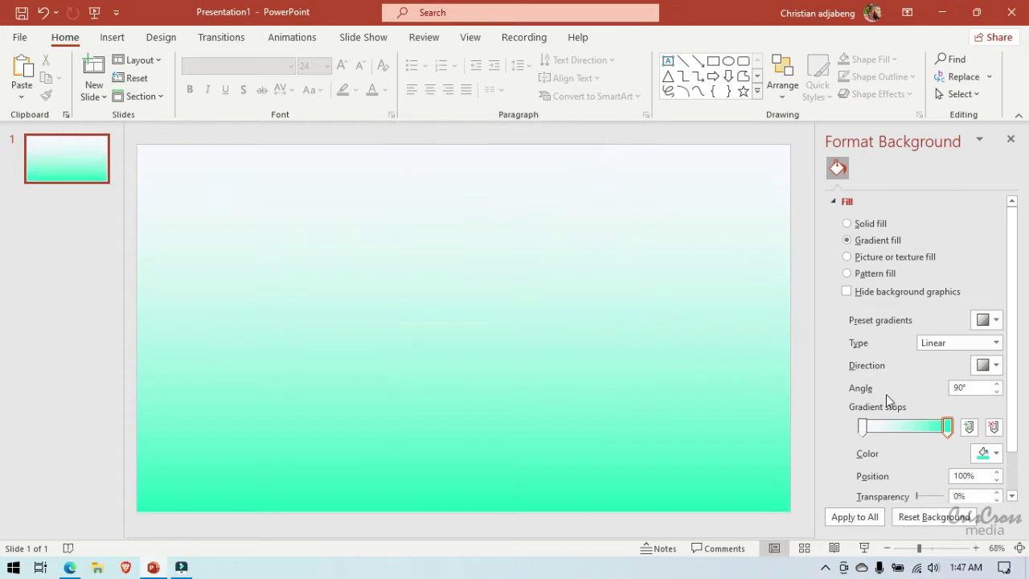
# Step: Set the gradient direction to a 45° diagonal
pyautogui.click(993, 368)
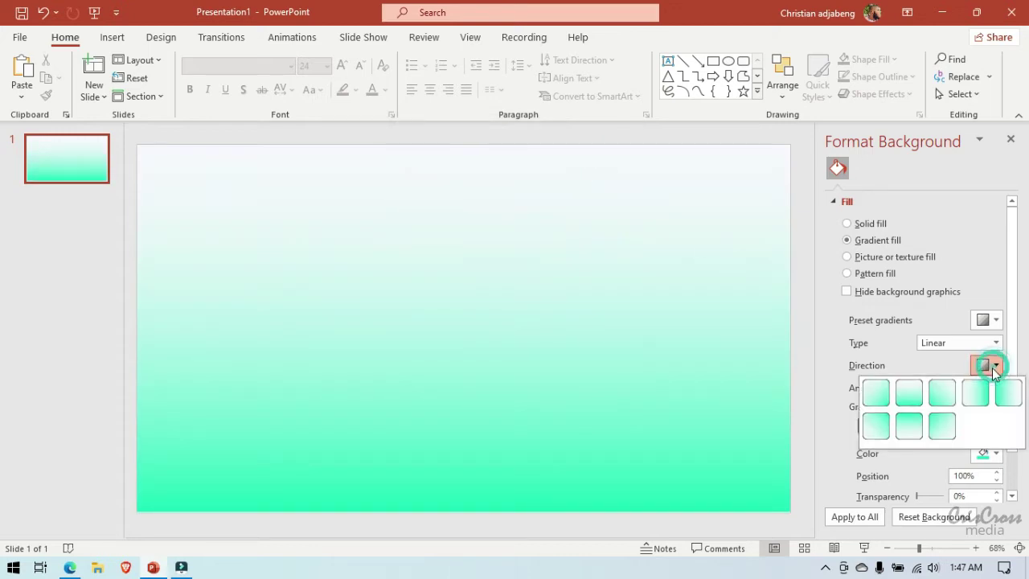
pyautogui.click(875, 392)
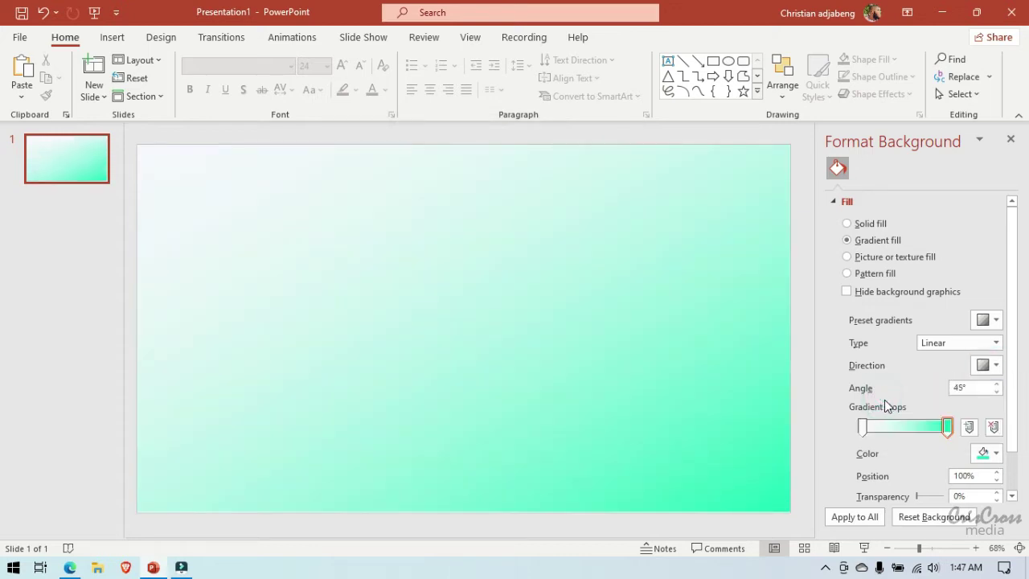
pyautogui.click(862, 427)
# Step: Set the 0% start stop to a deep crimson pink from the Standard colour palette
pyautogui.click(997, 455)
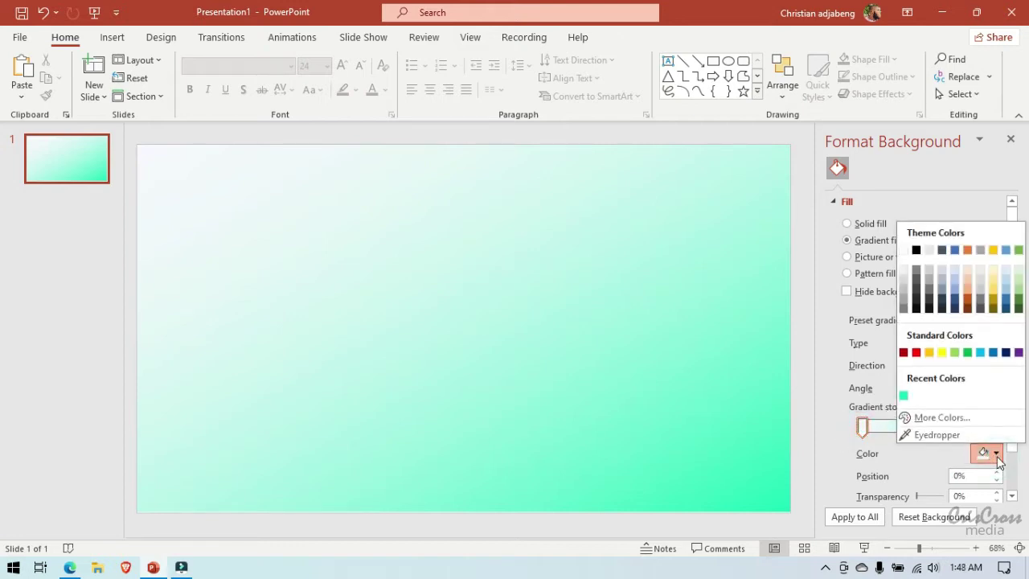
pyautogui.click(933, 417)
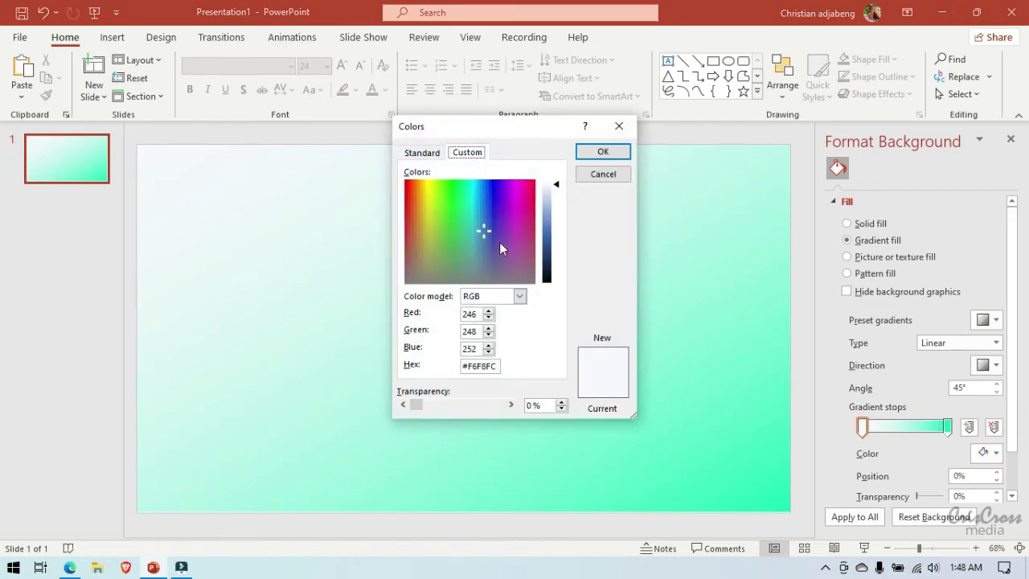
pyautogui.click(418, 153)
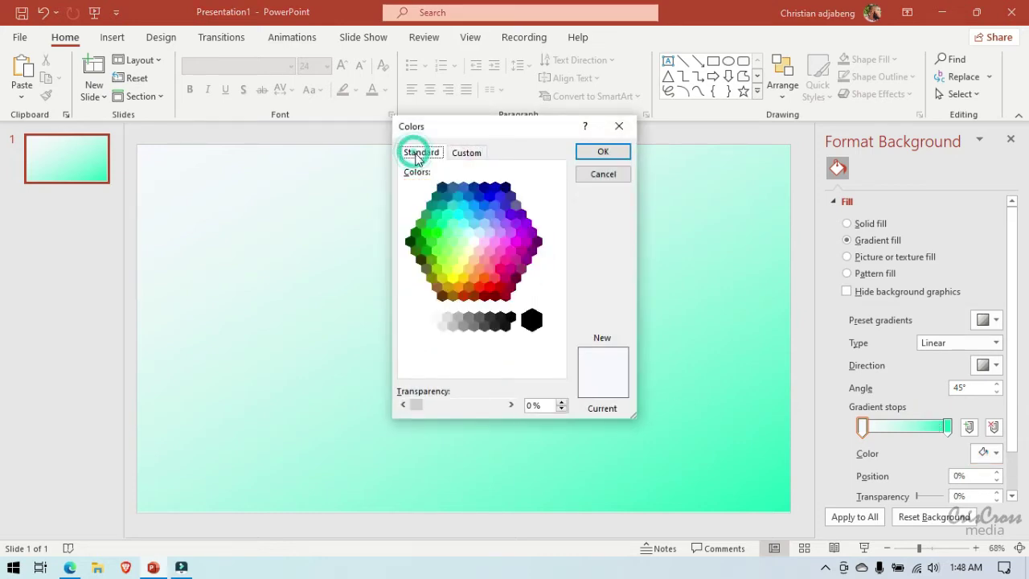
pyautogui.click(505, 260)
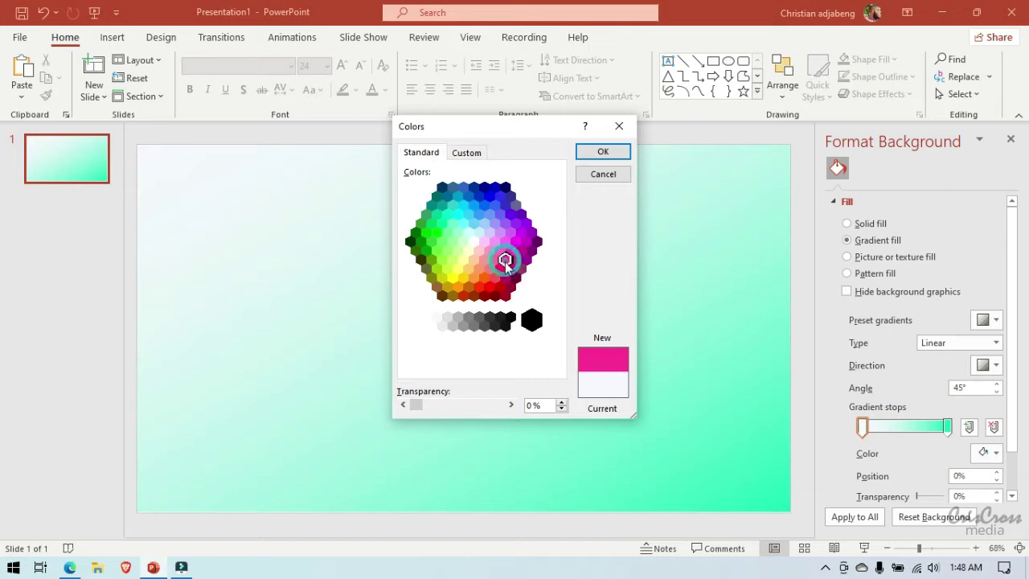
pyautogui.click(500, 269)
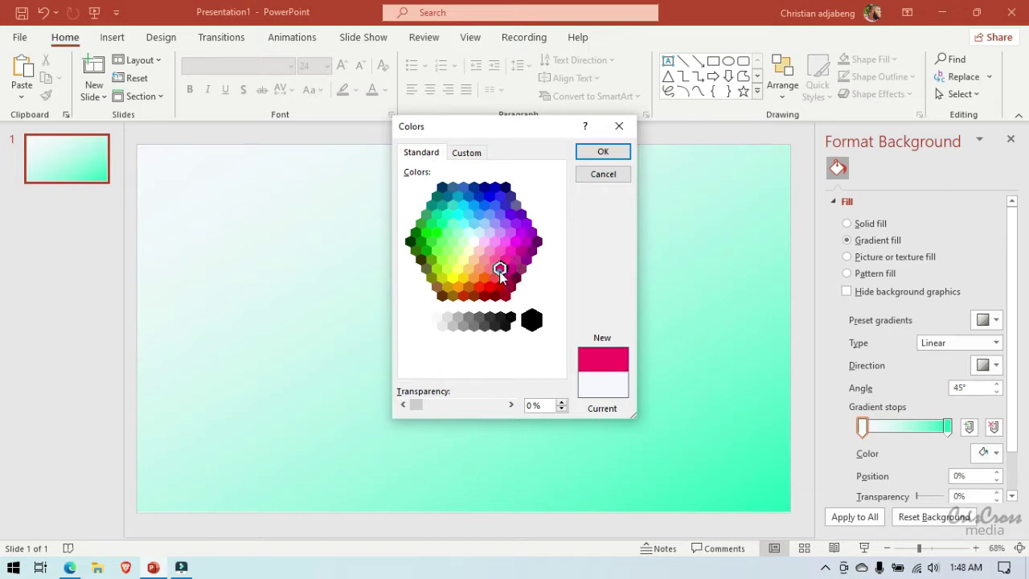
pyautogui.click(602, 150)
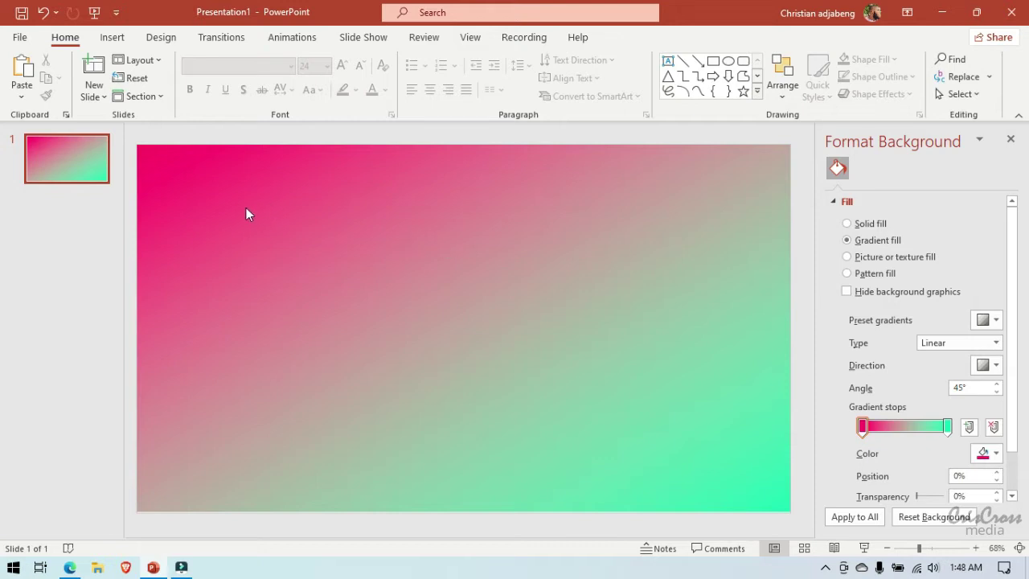
# Step: Draw a tall rounded rectangle on the left side of the slide
pyautogui.click(114, 38)
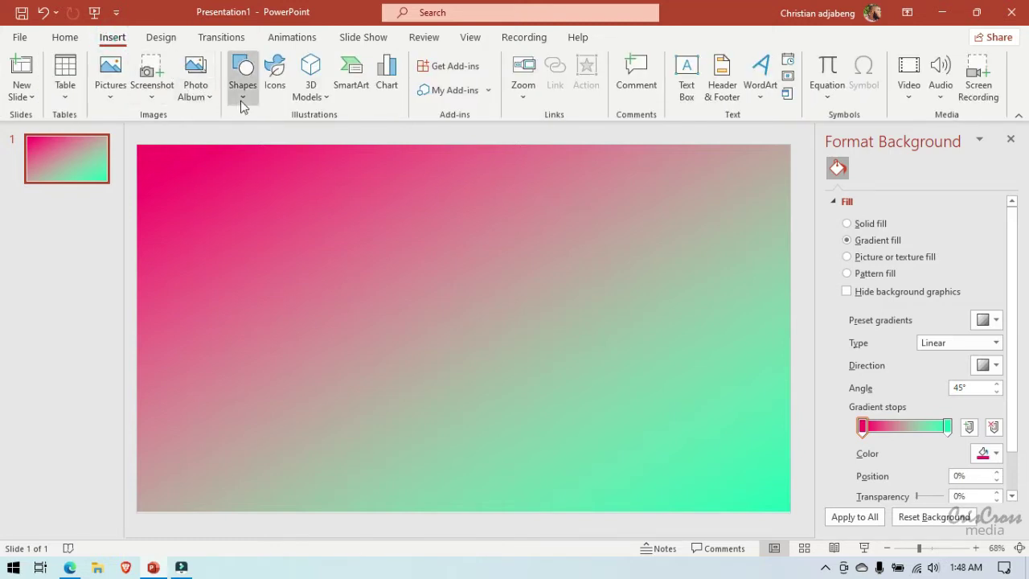
pyautogui.click(243, 88)
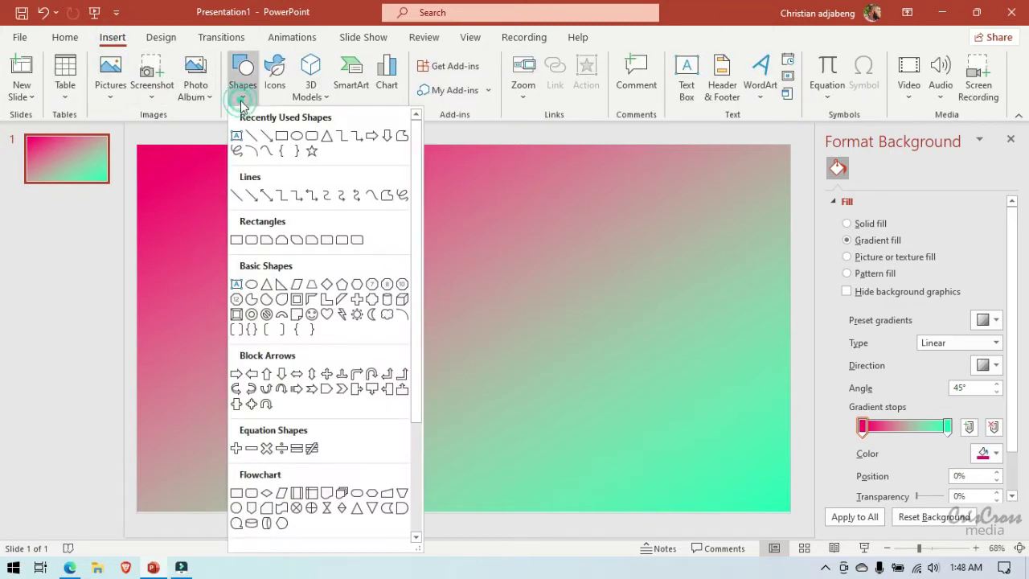
pyautogui.click(311, 138)
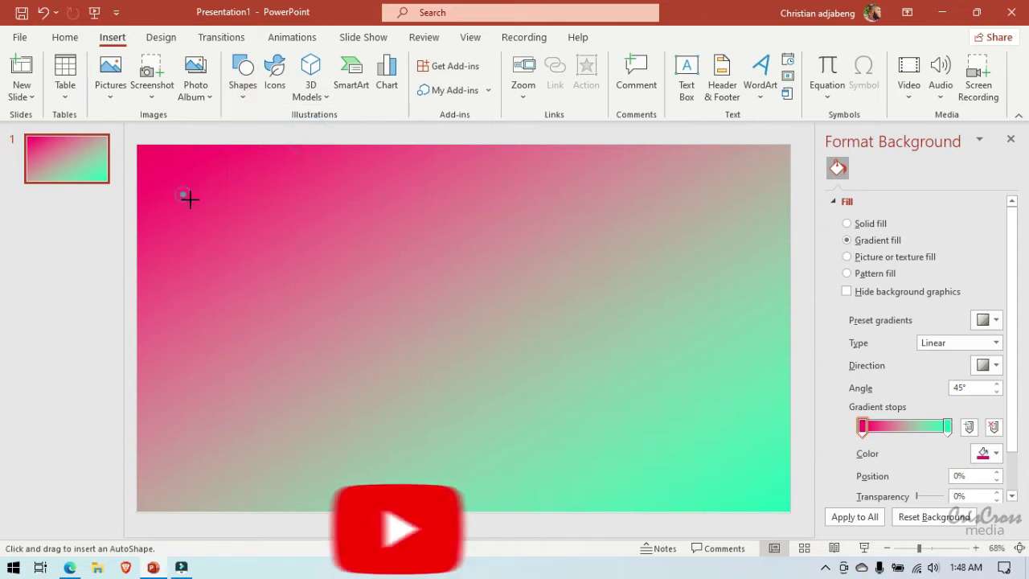
pyautogui.moveTo(184, 196); pyautogui.dragTo(306, 473)
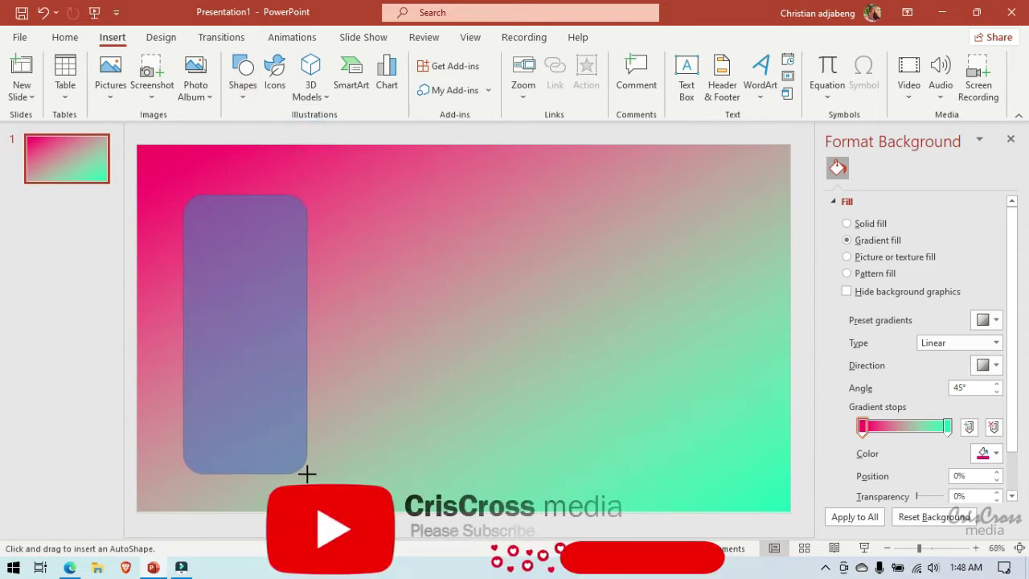
pyautogui.moveTo(307, 474); pyautogui.dragTo(308, 481)
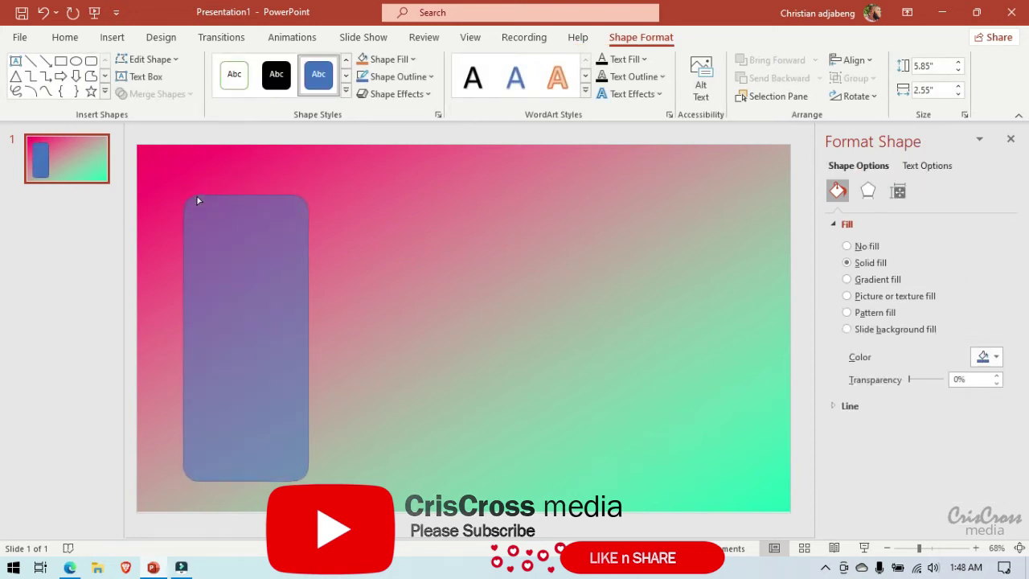
# Step: Nudge and resize the rectangle to about 6.01" high by 2.82" wide
pyautogui.click(198, 198)
pyautogui.moveTo(234, 285)
pyautogui.mouseDown()
pyautogui.moveTo(229, 264)
pyautogui.moveTo(226, 274)
pyautogui.mouseUp()
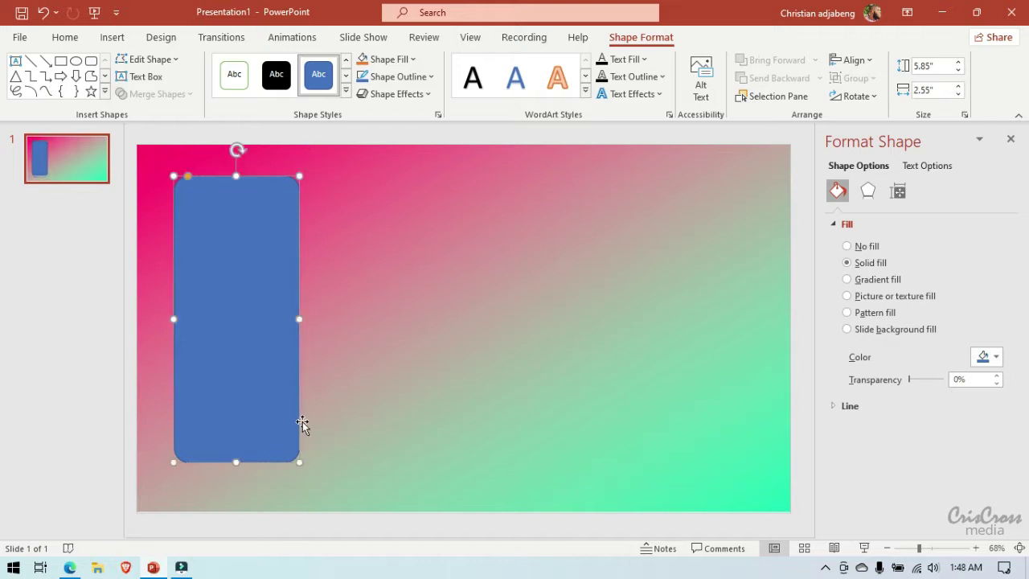
pyautogui.moveTo(299, 319); pyautogui.dragTo(312, 324)
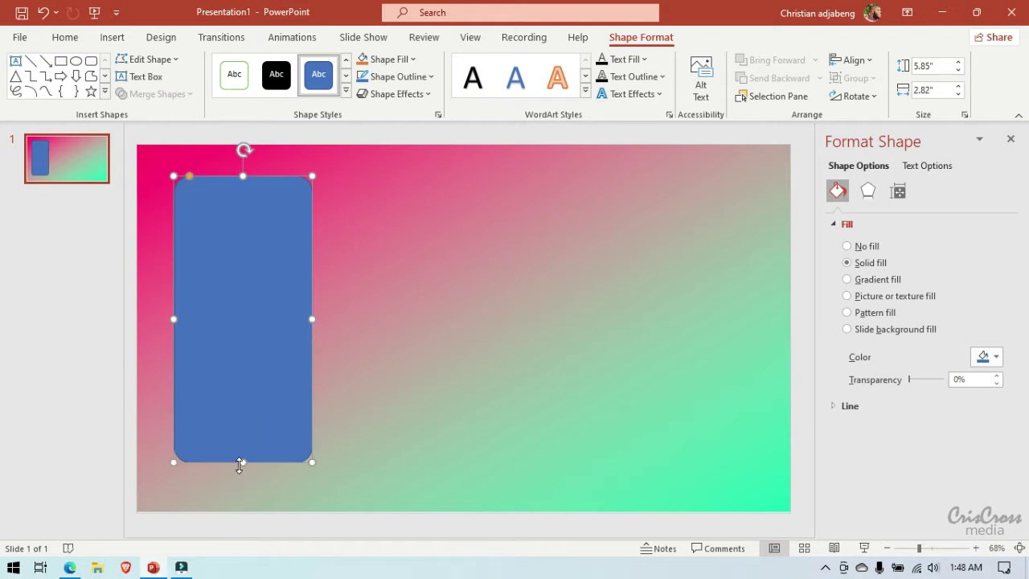
pyautogui.moveTo(242, 464); pyautogui.dragTo(244, 468)
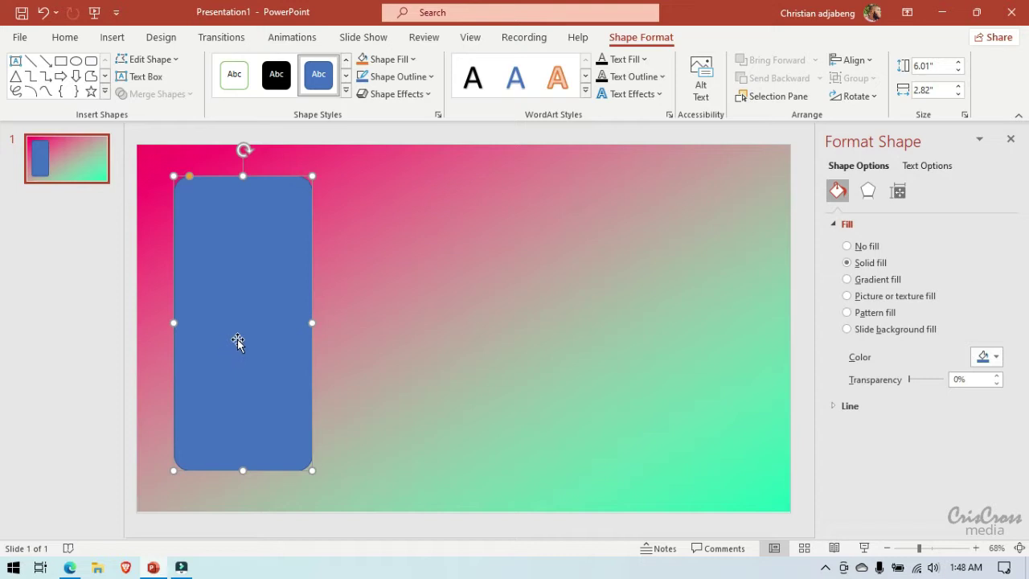
# Step: Fill the rounded rectangle with the Newsprint texture instead of solid blue
pyautogui.click(360, 273)
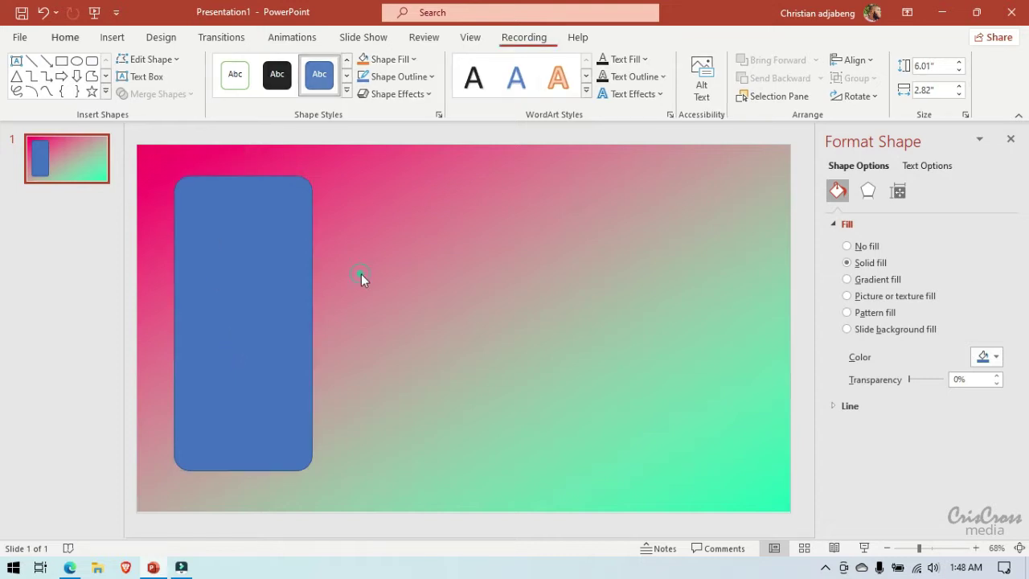
pyautogui.click(262, 289)
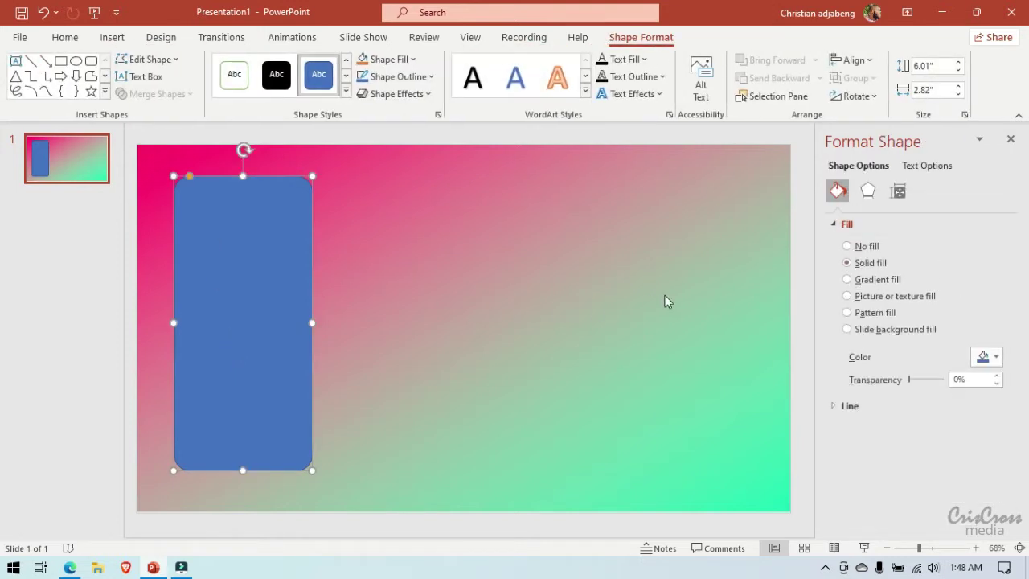
pyautogui.click(847, 295)
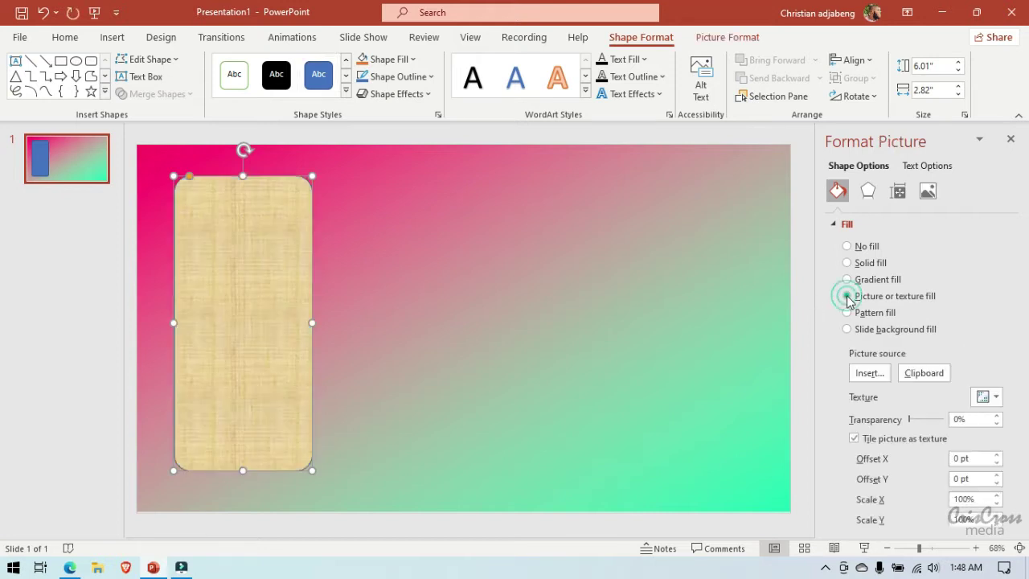
pyautogui.click(988, 398)
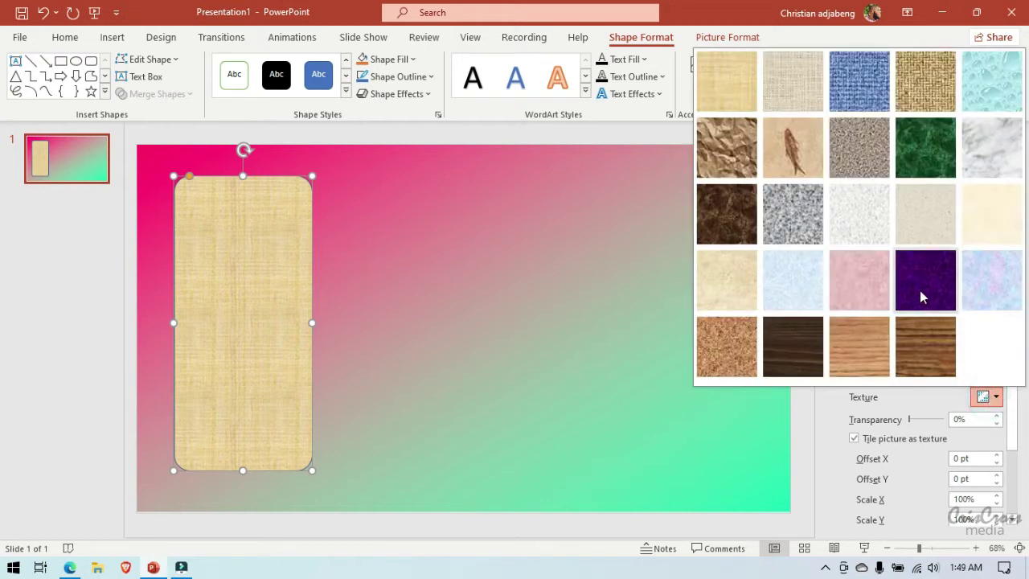
pyautogui.click(864, 230)
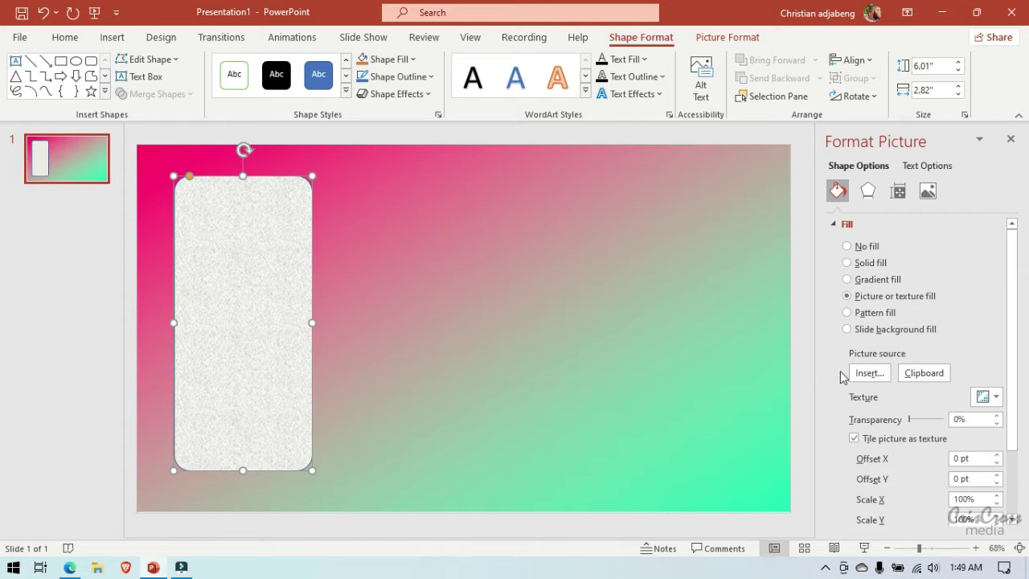
# Step: Raise the card's Newsprint texture transparency to 85%
pyautogui.click(995, 395)
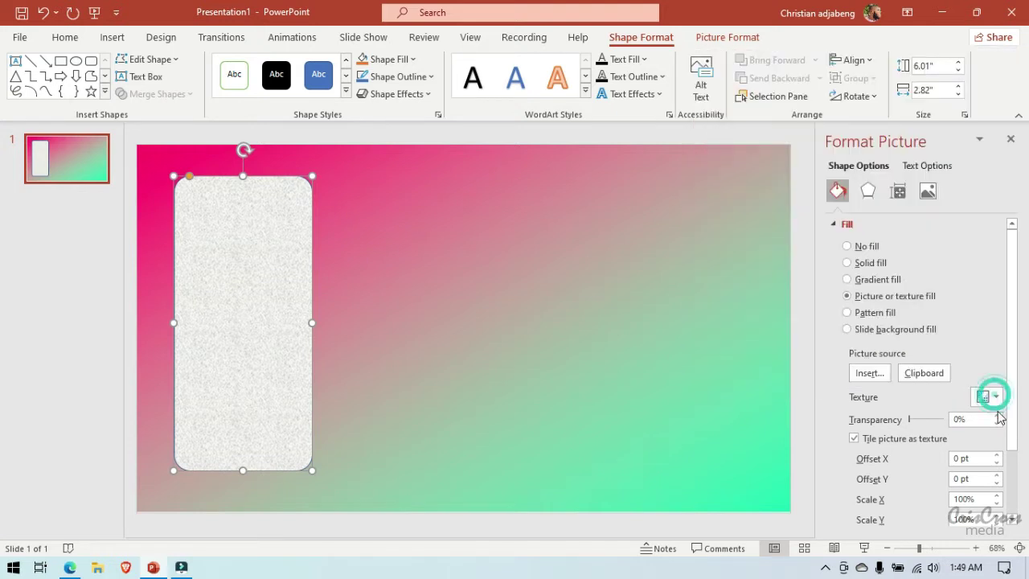
pyautogui.click(997, 416)
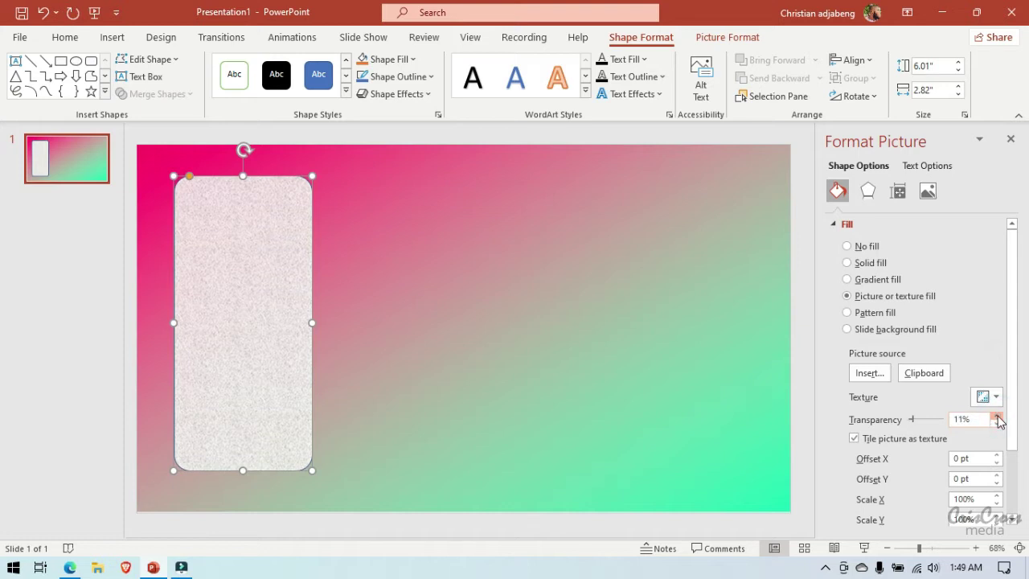
pyautogui.click(996, 416)
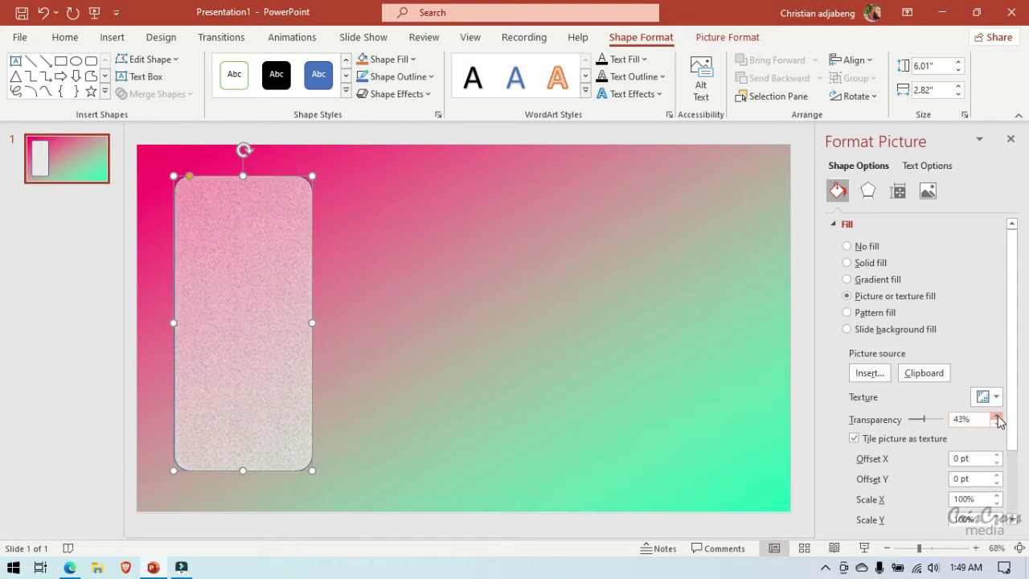
pyautogui.click(996, 416)
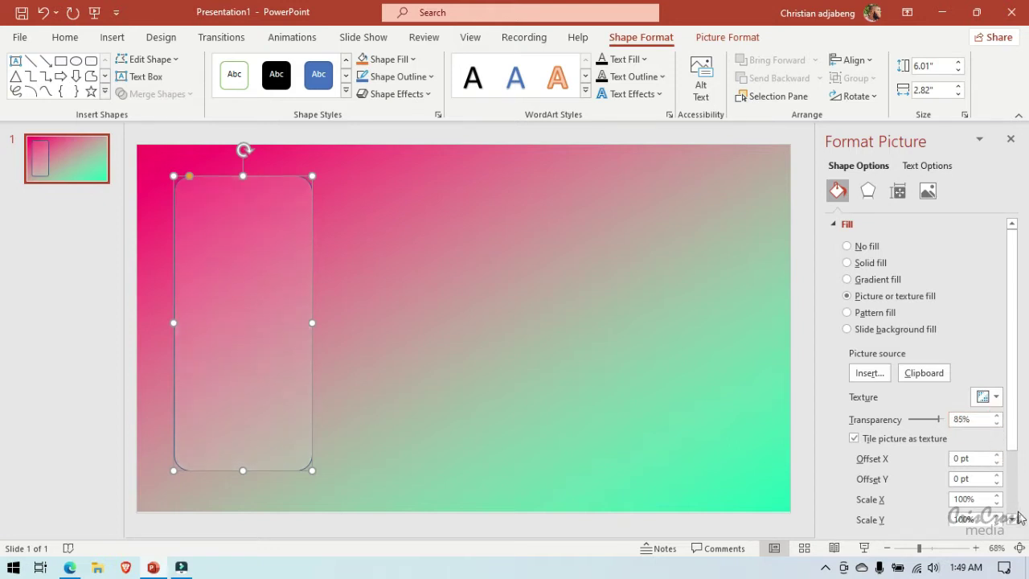
pyautogui.click(1014, 523)
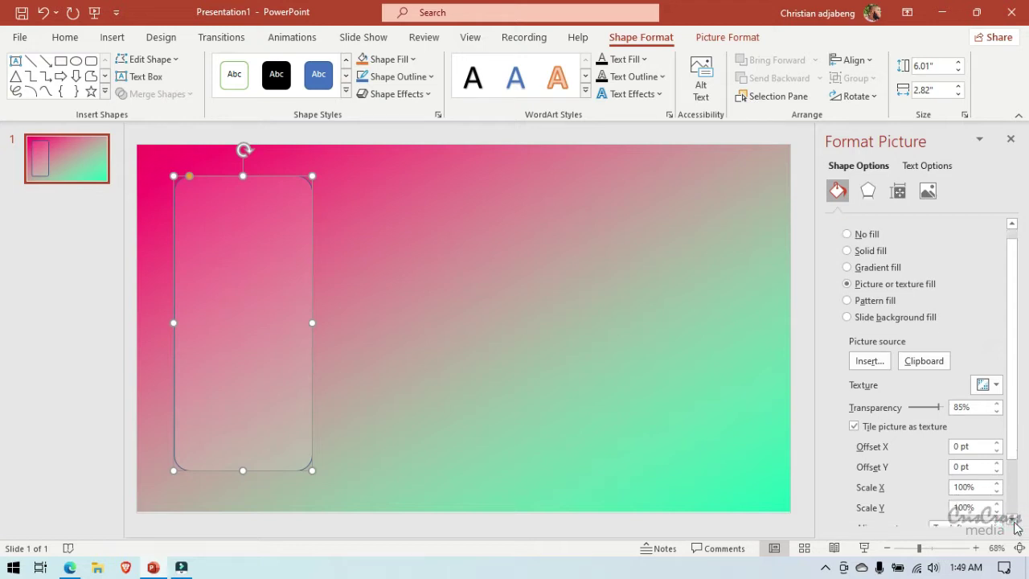
pyautogui.click(1014, 522)
pyautogui.click(1014, 522)
# Step: Make the card's outline white and switch it to a gradient line
pyautogui.click(1014, 522)
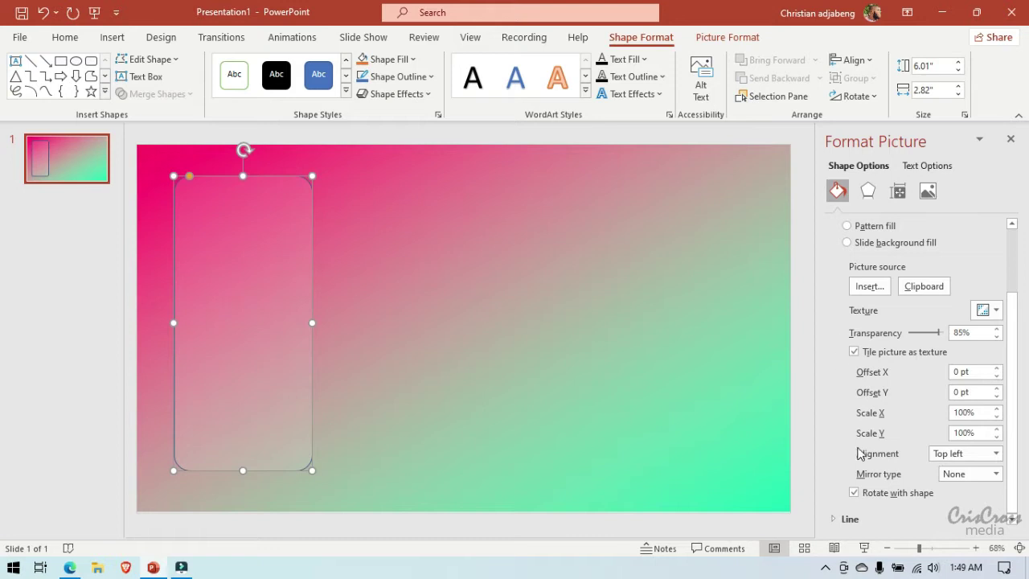
pyautogui.click(836, 519)
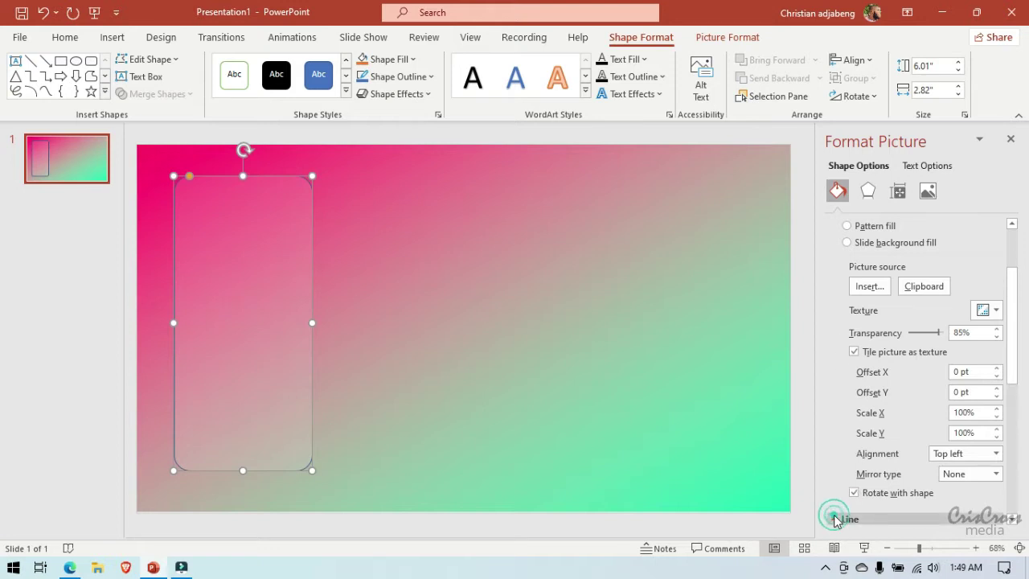
pyautogui.click(1012, 519)
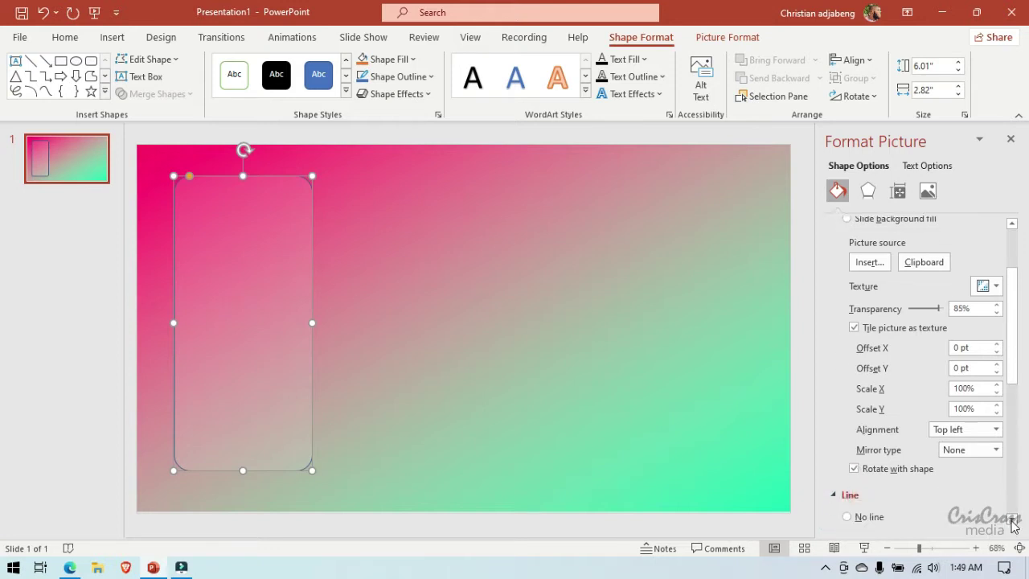
pyautogui.click(1012, 519)
pyautogui.click(1012, 518)
pyautogui.scroll(-8, 1015, 524)
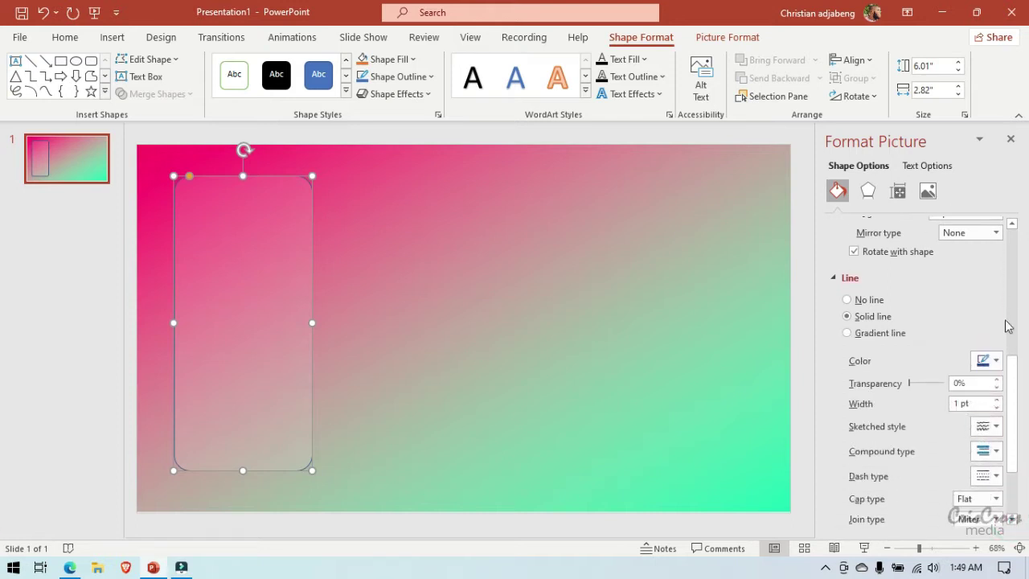
pyautogui.click(995, 361)
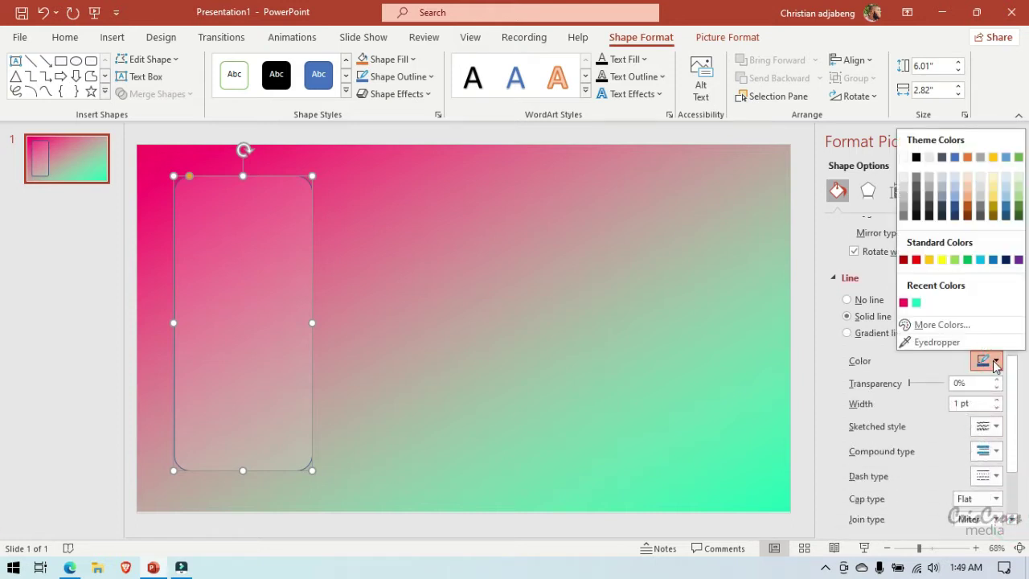
pyautogui.click(902, 158)
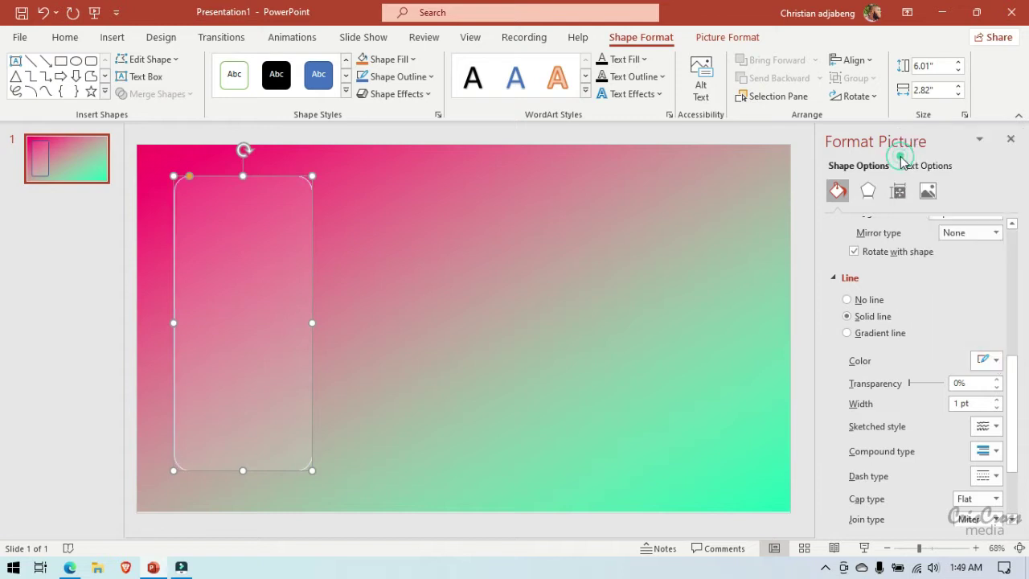
pyautogui.click(846, 334)
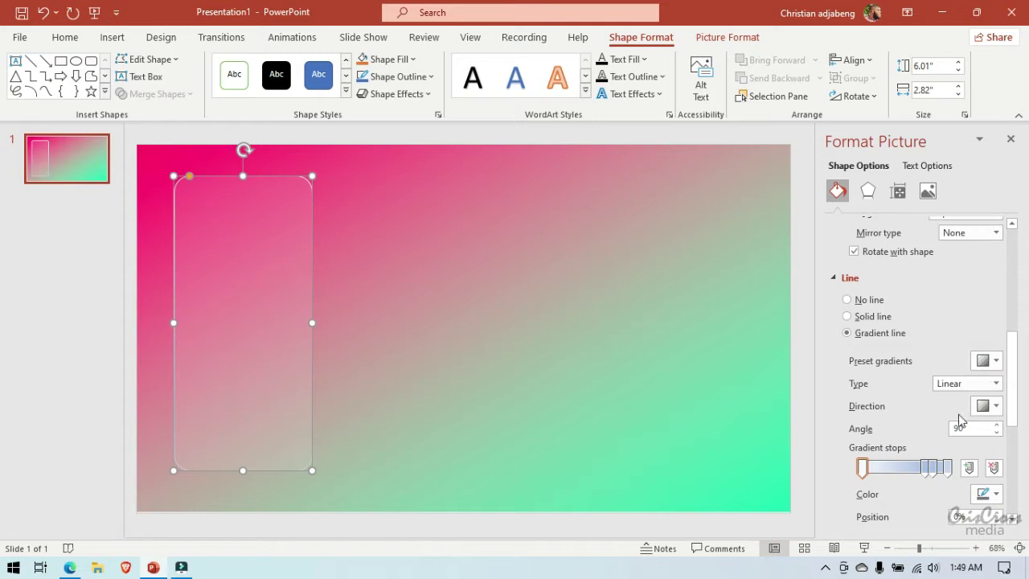
# Step: Remove the extra outline gradient stops and set both remaining stops to white
pyautogui.click(935, 469)
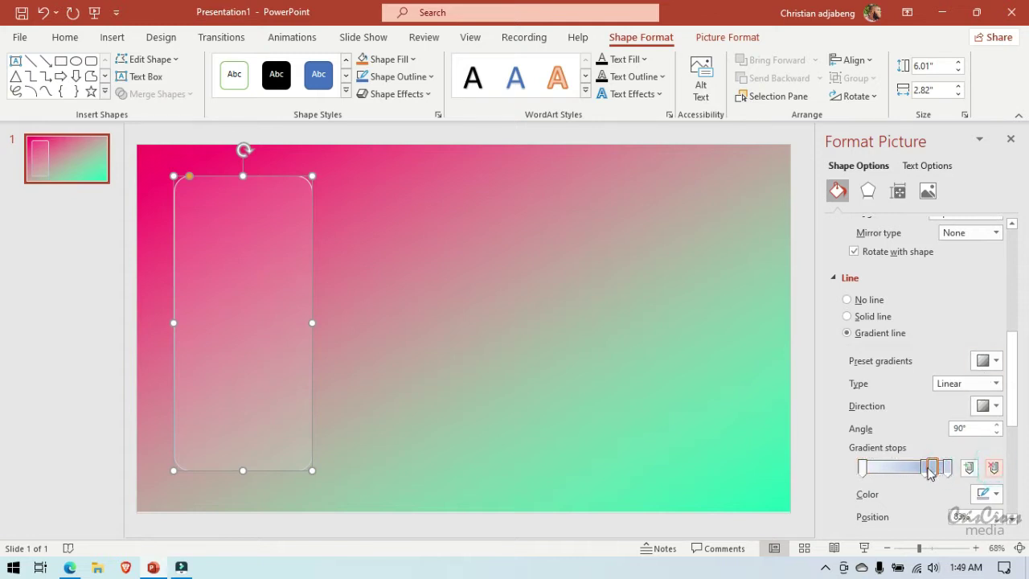
pyautogui.click(994, 469)
pyautogui.click(994, 470)
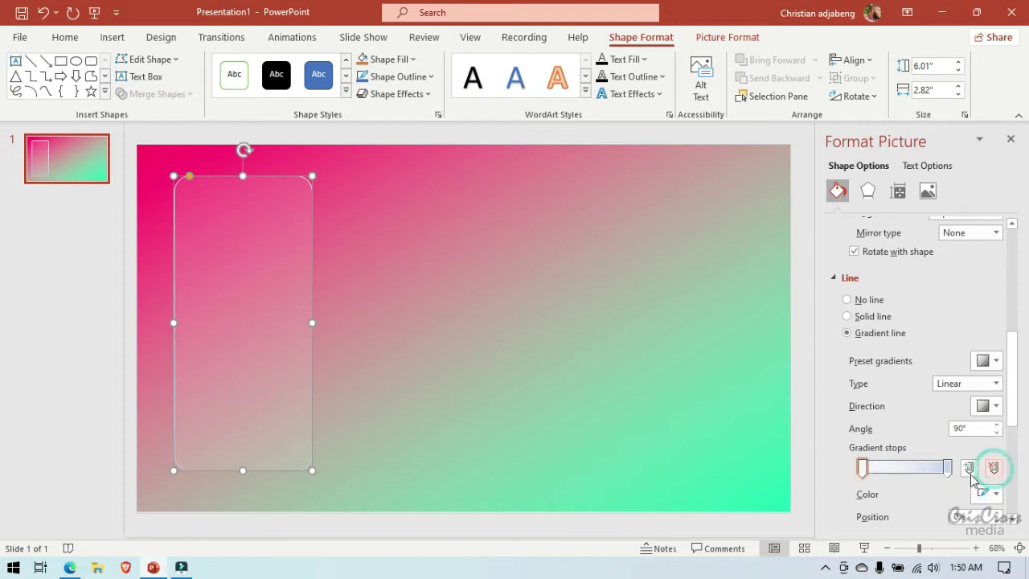
pyautogui.click(994, 494)
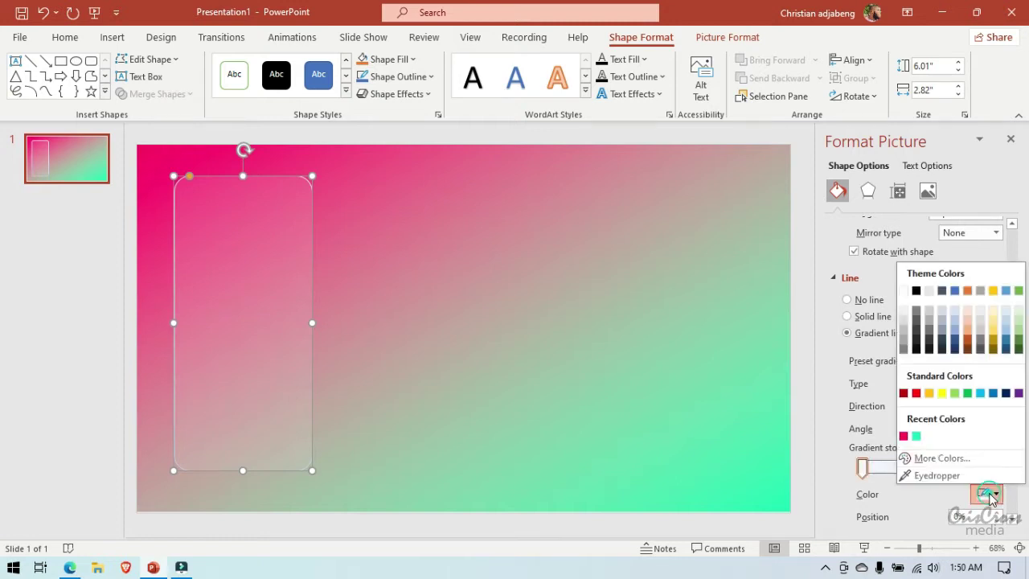
pyautogui.click(903, 291)
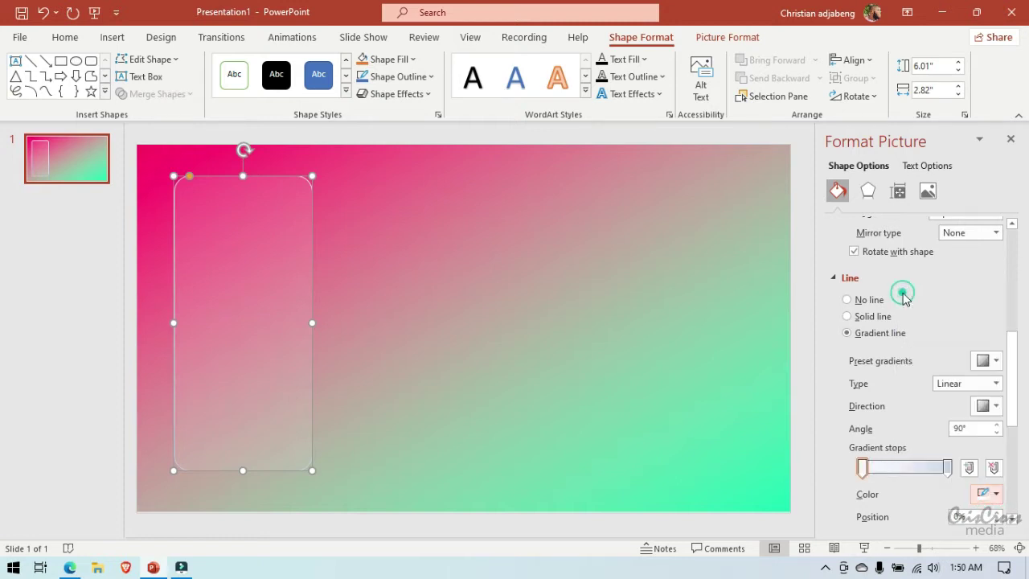
pyautogui.click(947, 467)
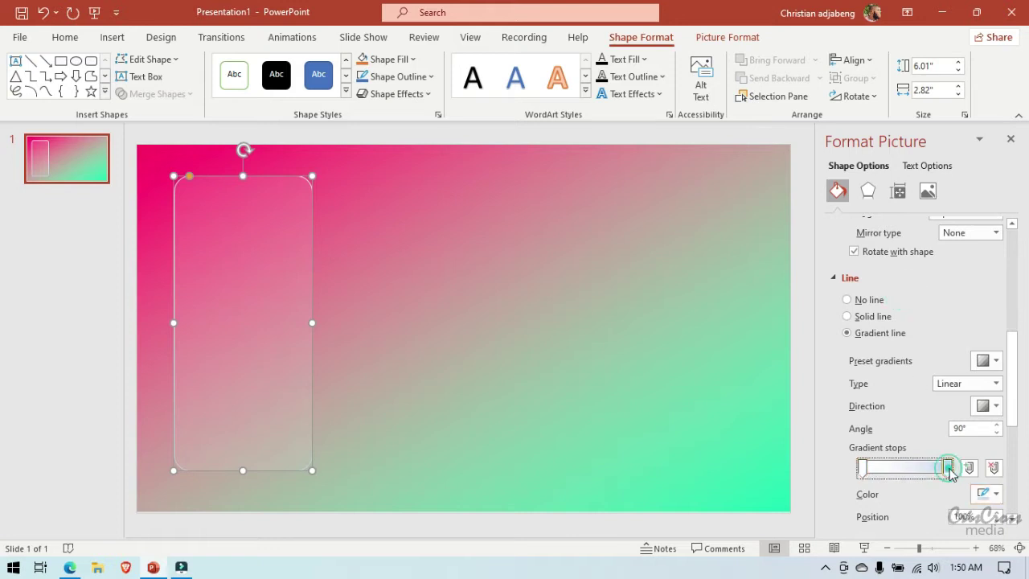
pyautogui.click(995, 493)
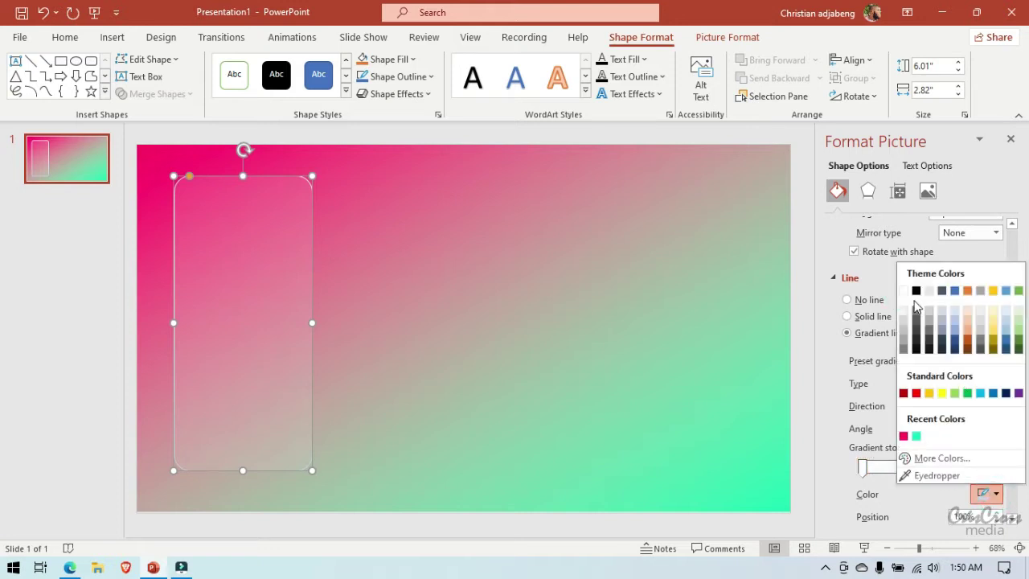
pyautogui.click(904, 291)
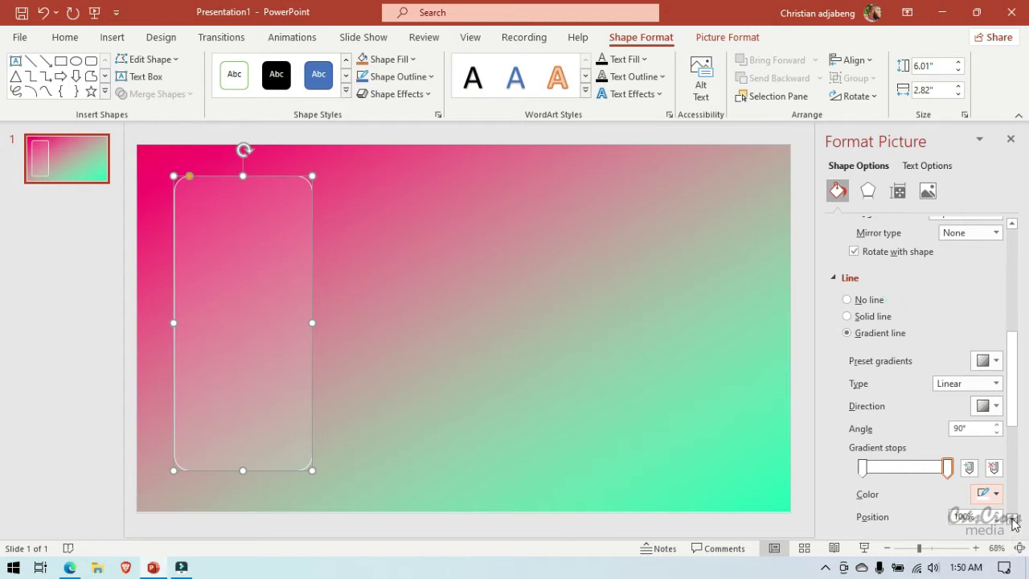
pyautogui.scroll(-3, 1011, 521)
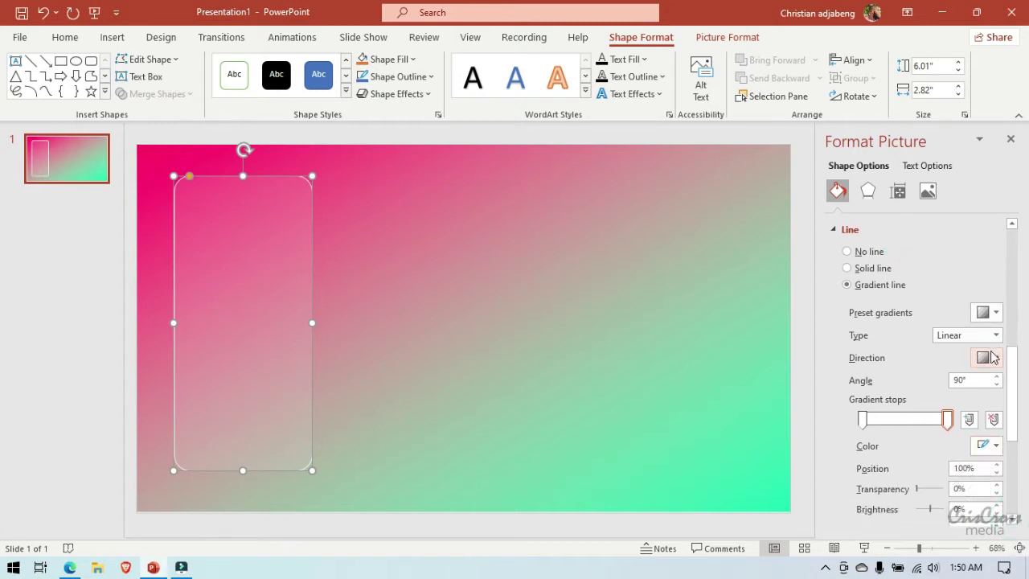
# Step: Run the outline gradient diagonally at 45° and set the right stop to 72%
pyautogui.click(991, 358)
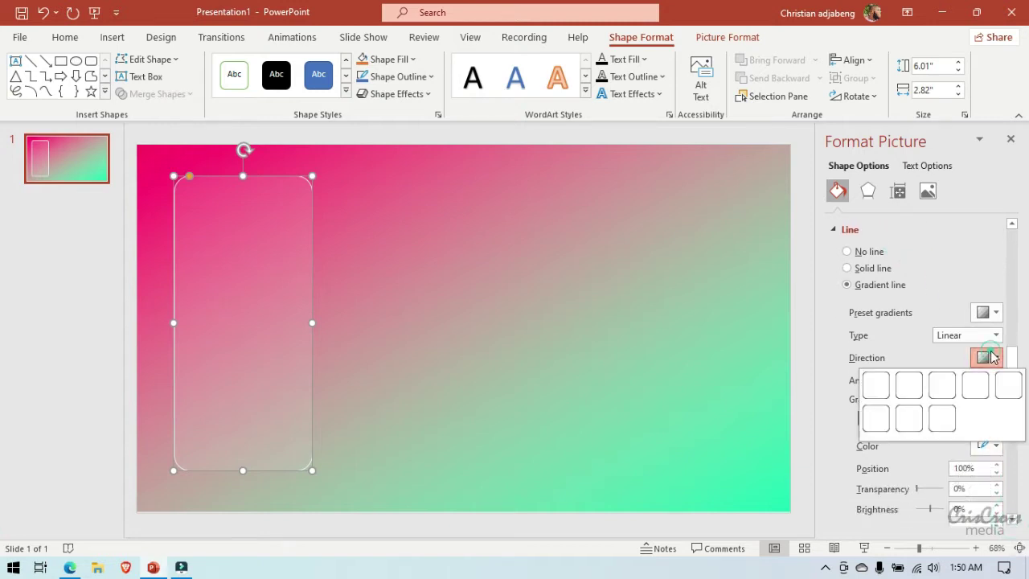
pyautogui.click(876, 389)
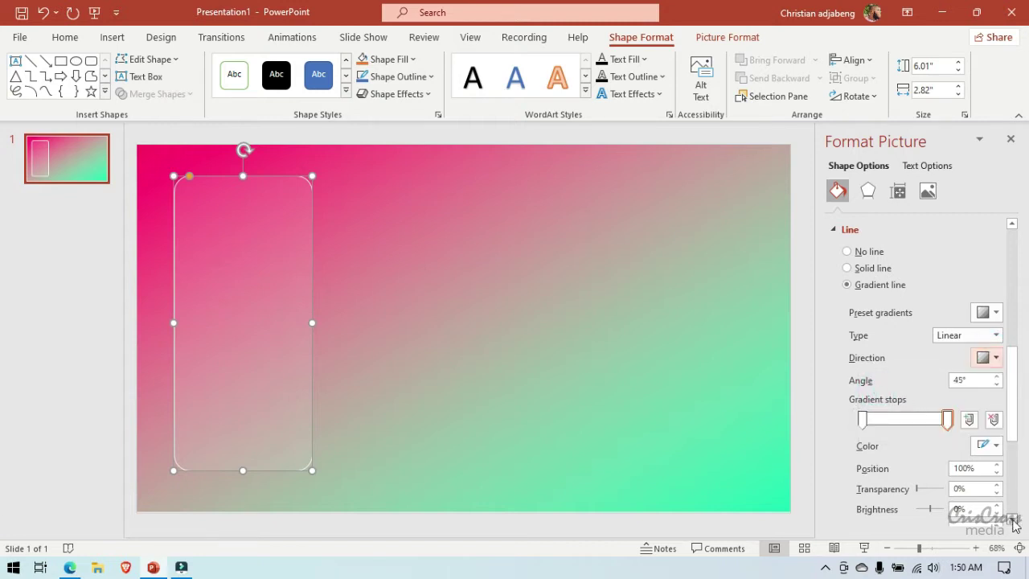
pyautogui.click(1012, 519)
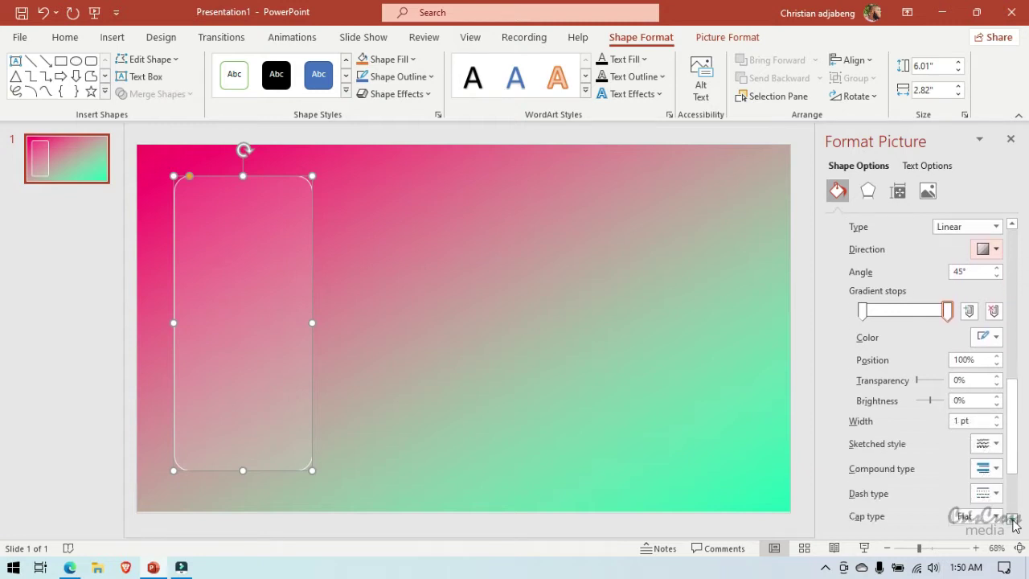
pyautogui.click(1012, 519)
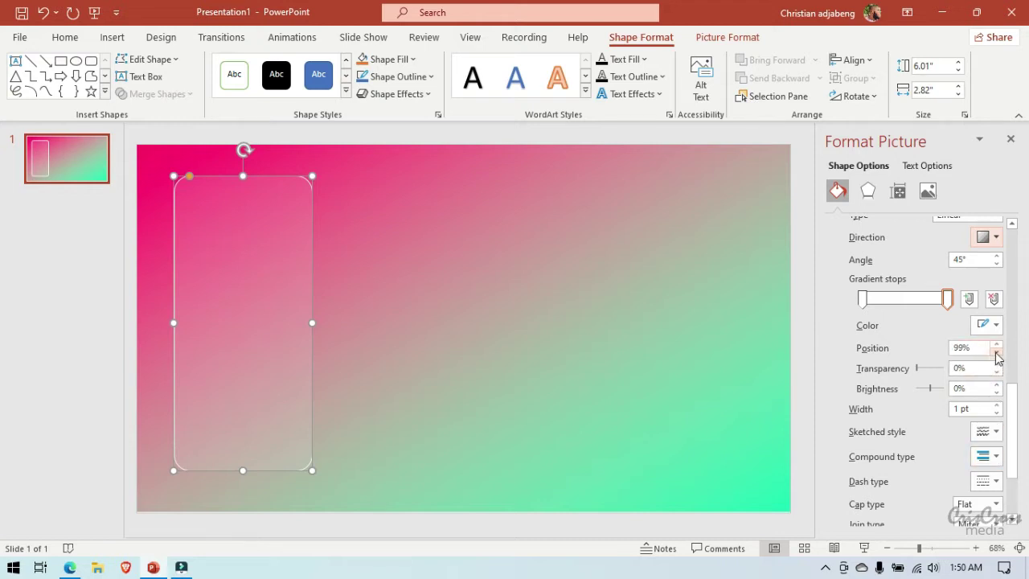
pyautogui.click(996, 354)
pyautogui.click(997, 354)
pyautogui.click(997, 354)
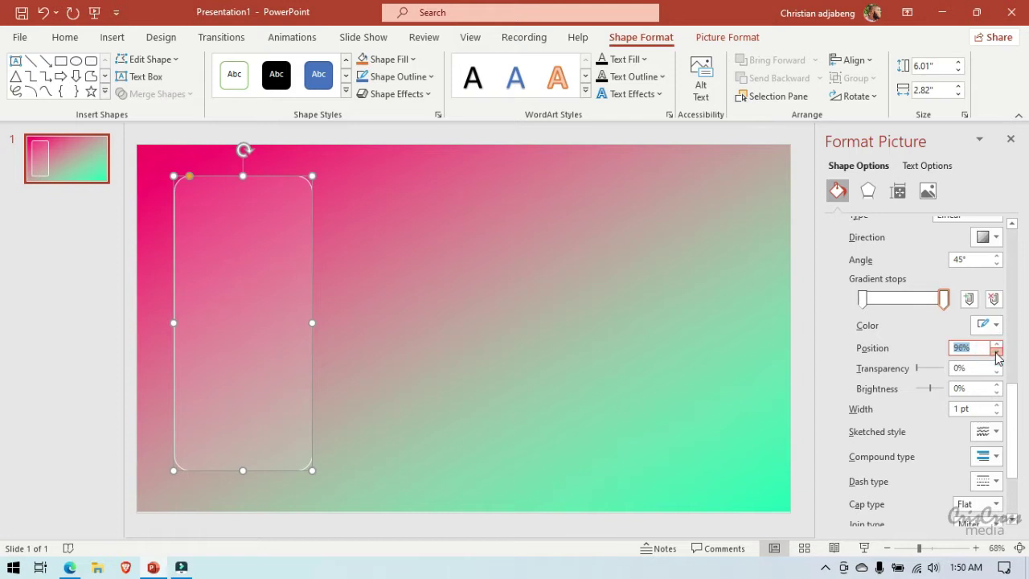
pyautogui.moveTo(997, 354); pyautogui.dragTo(997, 355)
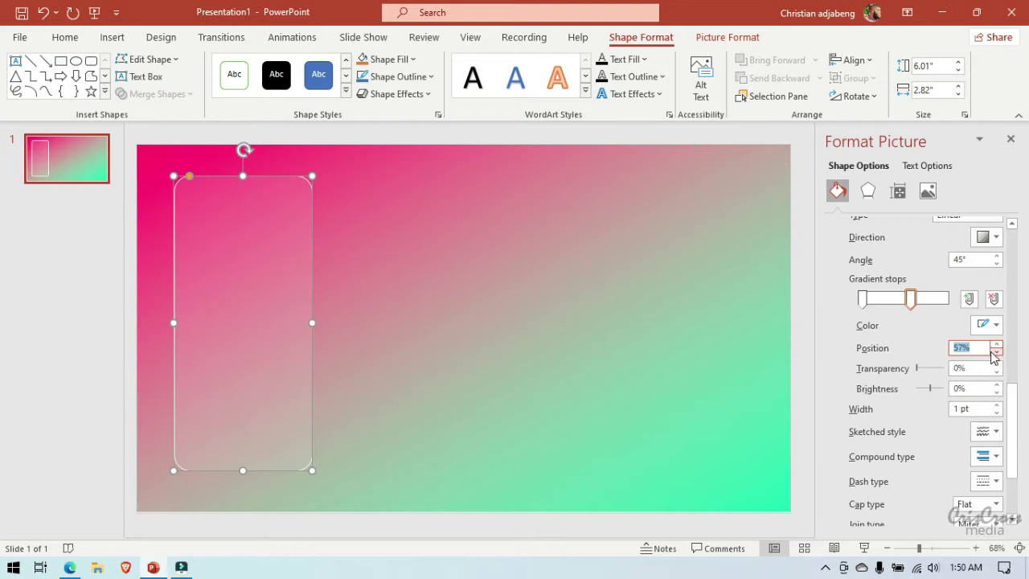
# Step: Move the second outline stop to 60% and make it 100% transparent
pyautogui.click(863, 299)
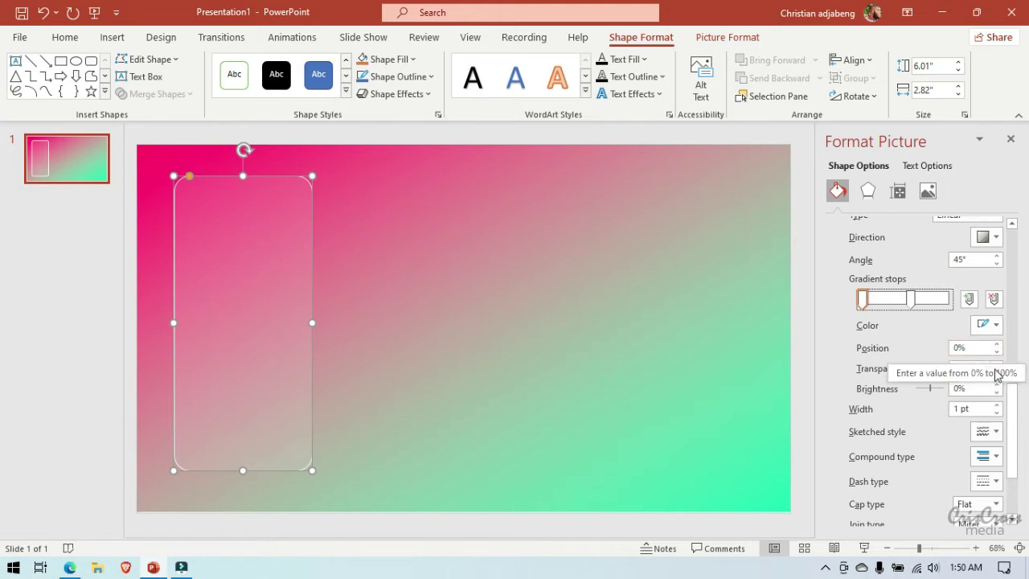
pyautogui.click(909, 299)
pyautogui.click(909, 299)
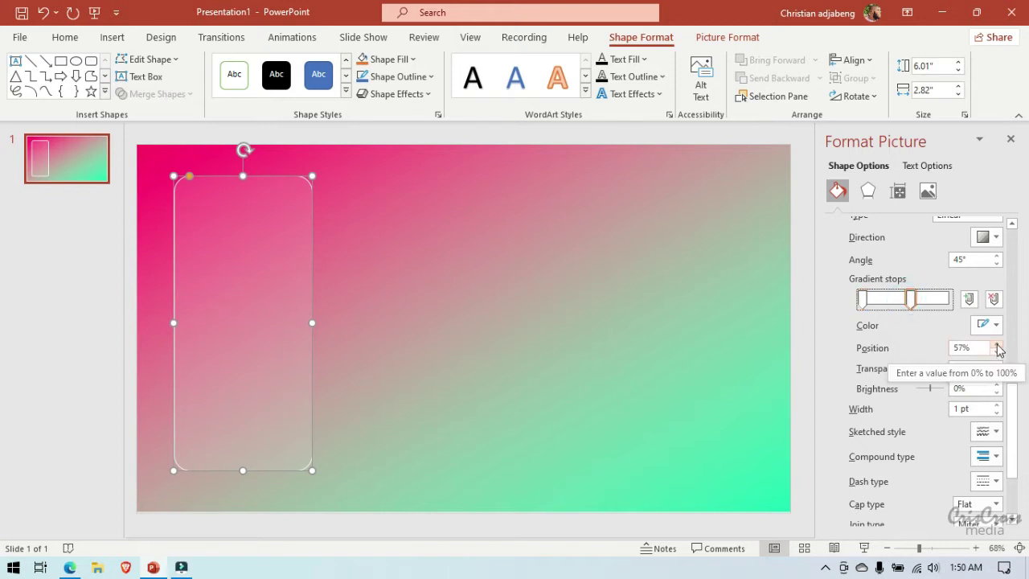
pyautogui.click(996, 344)
pyautogui.click(997, 344)
pyautogui.click(997, 344)
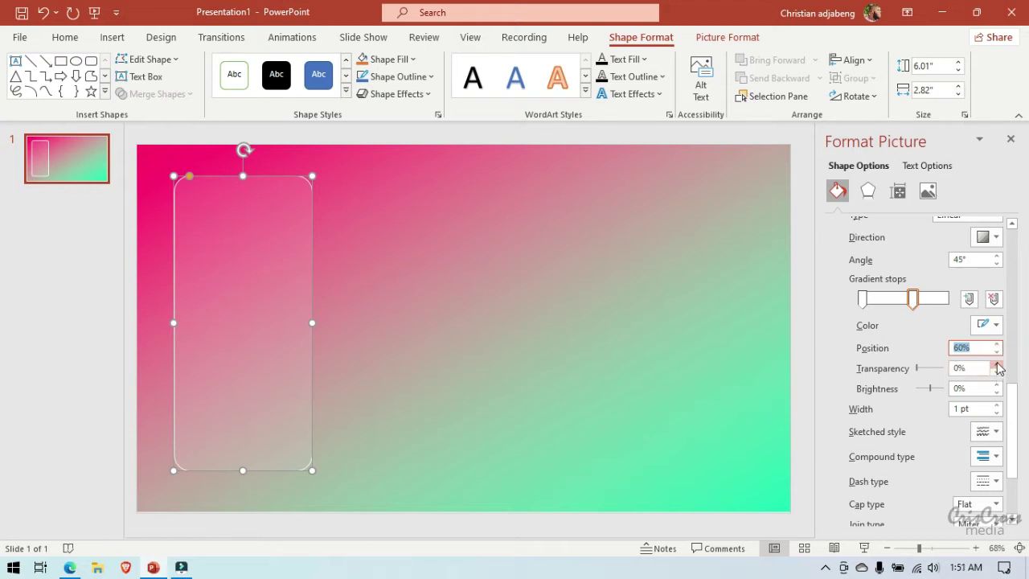
pyautogui.click(997, 364)
pyautogui.click(997, 364)
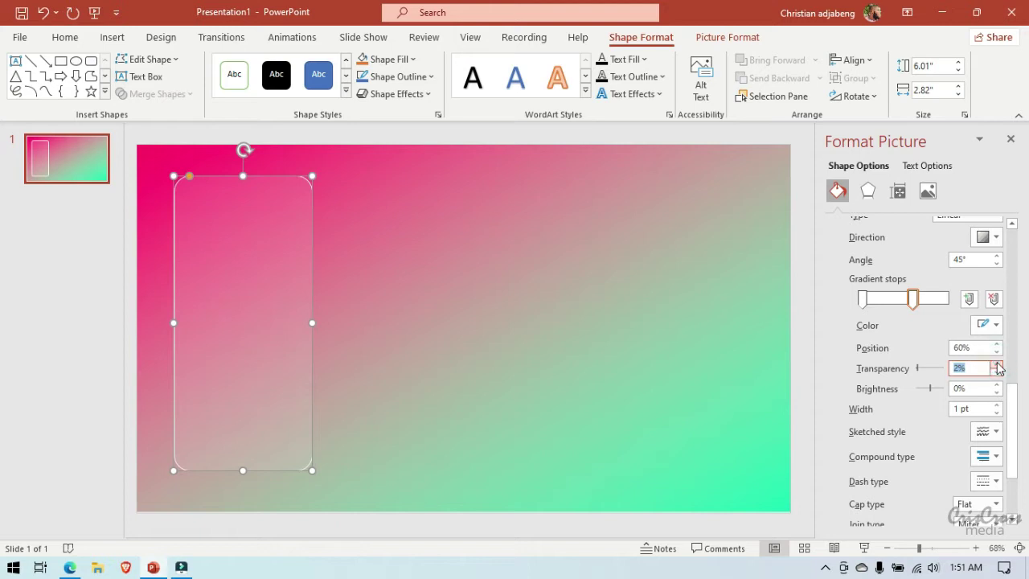
pyautogui.click(997, 364)
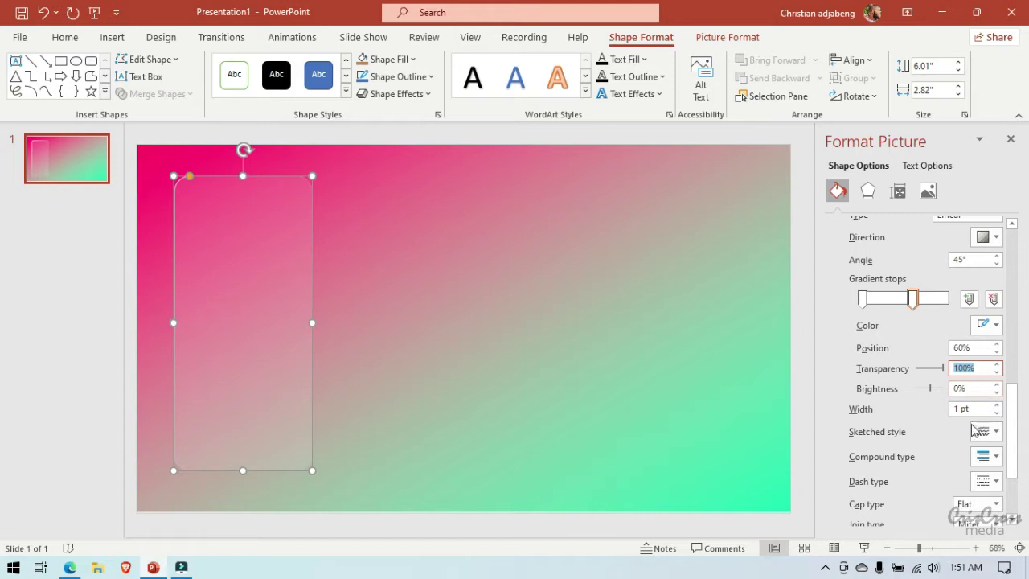
# Step: Deselect the card to check its fading gradient outline
pyautogui.click(1011, 522)
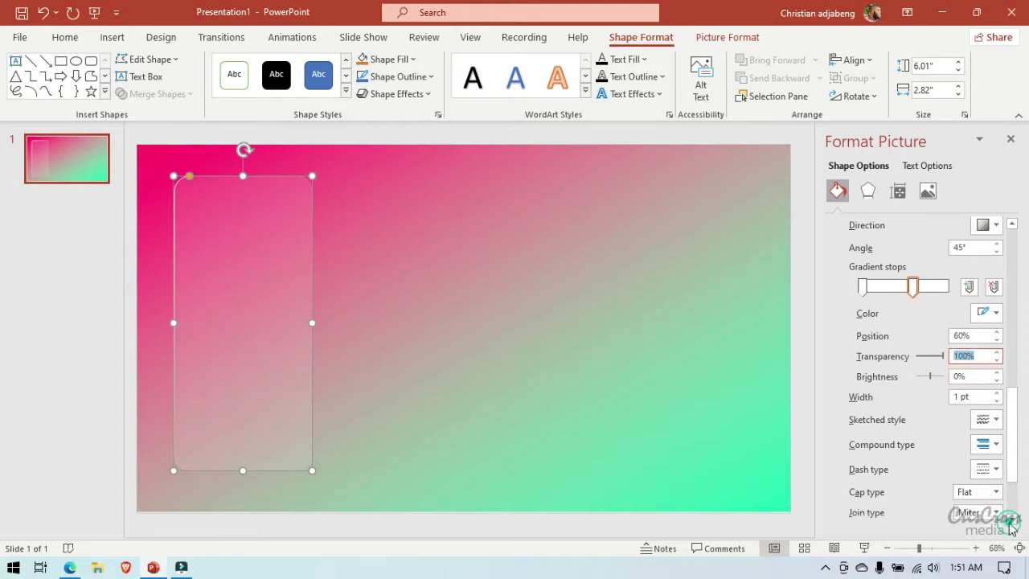
pyautogui.click(1011, 523)
pyautogui.click(1011, 523)
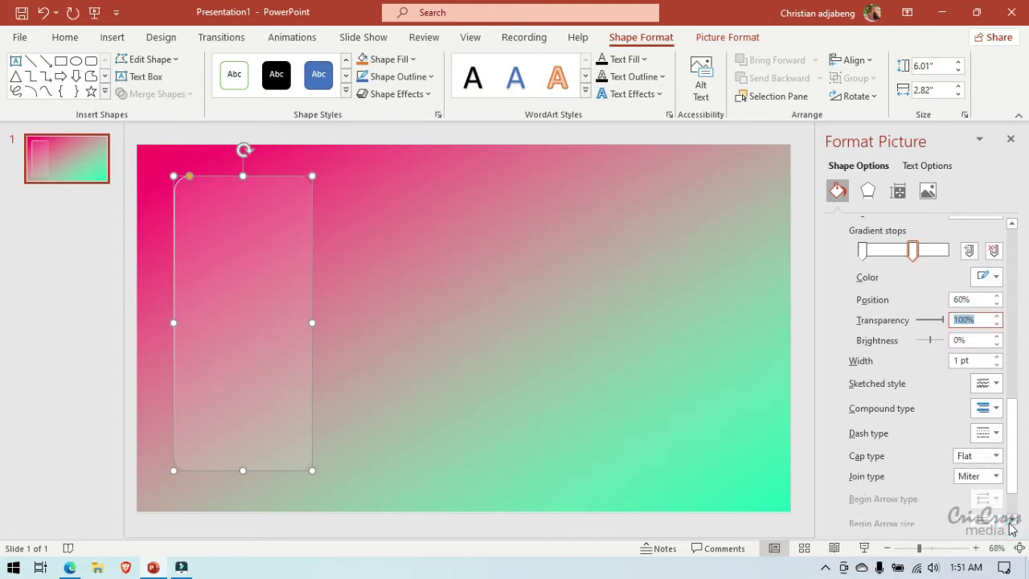
pyautogui.click(1011, 522)
pyautogui.click(1012, 523)
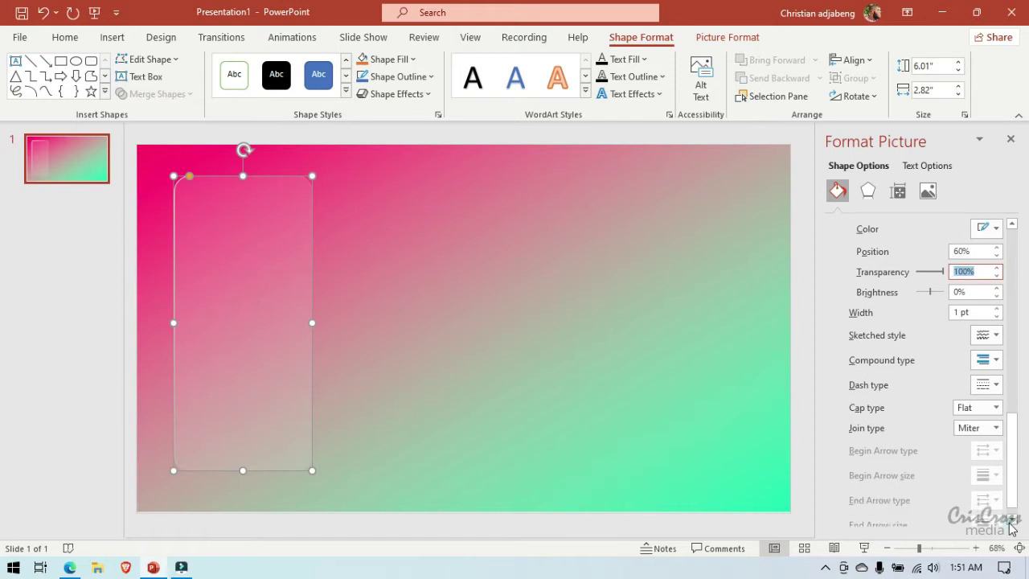
pyautogui.click(709, 415)
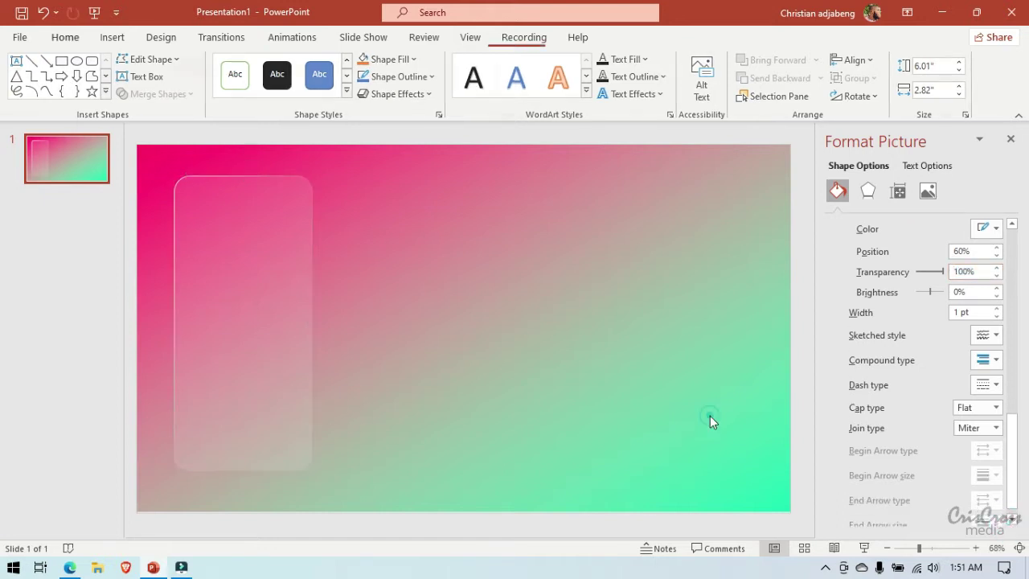
# Step: Copy the card with Ctrl+C/Ctrl+V and place the copy right of the original, top-aligned
pyautogui.click(271, 332)
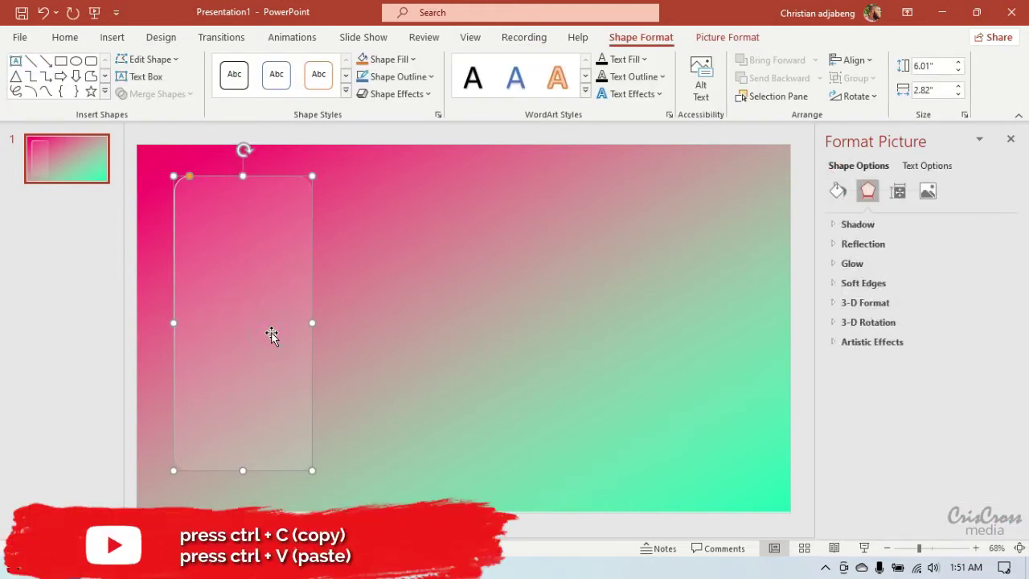
pyautogui.hotkey('ctrl', 'c')
pyautogui.hotkey('ctrl', 'v')
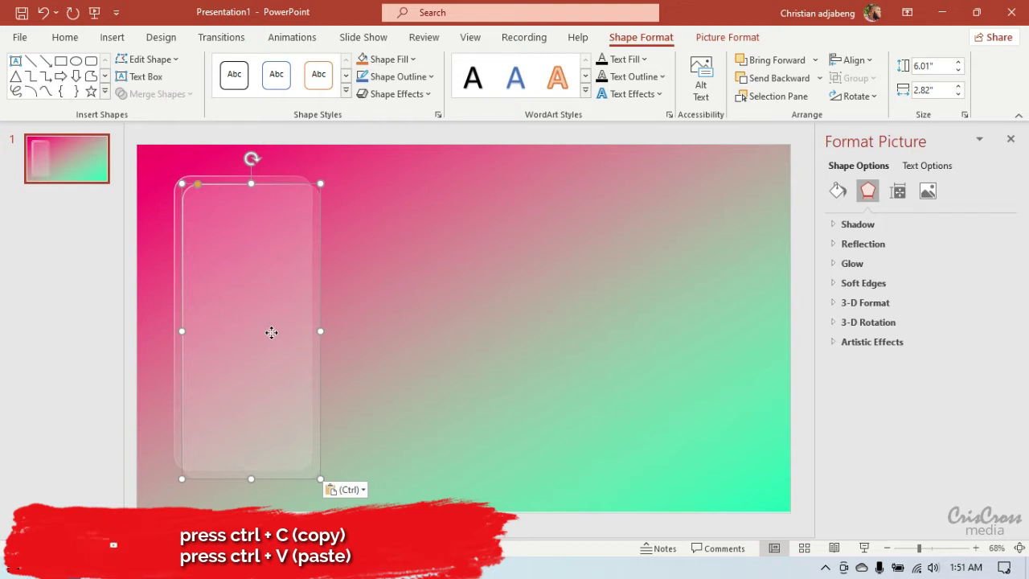
pyautogui.moveTo(270, 334); pyautogui.dragTo(419, 329)
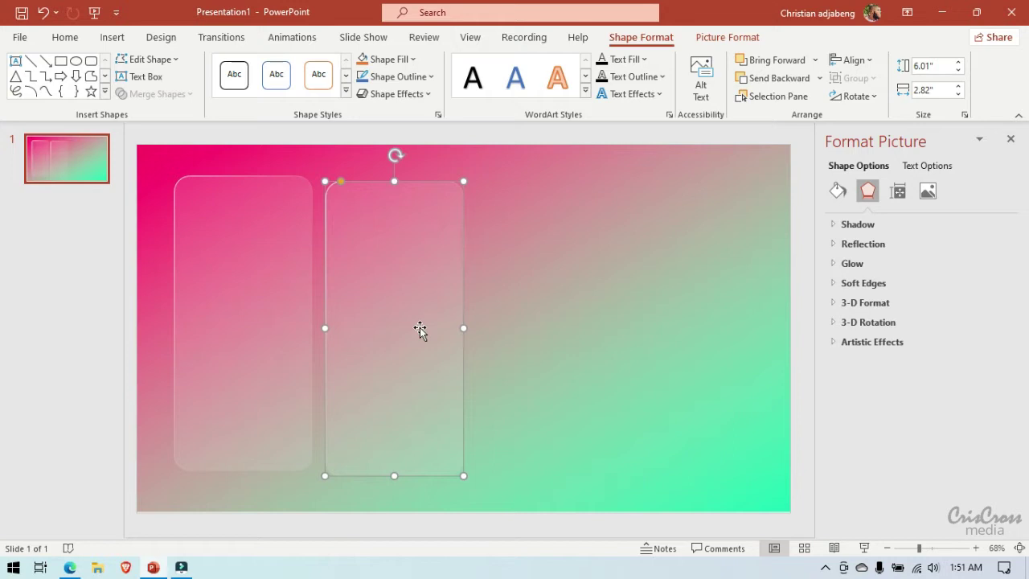
pyautogui.moveTo(420, 329); pyautogui.dragTo(419, 324)
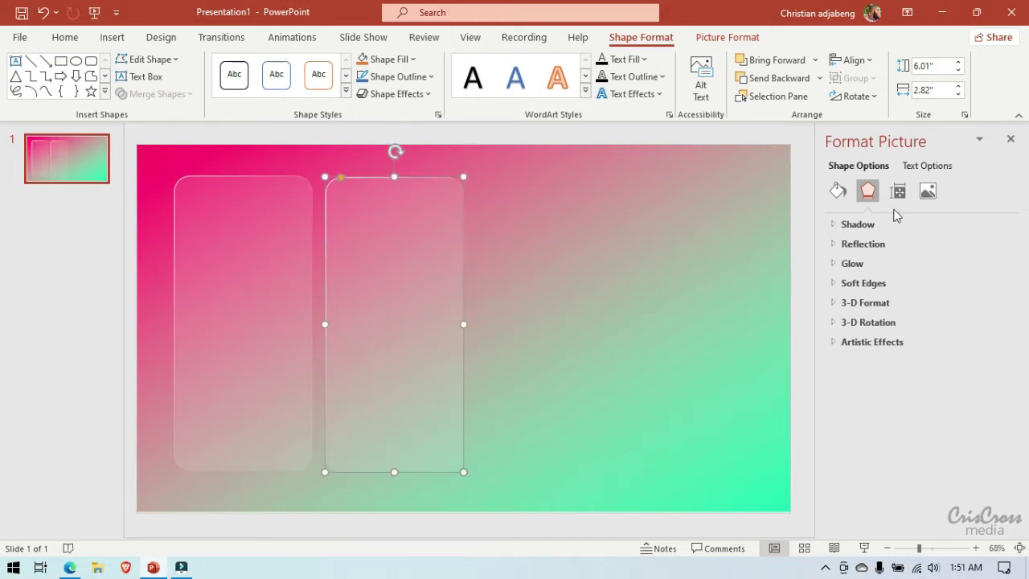
# Step: Give the duplicate card a gradient fill and stack it exactly over the original left card
pyautogui.click(837, 190)
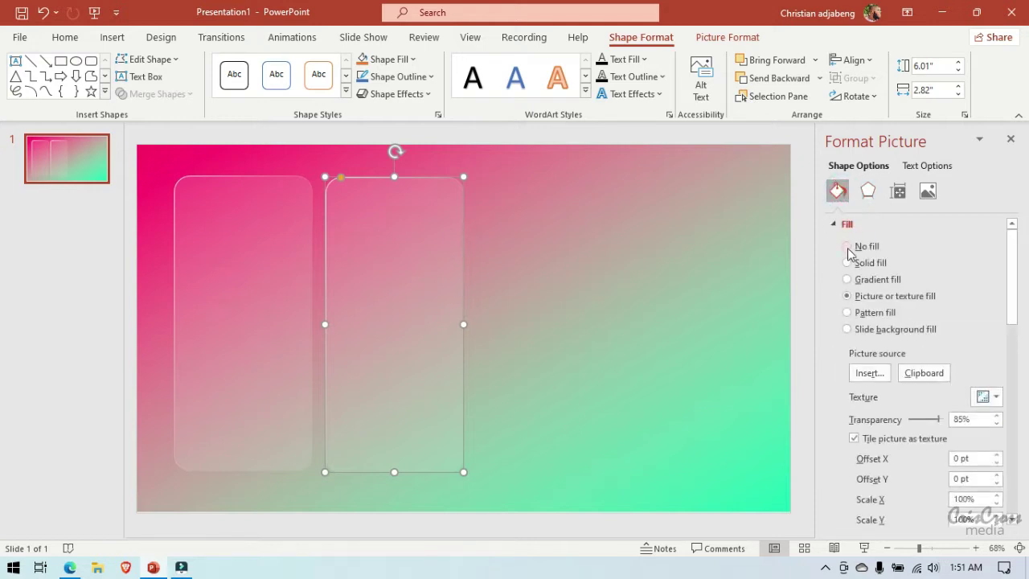
pyautogui.click(848, 280)
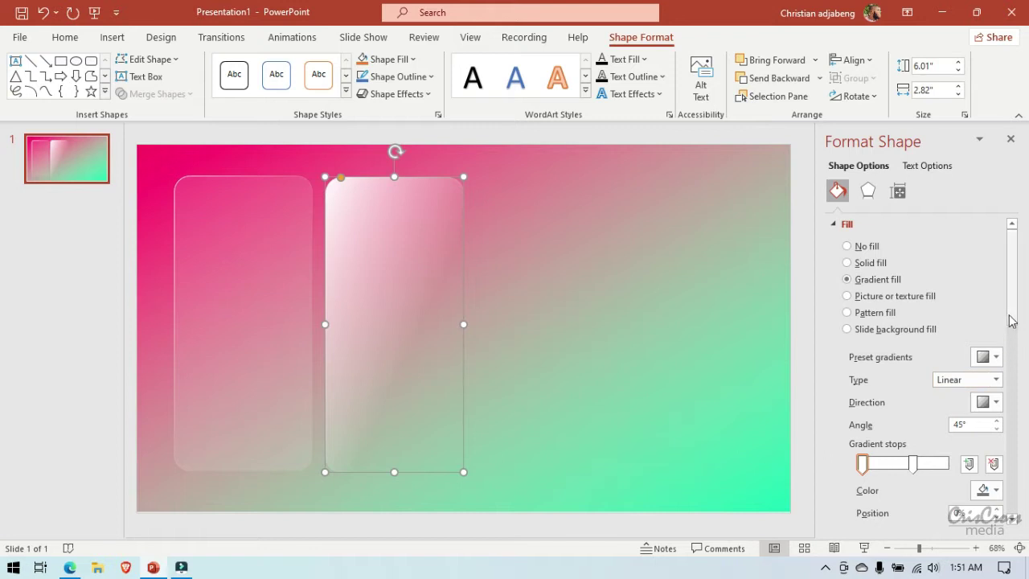
pyautogui.moveTo(1014, 317); pyautogui.dragTo(1018, 373)
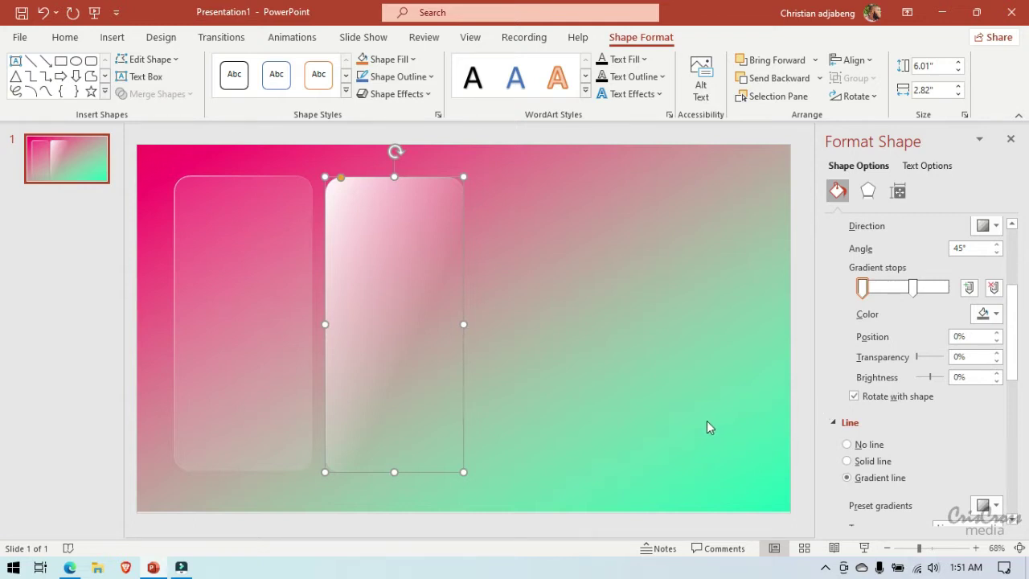
pyautogui.moveTo(411, 278)
pyautogui.mouseDown()
pyautogui.moveTo(320, 288)
pyautogui.moveTo(264, 276)
pyautogui.mouseUp()
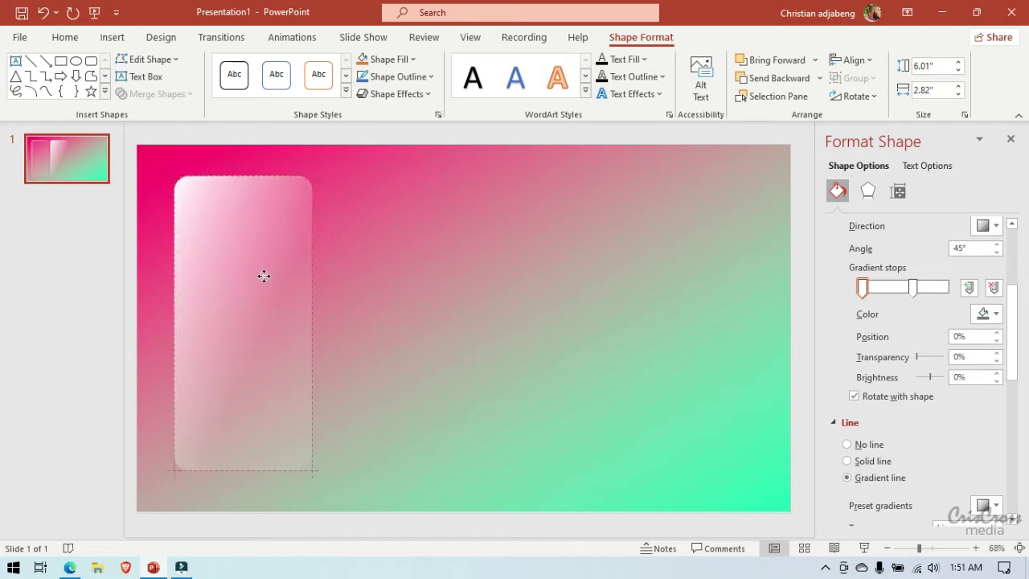
pyautogui.click(447, 304)
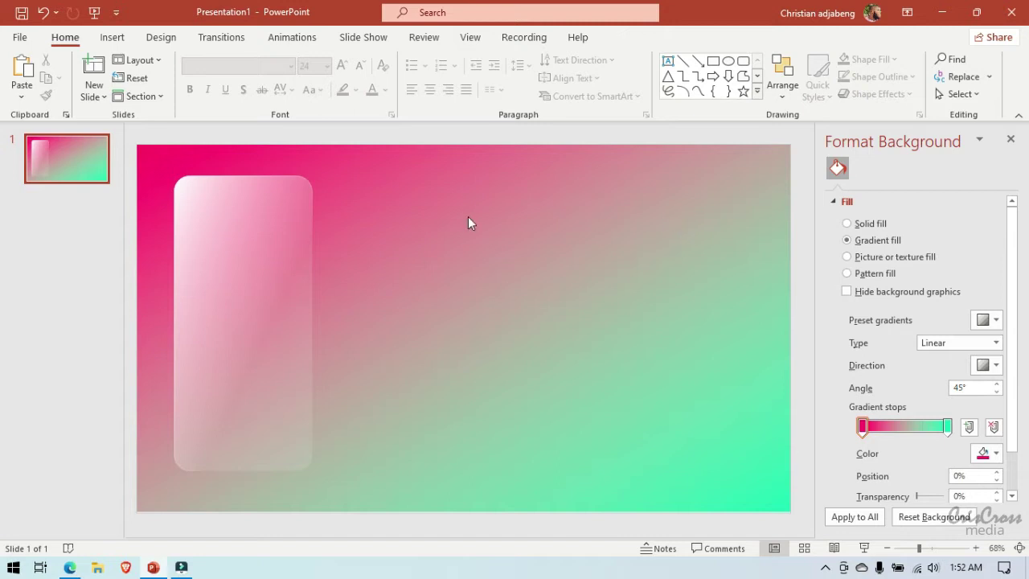
# Step: Draw a small rounded rectangle to the right of the card
pyautogui.click(112, 37)
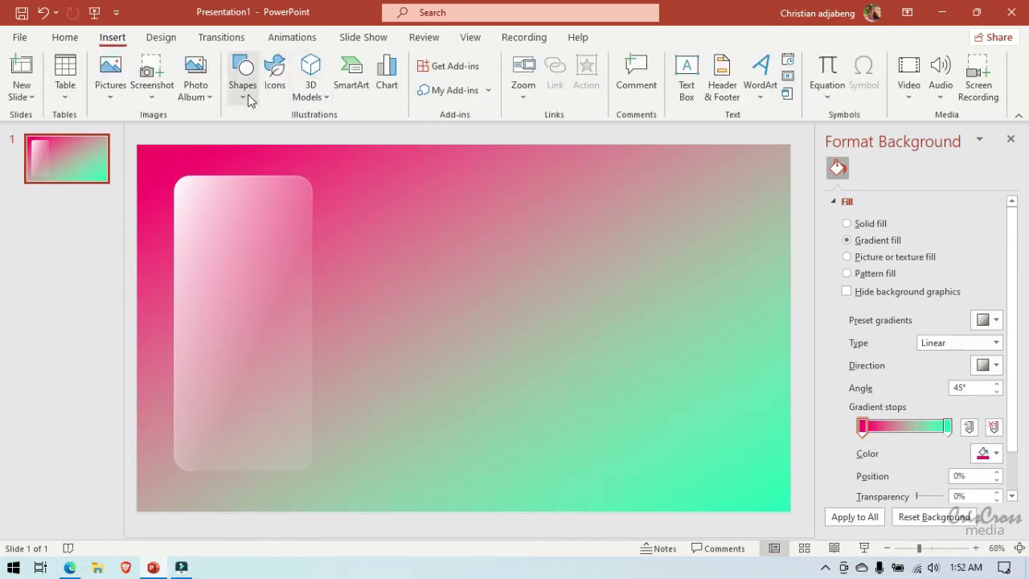
pyautogui.click(246, 95)
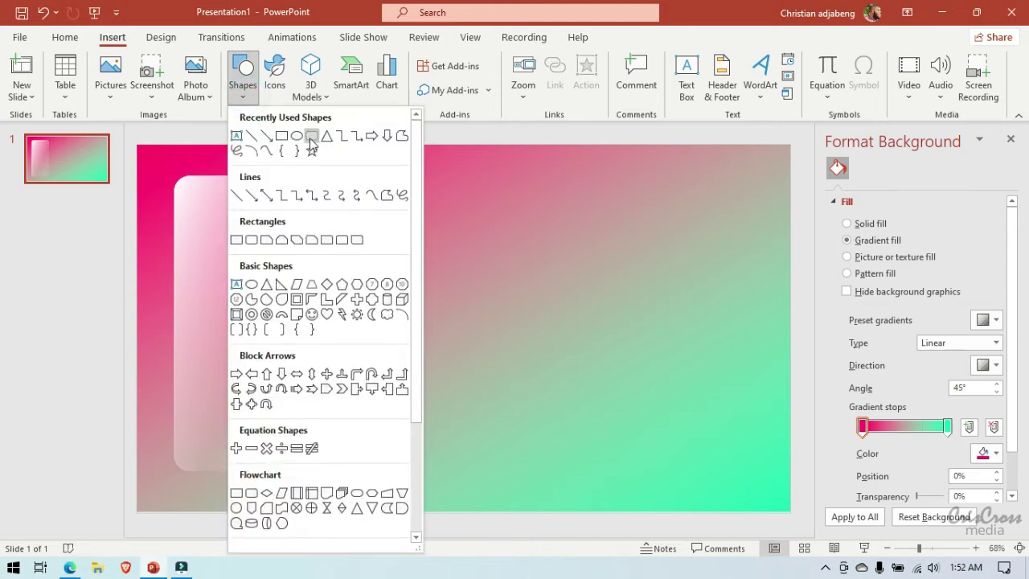
pyautogui.click(311, 137)
pyautogui.moveTo(344, 241); pyautogui.dragTo(447, 271)
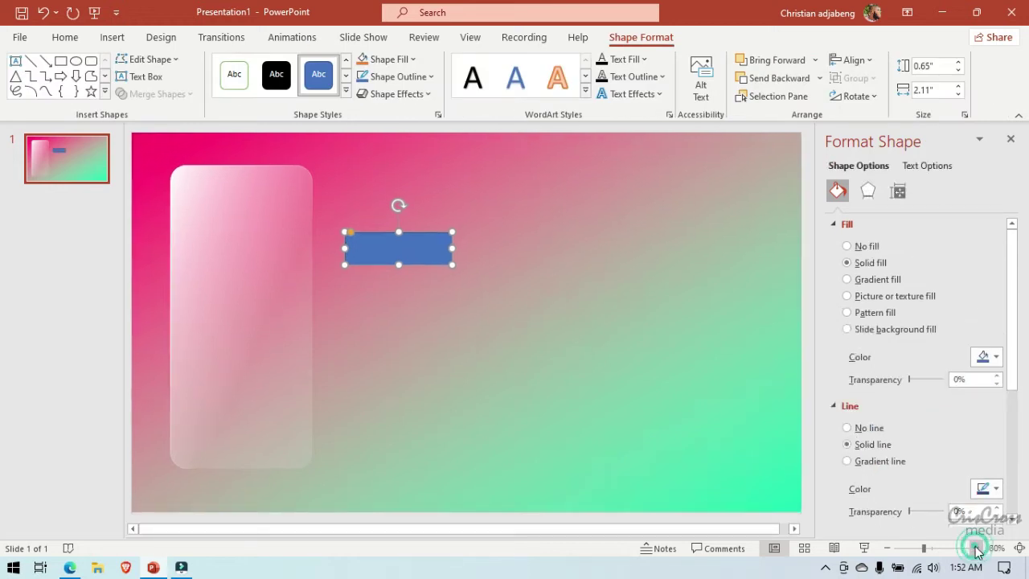
# Step: Turn the rectangle into a thin pill with fully semicircular ends
pyautogui.keyDown('ctrl'); pyautogui.scroll(10, 975, 548); pyautogui.keyUp('ctrl')
pyautogui.keyDown('ctrl'); pyautogui.scroll(9, 976, 548); pyautogui.keyUp('ctrl')
pyautogui.keyDown('ctrl'); pyautogui.scroll(7, 975, 548); pyautogui.keyUp('ctrl')
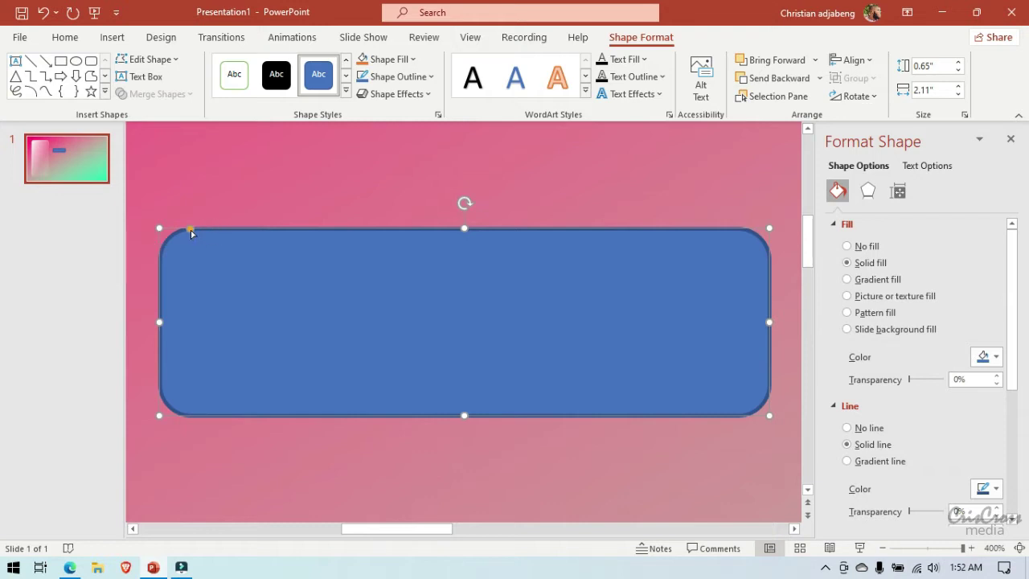
pyautogui.moveTo(190, 230); pyautogui.dragTo(257, 234)
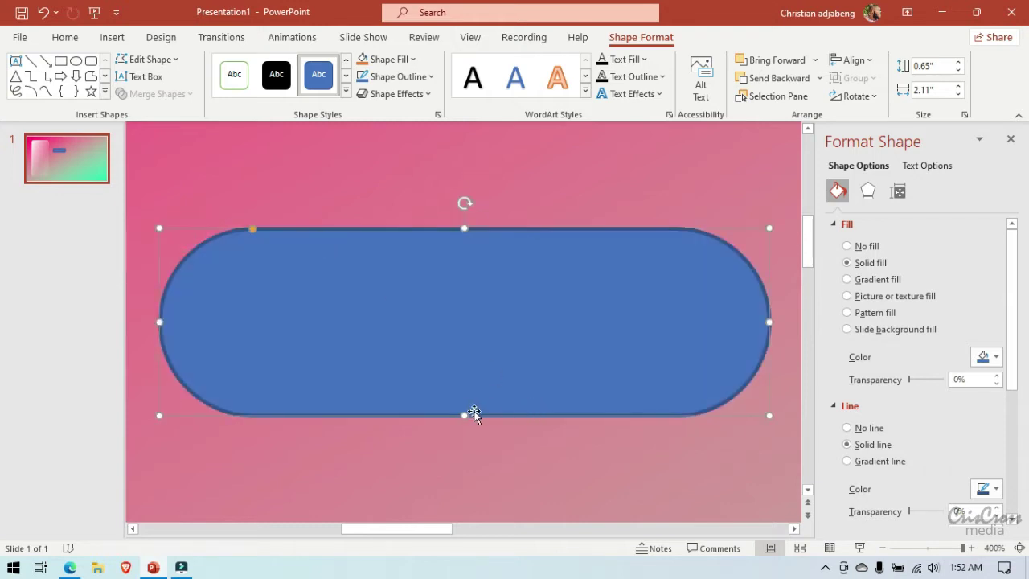
pyautogui.moveTo(465, 415); pyautogui.dragTo(464, 292)
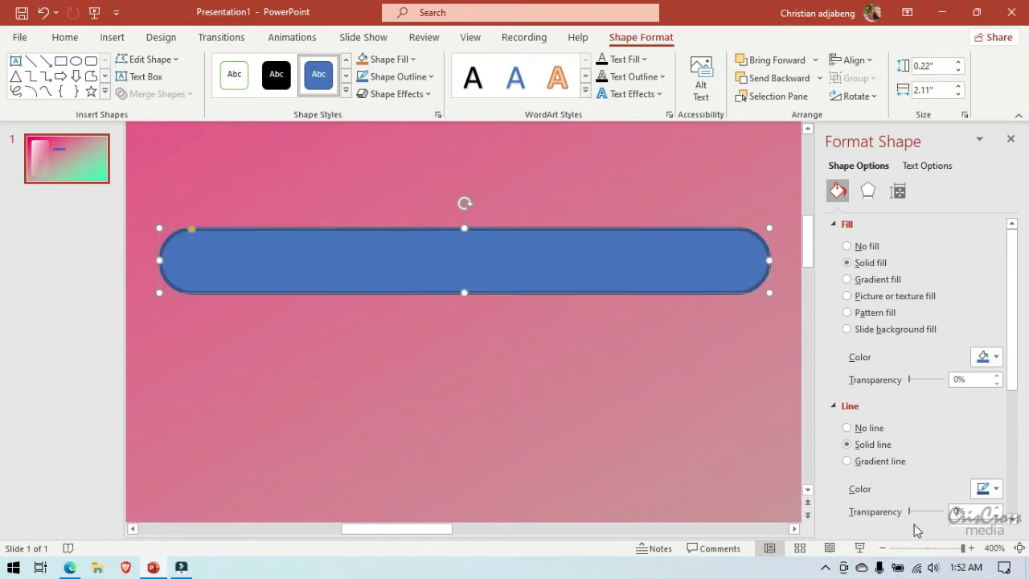
# Step: Move the pill shape over onto the card
pyautogui.click(882, 548)
pyautogui.click(882, 547)
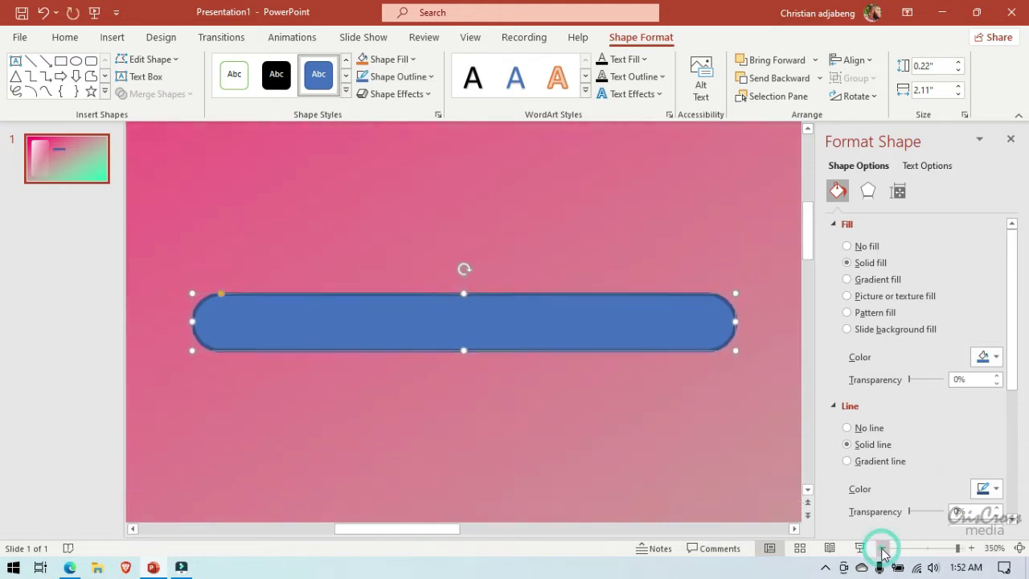
pyautogui.click(882, 548)
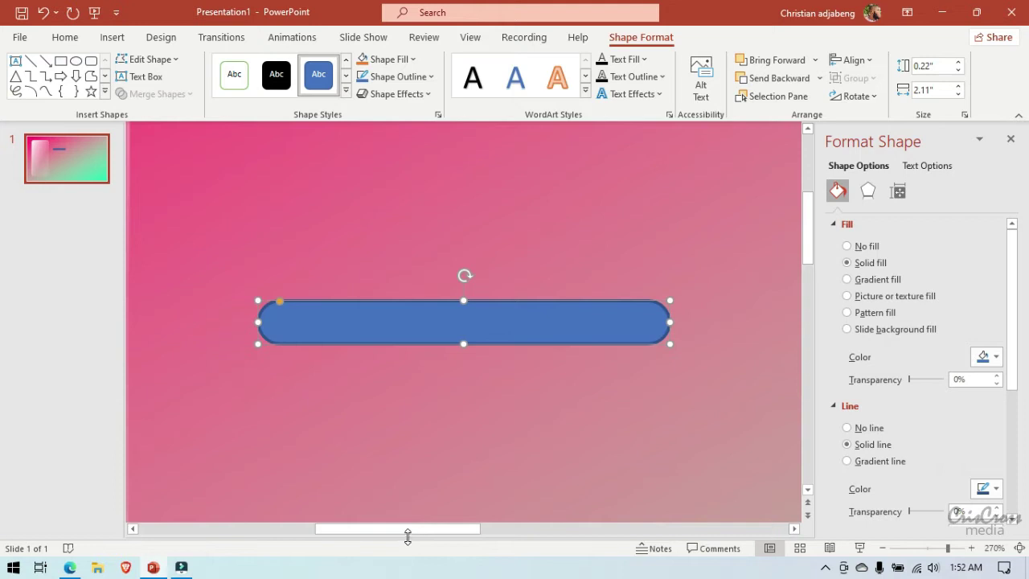
pyautogui.moveTo(408, 531); pyautogui.dragTo(320, 540)
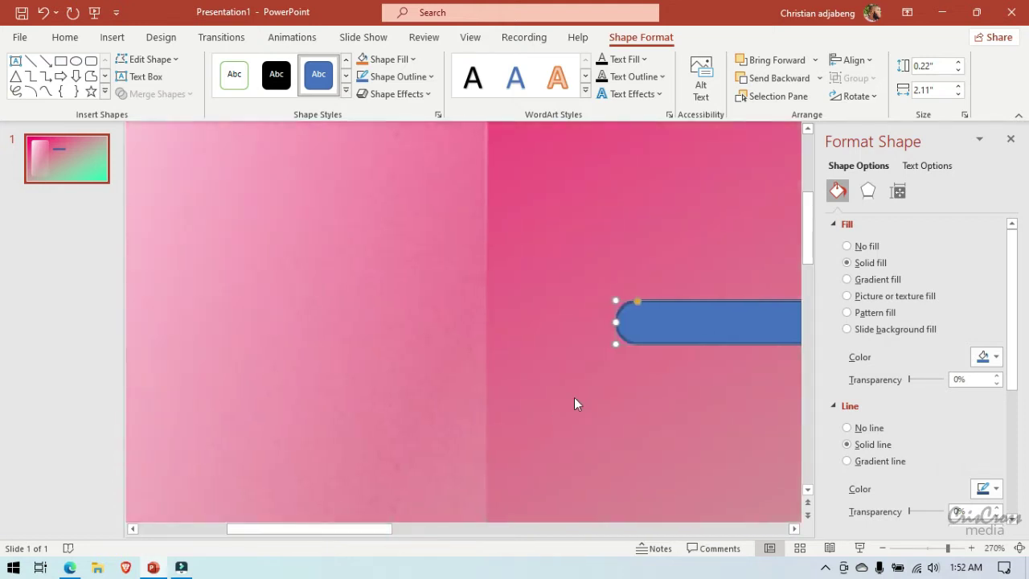
pyautogui.moveTo(730, 315); pyautogui.dragTo(162, 200)
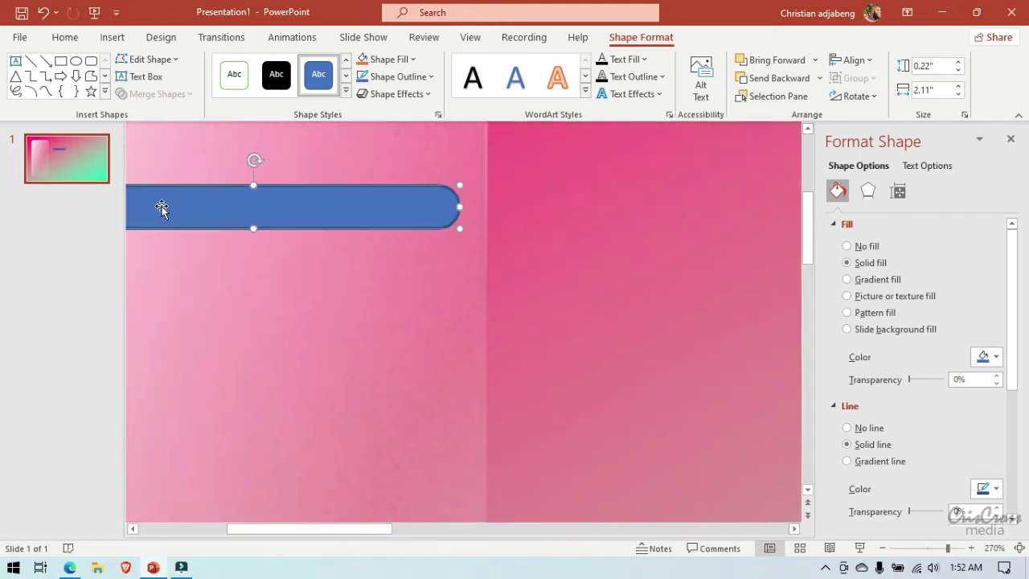
# Step: Shorten the pill to 1.12" wide and centre it near the card's top
pyautogui.click(134, 529)
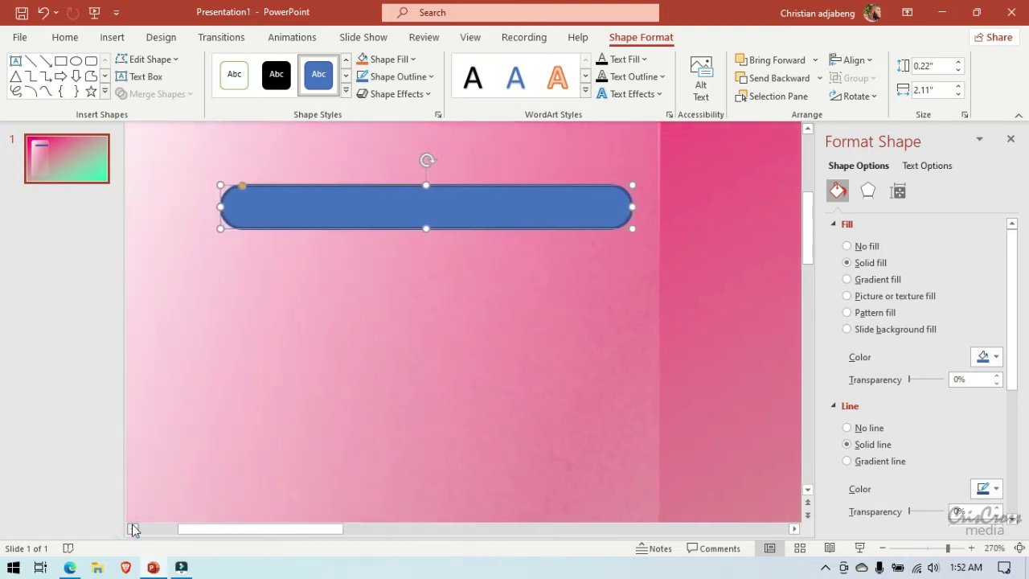
pyautogui.click(134, 529)
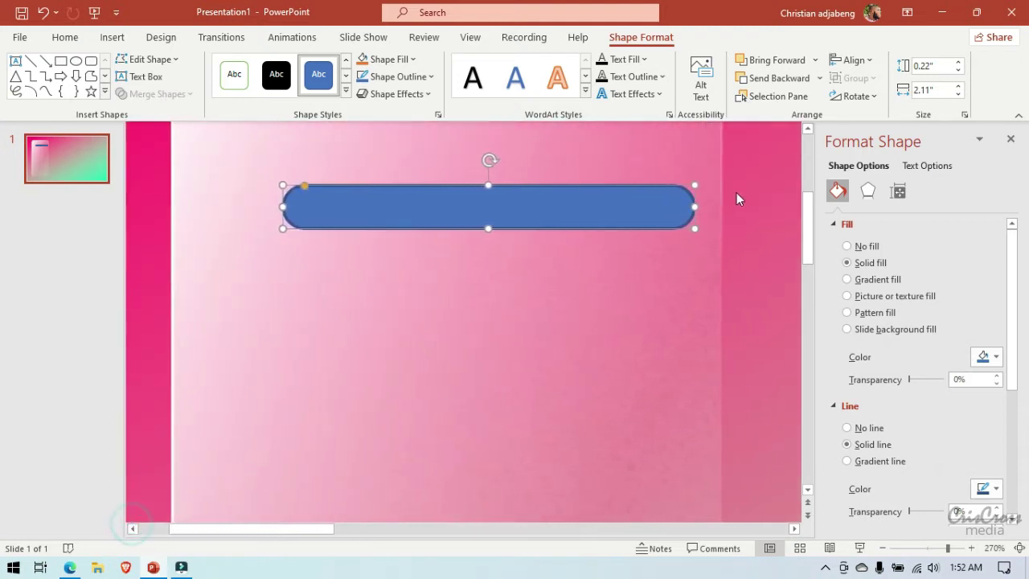
pyautogui.click(808, 130)
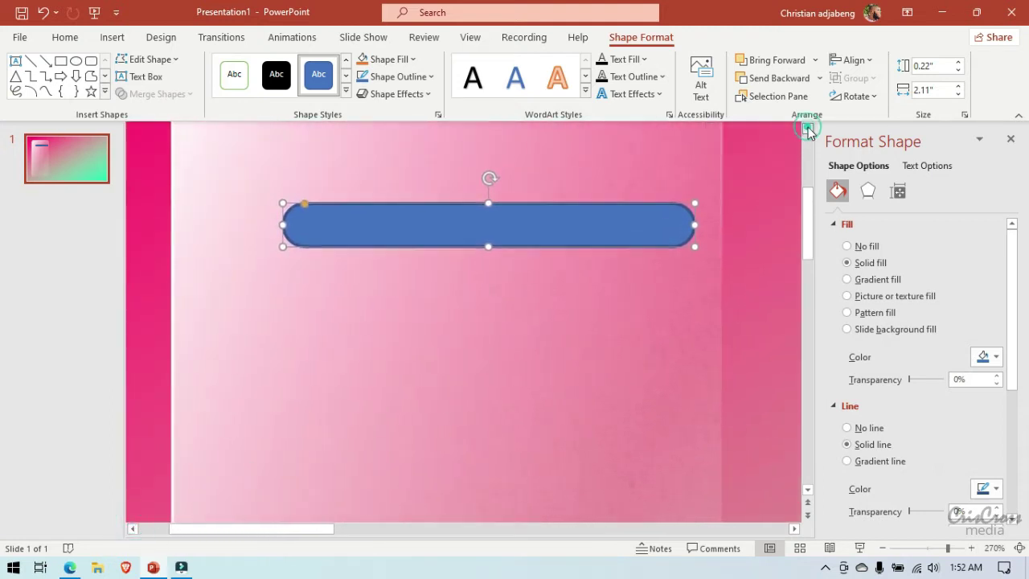
pyautogui.moveTo(491, 398); pyautogui.dragTo(452, 287)
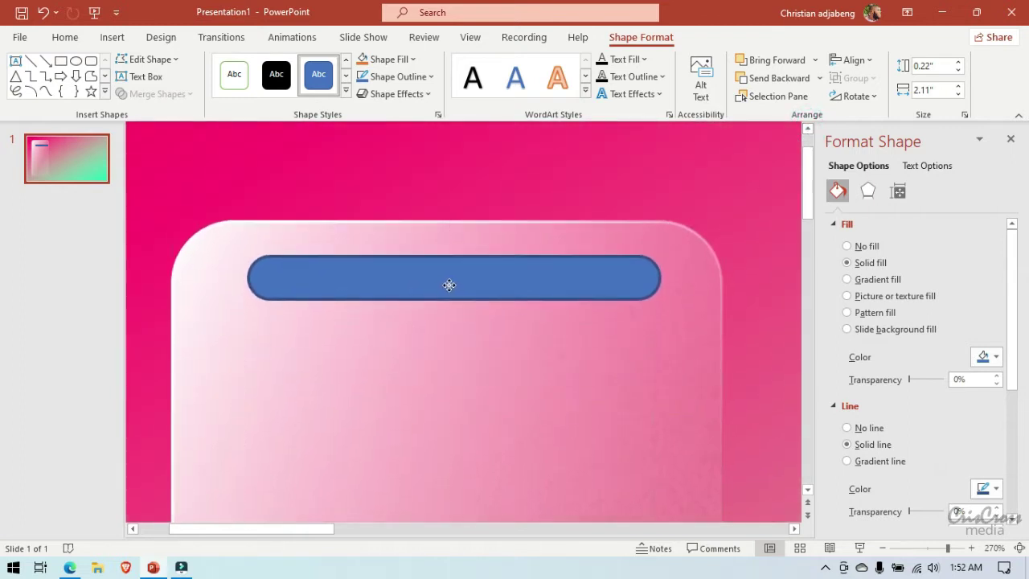
pyautogui.moveTo(452, 287); pyautogui.dragTo(444, 285)
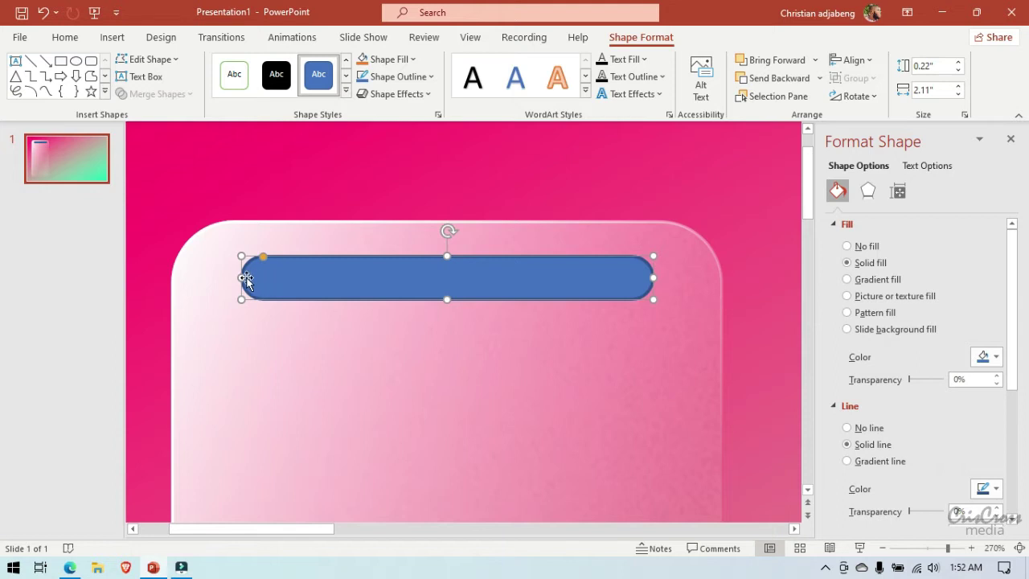
pyautogui.moveTo(241, 277); pyautogui.dragTo(433, 278)
pyautogui.moveTo(569, 290)
pyautogui.mouseDown()
pyautogui.moveTo(455, 280)
pyautogui.moveTo(459, 288)
pyautogui.mouseUp()
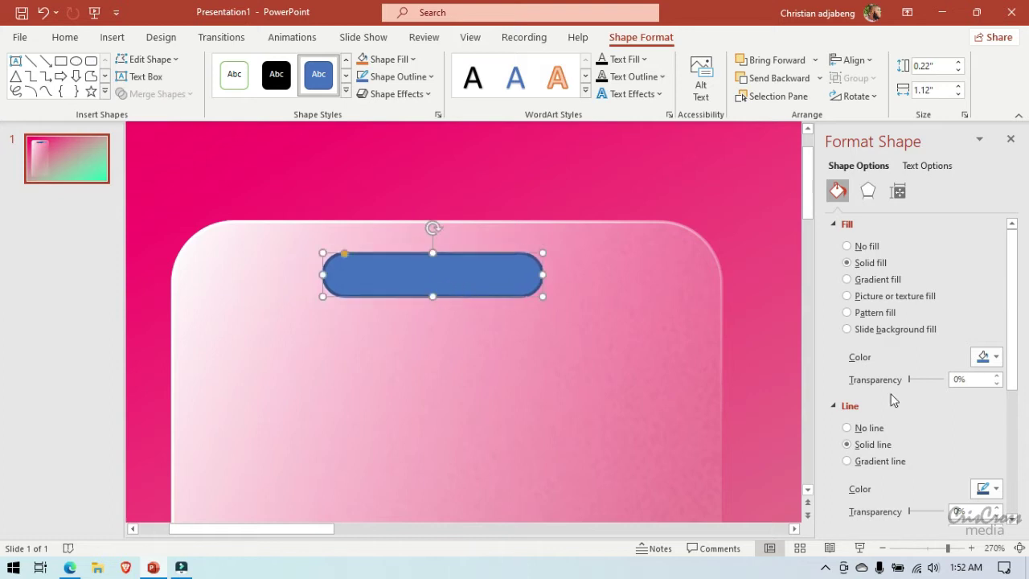
# Step: Remove the bar's outline, fill it white, and slim it to 0.16" high
pyautogui.click(846, 427)
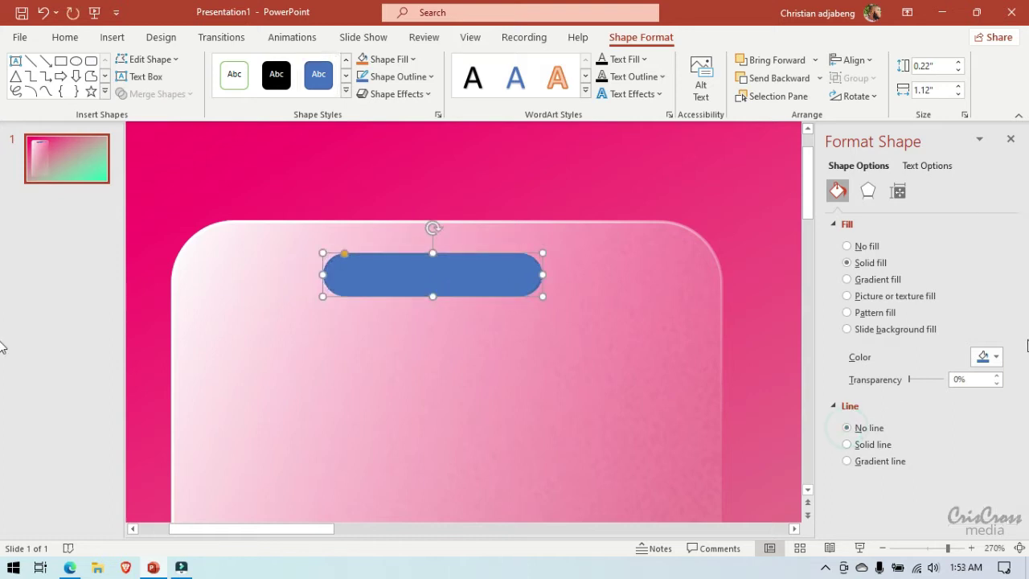
pyautogui.click(995, 362)
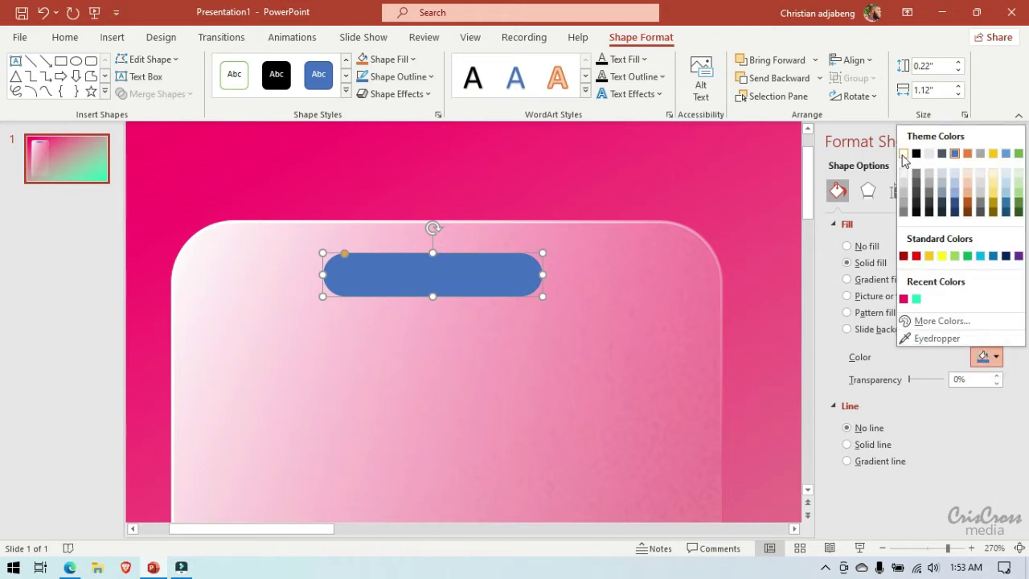
pyautogui.click(903, 155)
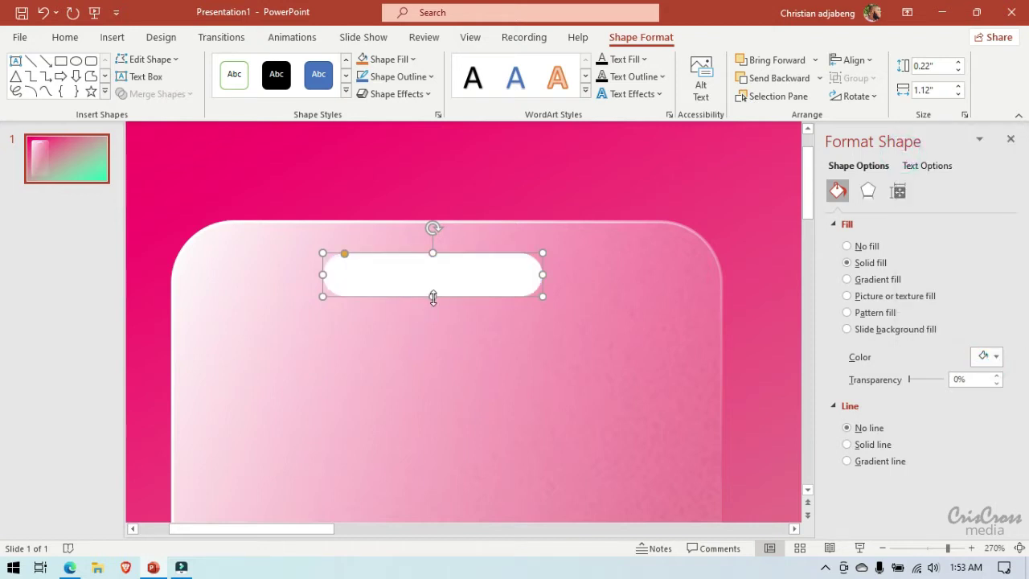
pyautogui.moveTo(433, 296)
pyautogui.mouseDown()
pyautogui.moveTo(434, 271)
pyautogui.moveTo(449, 271)
pyautogui.mouseUp()
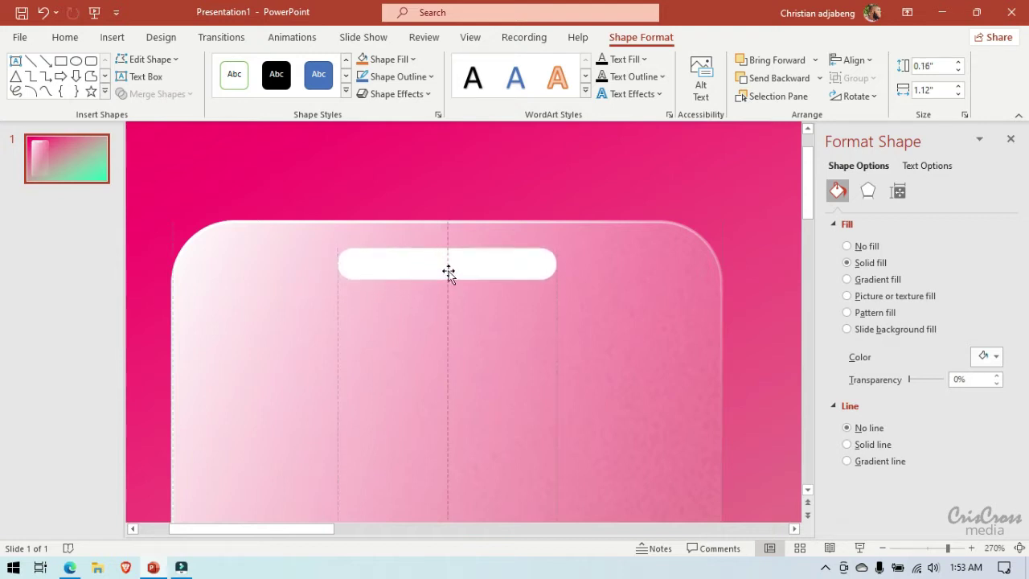
# Step: Raise the bar's transparency to 40%
pyautogui.click(996, 375)
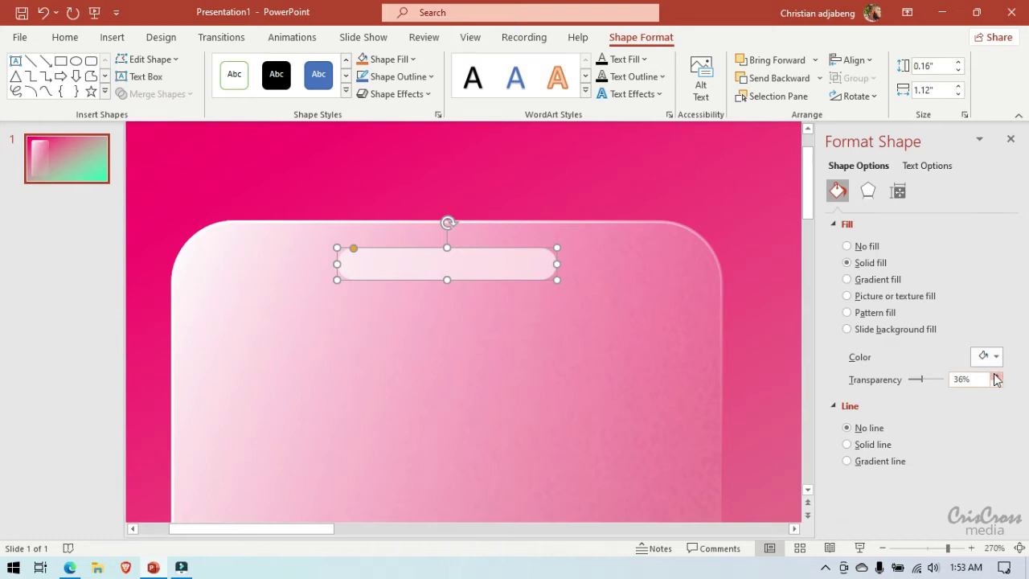
pyautogui.click(996, 375)
pyautogui.click(996, 375)
pyautogui.click(995, 375)
pyautogui.click(996, 375)
pyautogui.click(769, 324)
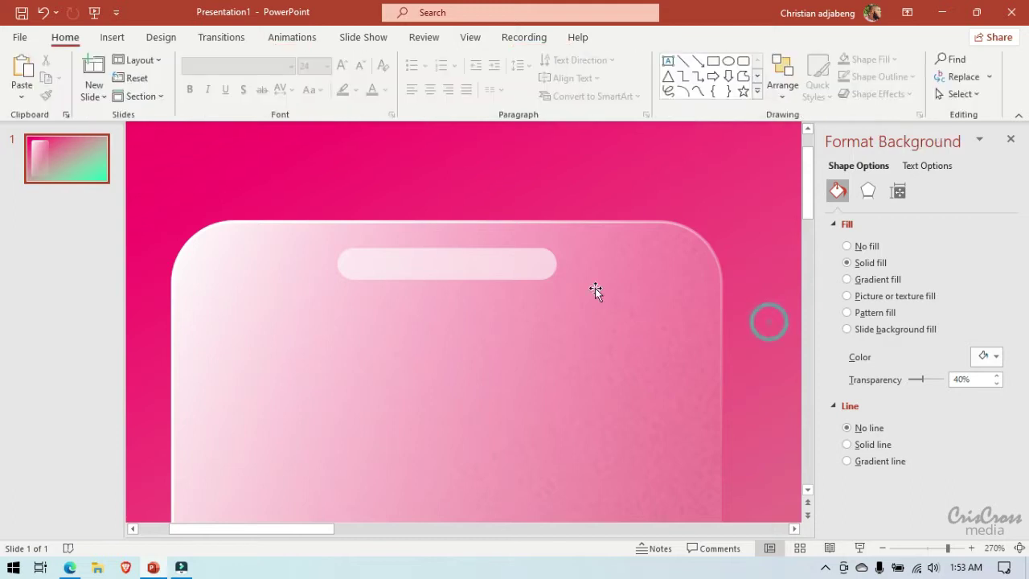
pyautogui.click(427, 263)
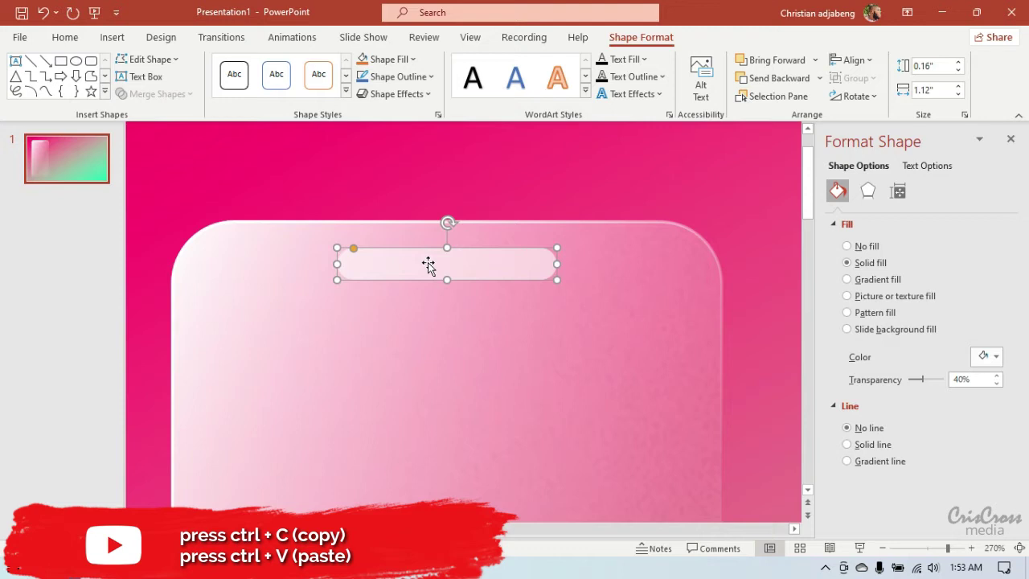
# Step: Copy-paste the translucent bar and place the copy near the card's bottom, under the top bar
pyautogui.hotkey('ctrl', 'c')
pyautogui.hotkey('ctrl', 'v')
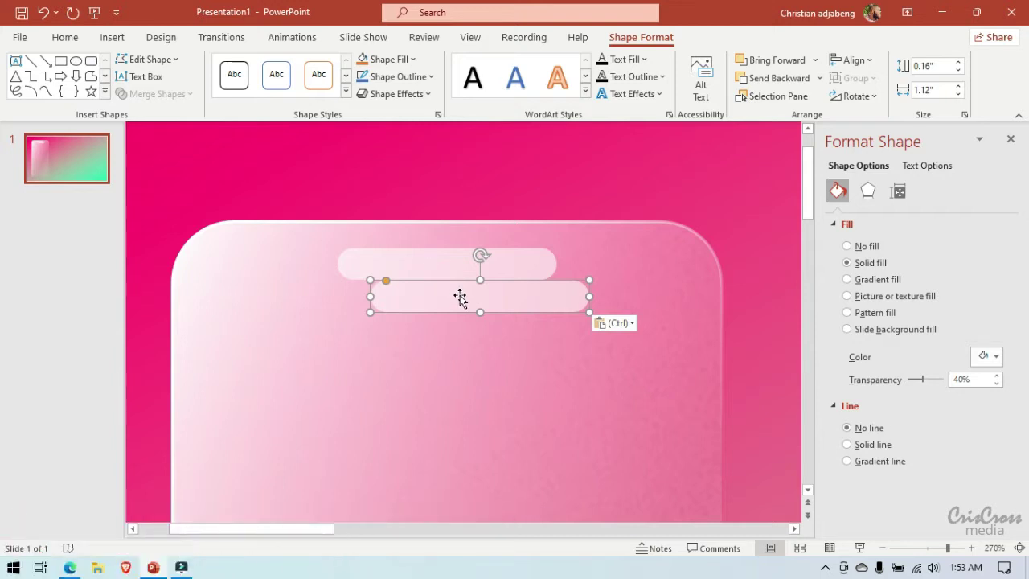
pyautogui.moveTo(459, 295)
pyautogui.mouseDown()
pyautogui.moveTo(401, 499)
pyautogui.moveTo(420, 491)
pyautogui.mouseUp()
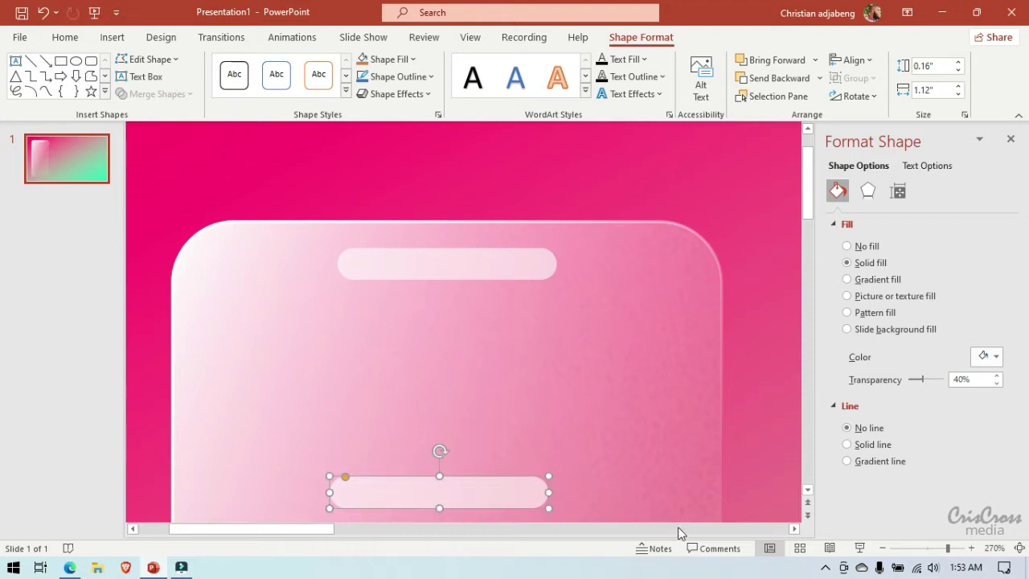
pyautogui.click(882, 548)
pyautogui.click(882, 548)
pyautogui.click(882, 548)
pyautogui.click(882, 548)
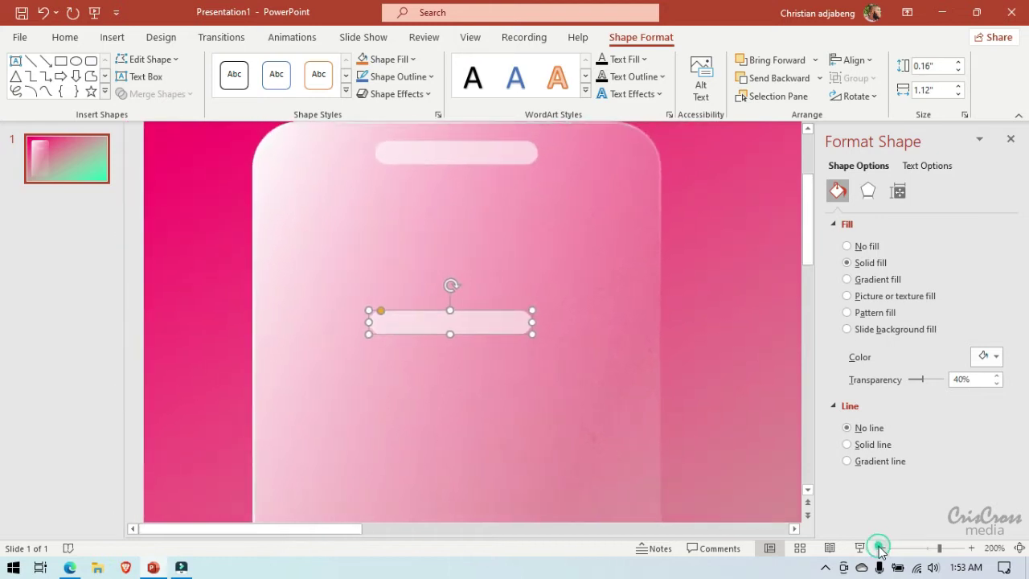
pyautogui.click(882, 548)
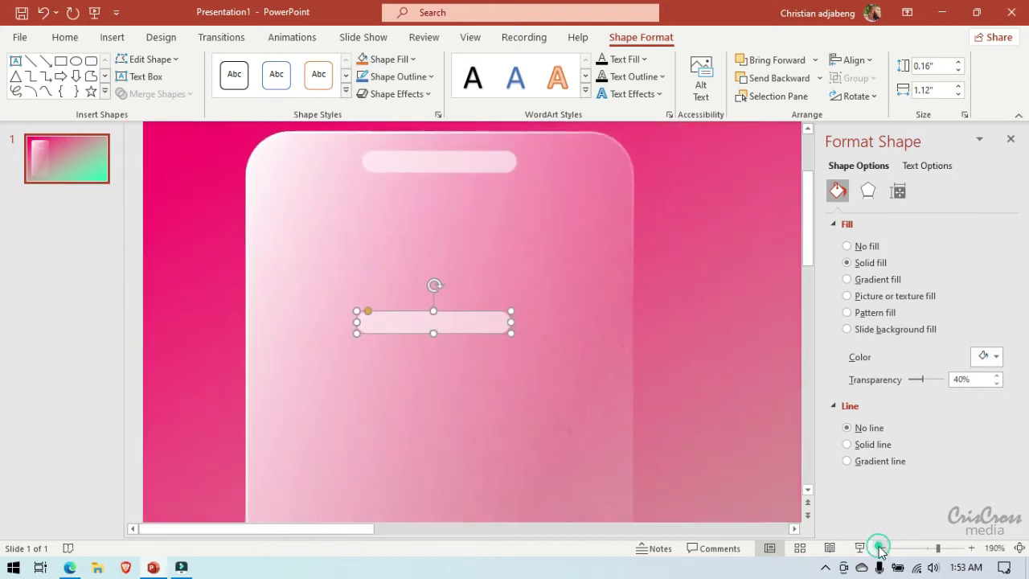
pyautogui.click(808, 127)
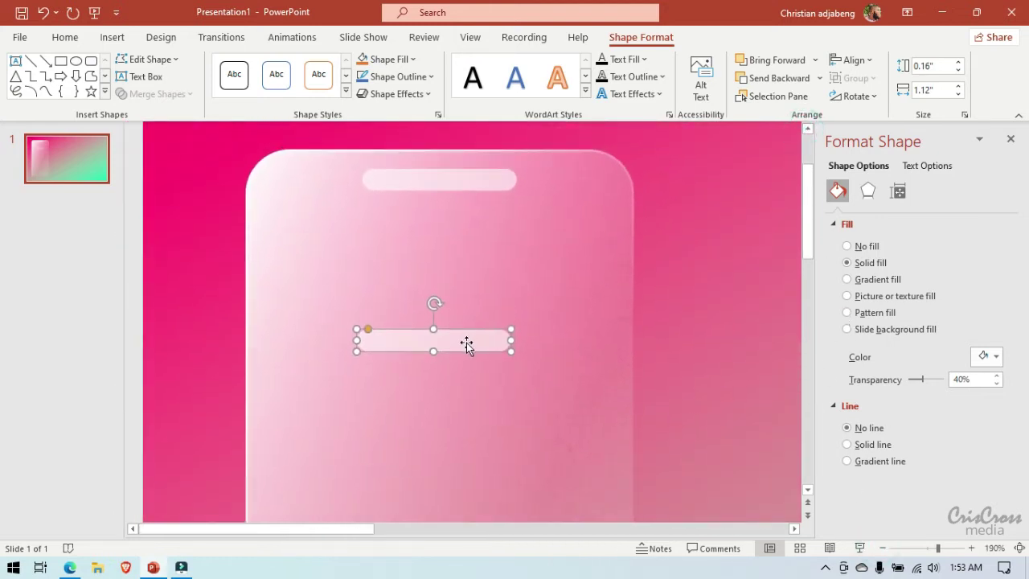
pyautogui.moveTo(465, 342); pyautogui.dragTo(471, 499)
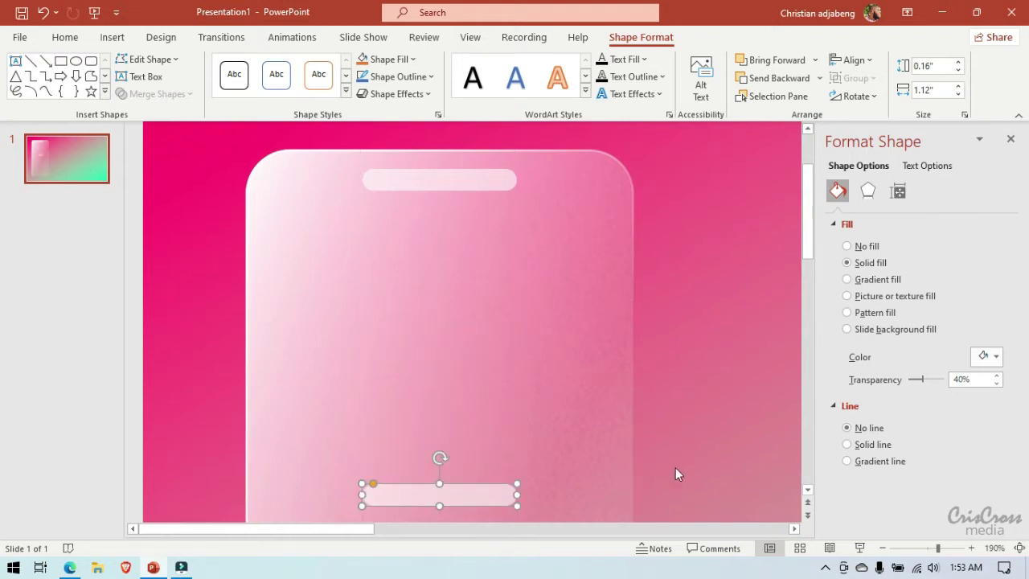
# Step: Draw a text box on the upper card and type THE TOPIC in Impact
pyautogui.click(111, 37)
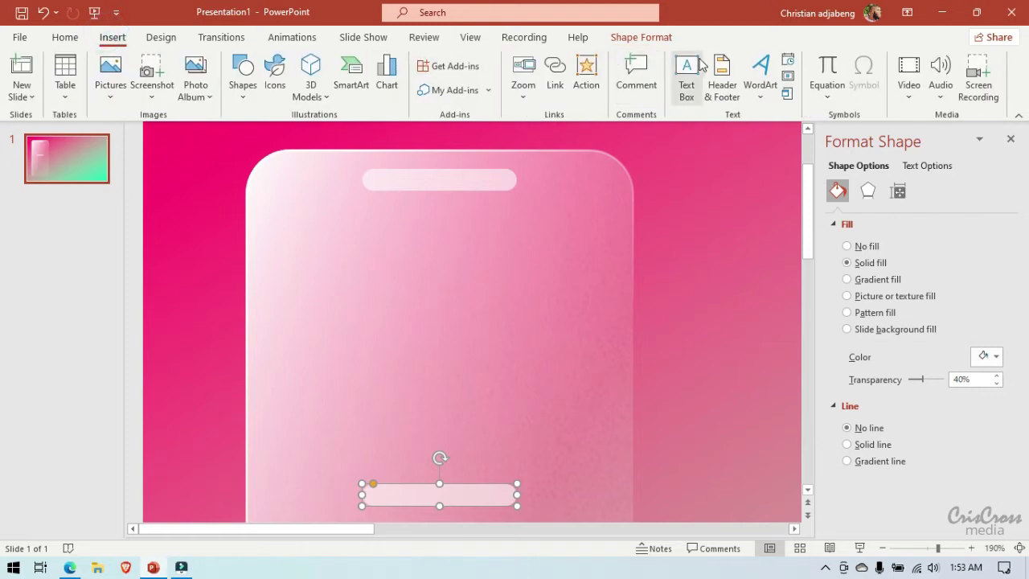
pyautogui.click(686, 68)
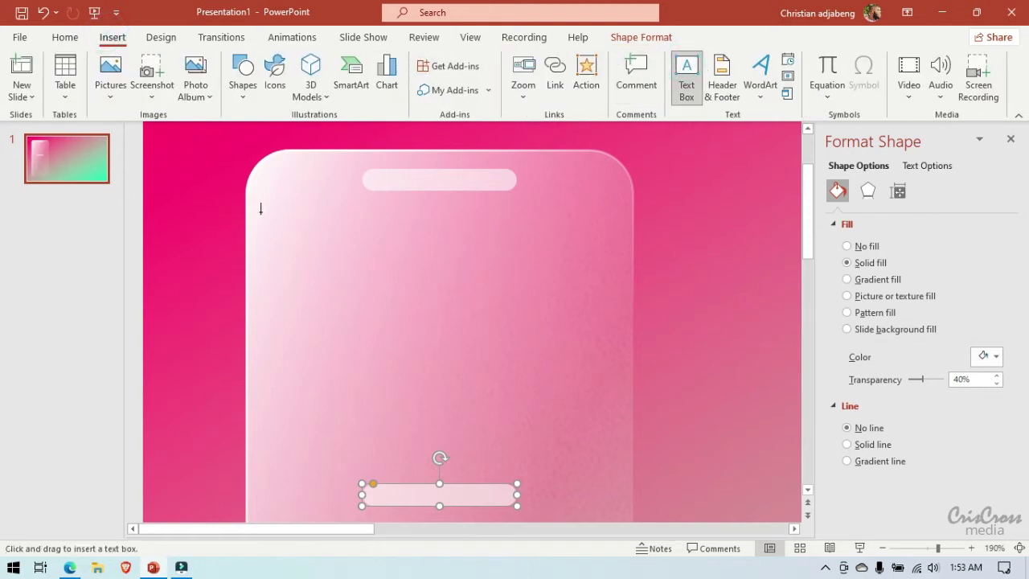
pyautogui.moveTo(270, 210); pyautogui.dragTo(570, 407)
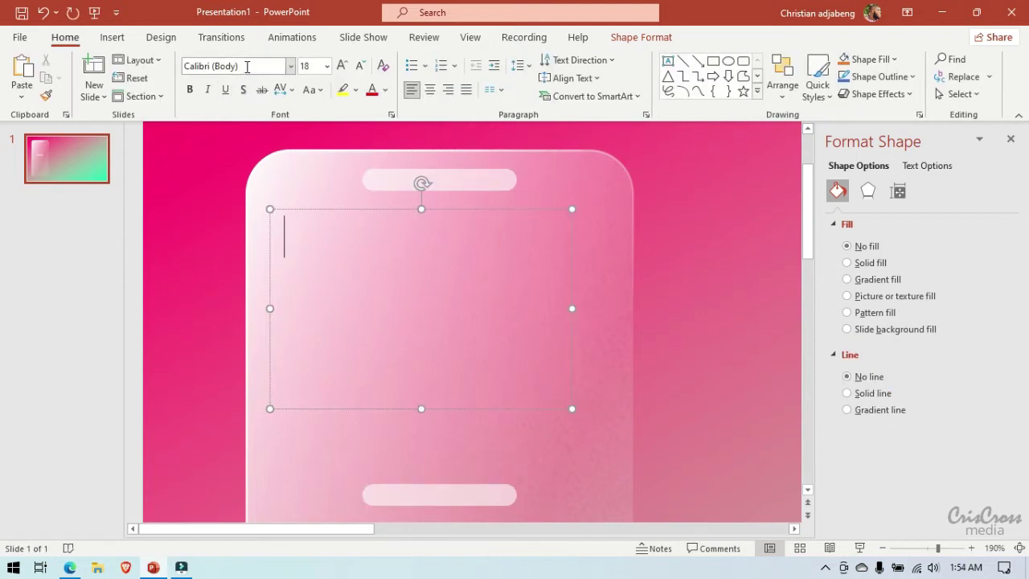
pyautogui.click(246, 70)
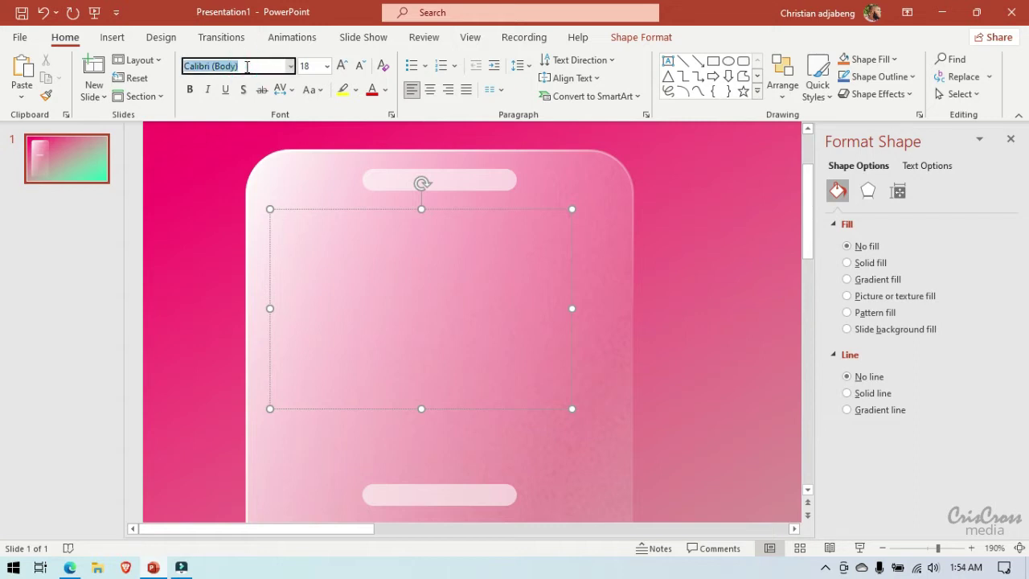
pyautogui.write('Impact')
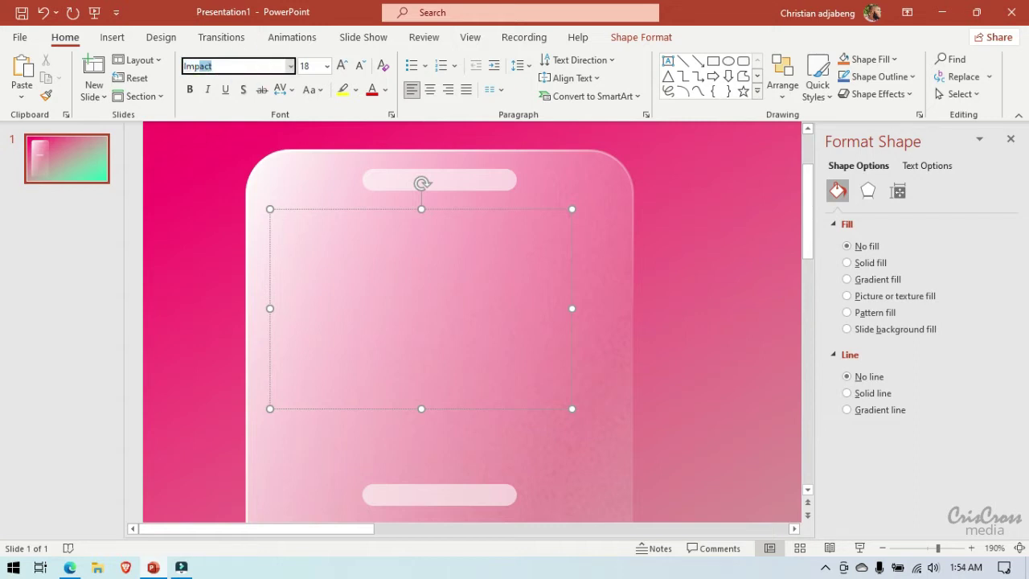
pyautogui.press('Return')
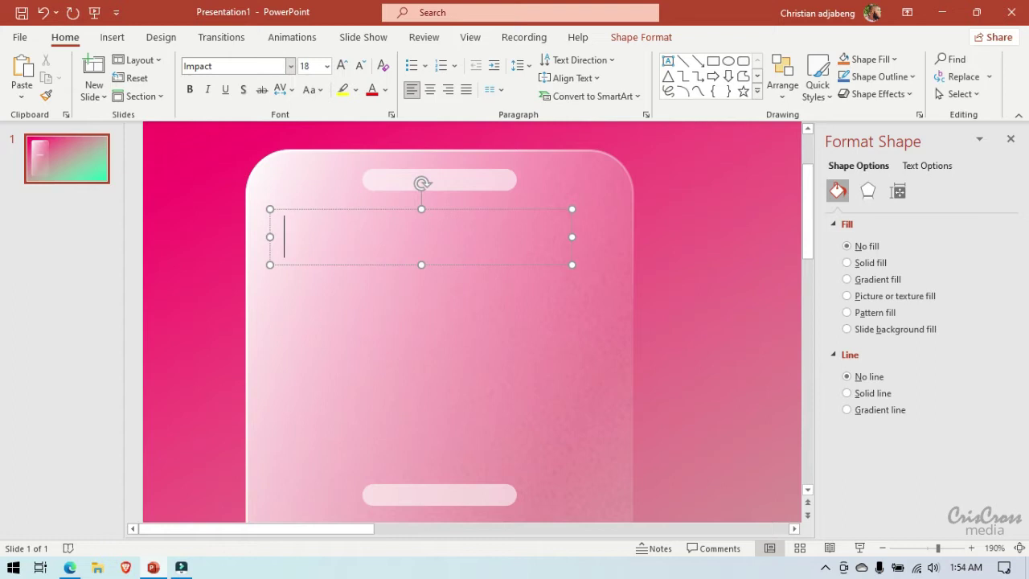
pyautogui.write('THE')
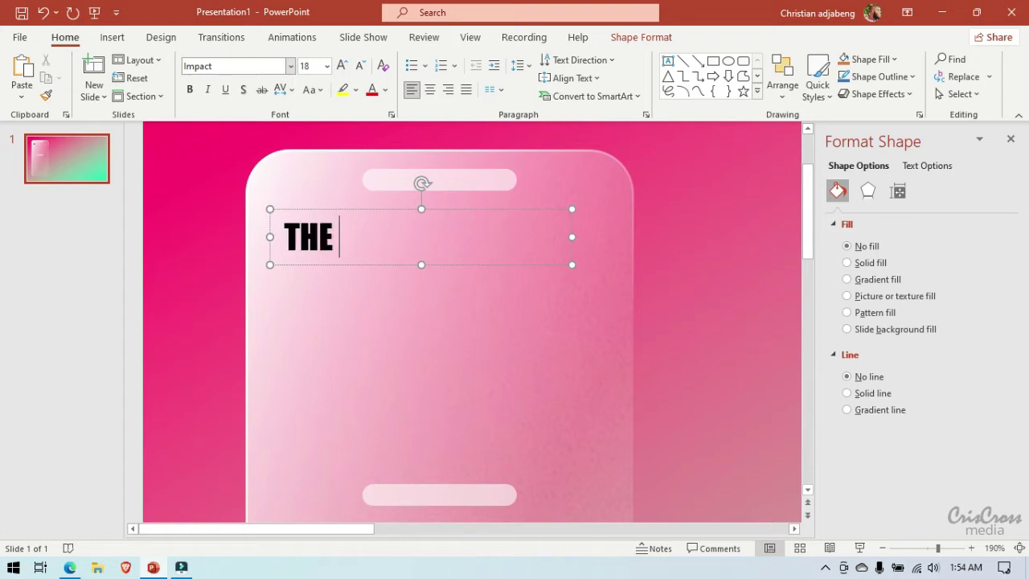
pyautogui.write(' TOP')
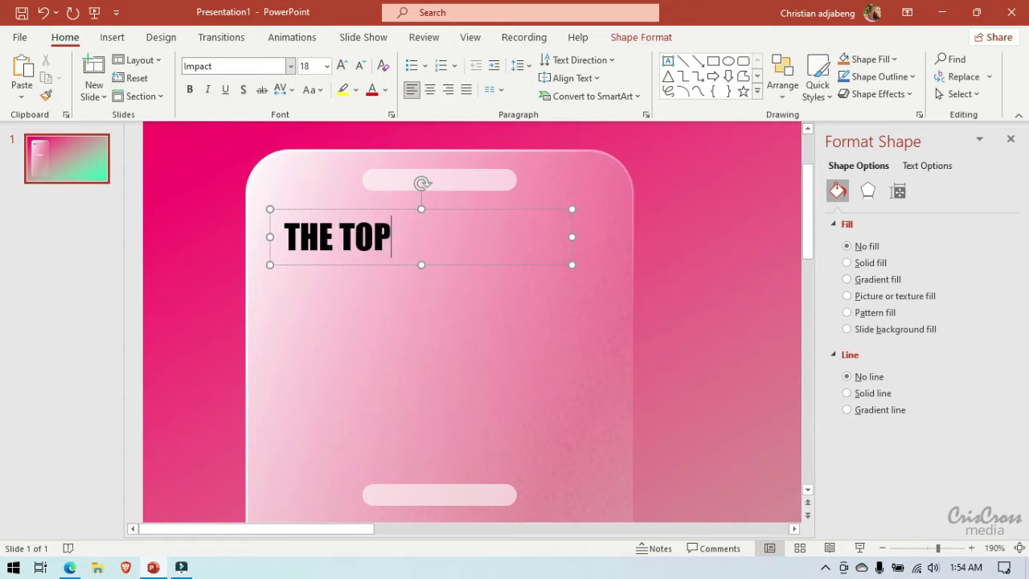
pyautogui.write('IC')
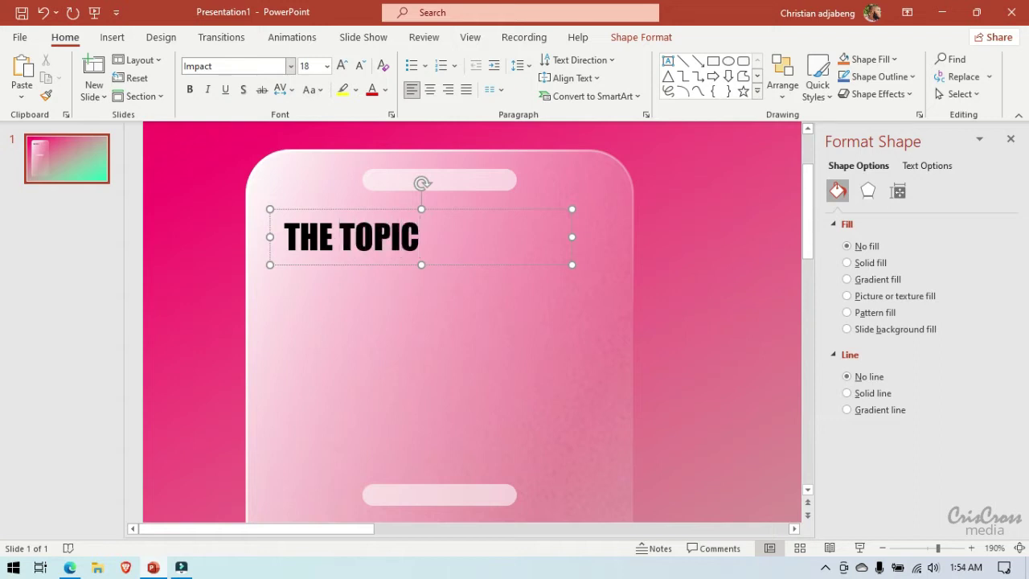
pyautogui.click(483, 267)
pyautogui.click(369, 237)
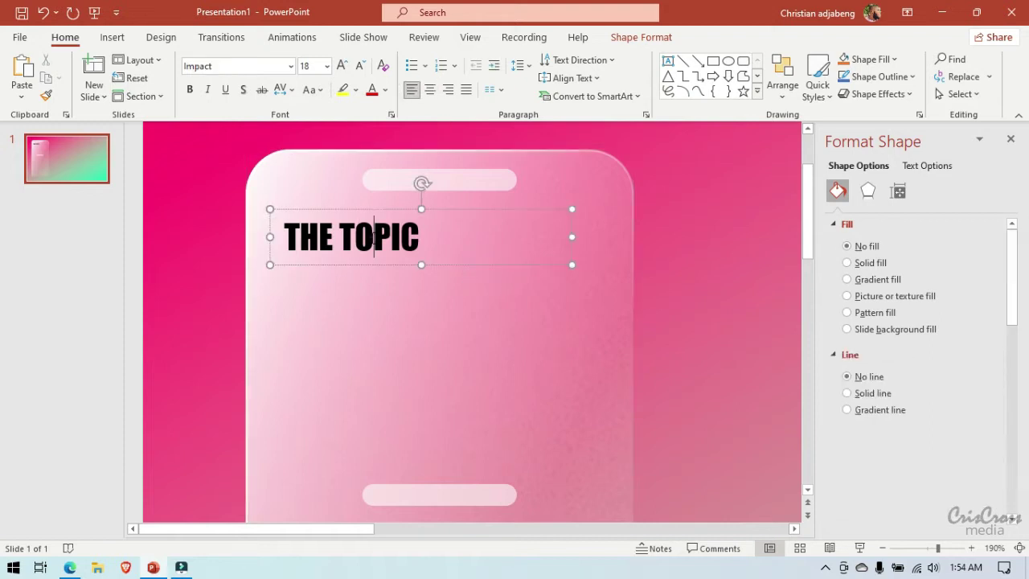
pyautogui.click(430, 264)
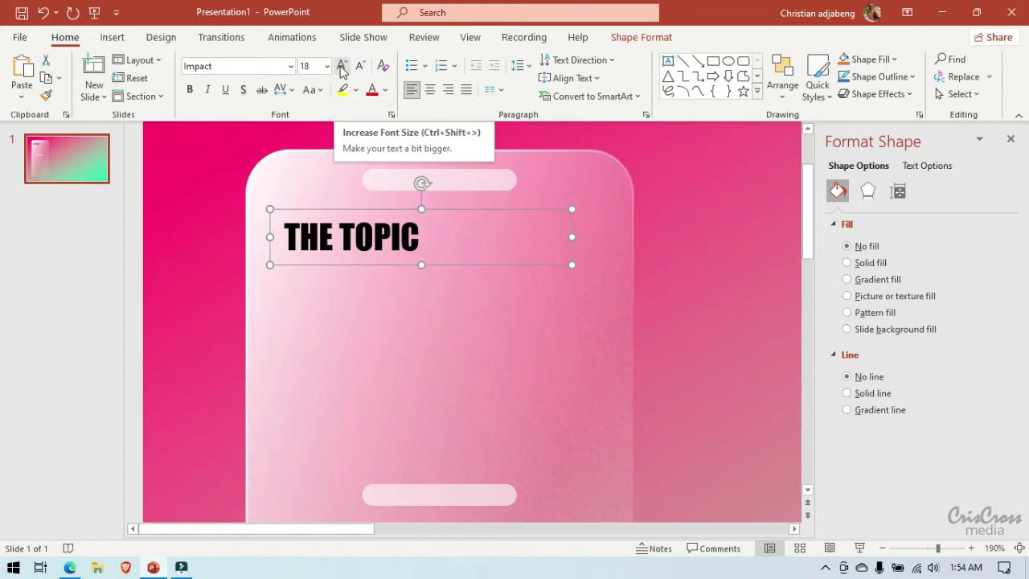
# Step: Centre THE TOPIC, break it onto two lines, and enlarge it to 40 pt
pyautogui.click(429, 90)
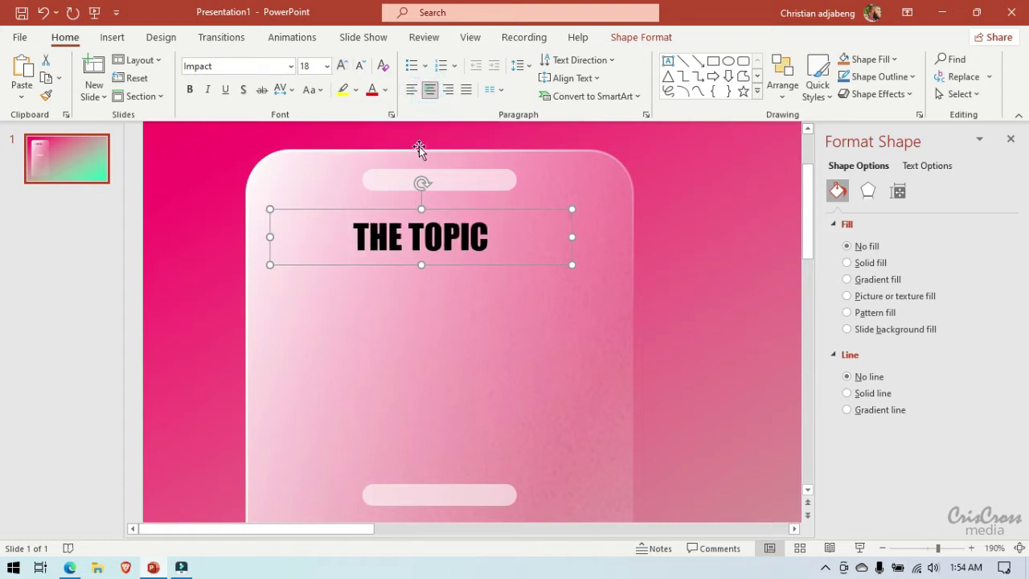
pyautogui.click(409, 233)
pyautogui.press('Return')
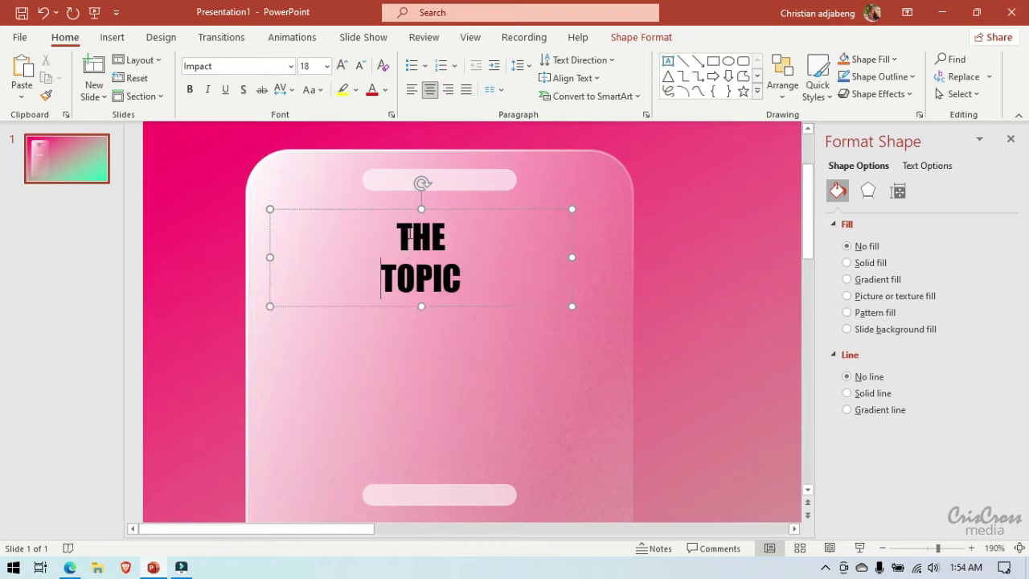
pyautogui.click(518, 206)
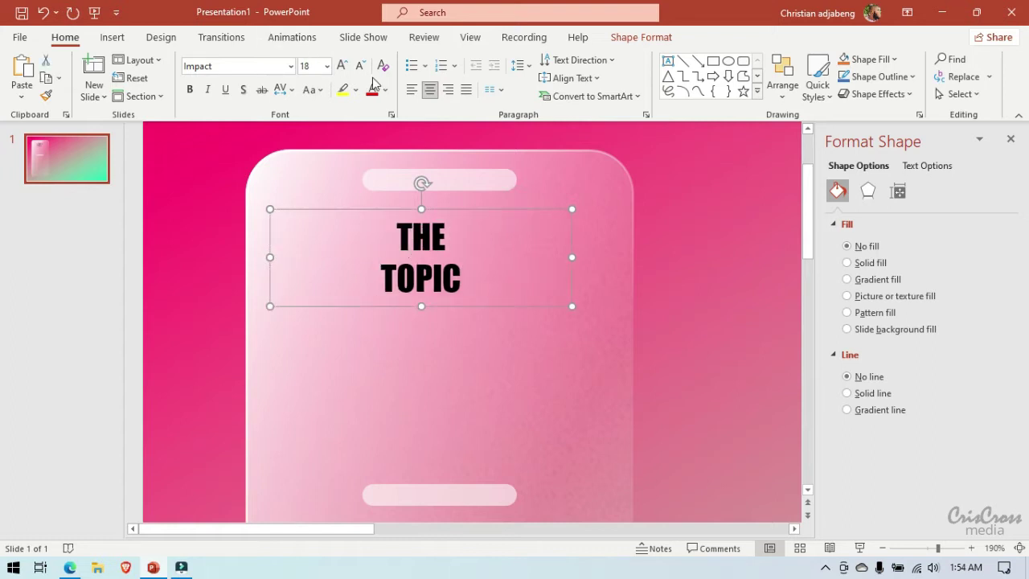
pyautogui.click(343, 66)
pyautogui.click(343, 67)
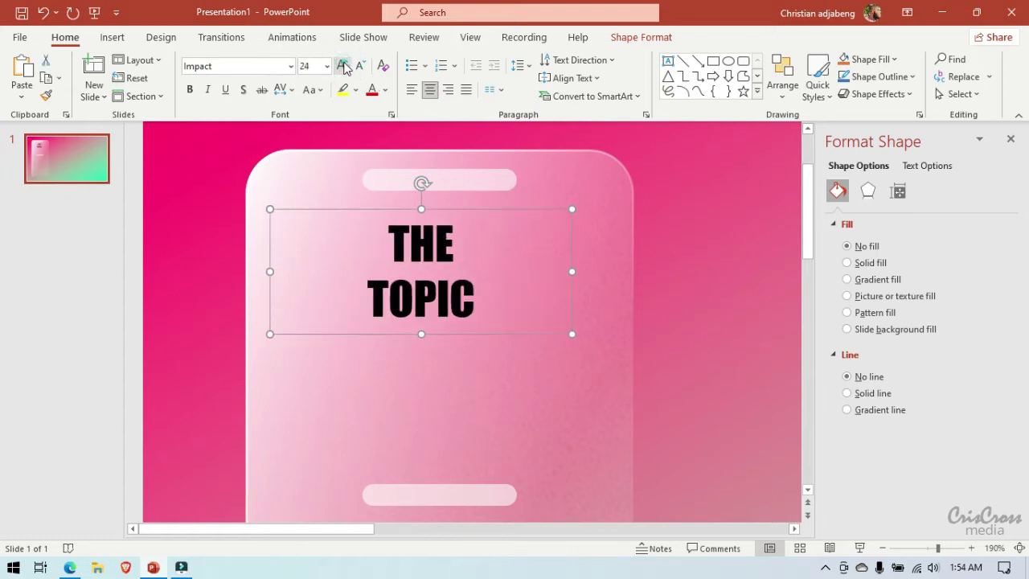
pyautogui.click(344, 67)
pyautogui.click(344, 66)
pyautogui.click(343, 67)
pyautogui.click(344, 67)
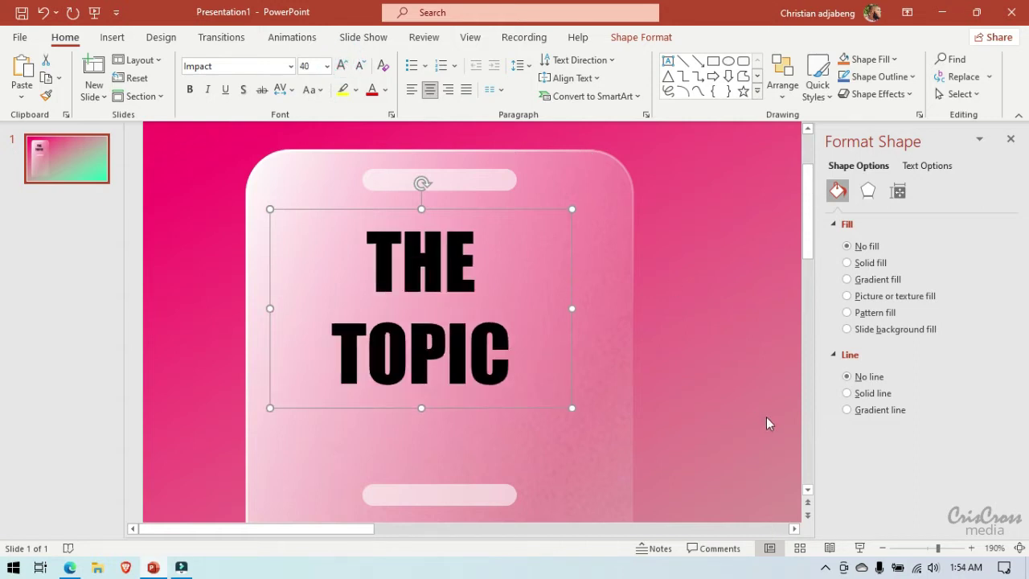
# Step: Position the title between the two bars and enlarge it to 44 pt
pyautogui.click(882, 548)
pyautogui.click(881, 548)
pyautogui.click(882, 548)
pyautogui.click(881, 548)
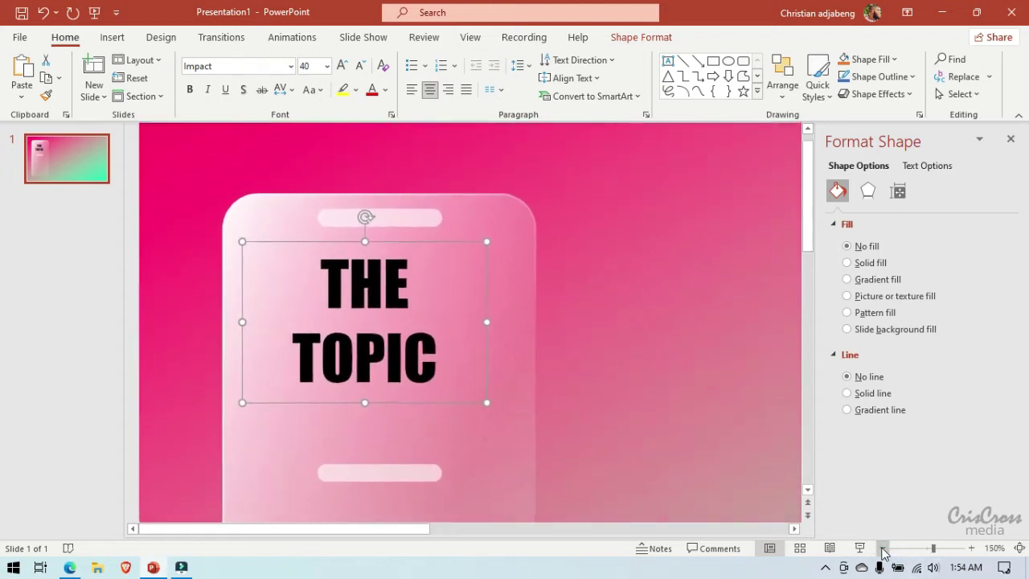
pyautogui.click(882, 548)
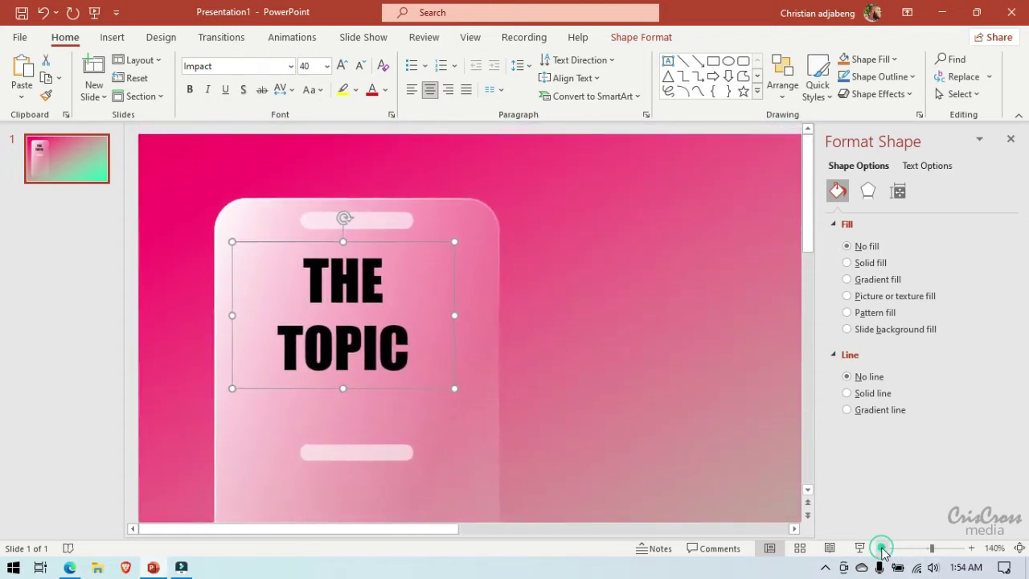
pyautogui.click(808, 490)
pyautogui.click(807, 490)
pyautogui.click(808, 490)
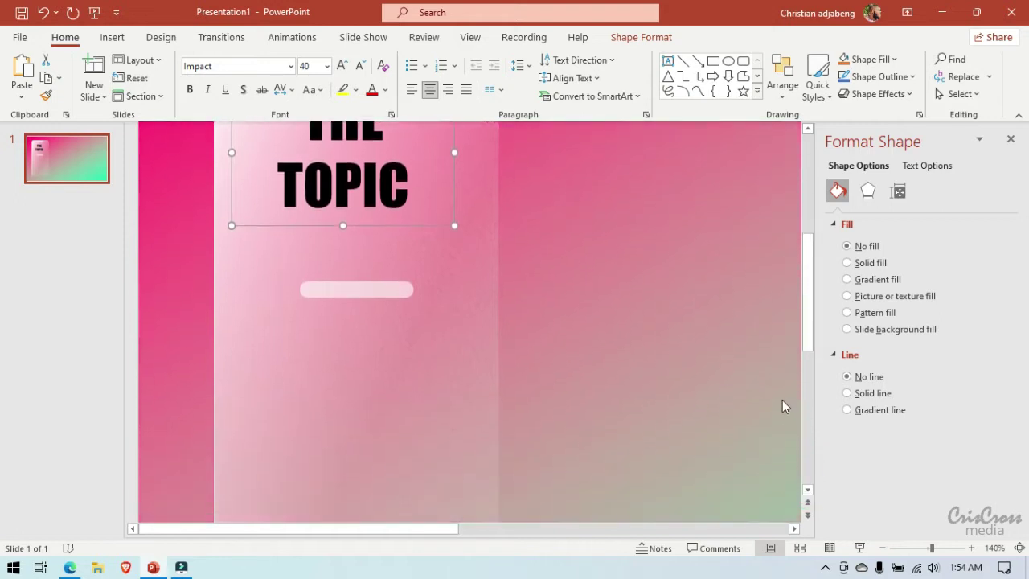
pyautogui.moveTo(399, 227); pyautogui.dragTo(412, 257)
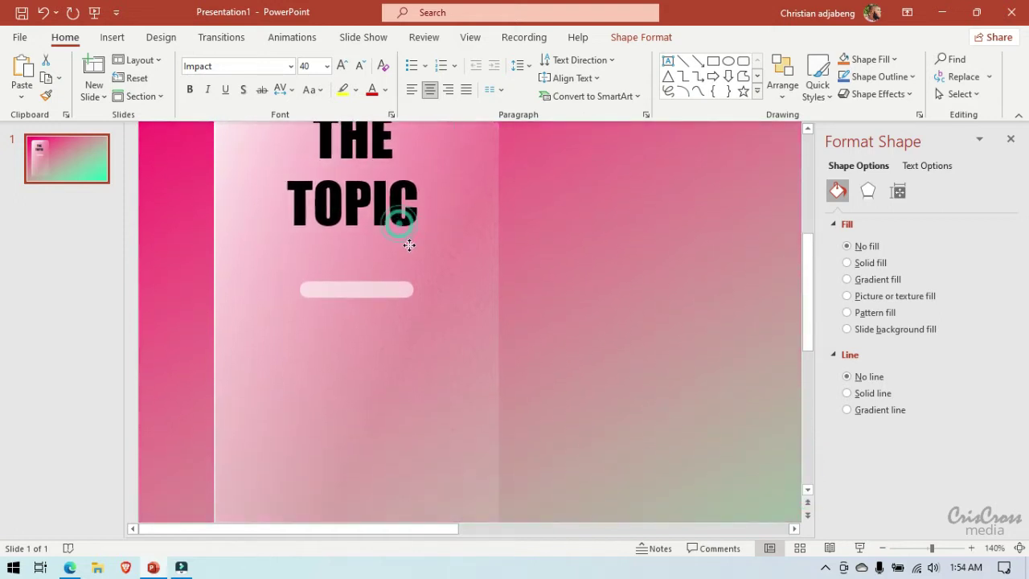
pyautogui.click(342, 66)
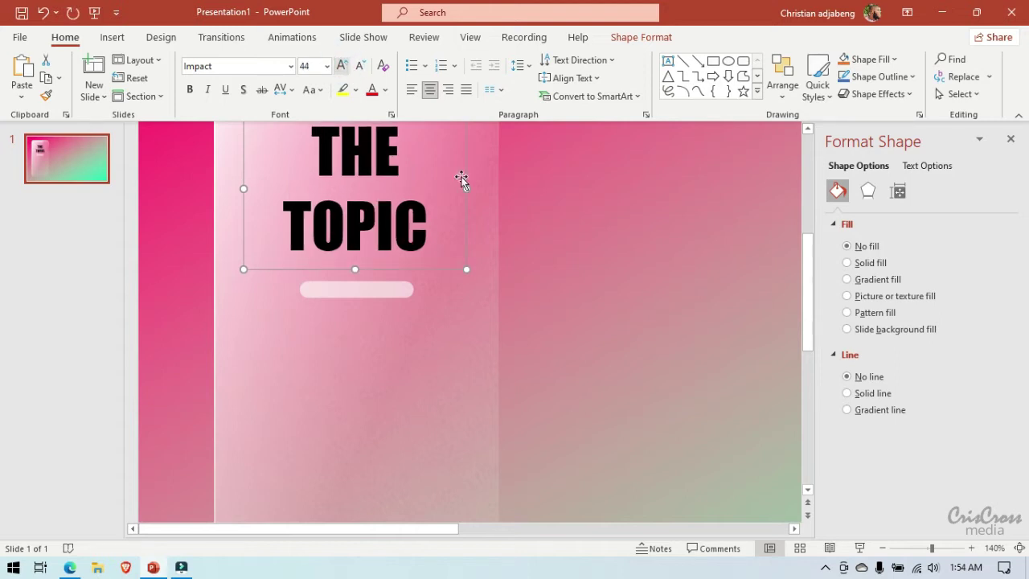
pyautogui.click(881, 548)
pyautogui.click(882, 548)
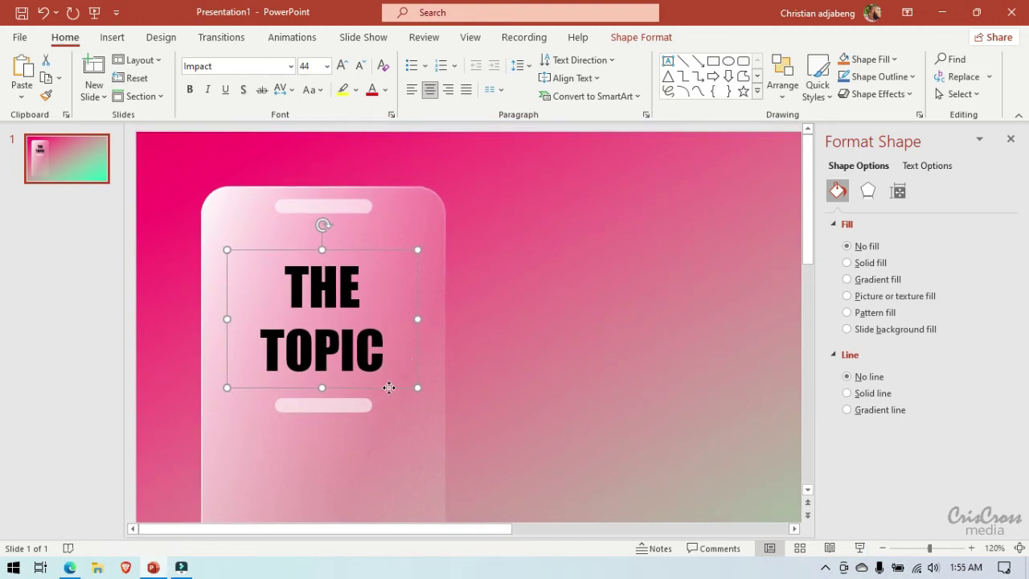
pyautogui.moveTo(393, 378); pyautogui.dragTo(389, 374)
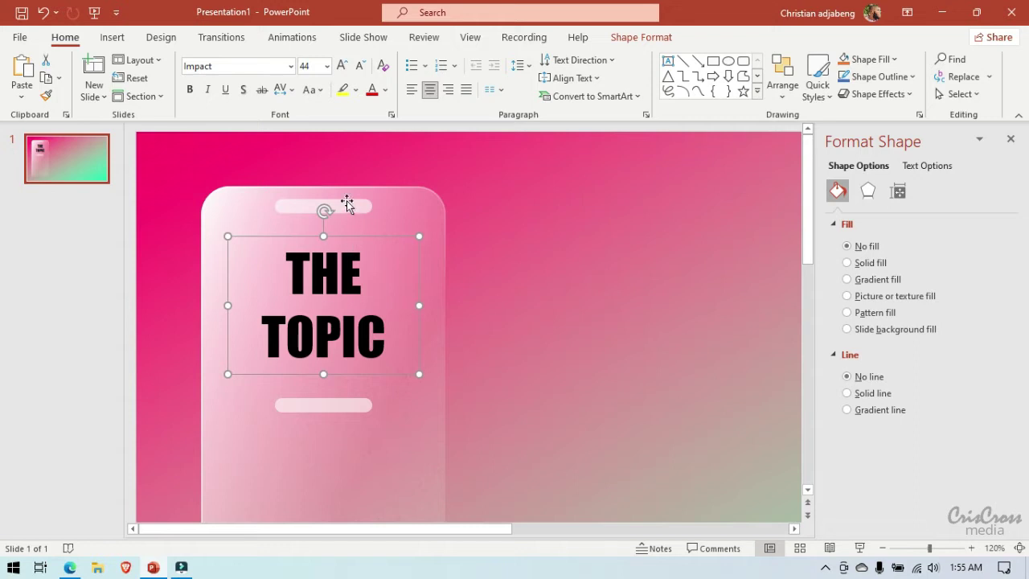
# Step: Narrow the top bar from its right end and recentre it above THE TOPIC
pyautogui.click(350, 210)
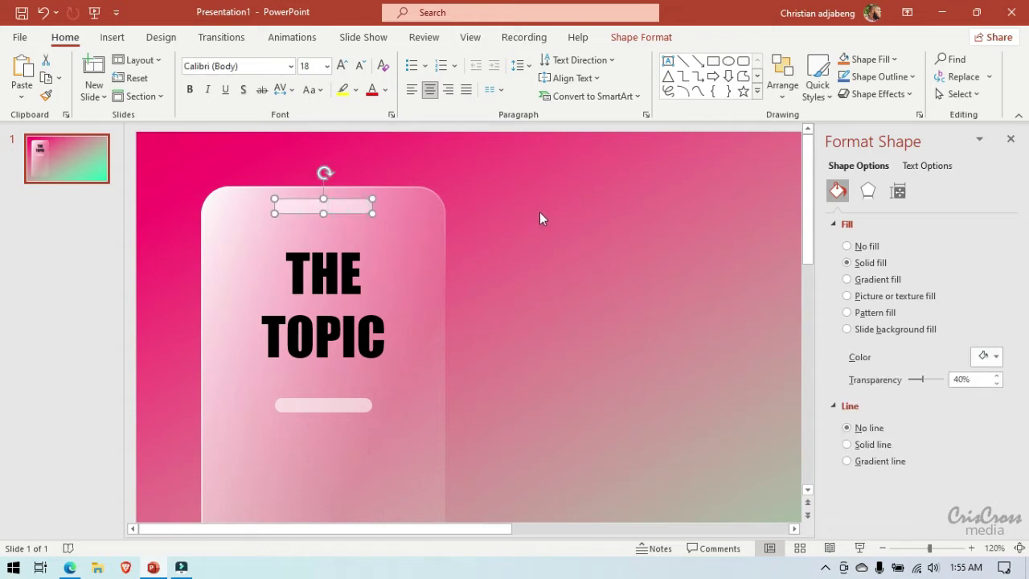
pyautogui.click(971, 548)
pyautogui.click(972, 548)
pyautogui.click(971, 548)
pyautogui.click(971, 548)
pyautogui.click(972, 549)
pyautogui.click(972, 549)
pyautogui.click(972, 548)
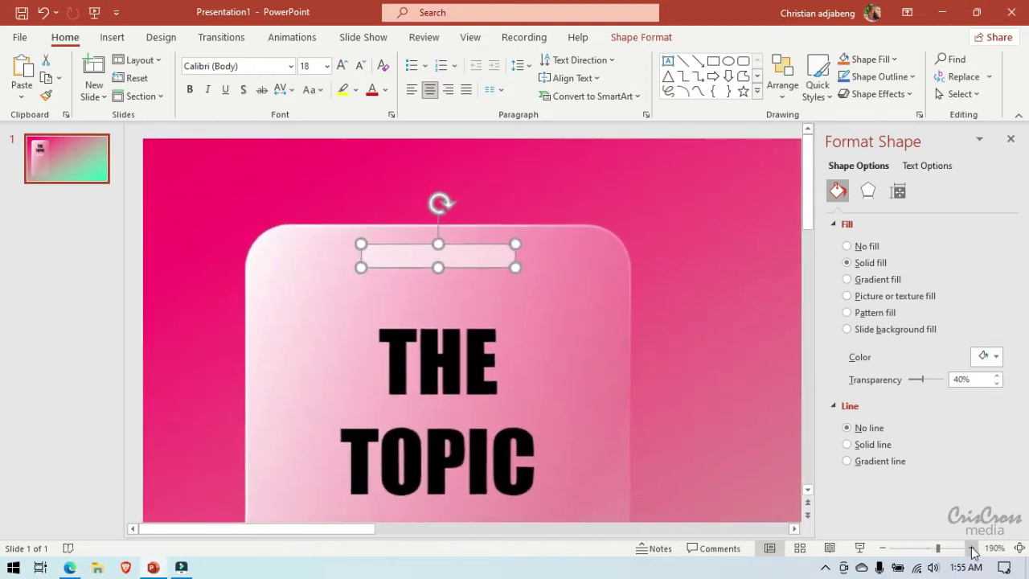
pyautogui.click(971, 549)
pyautogui.click(972, 548)
pyautogui.click(971, 548)
pyautogui.click(971, 548)
pyautogui.click(972, 549)
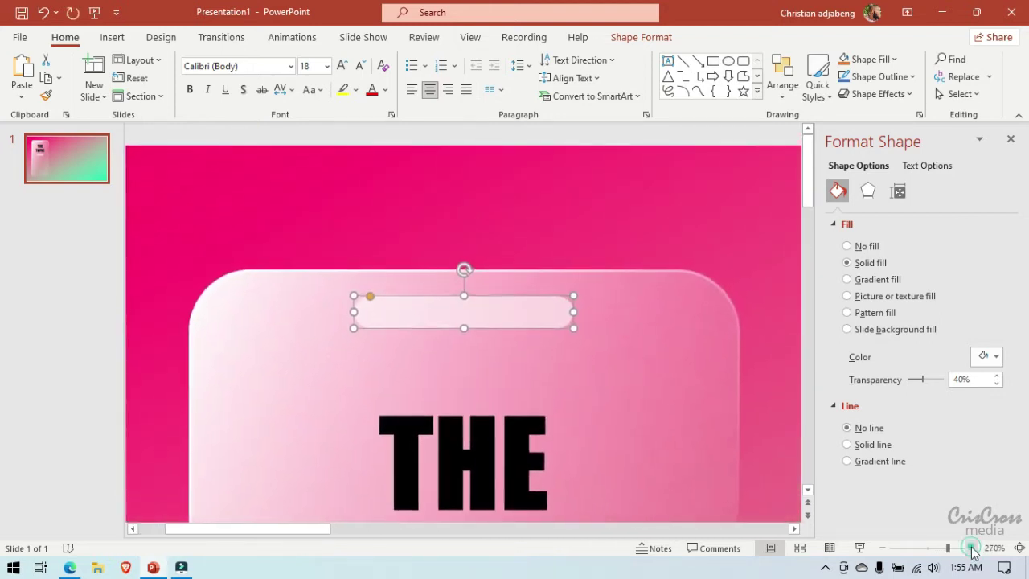
pyautogui.click(972, 548)
pyautogui.click(972, 549)
pyautogui.click(972, 548)
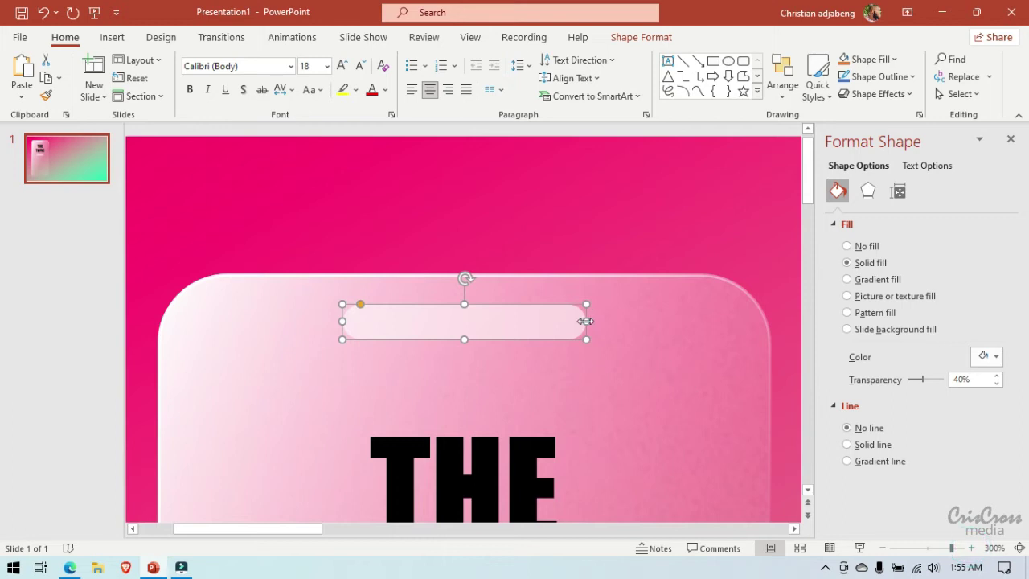
pyautogui.moveTo(587, 323); pyautogui.dragTo(540, 324)
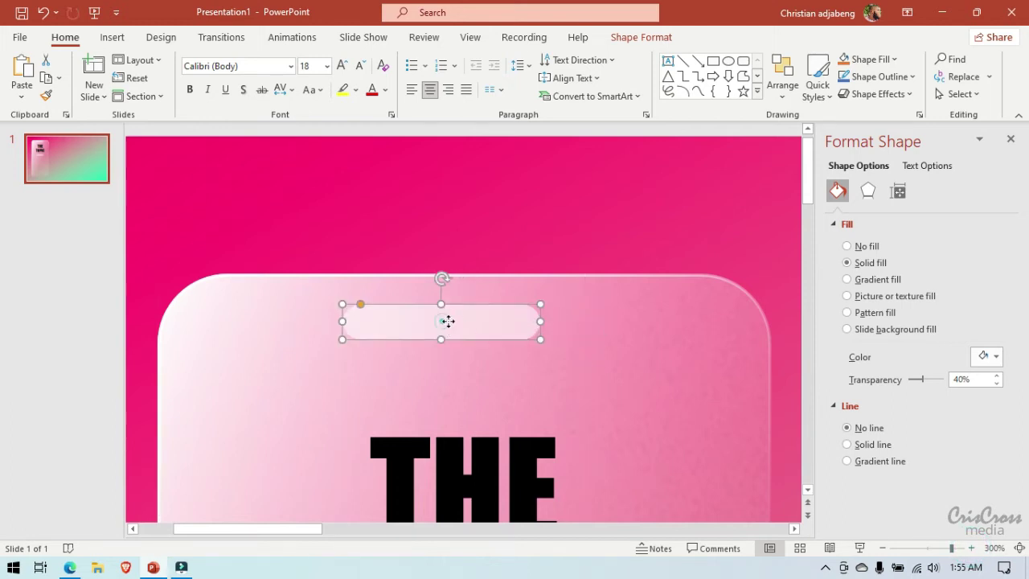
pyautogui.moveTo(448, 321); pyautogui.dragTo(466, 322)
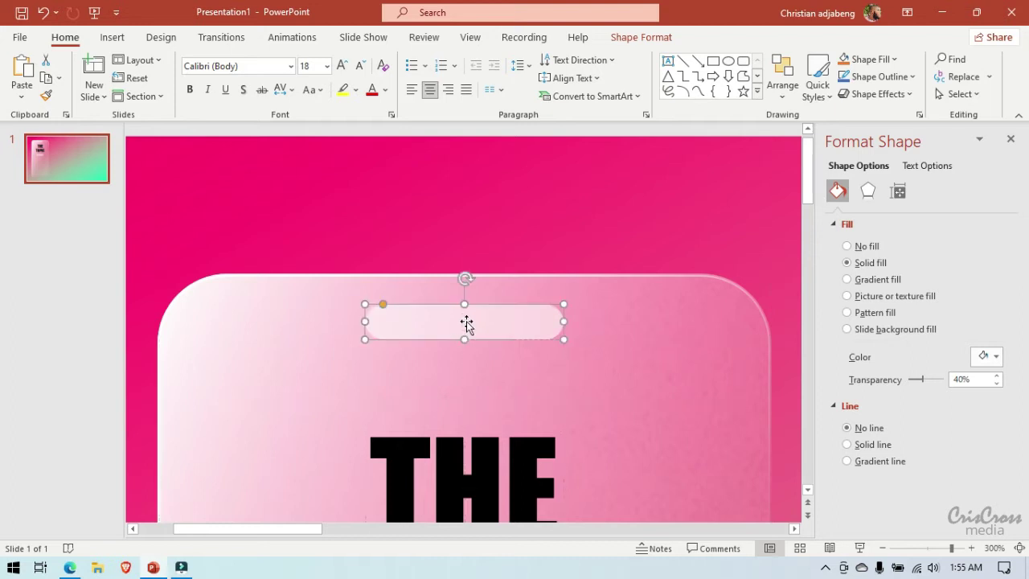
# Step: Reduce the top bar's height in two small adjustments
pyautogui.click(882, 548)
pyautogui.click(881, 547)
pyautogui.click(882, 547)
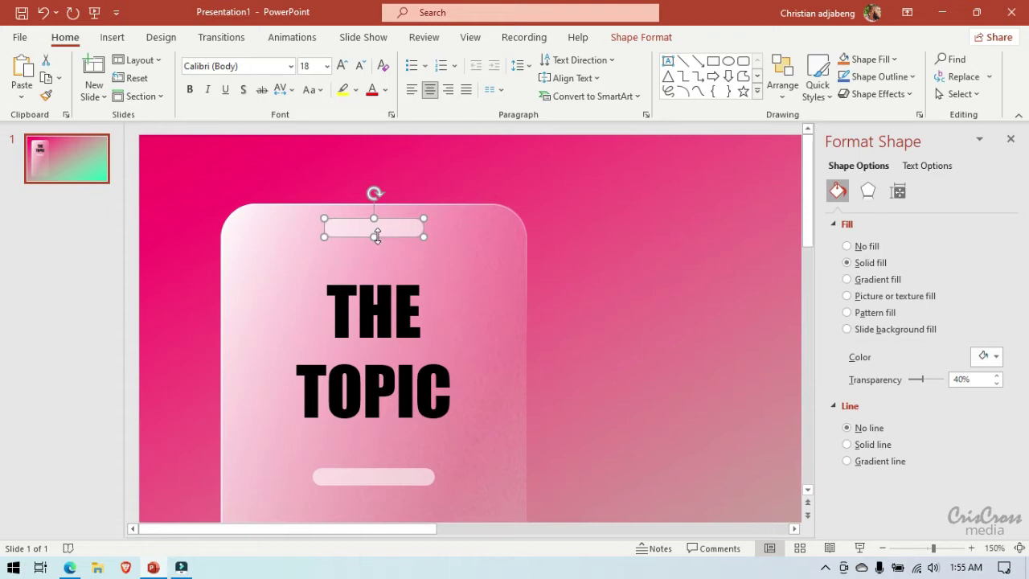
pyautogui.moveTo(373, 236); pyautogui.dragTo(372, 233)
pyautogui.click(651, 267)
pyautogui.click(341, 229)
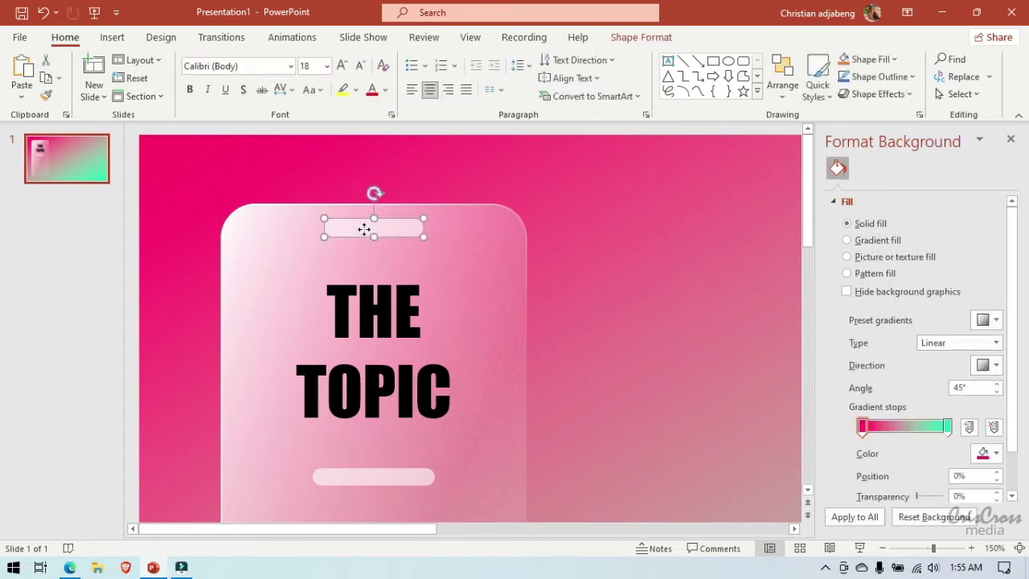
pyautogui.click(971, 548)
pyautogui.click(971, 548)
pyautogui.click(971, 547)
pyautogui.click(971, 547)
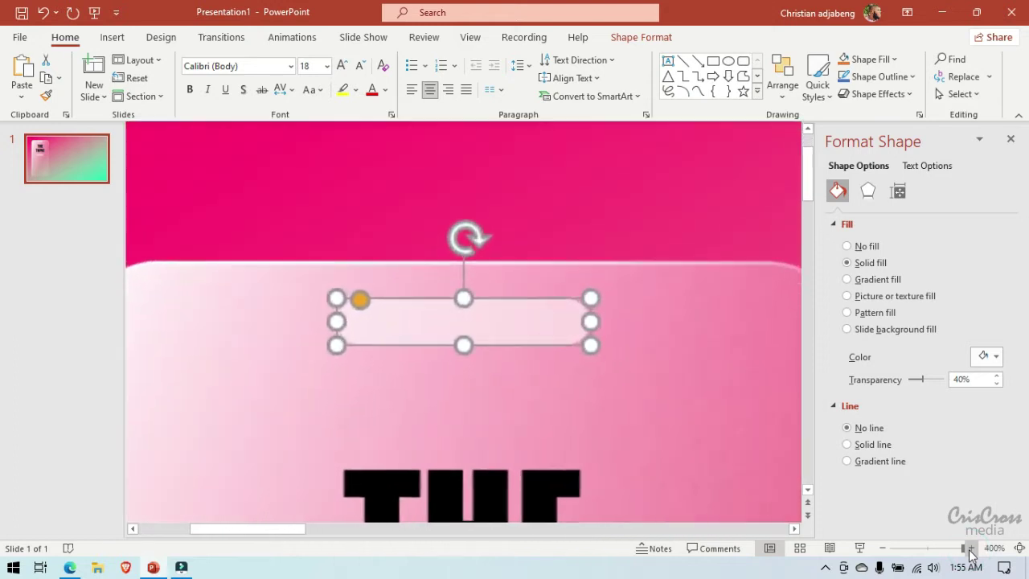
pyautogui.click(970, 547)
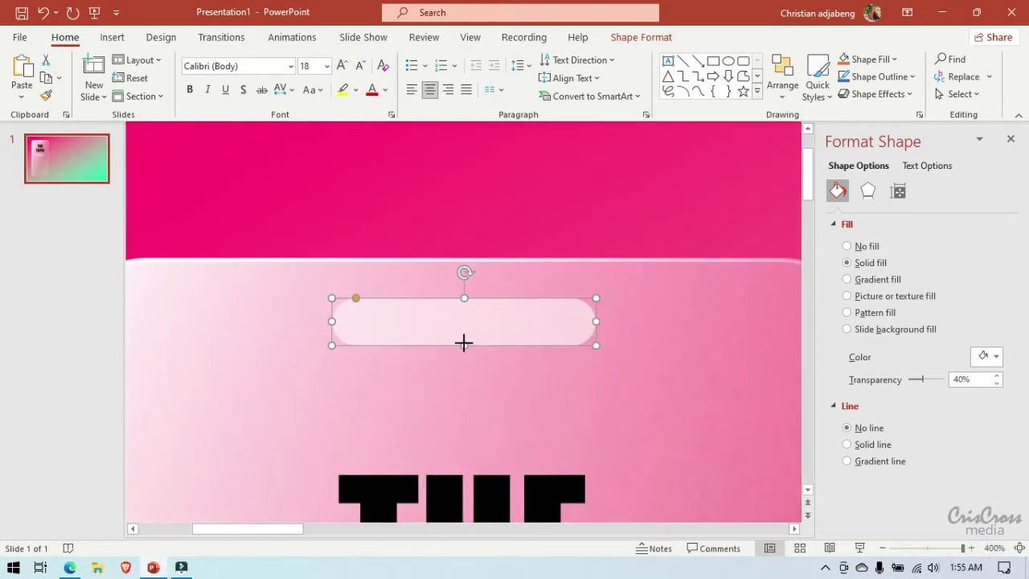
pyautogui.moveTo(464, 345); pyautogui.dragTo(464, 336)
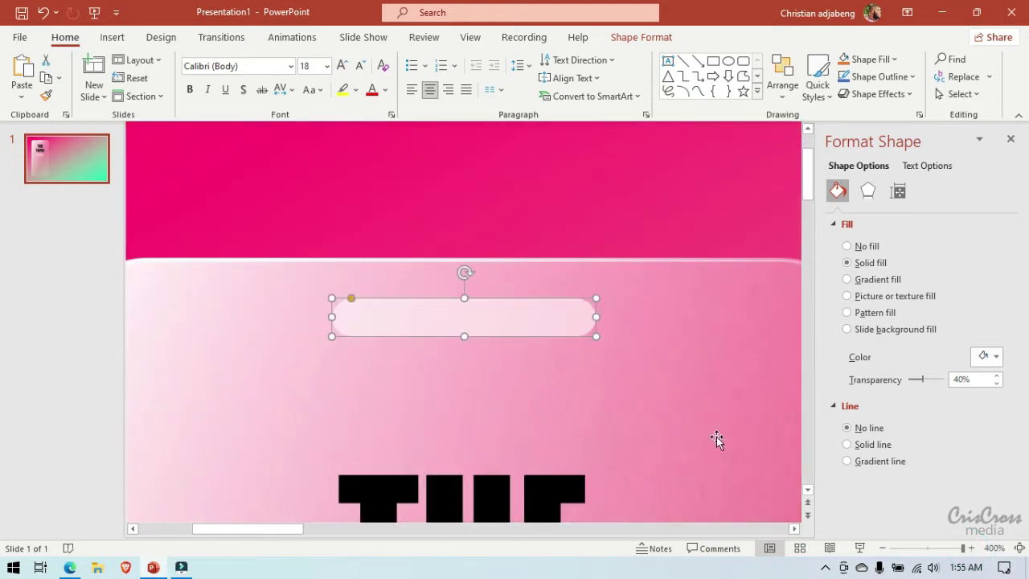
# Step: Zoom out to review the whole card with both bars and its rounded bottom edge
pyautogui.click(883, 548)
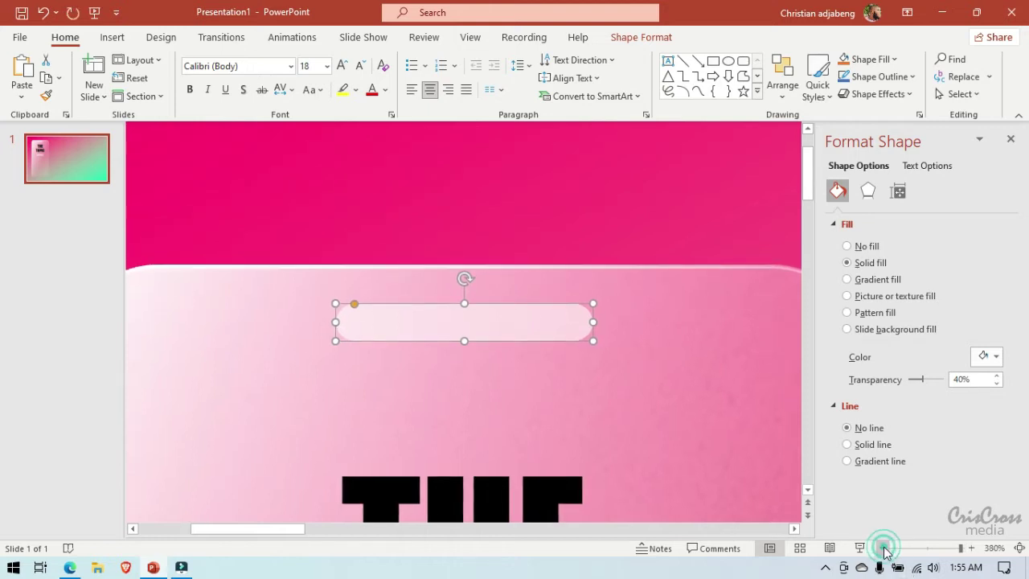
pyautogui.click(883, 548)
pyautogui.click(883, 548)
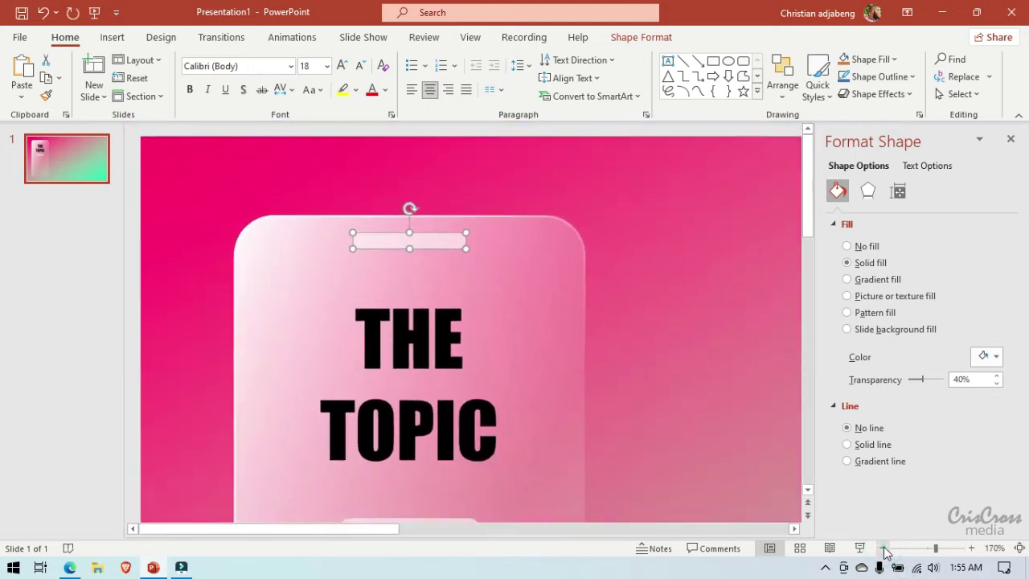
pyautogui.click(883, 549)
pyautogui.click(884, 548)
pyautogui.click(808, 490)
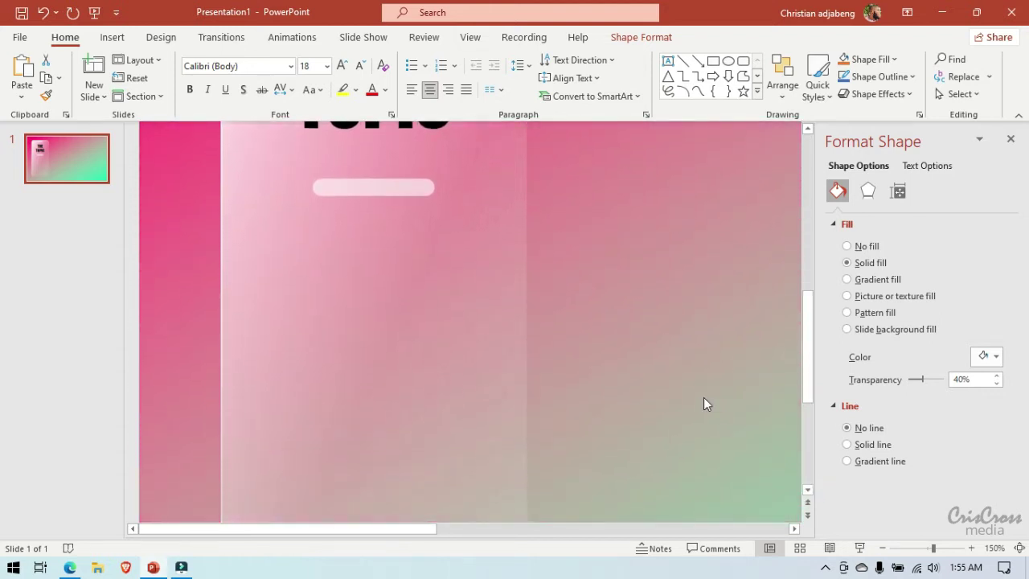
pyautogui.click(808, 490)
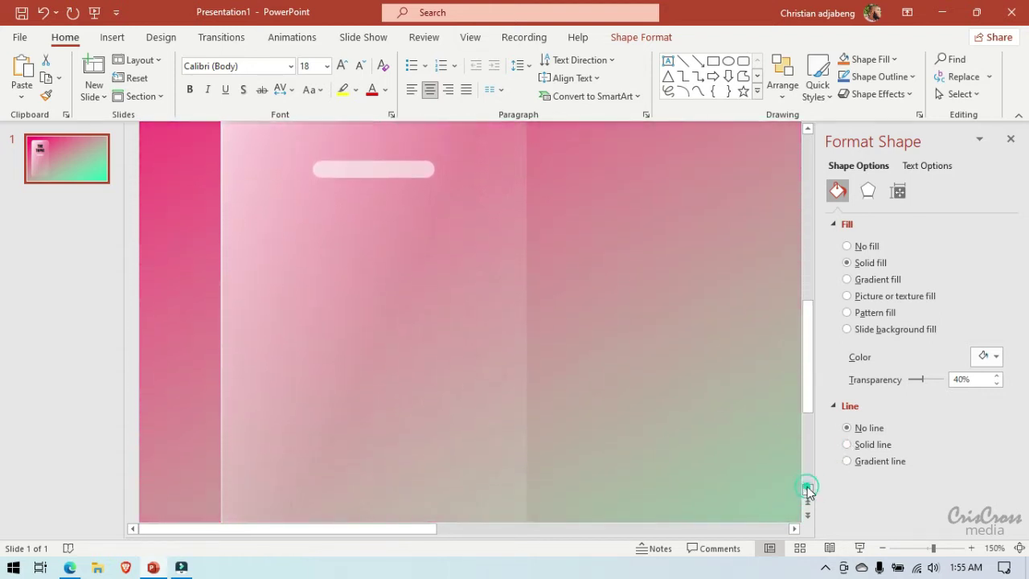
pyautogui.click(881, 548)
pyautogui.click(881, 547)
# Step: Draw a text box to the right of the card for the INTRODUCTION heading
pyautogui.click(882, 547)
pyautogui.click(882, 547)
pyautogui.click(882, 548)
pyautogui.click(882, 548)
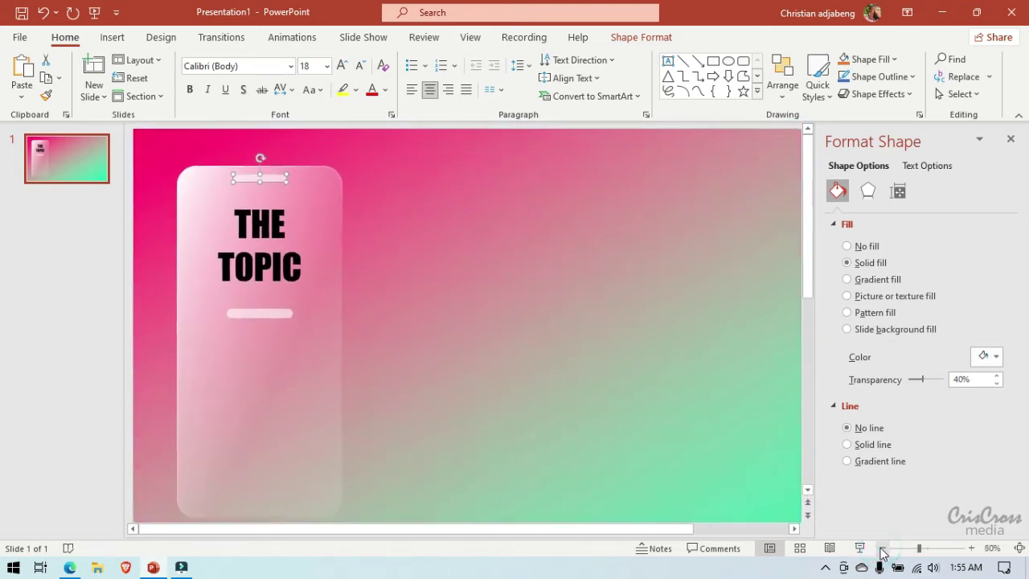
pyautogui.click(881, 548)
pyautogui.click(464, 311)
pyautogui.click(464, 310)
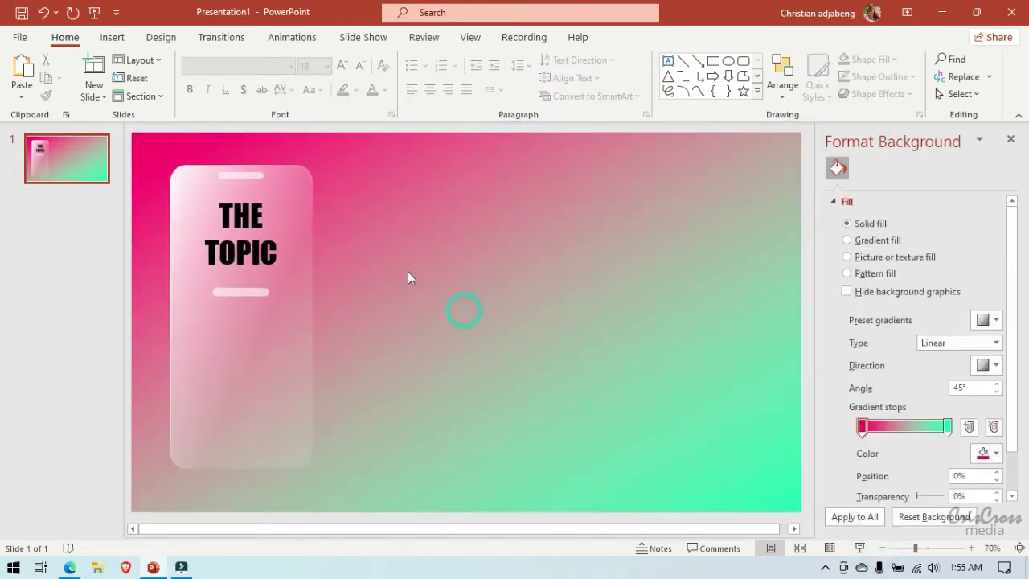
pyautogui.click(113, 37)
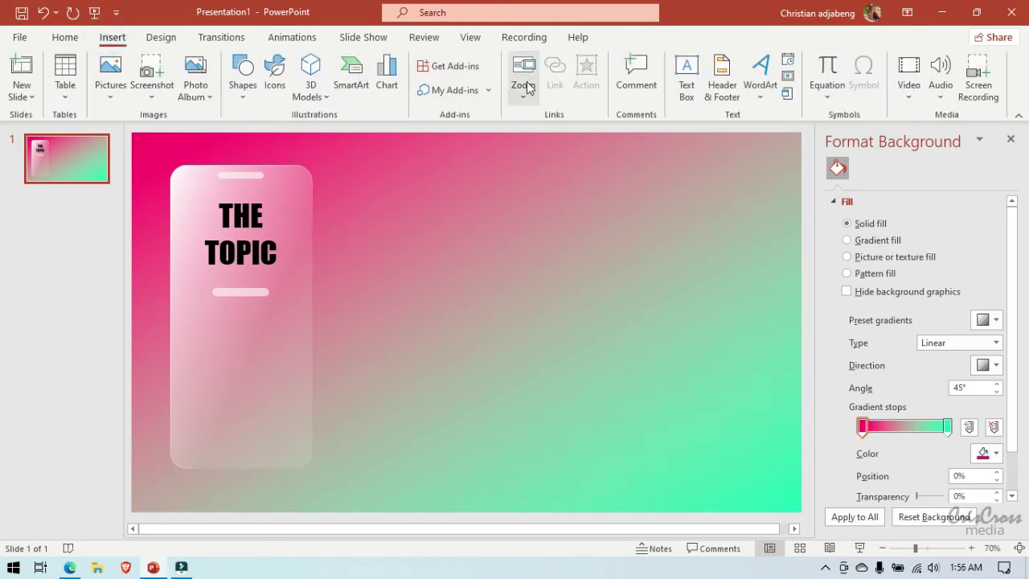
pyautogui.click(685, 72)
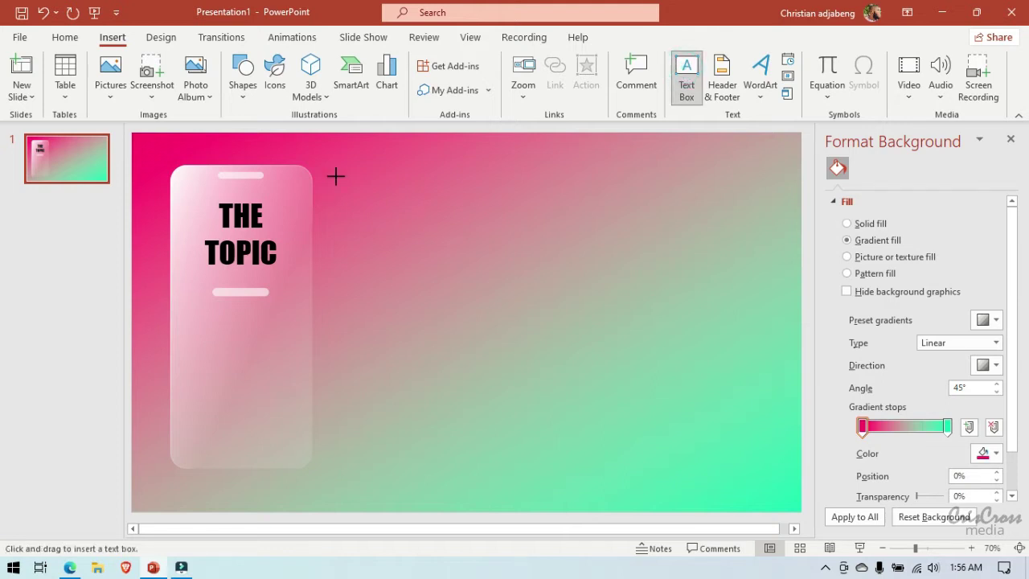
pyautogui.moveTo(335, 176); pyautogui.dragTo(498, 206)
pyautogui.write('INTRODUCTION')
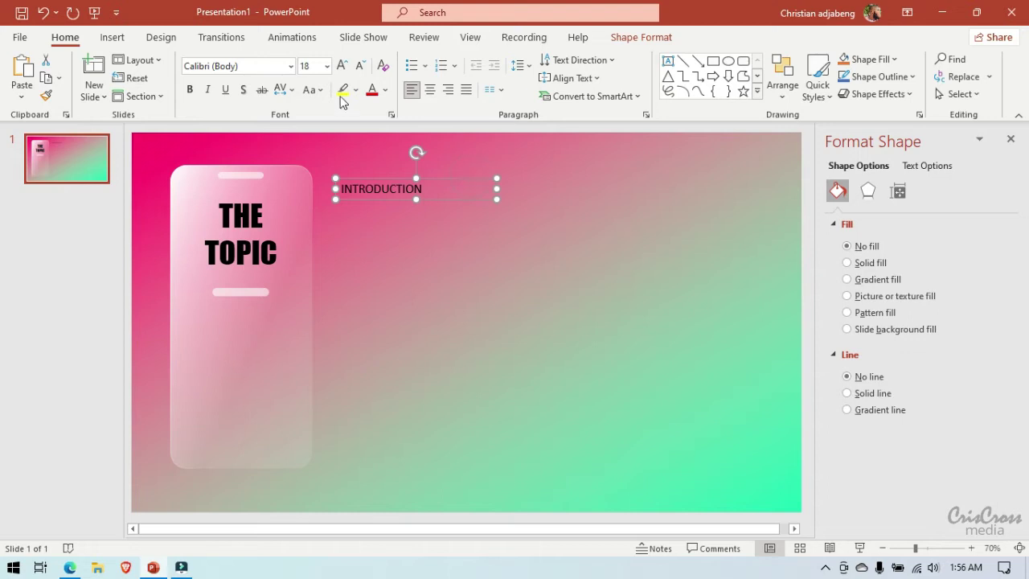
# Step: Format INTRODUCTION as Times New Roman bold, size 24, and move it lower
pyautogui.click(273, 64)
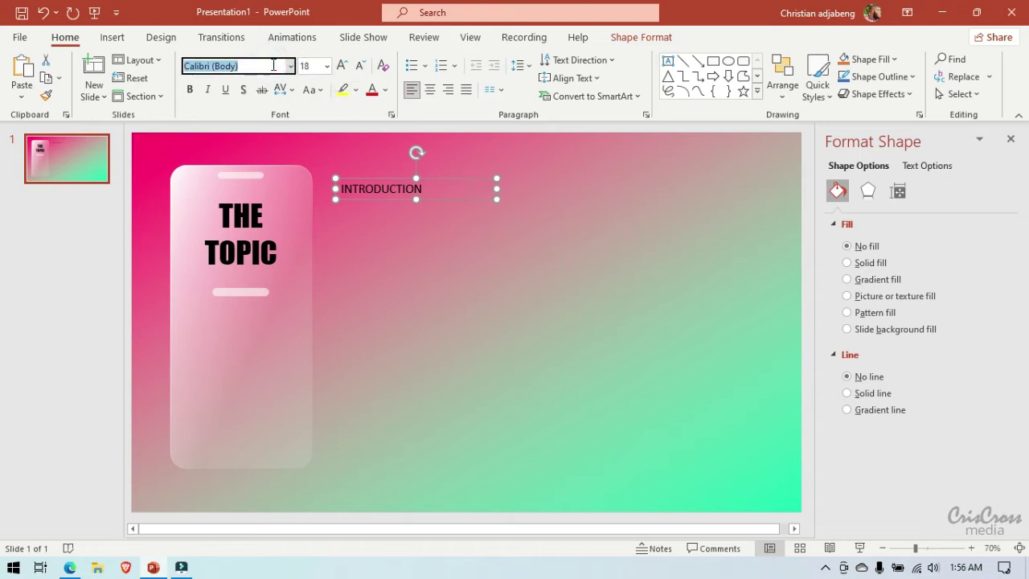
pyautogui.write('Times New Roman')
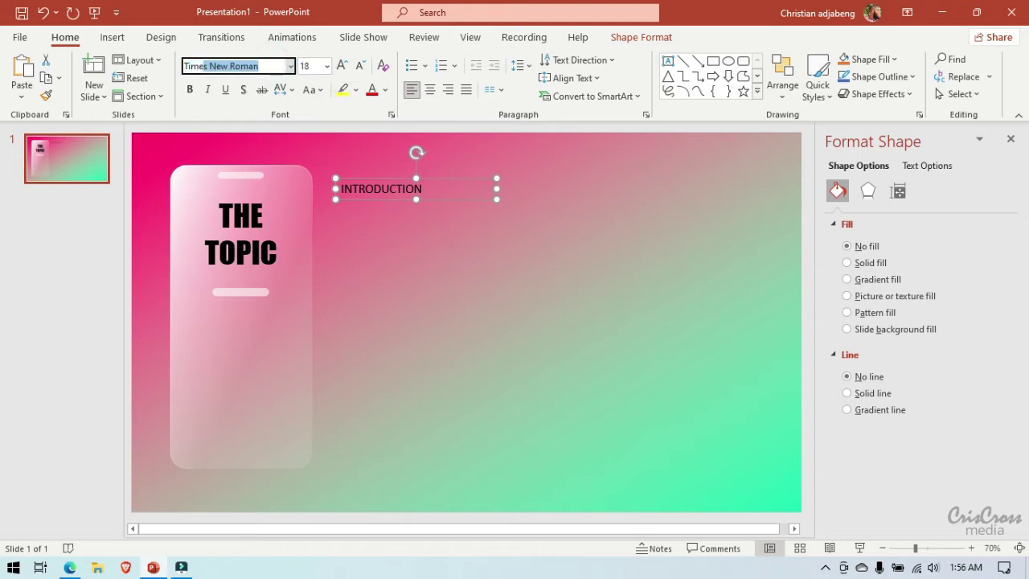
pyautogui.press('Return')
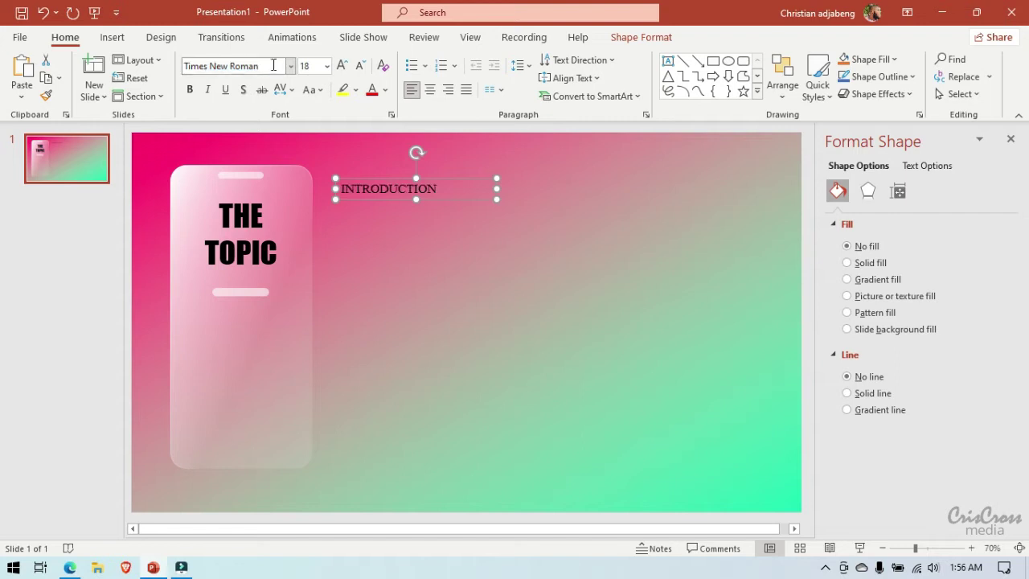
pyautogui.click(190, 93)
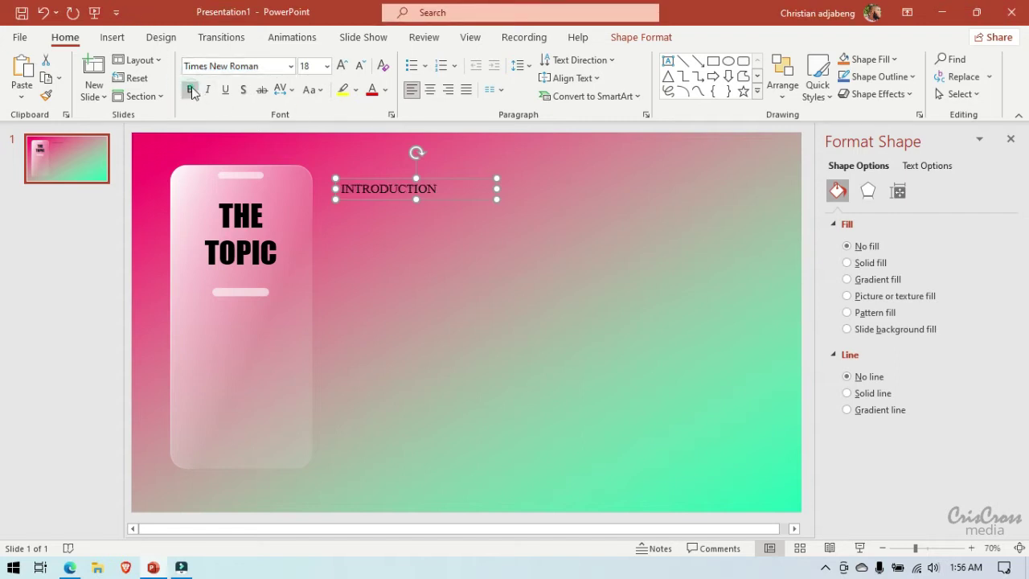
pyautogui.click(190, 89)
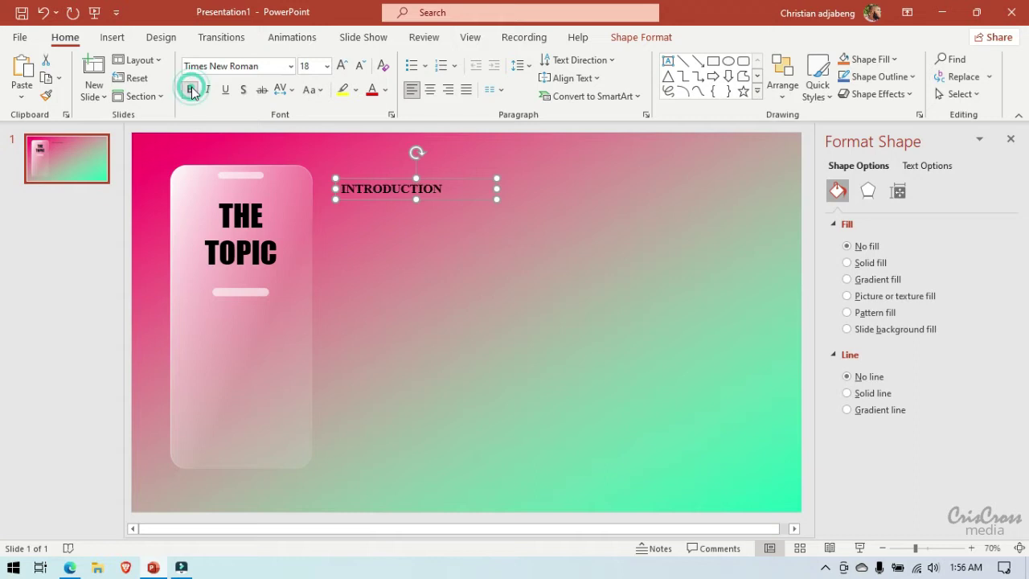
pyautogui.click(341, 66)
pyautogui.click(342, 66)
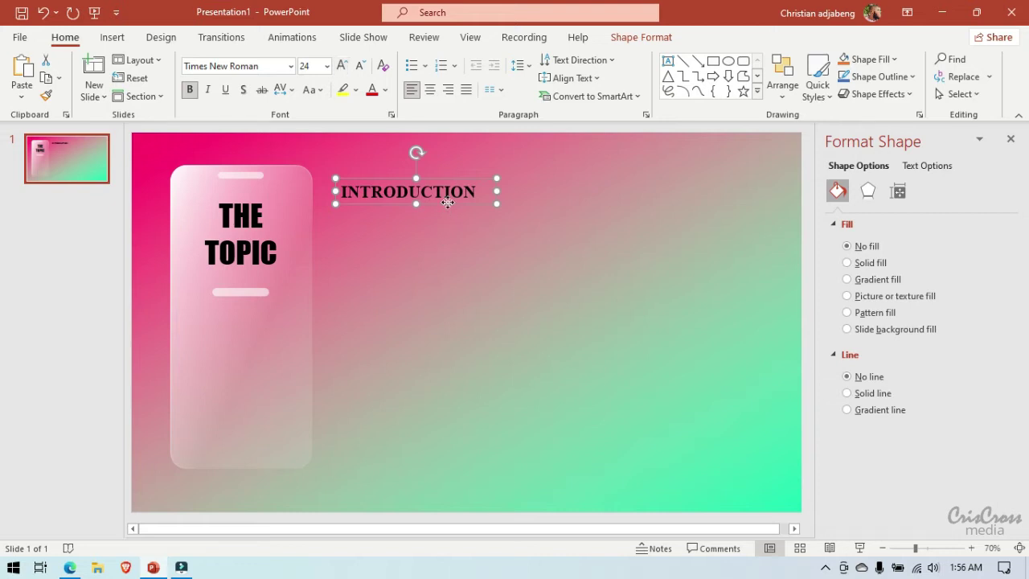
pyautogui.moveTo(448, 203); pyautogui.dragTo(445, 241)
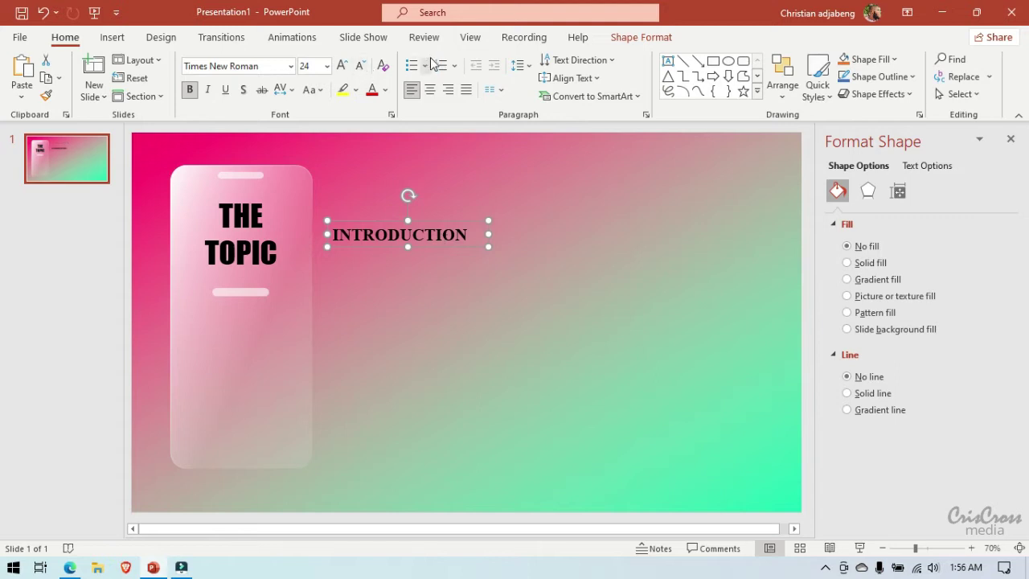
# Step: Draw a wide text box under the heading and fill it with =lorem() placeholder paragraphs
pyautogui.click(113, 38)
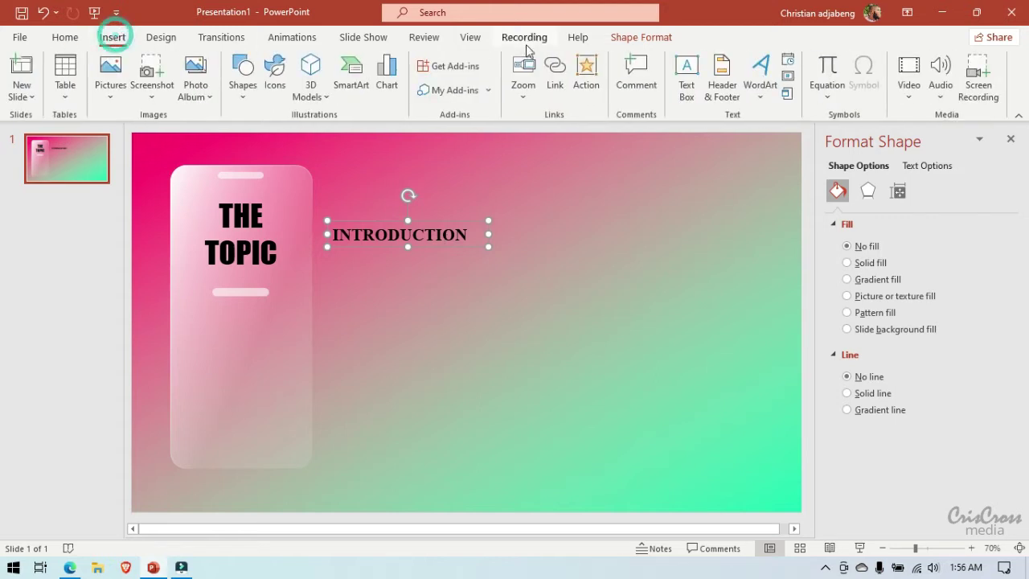
pyautogui.click(686, 79)
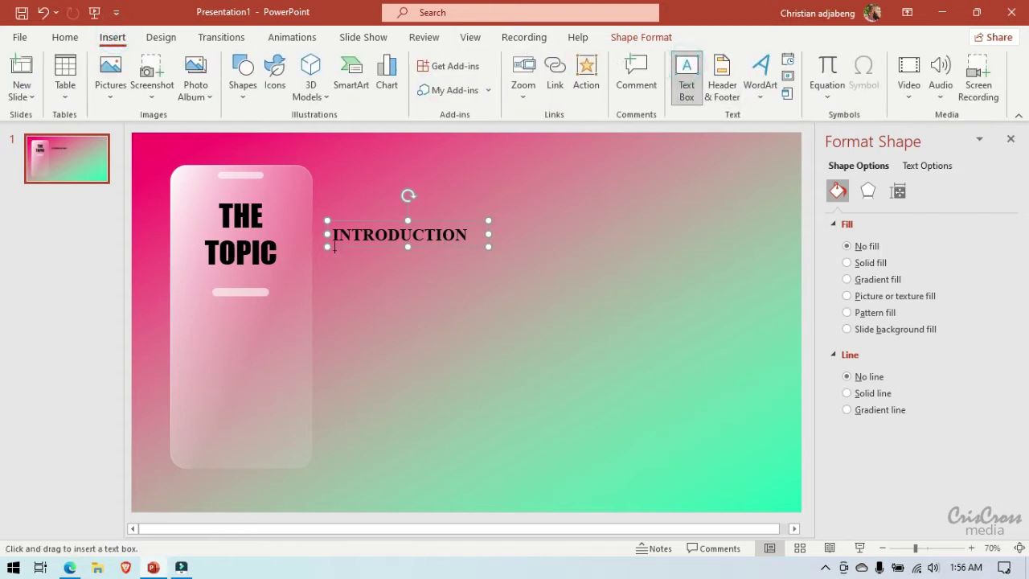
pyautogui.moveTo(327, 258); pyautogui.dragTo(468, 365)
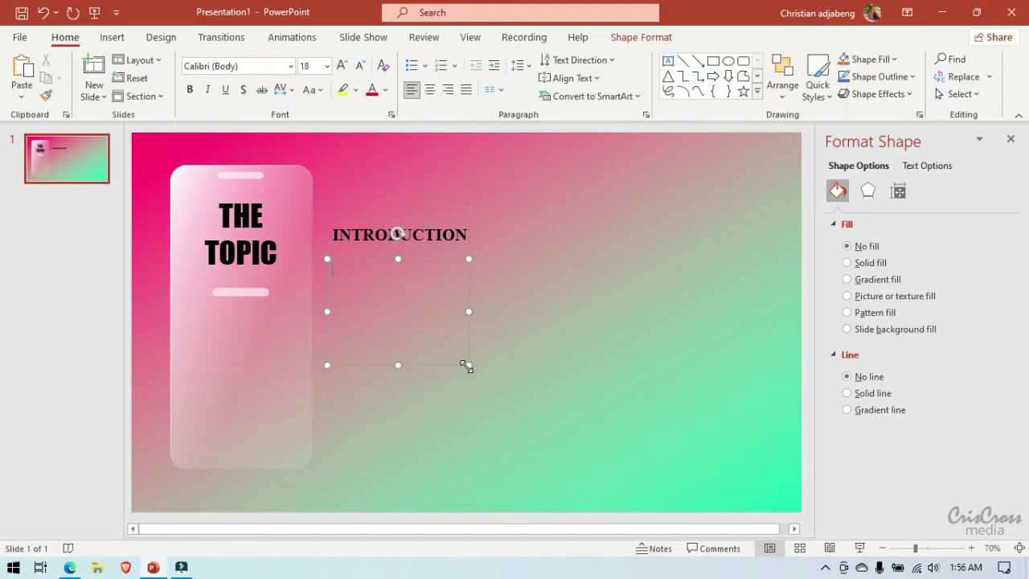
pyautogui.moveTo(469, 311); pyautogui.dragTo(737, 317)
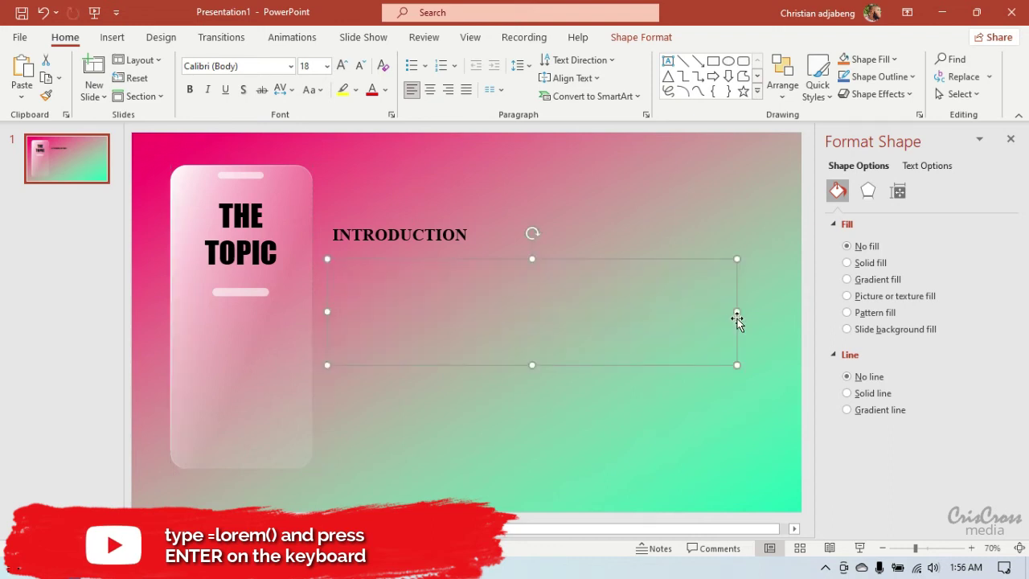
pyautogui.write('=lorem(')
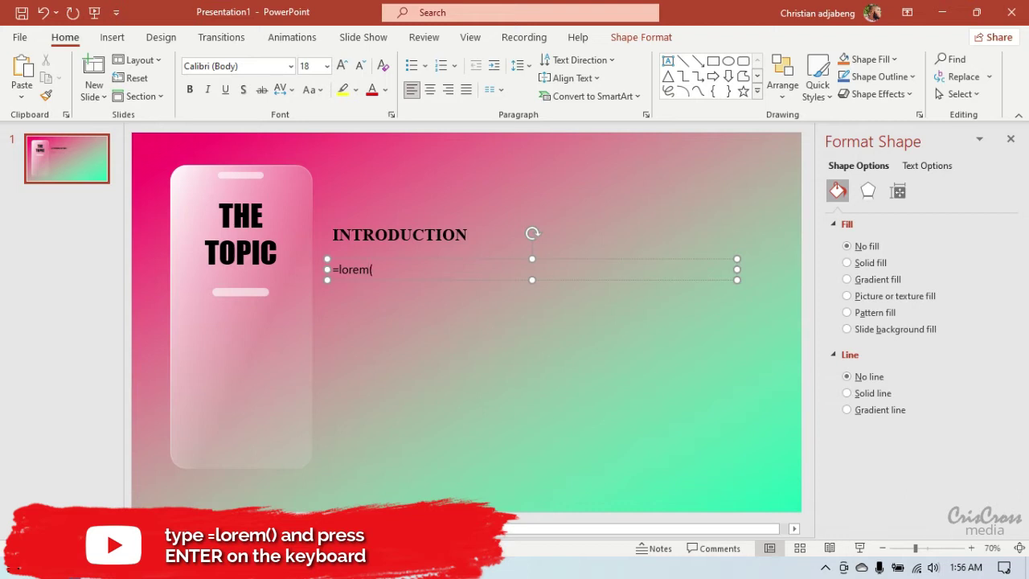
pyautogui.write(')')
pyautogui.press('Return')
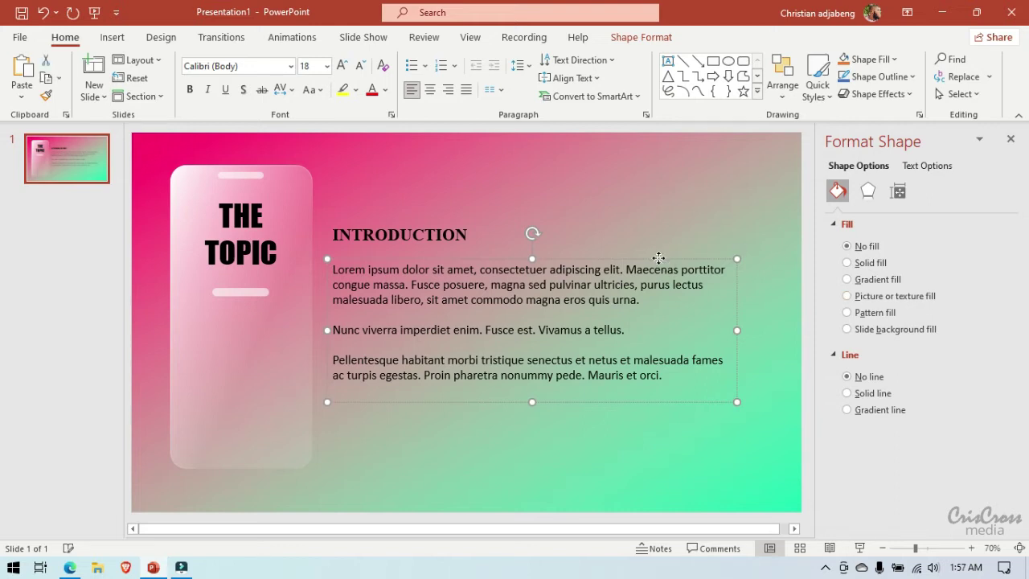
pyautogui.moveTo(659, 259); pyautogui.dragTo(659, 258)
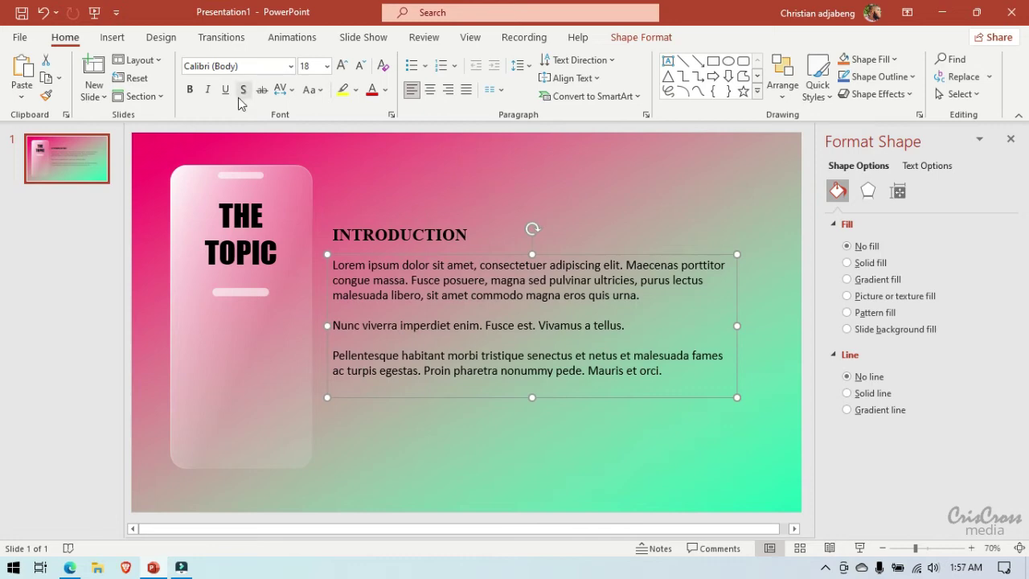
# Step: Draw a straight line beneath the INTRODUCTION heading, extending slightly past it
pyautogui.click(116, 42)
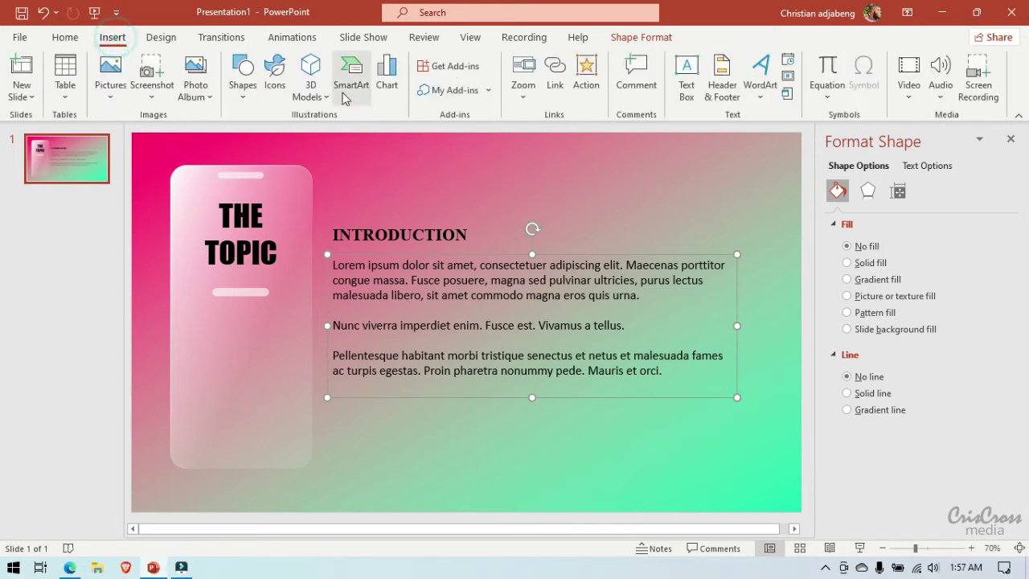
pyautogui.click(243, 92)
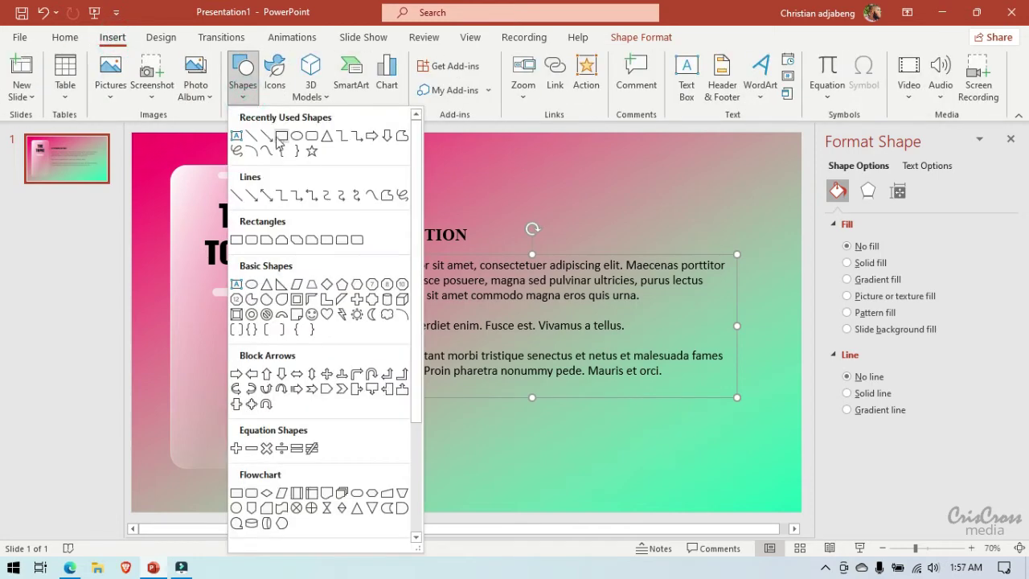
pyautogui.click(250, 139)
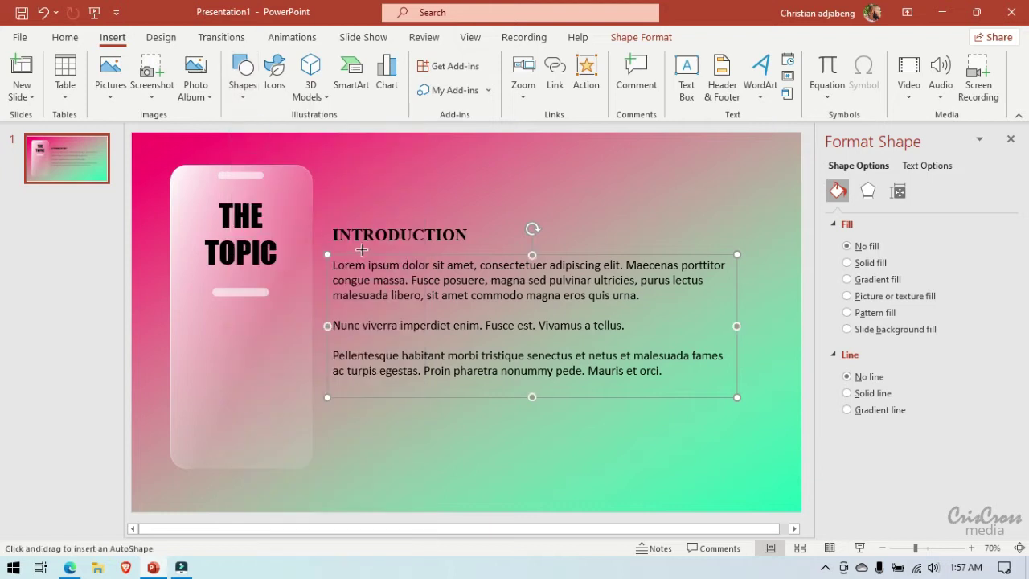
pyautogui.moveTo(330, 245); pyautogui.dragTo(533, 245)
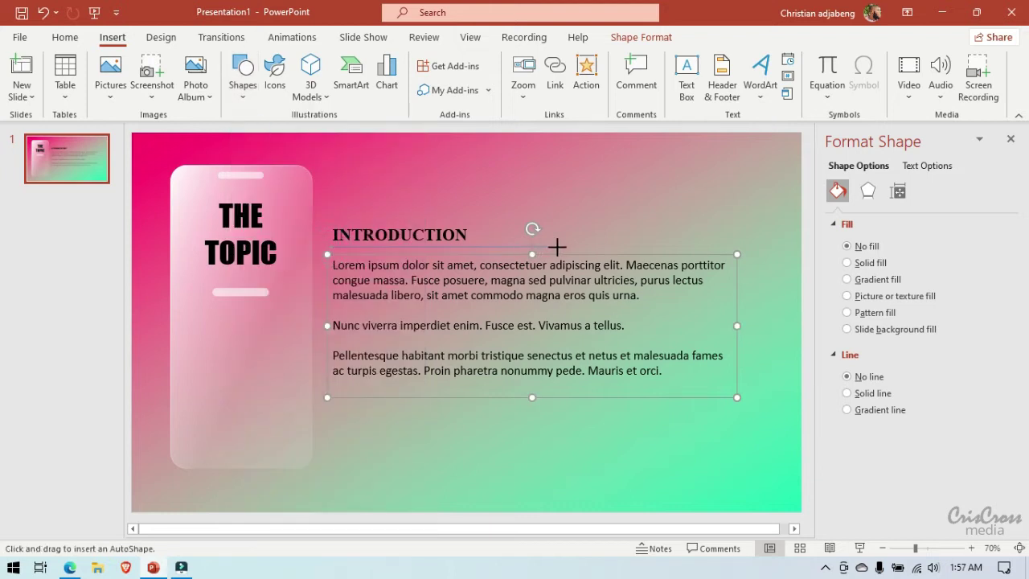
pyautogui.moveTo(558, 247); pyautogui.dragTo(559, 246)
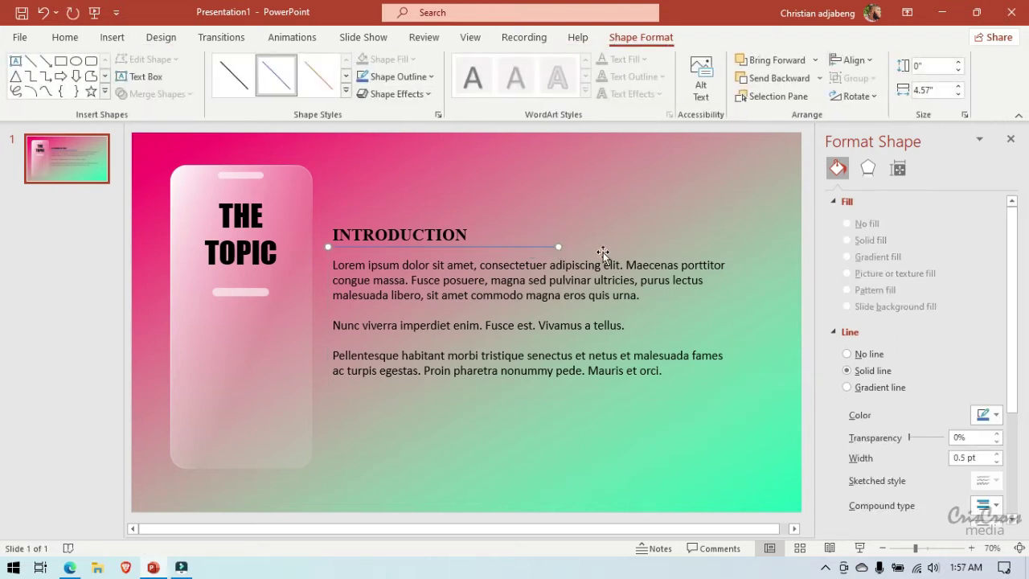
# Step: Make the underline black with a 2 pt width
pyautogui.click(994, 416)
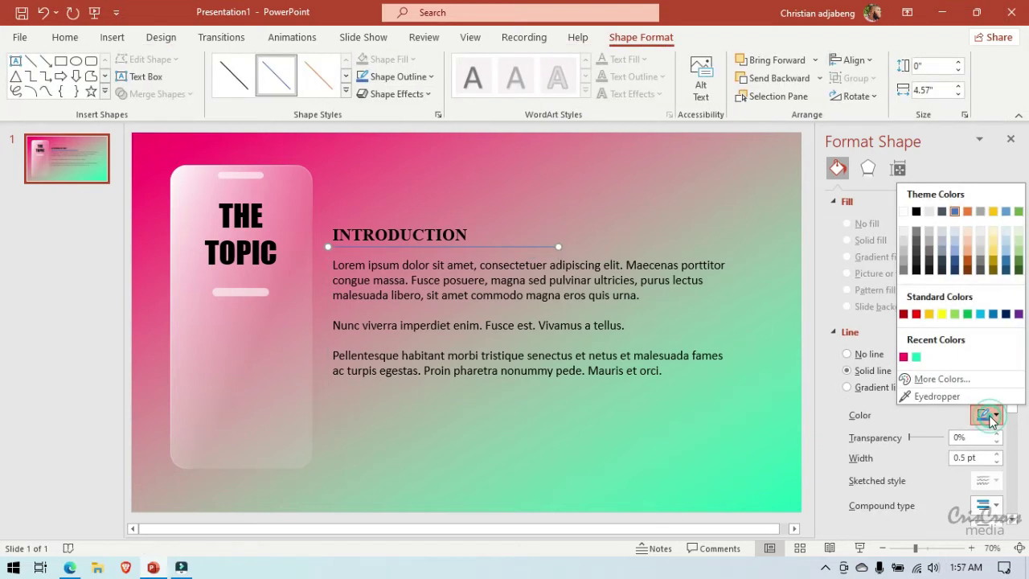
pyautogui.click(917, 211)
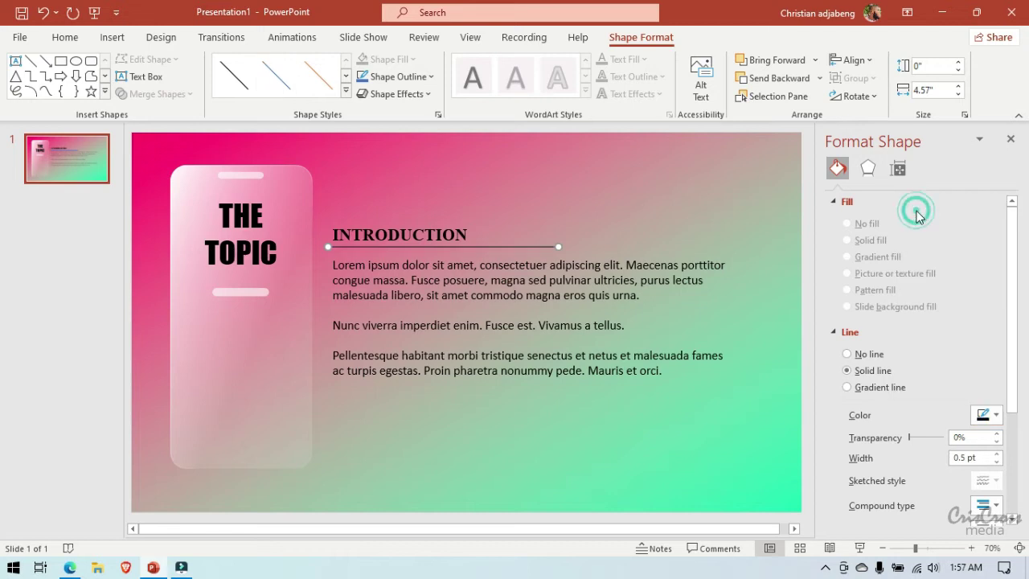
pyautogui.click(996, 453)
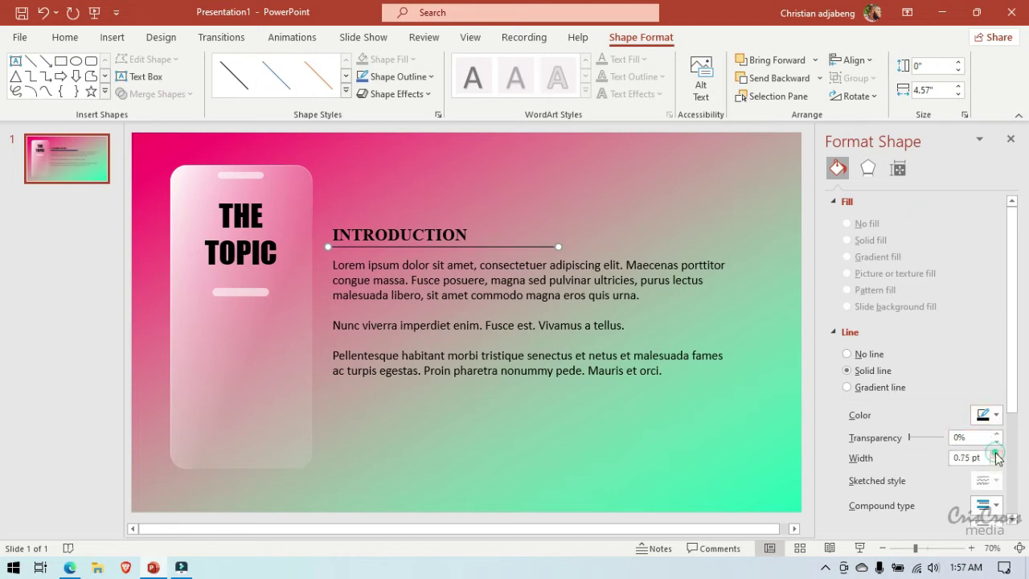
pyautogui.click(996, 454)
pyautogui.click(996, 453)
pyautogui.click(996, 453)
pyautogui.click(996, 453)
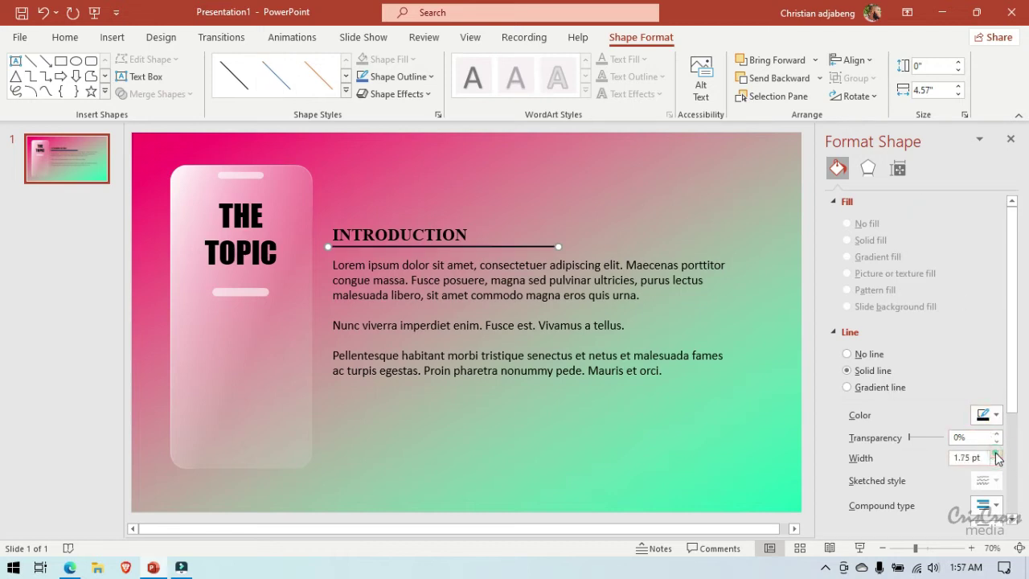
pyautogui.click(996, 453)
pyautogui.click(995, 453)
pyautogui.click(996, 463)
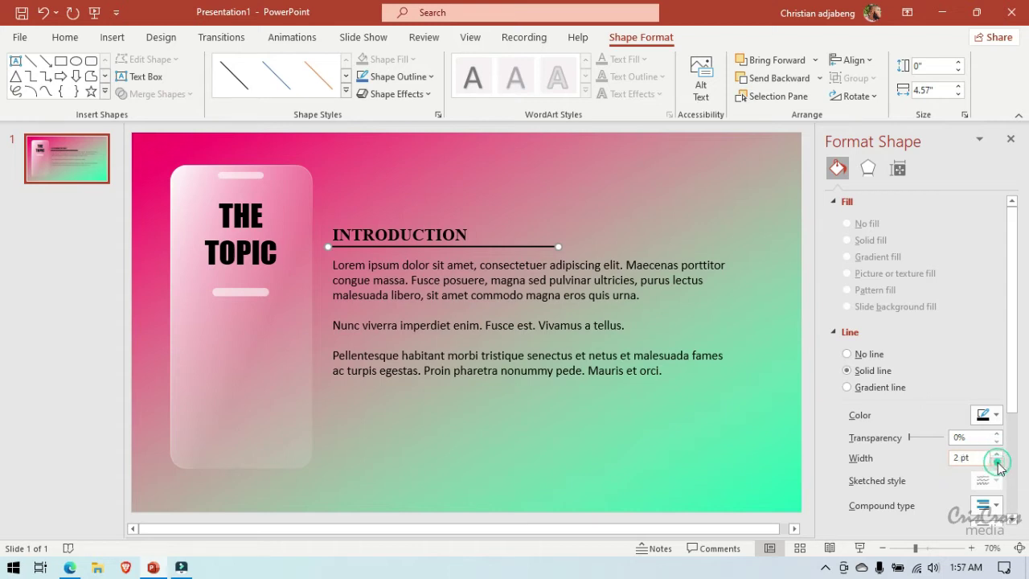
pyautogui.click(996, 463)
pyautogui.click(996, 454)
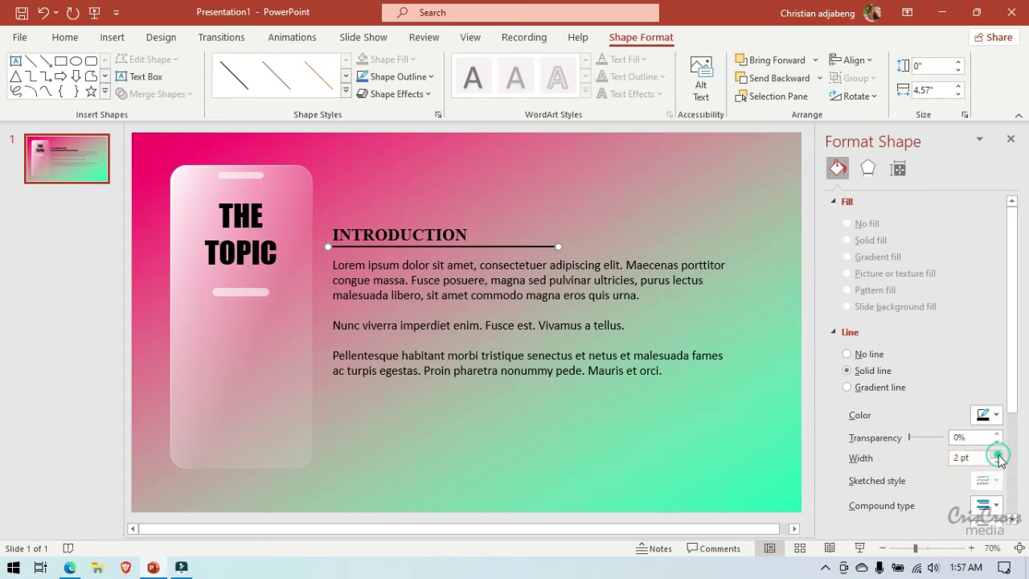
# Step: Toggle the underline's selection to check its look, then select the card's small bar
pyautogui.click(761, 235)
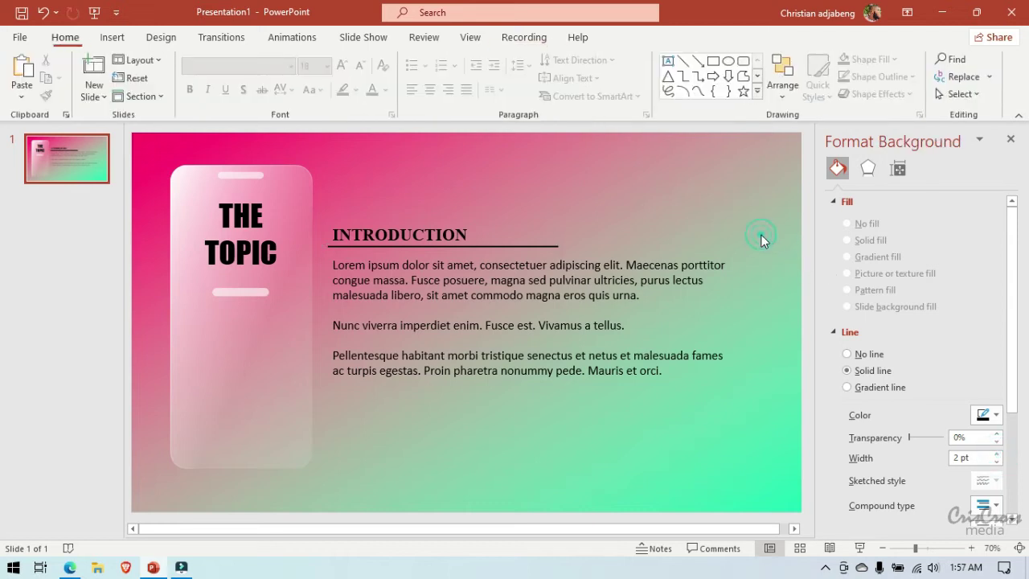
pyautogui.click(543, 247)
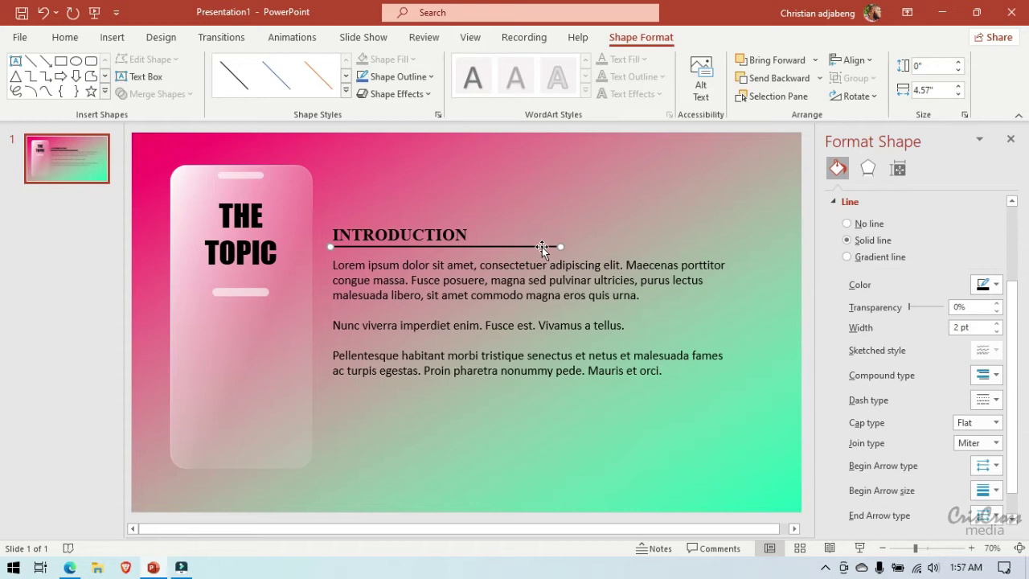
pyautogui.click(628, 243)
pyautogui.click(550, 246)
pyautogui.click(594, 230)
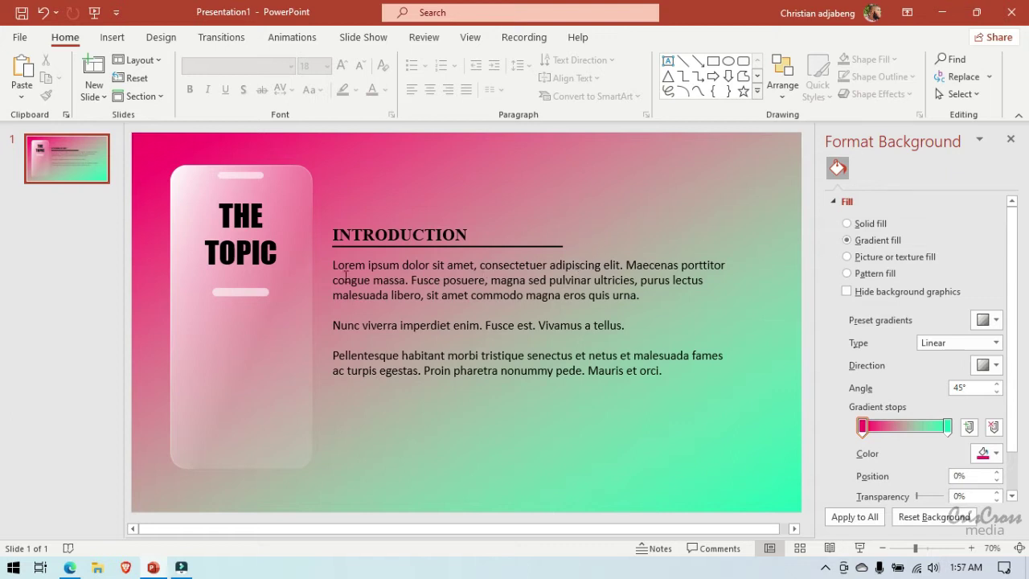
pyautogui.click(241, 293)
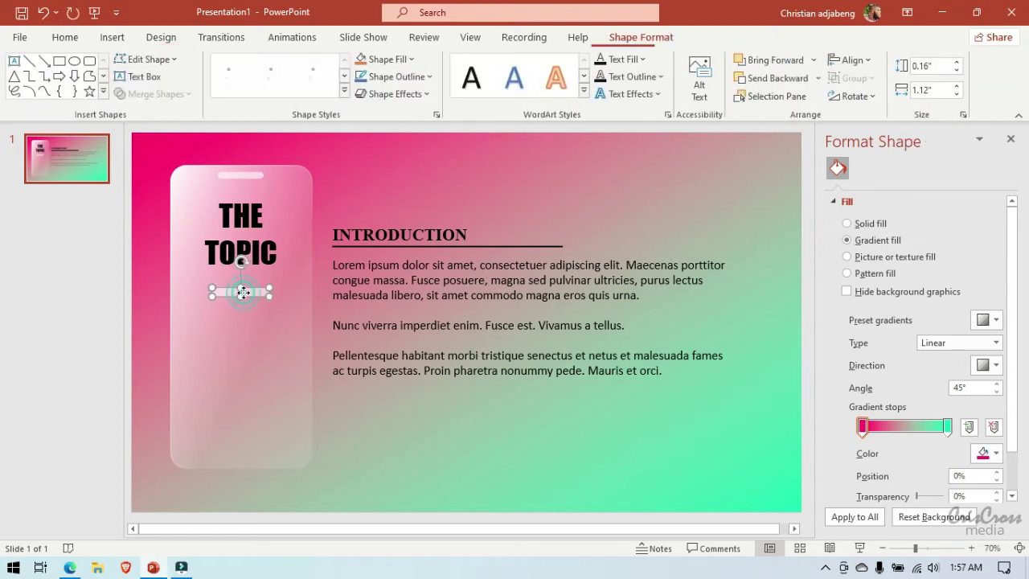
# Step: Draw a small text box below the body text and set its font to Impact
pyautogui.click(113, 38)
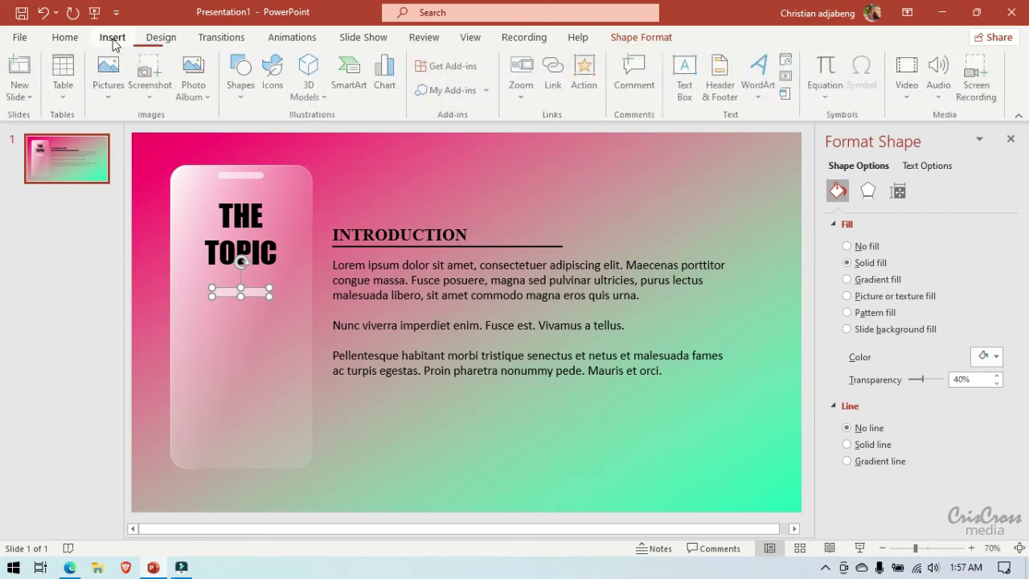
pyautogui.click(687, 76)
pyautogui.moveTo(332, 392); pyautogui.dragTo(405, 417)
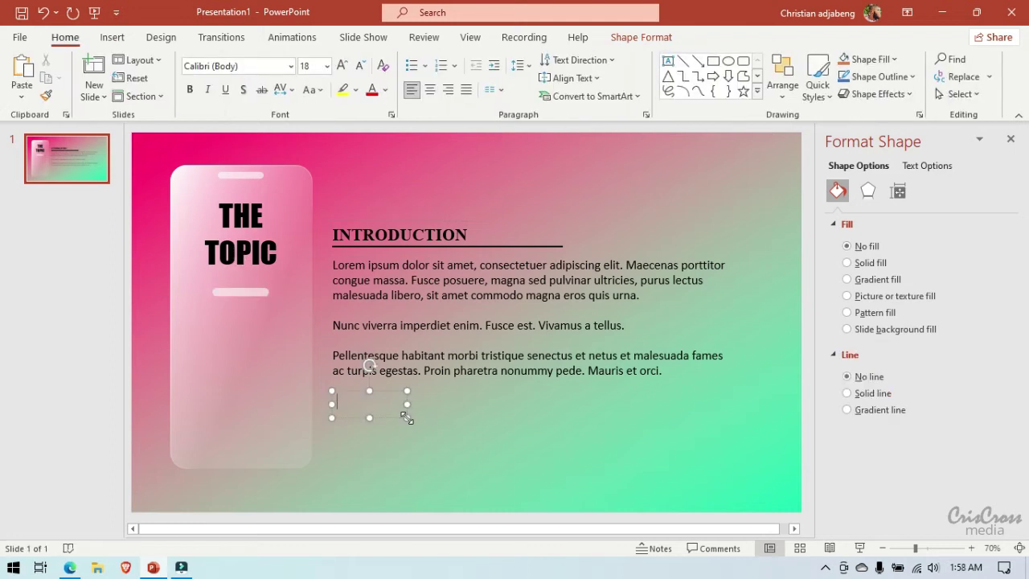
pyautogui.click(253, 65)
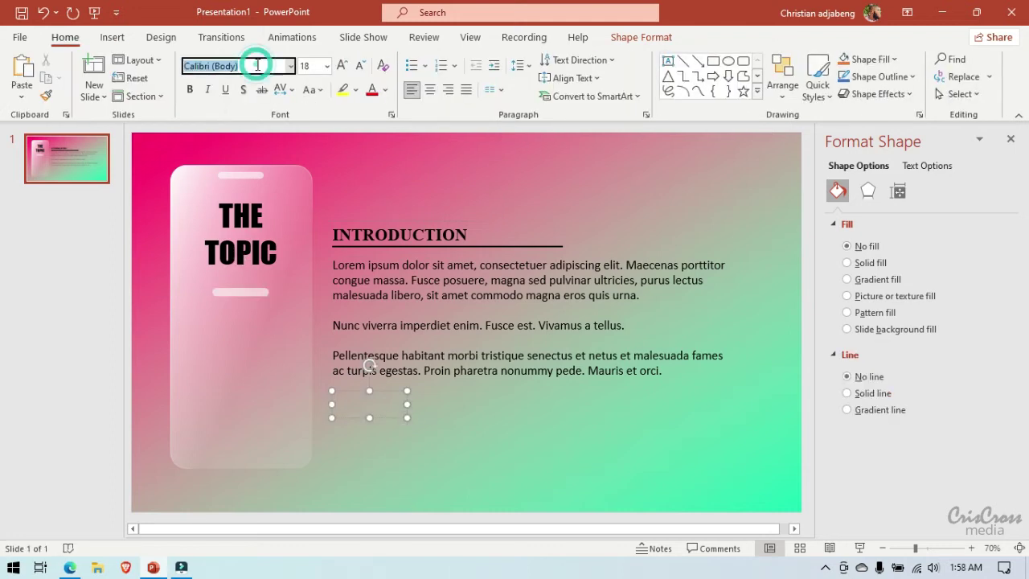
pyautogui.write('Impact')
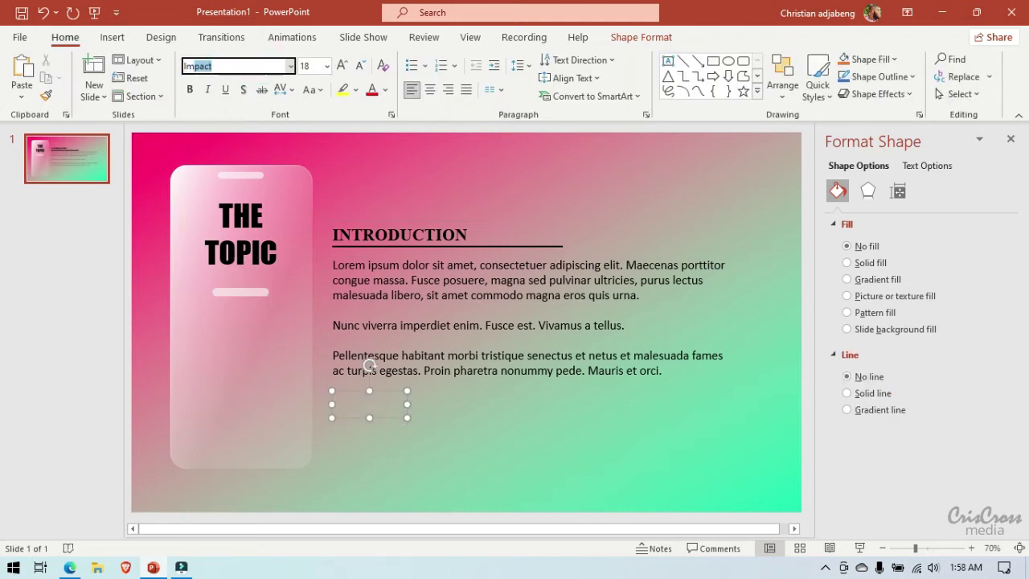
pyautogui.press('Return')
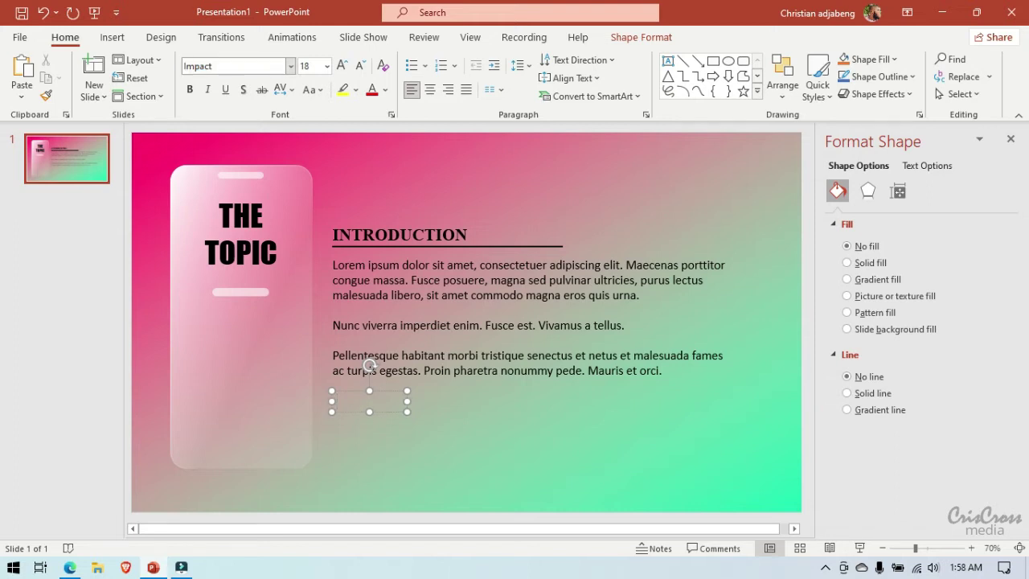
# Step: Make the STEP 01 label bold at size 24 and move it into the card below the bar
pyautogui.click(190, 90)
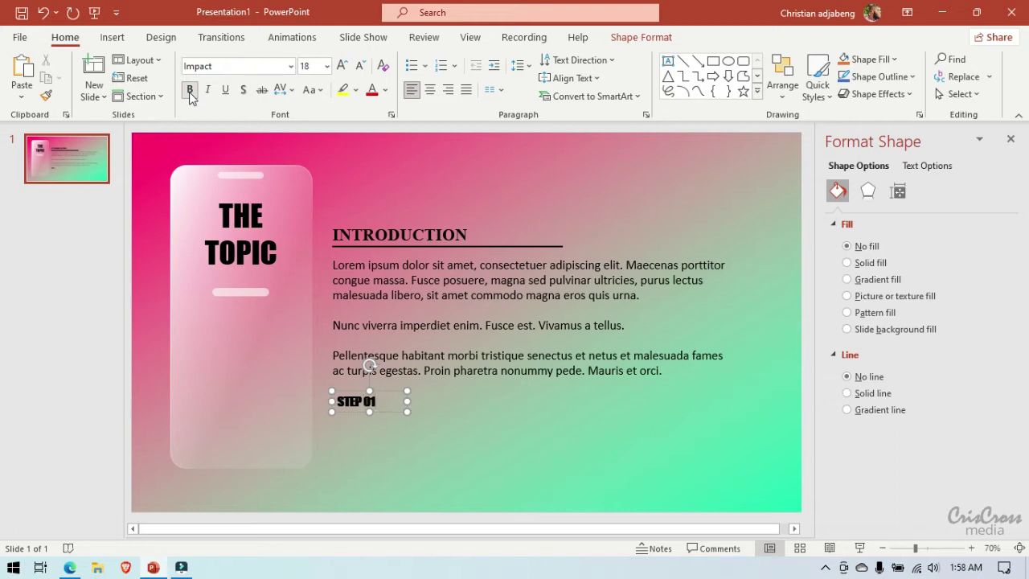
pyautogui.write('STEP 01')
pyautogui.click(190, 95)
pyautogui.click(342, 66)
pyautogui.click(342, 66)
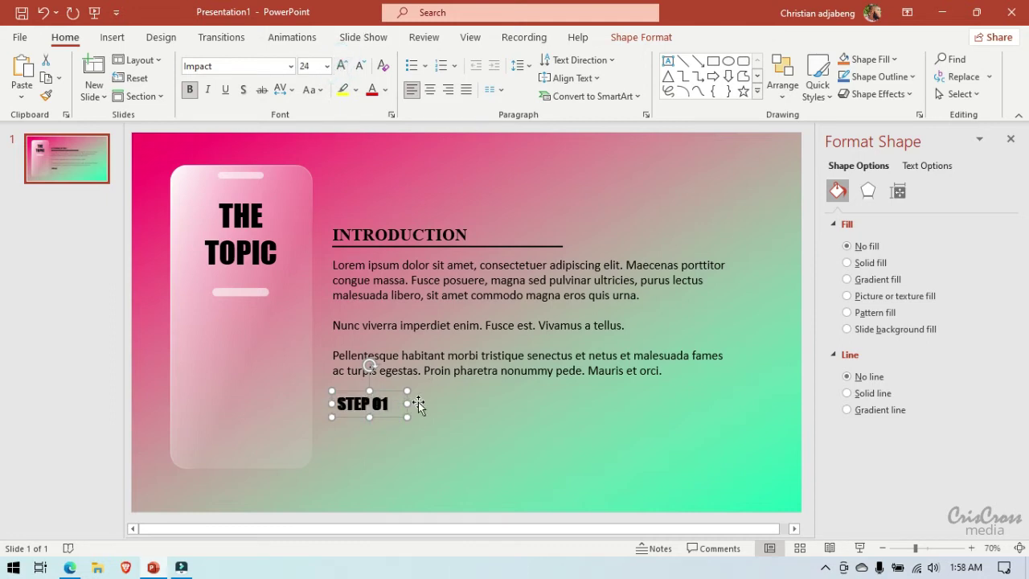
pyautogui.moveTo(391, 420); pyautogui.dragTo(264, 335)
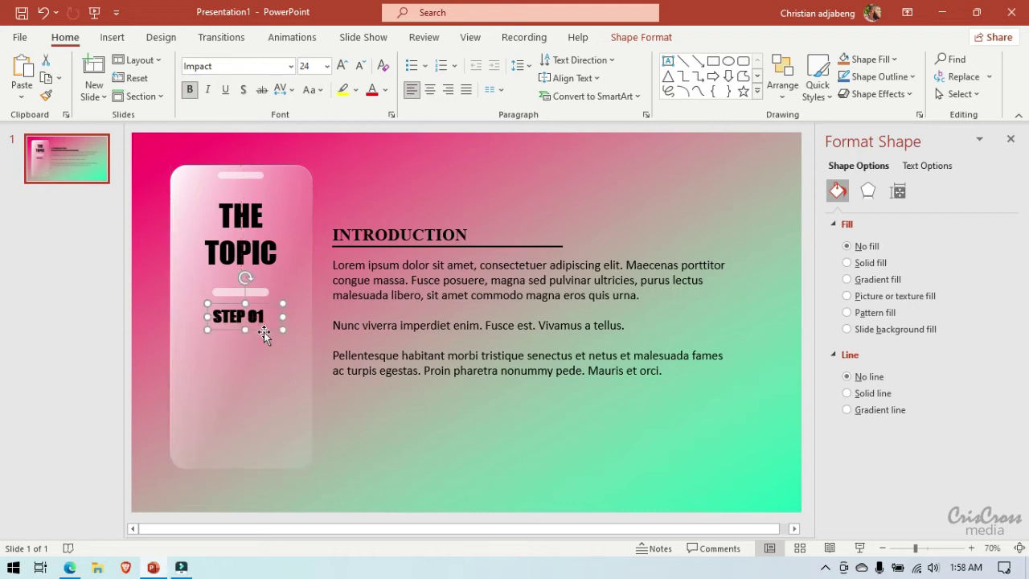
# Step: Remove bold from STEP 01 and paste a copy below the body text
pyautogui.click(189, 89)
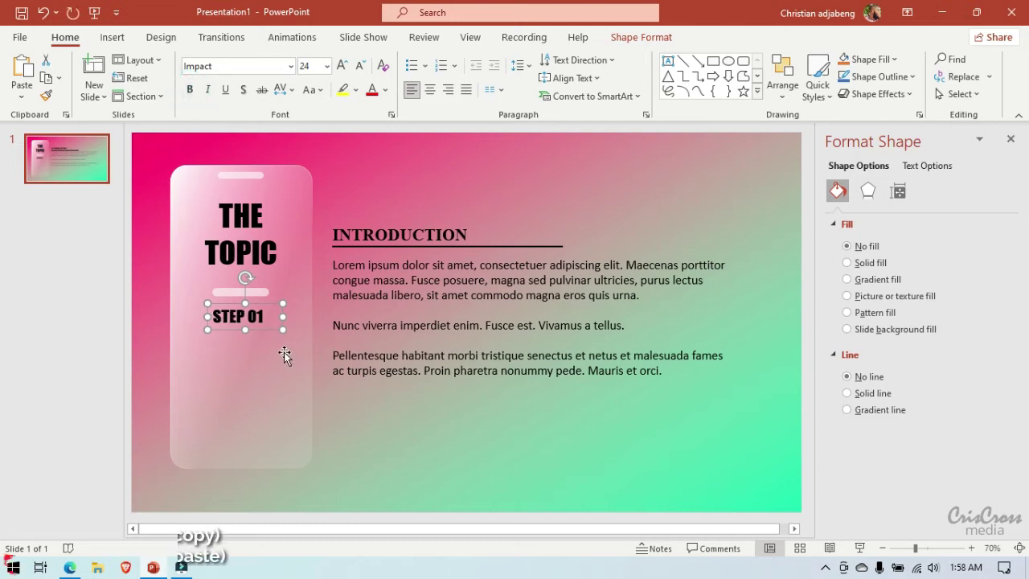
pyautogui.click(267, 333)
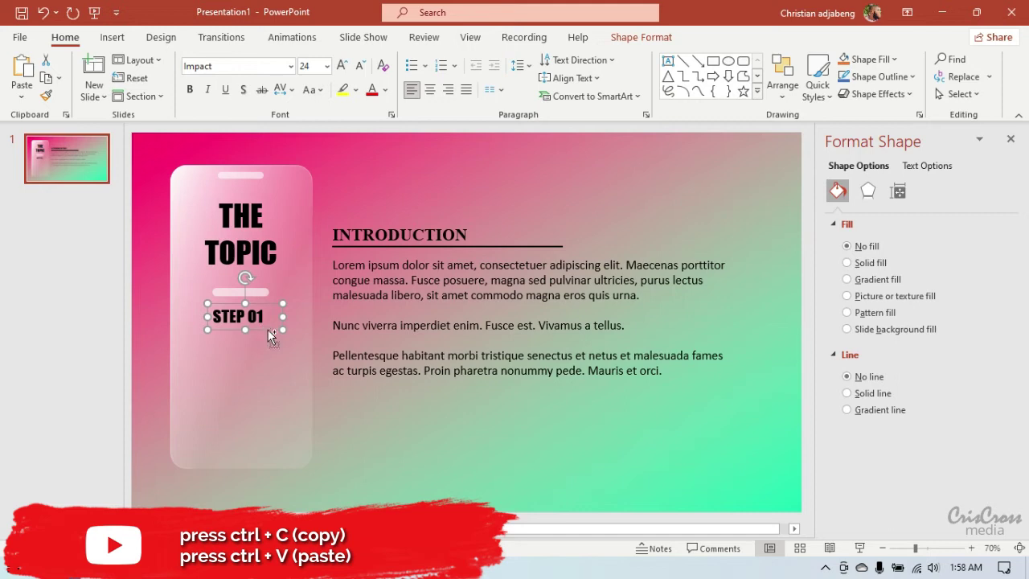
pyautogui.hotkey('ctrl', 'v')
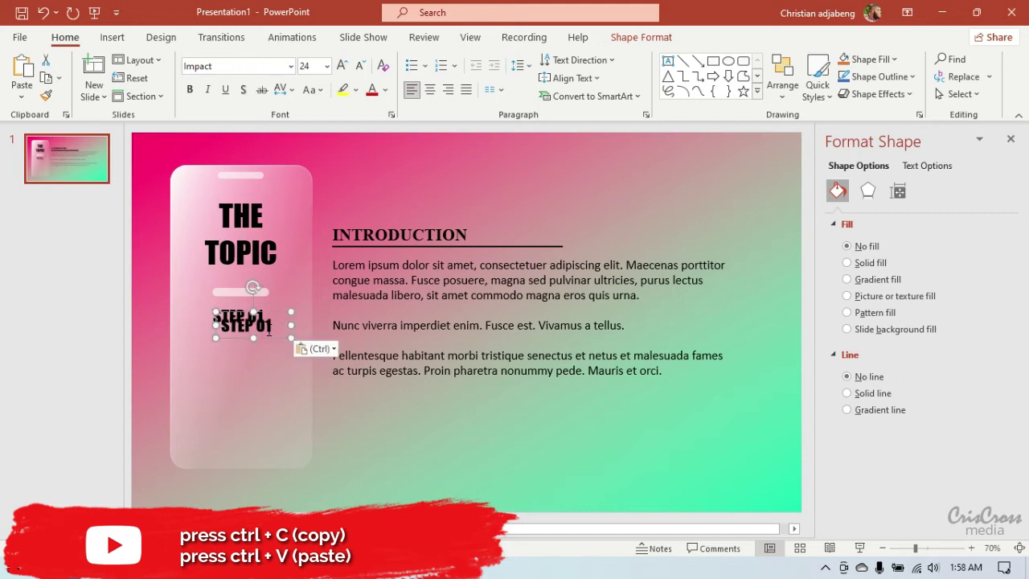
pyautogui.moveTo(271, 337); pyautogui.dragTo(474, 444)
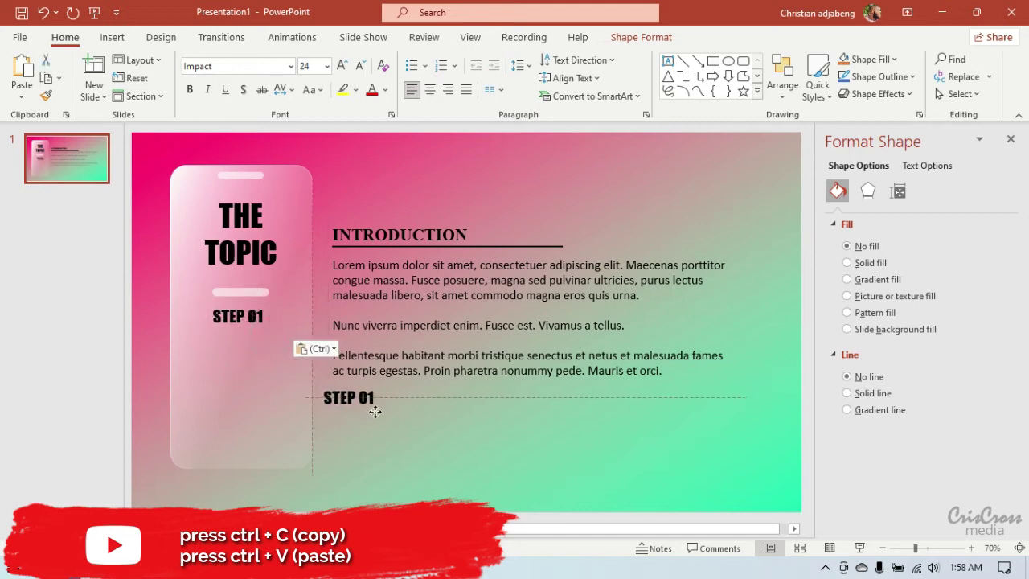
# Step: Replace the card's STEP 01 label with a picture of it placed under the small bar
pyautogui.click(260, 320)
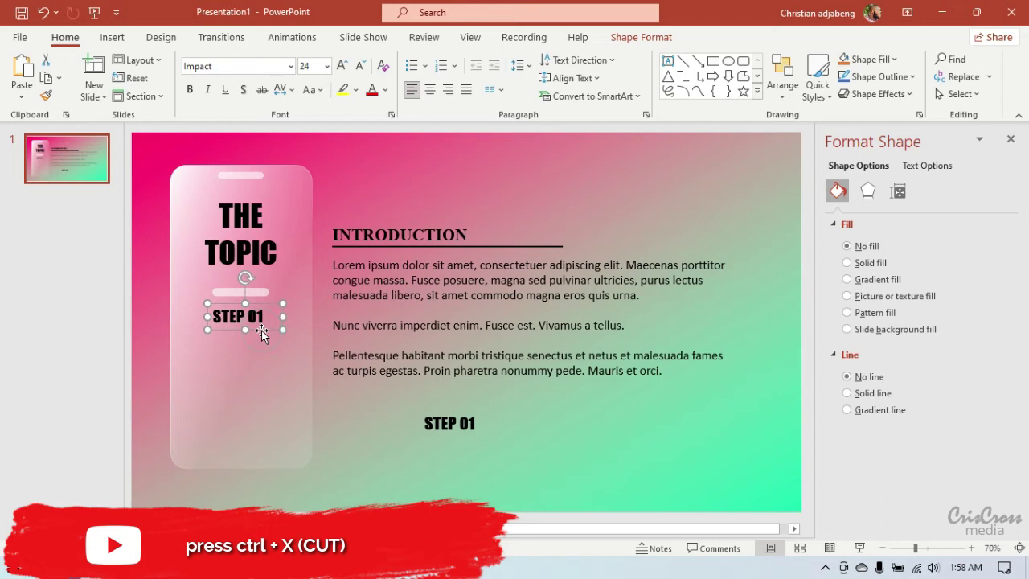
pyautogui.hotkey('ctrl', 'x')
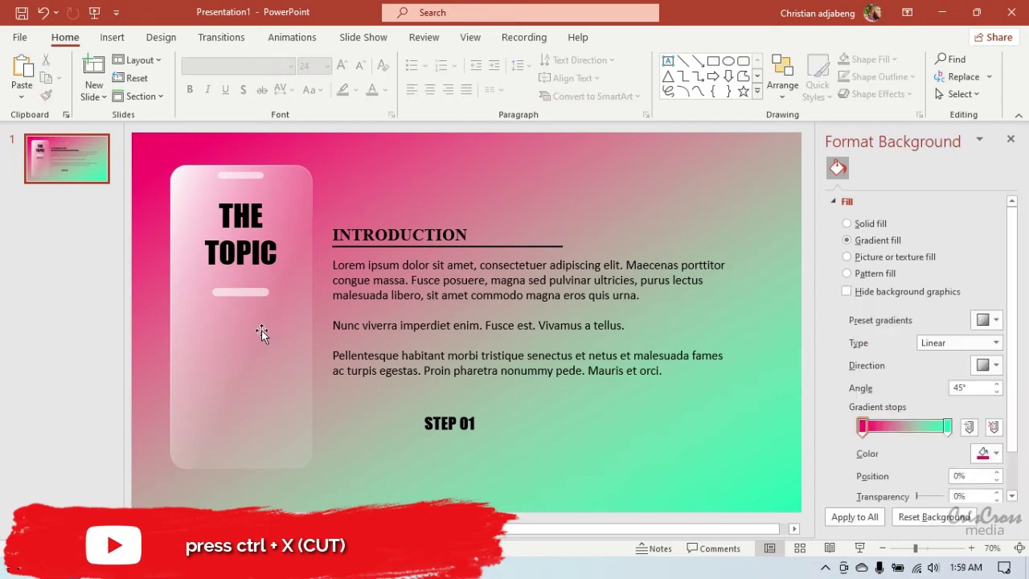
pyautogui.rightClick(359, 409)
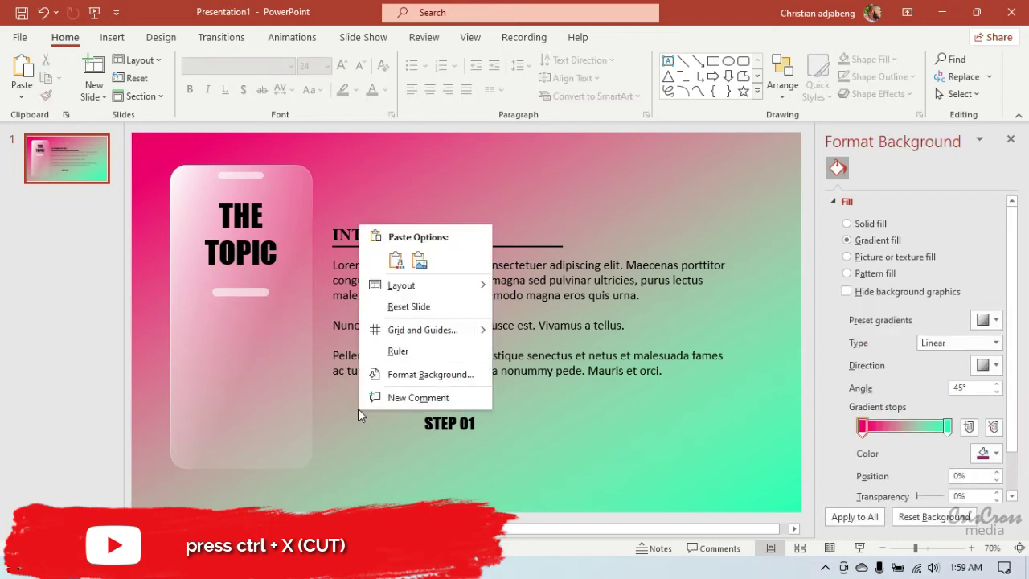
pyautogui.click(419, 261)
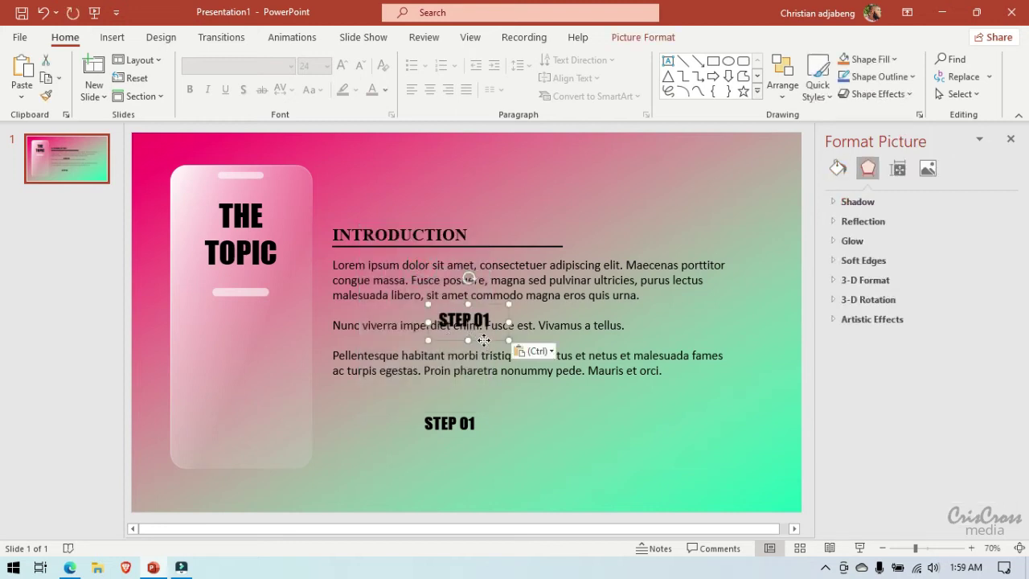
pyautogui.moveTo(483, 340); pyautogui.dragTo(260, 341)
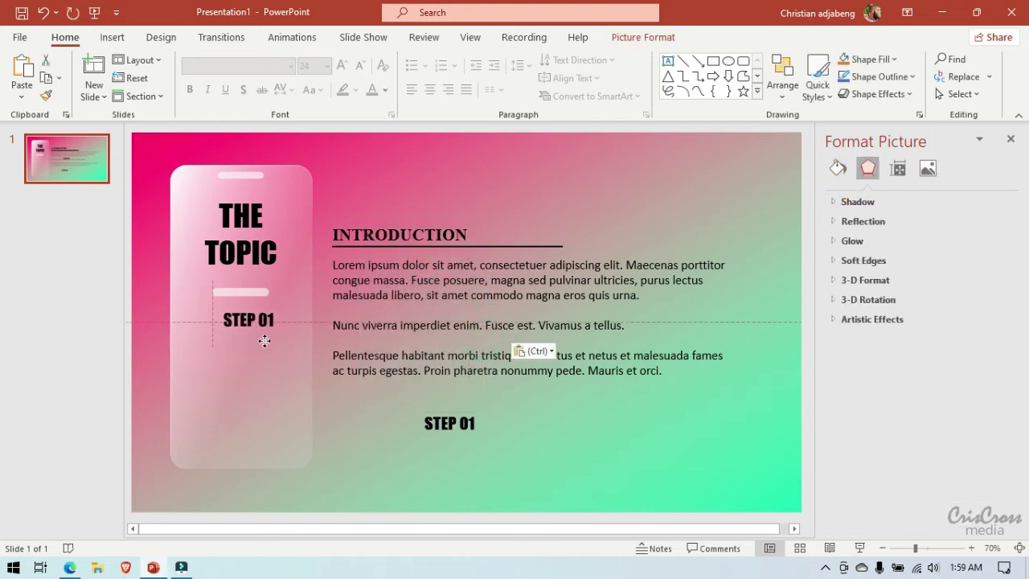
pyautogui.moveTo(259, 341); pyautogui.dragTo(260, 340)
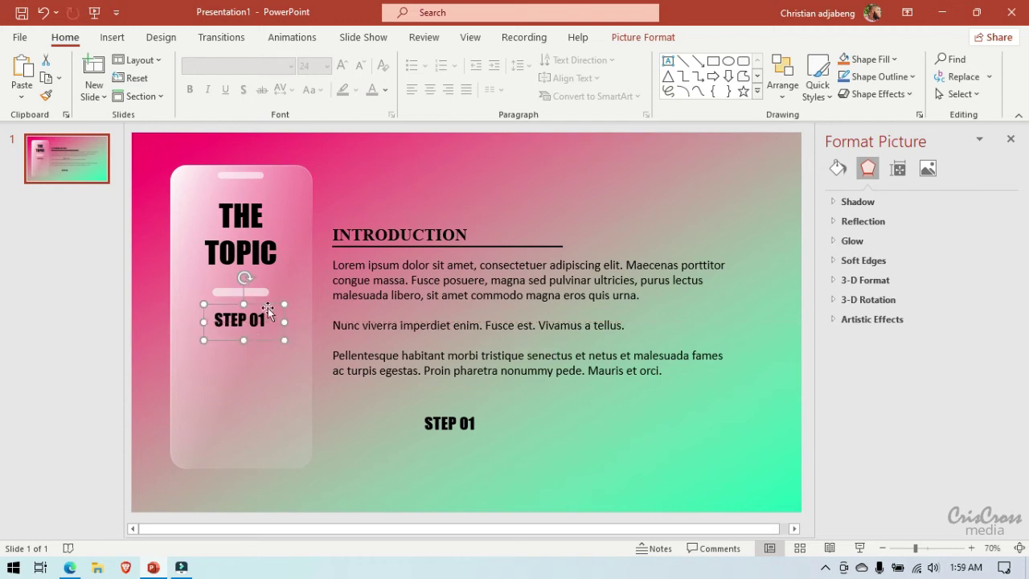
# Step: Apply the Blur artistic effect to the STEP 01 picture and align it on the card
pyautogui.click(617, 37)
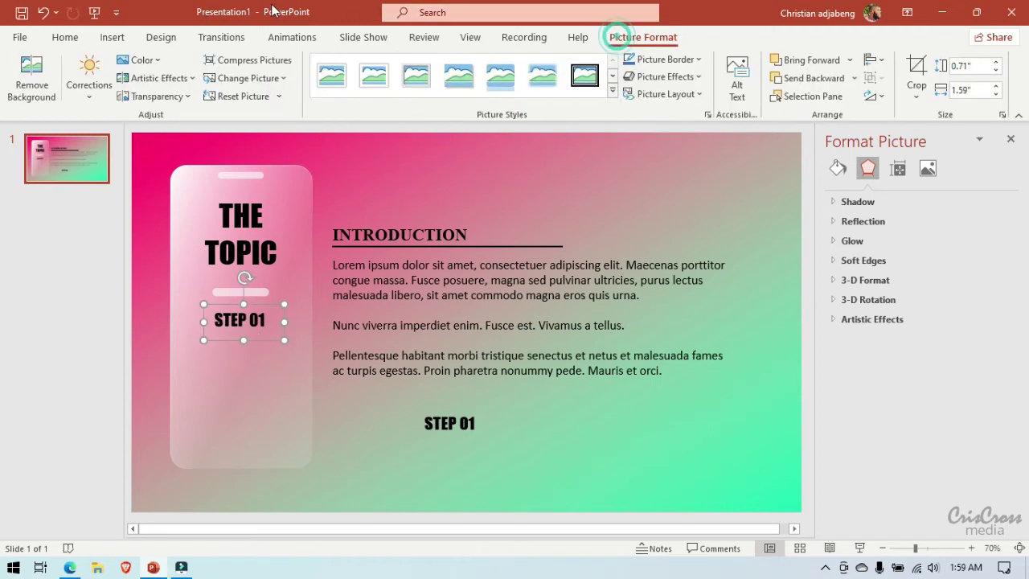
pyautogui.click(187, 78)
pyautogui.click(326, 127)
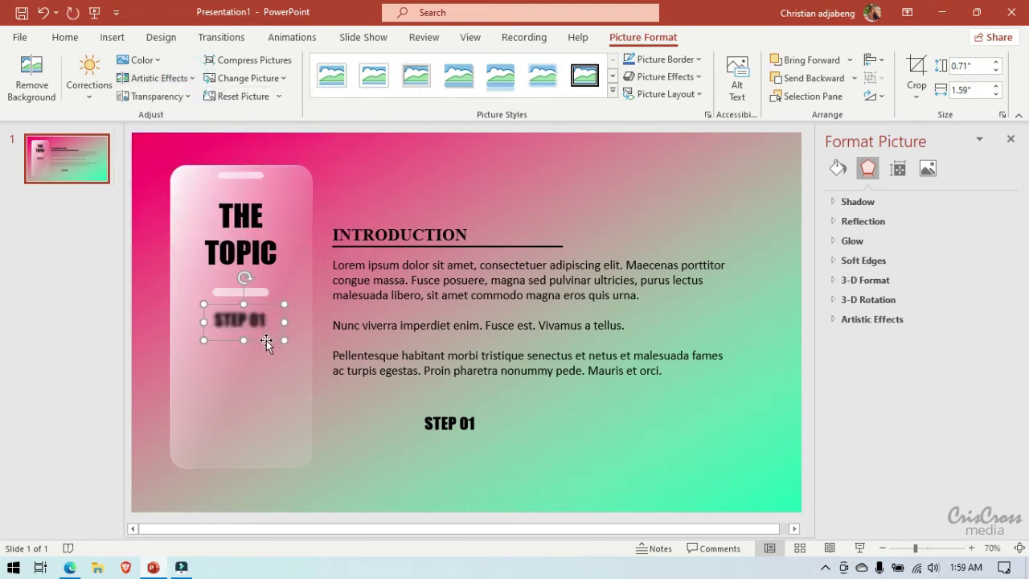
pyautogui.moveTo(267, 339); pyautogui.dragTo(262, 339)
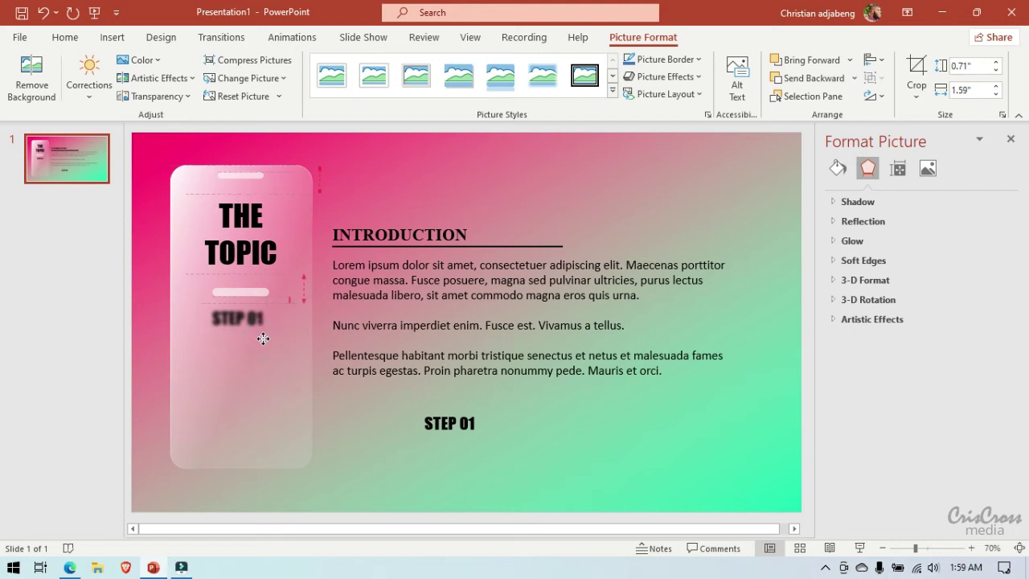
pyautogui.moveTo(267, 338); pyautogui.dragTo(263, 338)
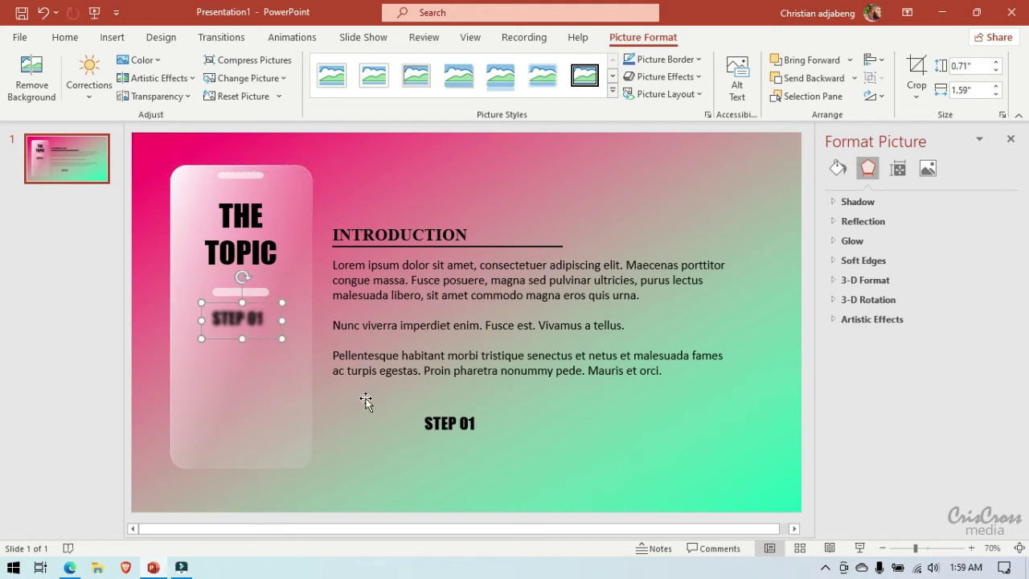
# Step: Duplicate the sharp STEP 01 text box and change the duplicate's label to STEP 02
pyautogui.click(448, 421)
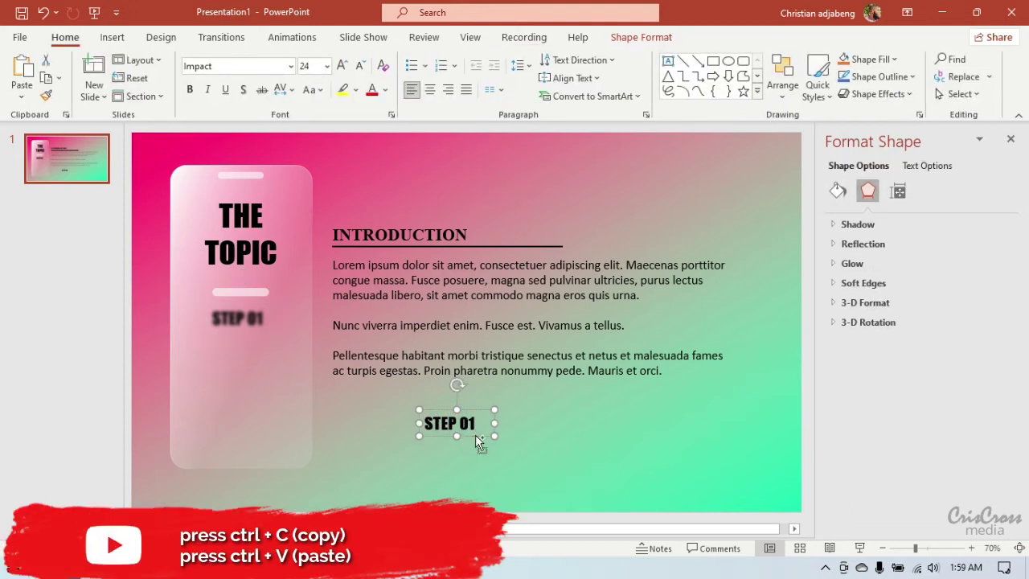
pyautogui.hotkey('ctrl', 'c')
pyautogui.hotkey('ctrl', 'v')
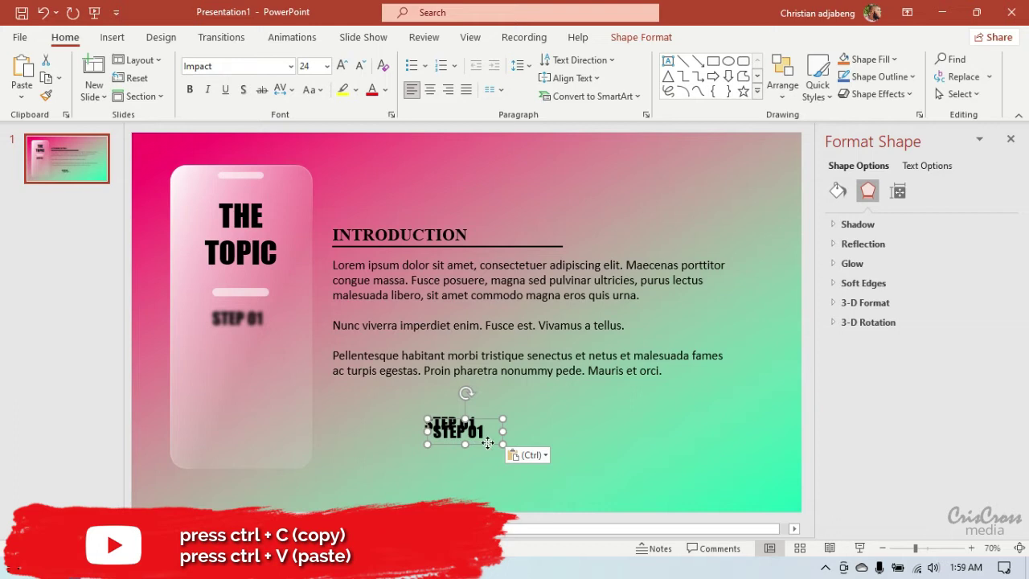
pyautogui.moveTo(486, 442); pyautogui.dragTo(399, 463)
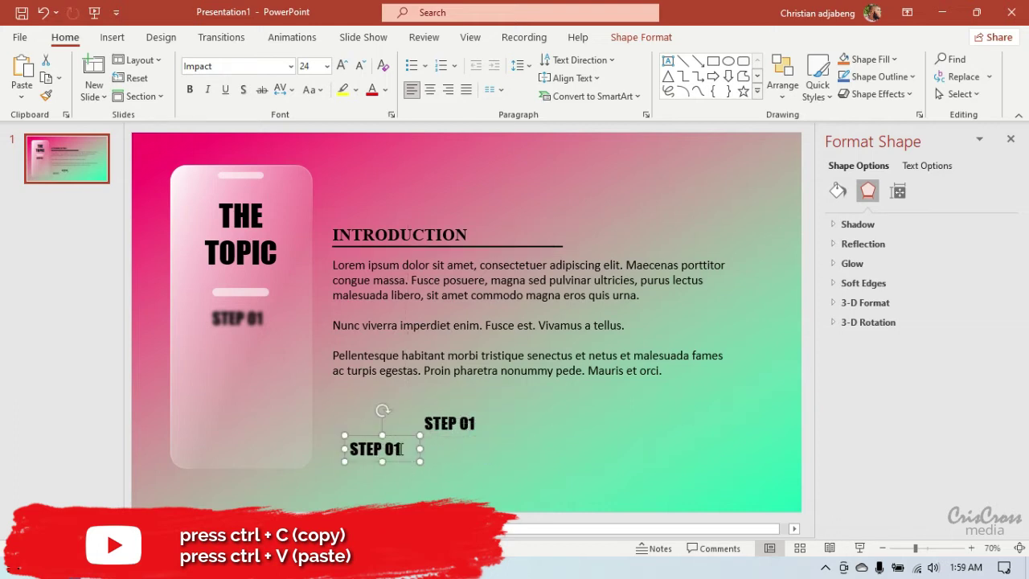
pyautogui.click(399, 450)
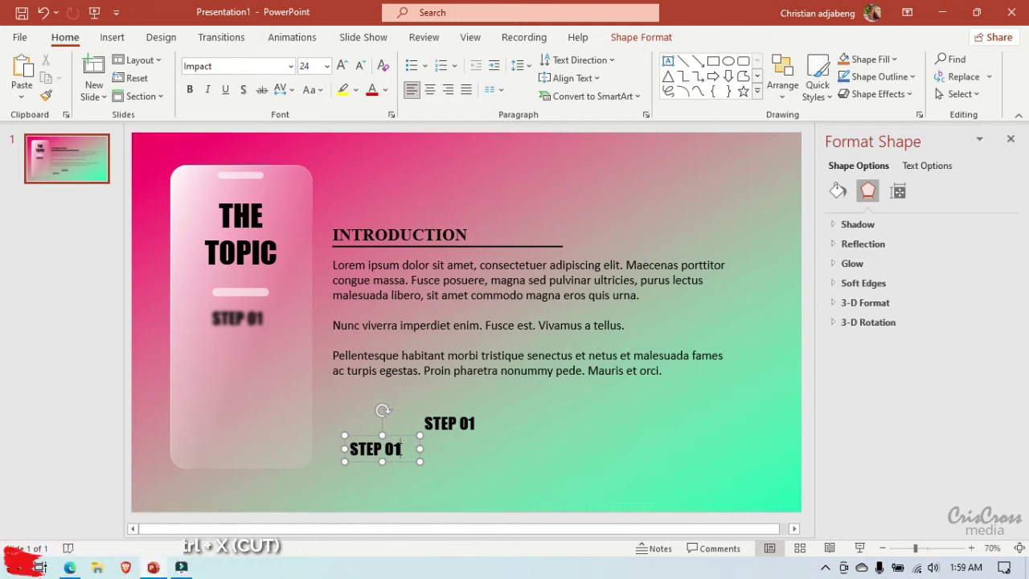
pyautogui.press('BackSpace')
pyautogui.write('2')
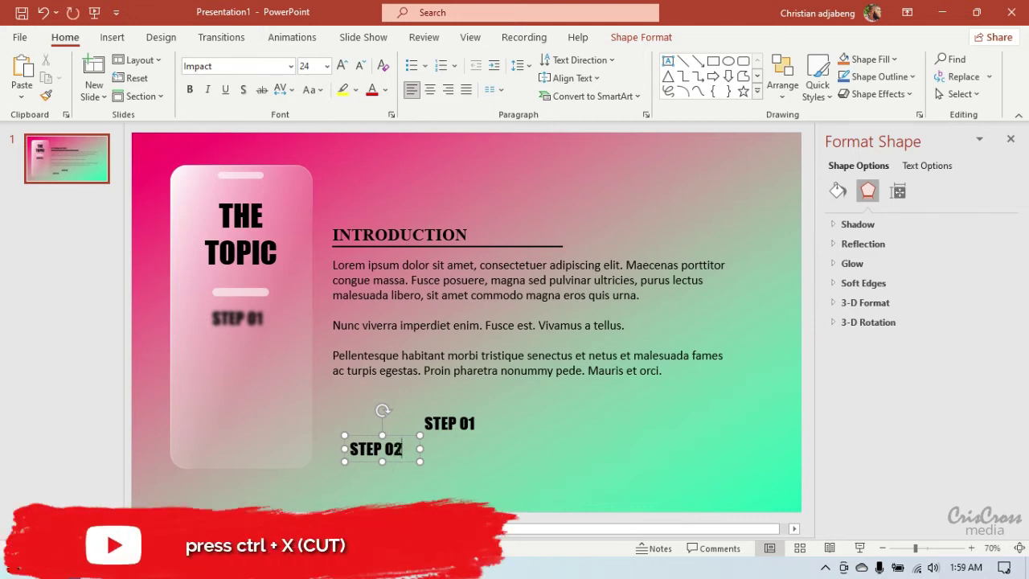
# Step: Turn STEP 02 into a picture, move it under STEP 01 on the card, and blur it
pyautogui.click(398, 464)
pyautogui.hotkey('ctrl', 'x')
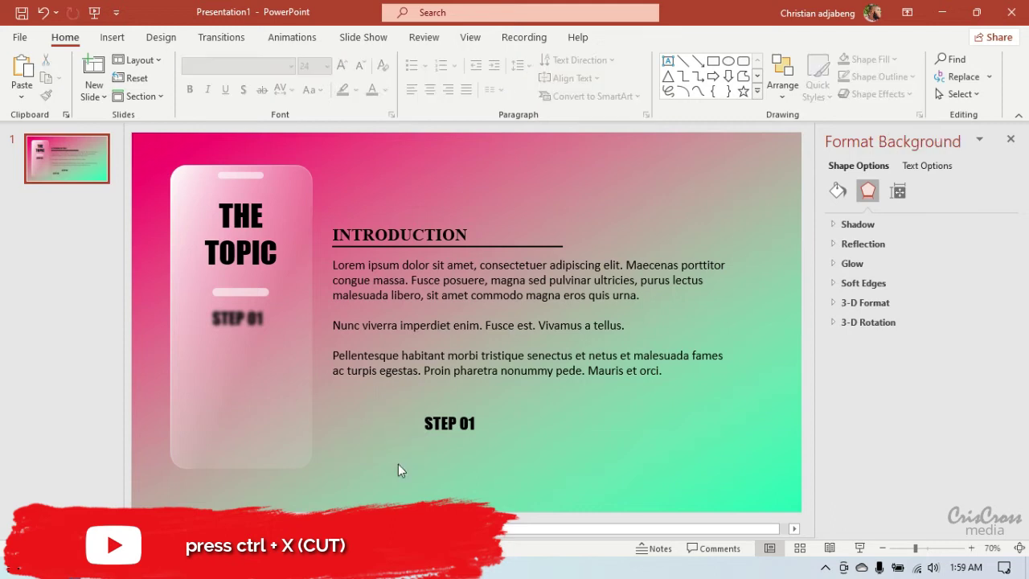
pyautogui.rightClick(359, 431)
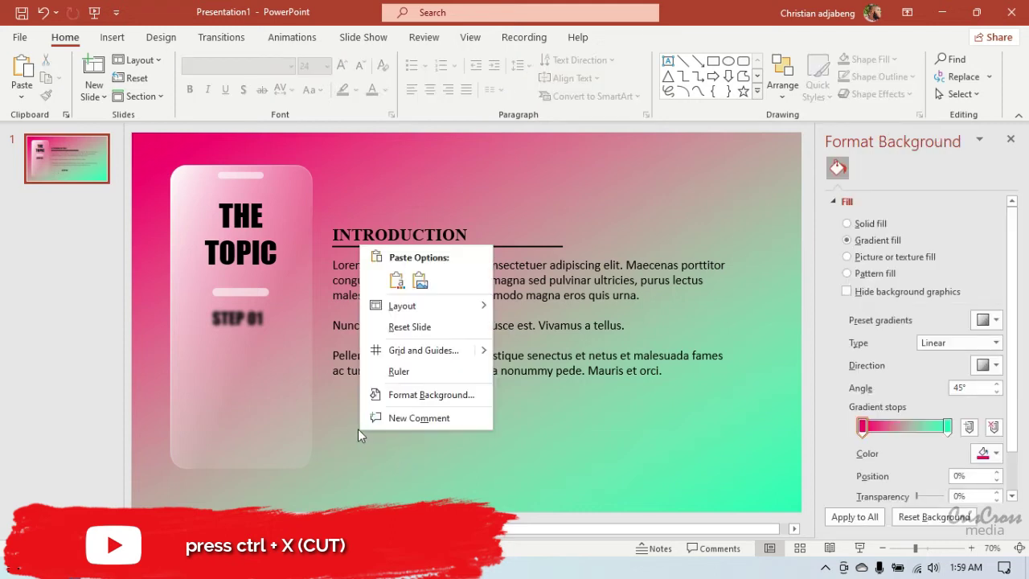
pyautogui.click(420, 280)
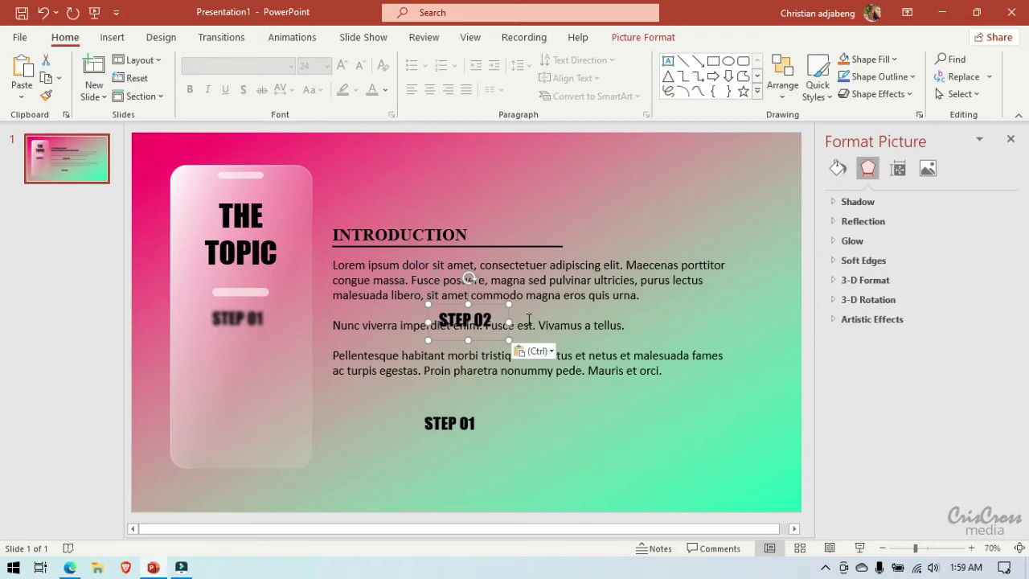
pyautogui.moveTo(485, 341)
pyautogui.mouseDown()
pyautogui.moveTo(365, 434)
pyautogui.moveTo(253, 365)
pyautogui.mouseUp()
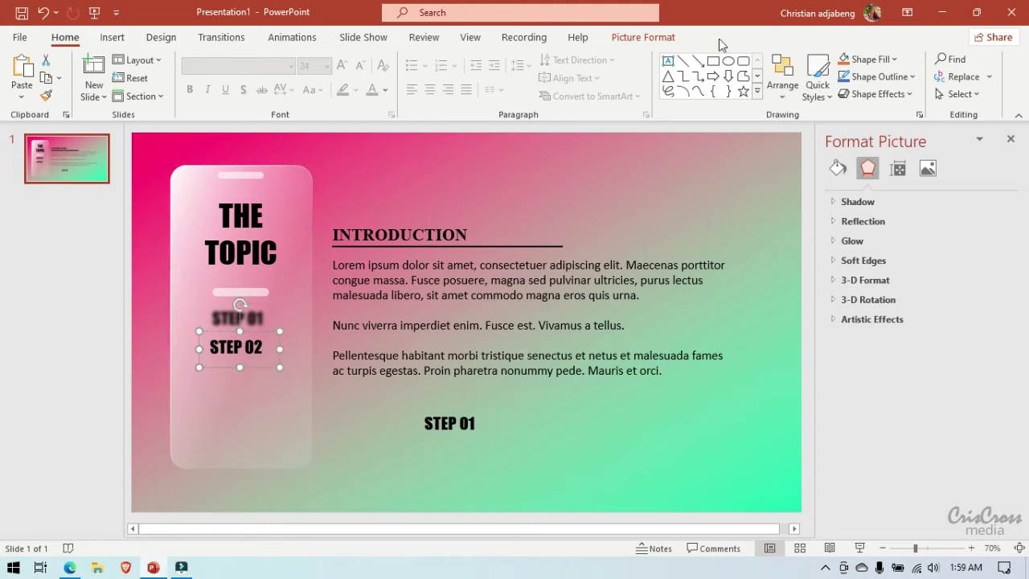
pyautogui.click(658, 39)
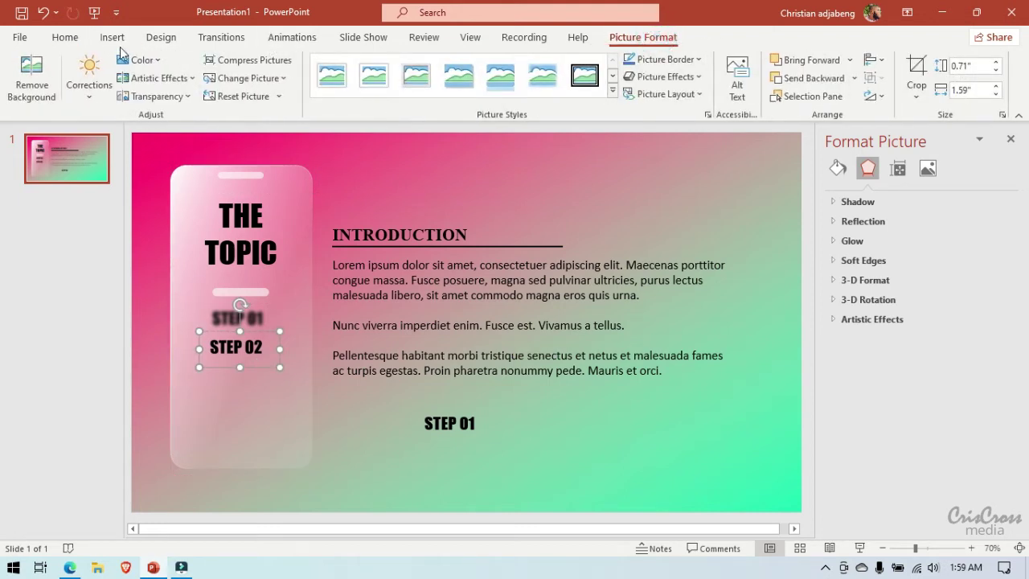
pyautogui.click(164, 78)
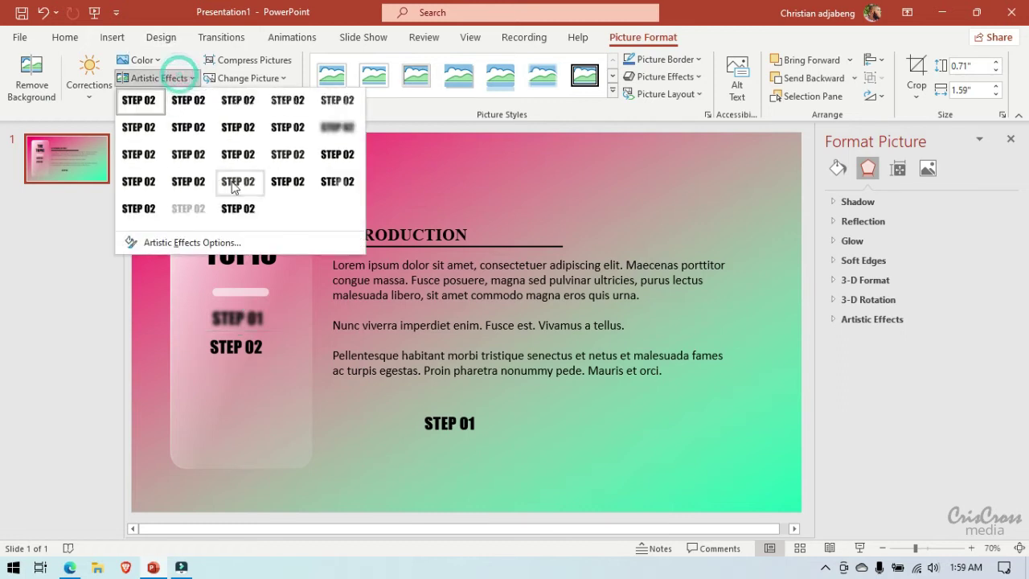
pyautogui.click(326, 130)
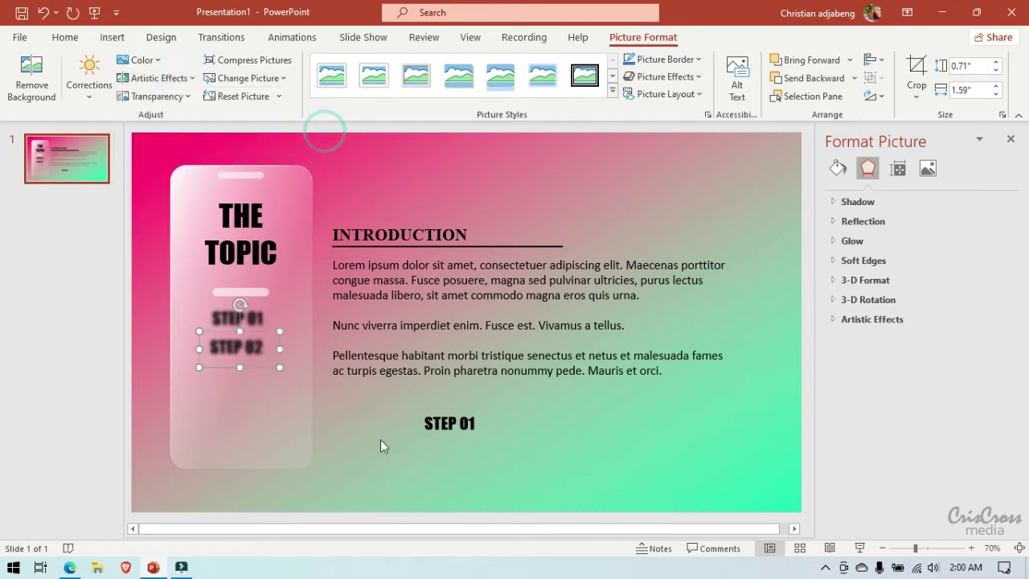
# Step: Copy the sharp STEP 01 text box and place the duplicate just below and left of it
pyautogui.click(434, 423)
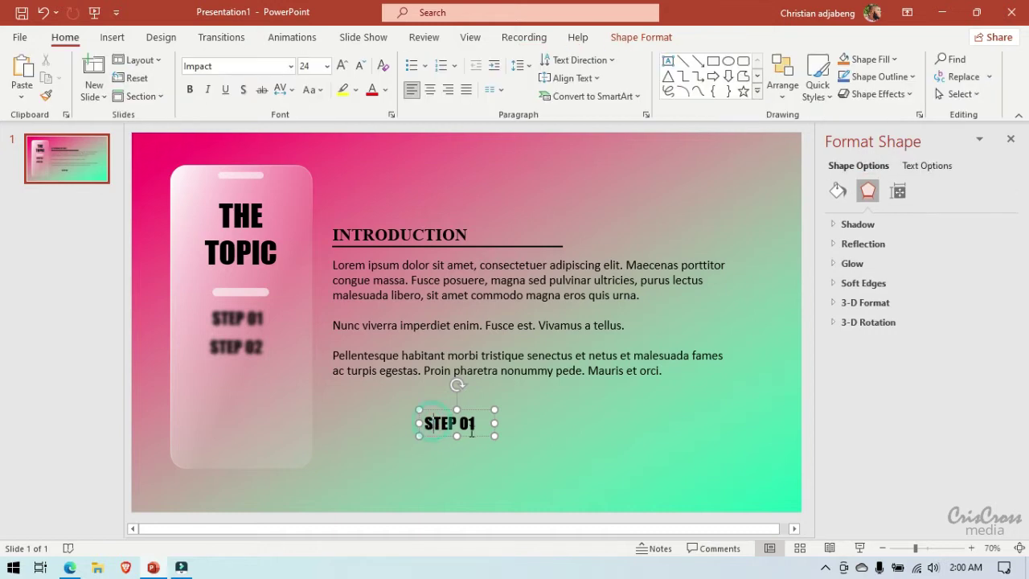
pyautogui.click(472, 439)
pyautogui.hotkey('ctrl', 'c')
pyautogui.hotkey('ctrl', 'v')
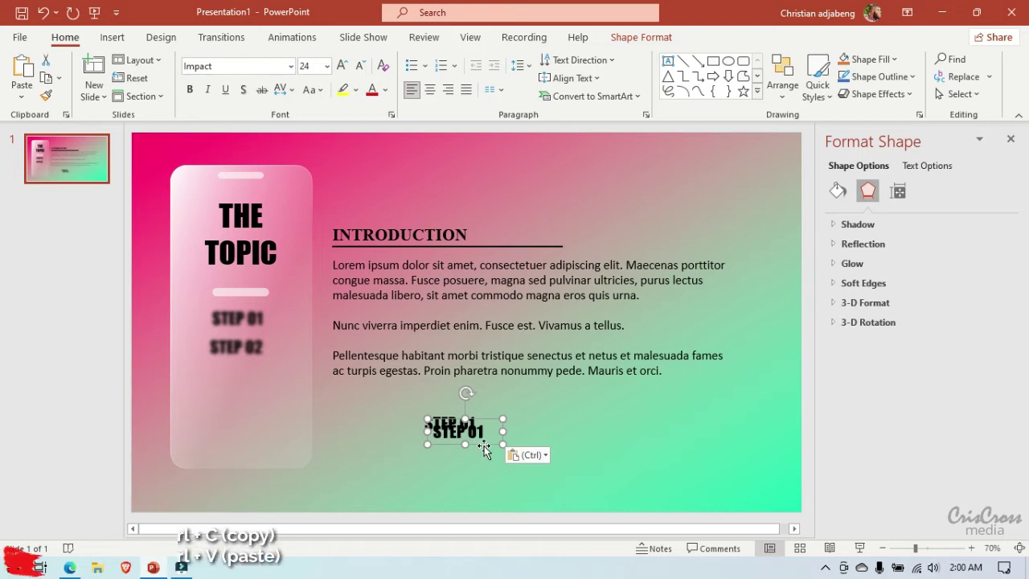
pyautogui.moveTo(485, 450); pyautogui.dragTo(430, 467)
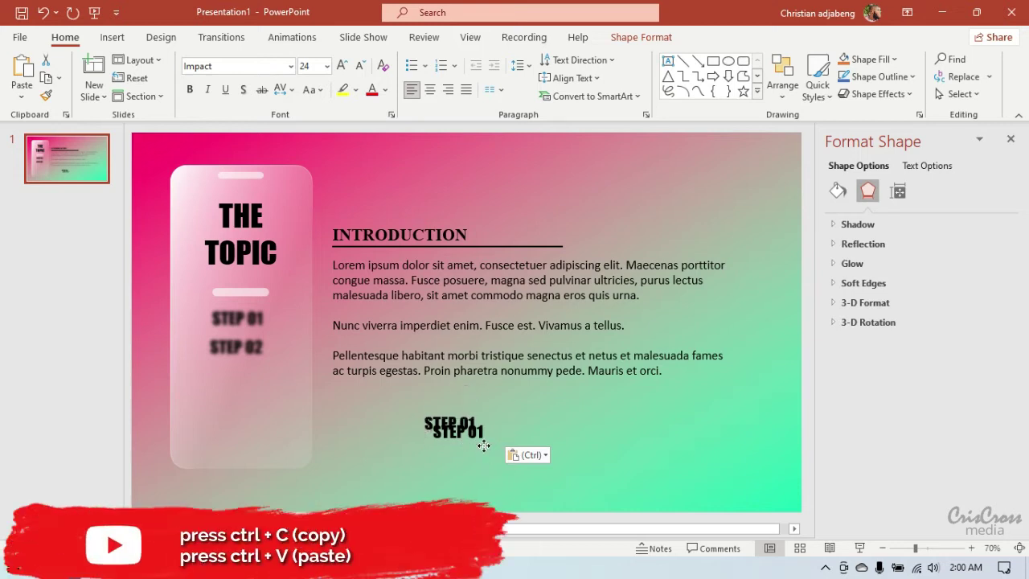
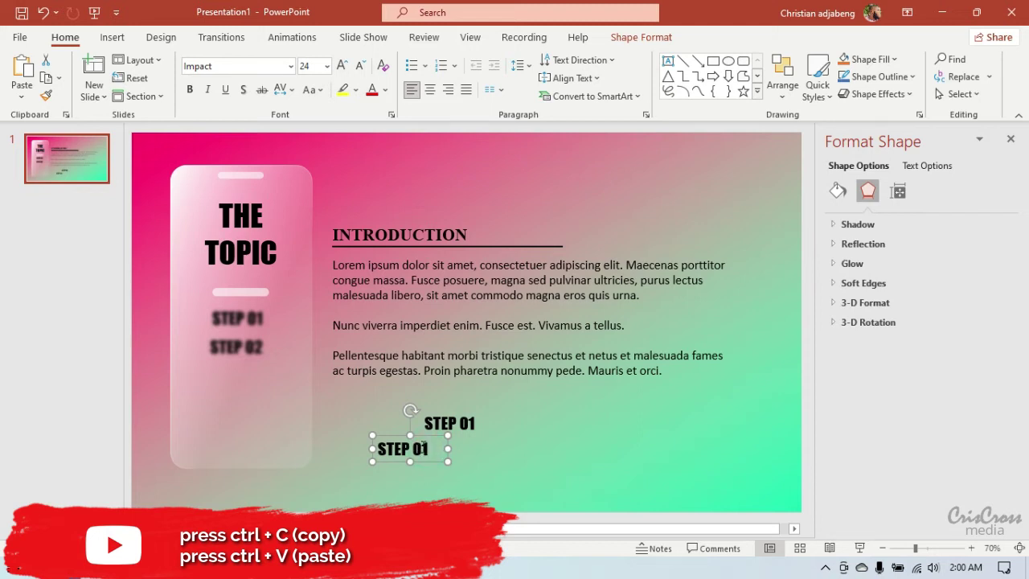
# Step: Change the duplicated label to STEP 03 and re-paste it as a picture
pyautogui.click(427, 448)
pyautogui.press('BackSpace')
pyautogui.write('3')
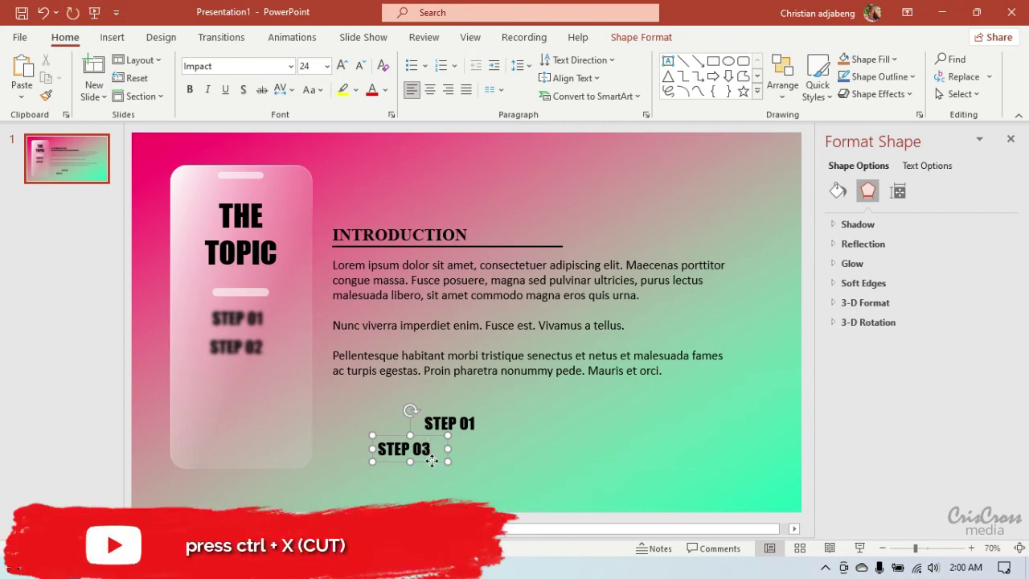
pyautogui.click(432, 460)
pyautogui.hotkey('ctrl', 'x')
pyautogui.rightClick(371, 441)
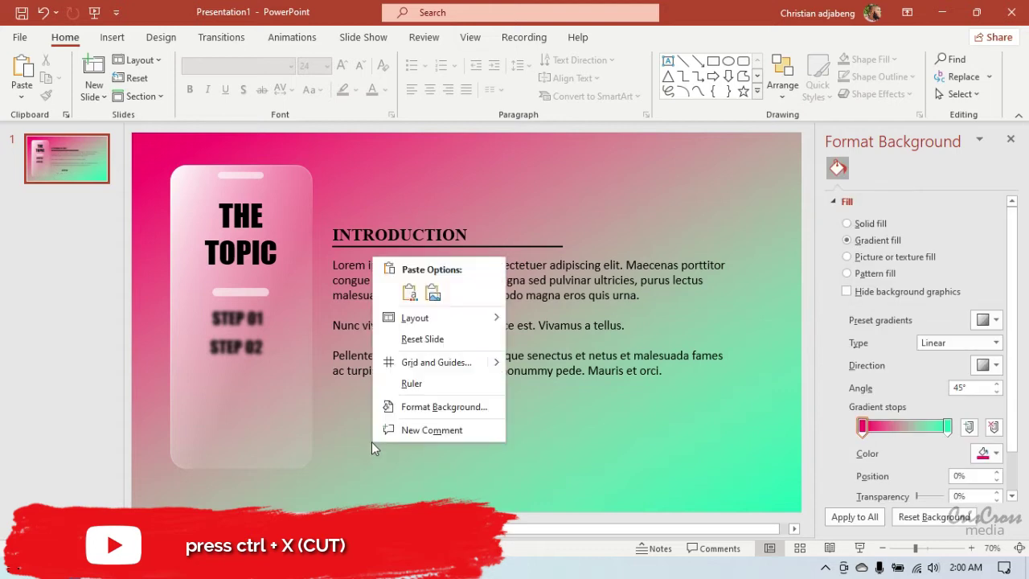
pyautogui.click(432, 296)
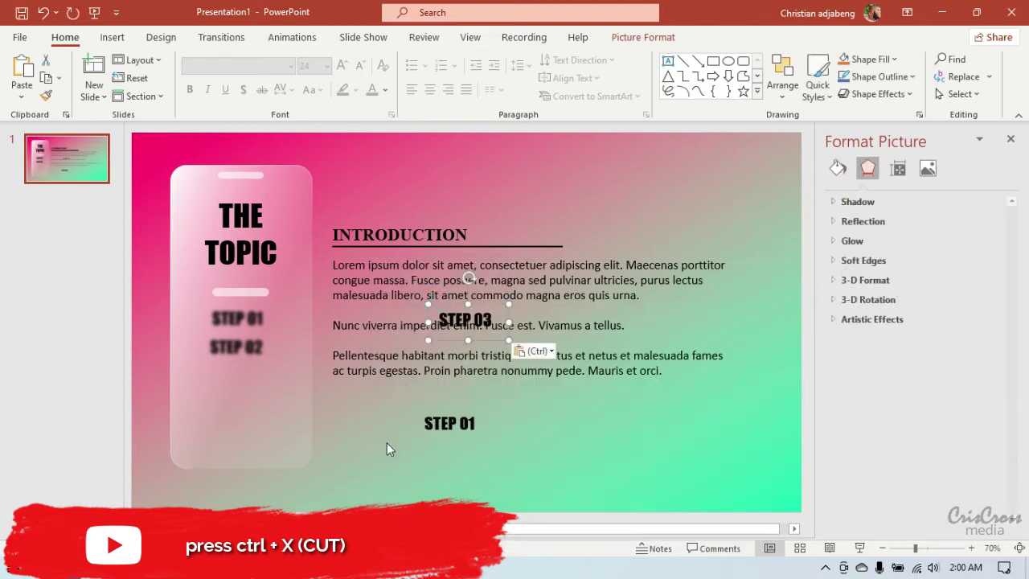
pyautogui.moveTo(480, 346); pyautogui.dragTo(389, 438)
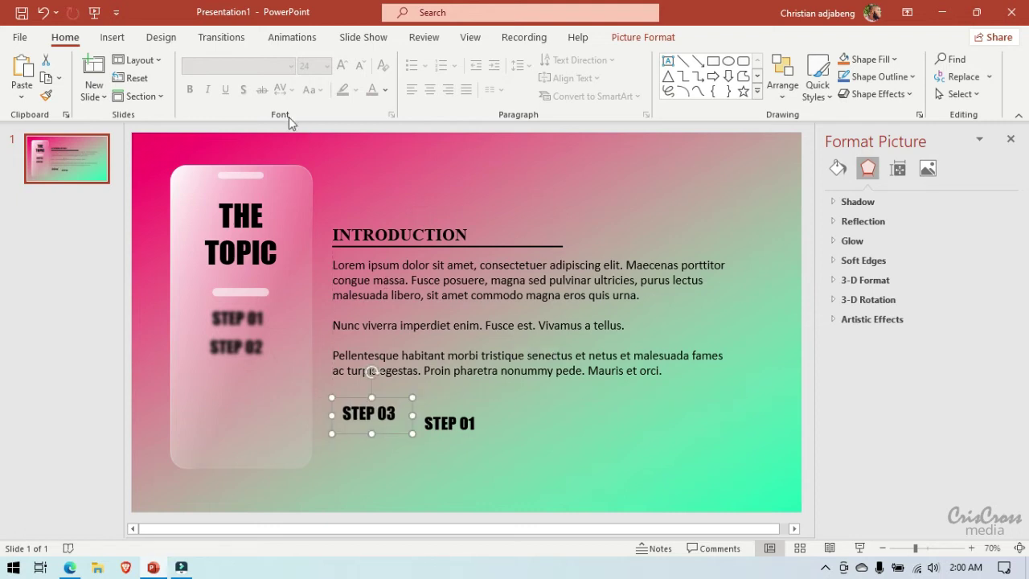
# Step: Apply the Blur artistic effect to STEP 03 and place it in the card below STEP 02
pyautogui.click(626, 38)
pyautogui.click(157, 78)
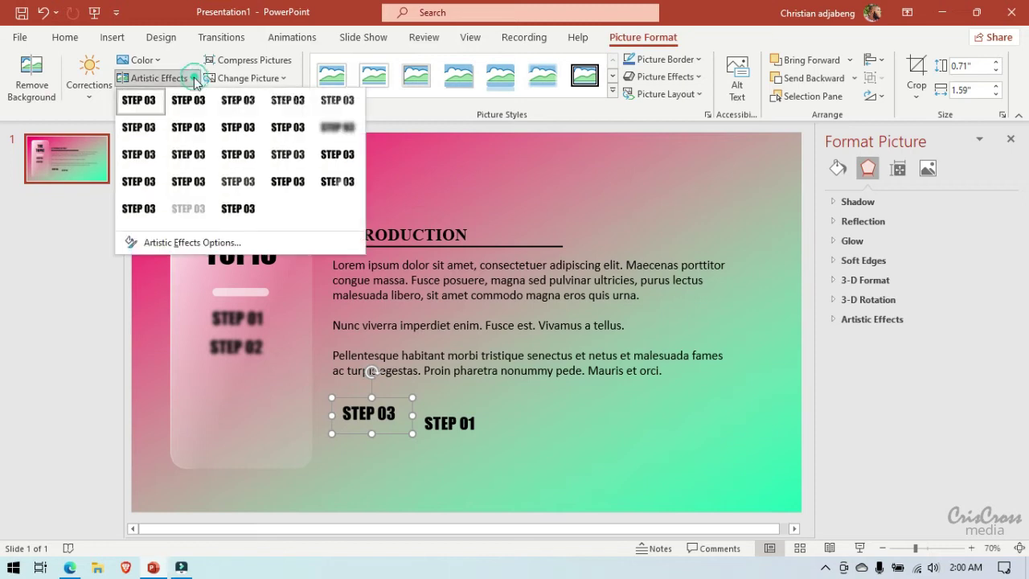
pyautogui.click(336, 129)
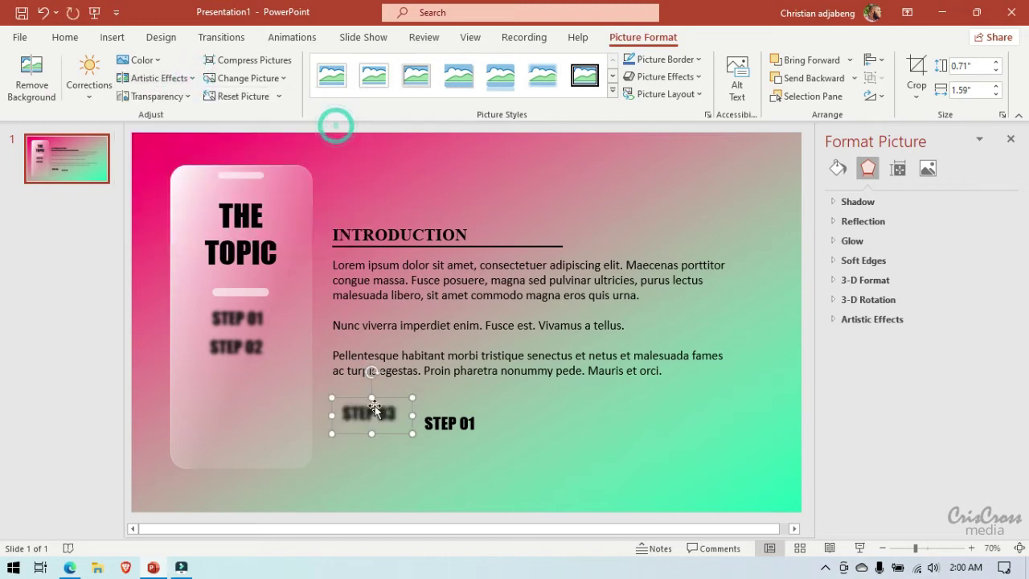
pyautogui.moveTo(389, 433); pyautogui.dragTo(256, 401)
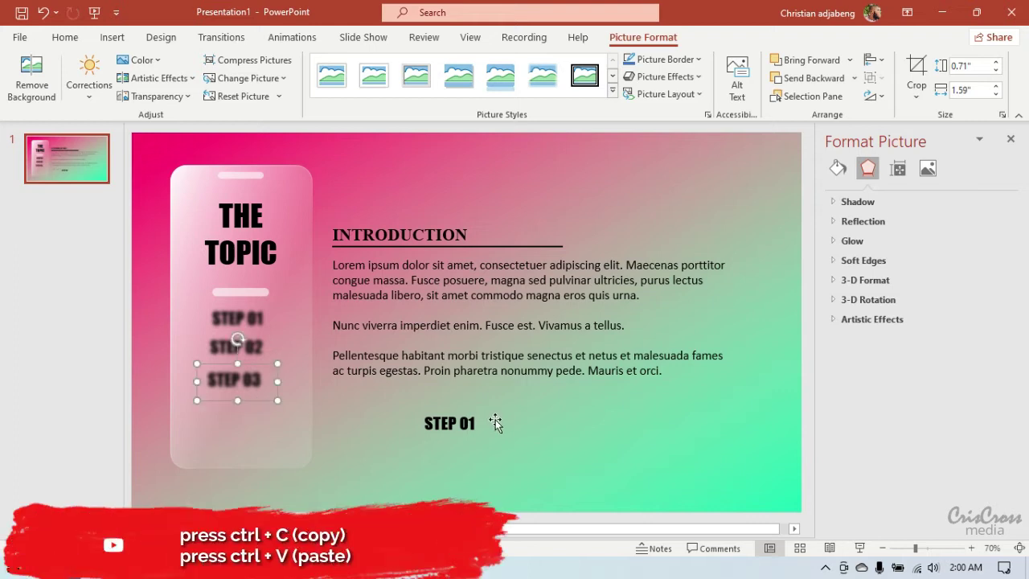
# Step: Duplicate the STEP 01 text box and change its number to STEP 04
pyautogui.click(471, 423)
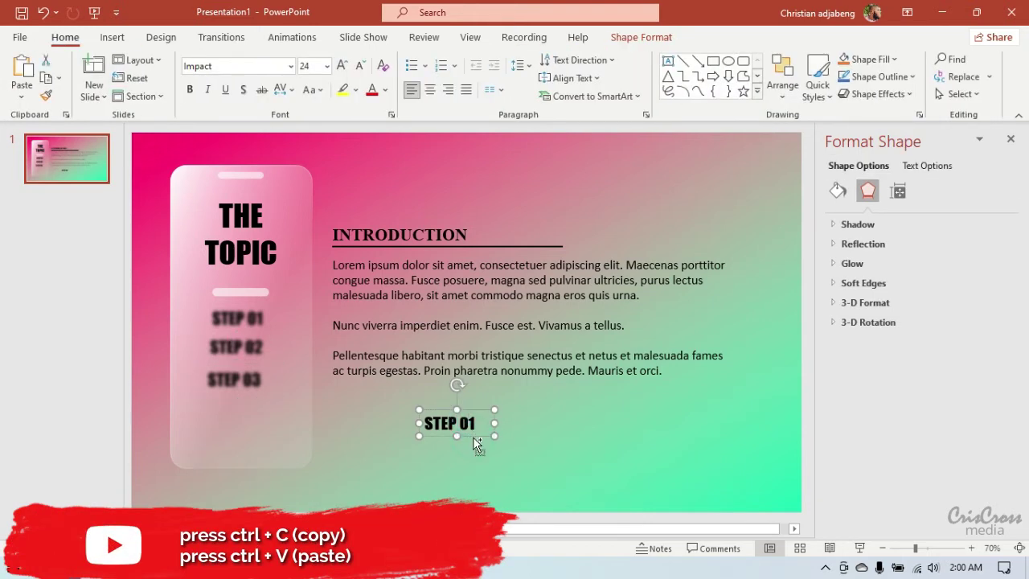
pyautogui.hotkey('ctrl', 'c')
pyautogui.hotkey('ctrl', 'v')
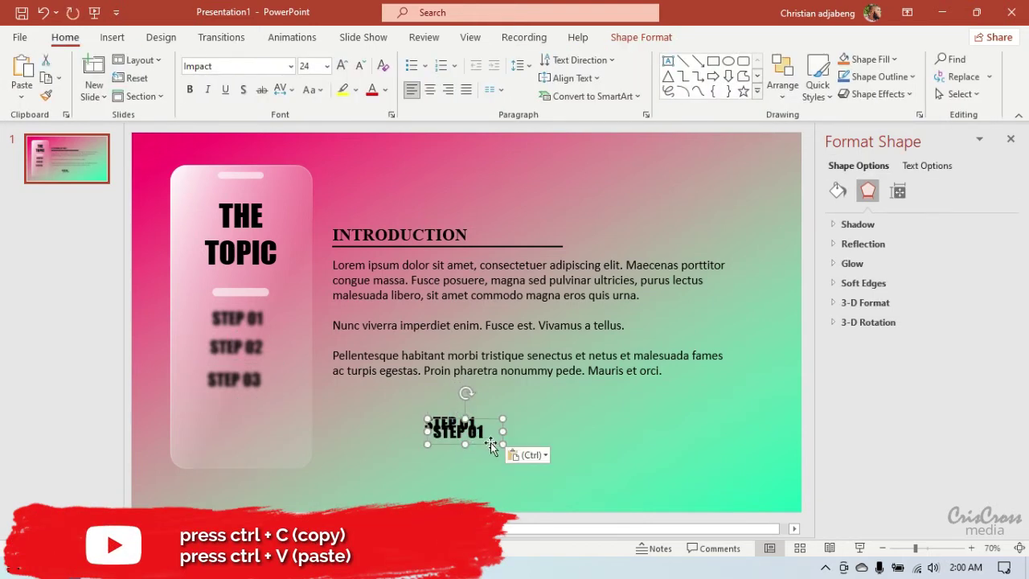
pyautogui.moveTo(491, 446); pyautogui.dragTo(404, 455)
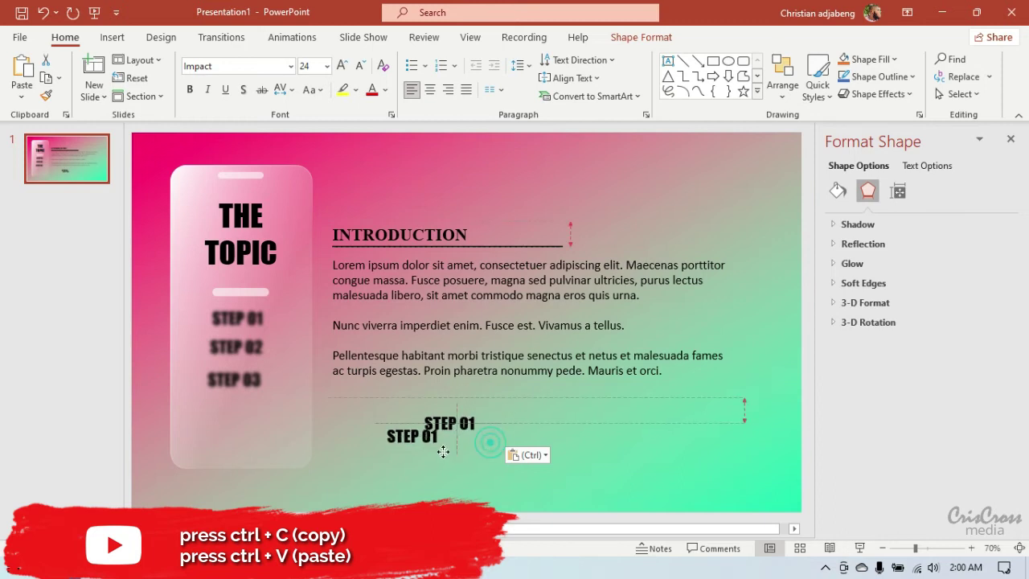
pyautogui.click(397, 440)
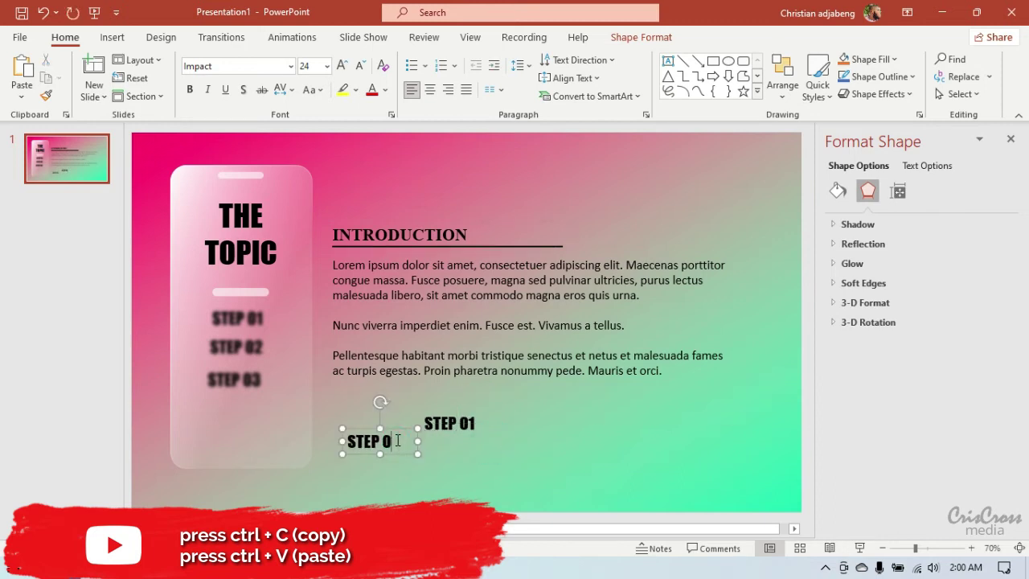
pyautogui.write('4')
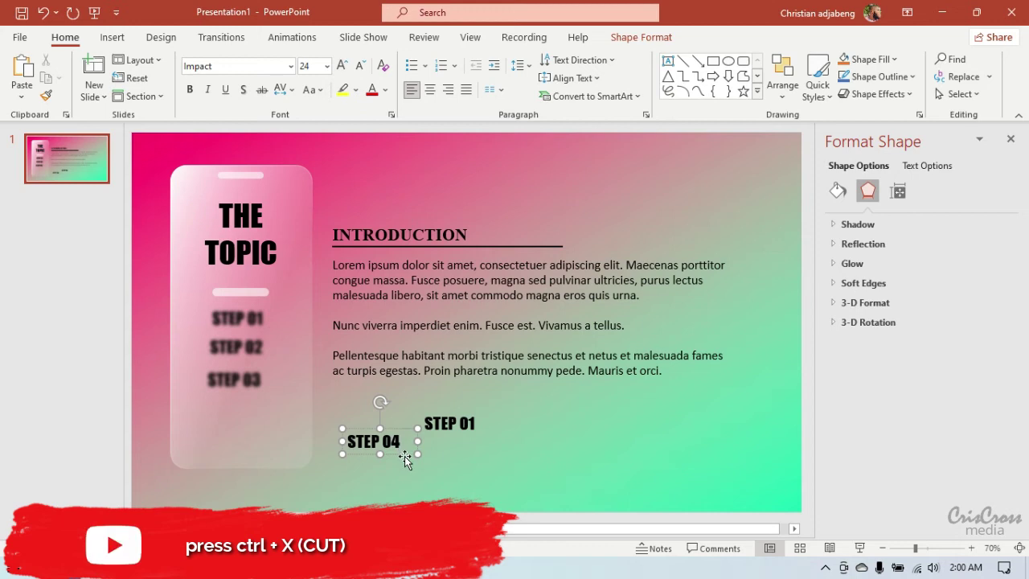
pyautogui.click(405, 457)
# Step: Re-paste STEP 04 as a picture below STEP 03 and apply the Blur artistic effect
pyautogui.hotkey('ctrl', 'x')
pyautogui.rightClick(366, 426)
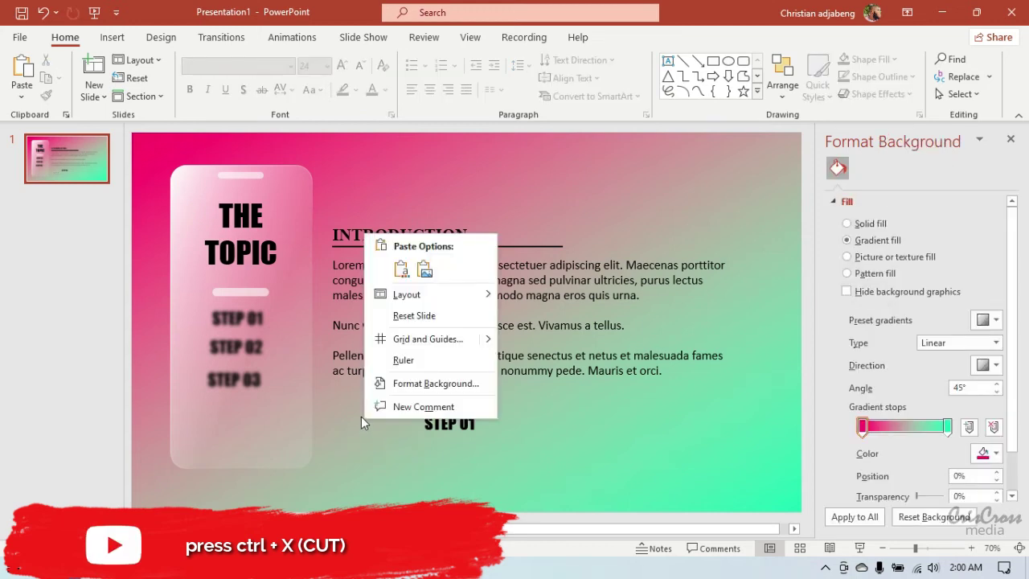
pyautogui.click(424, 268)
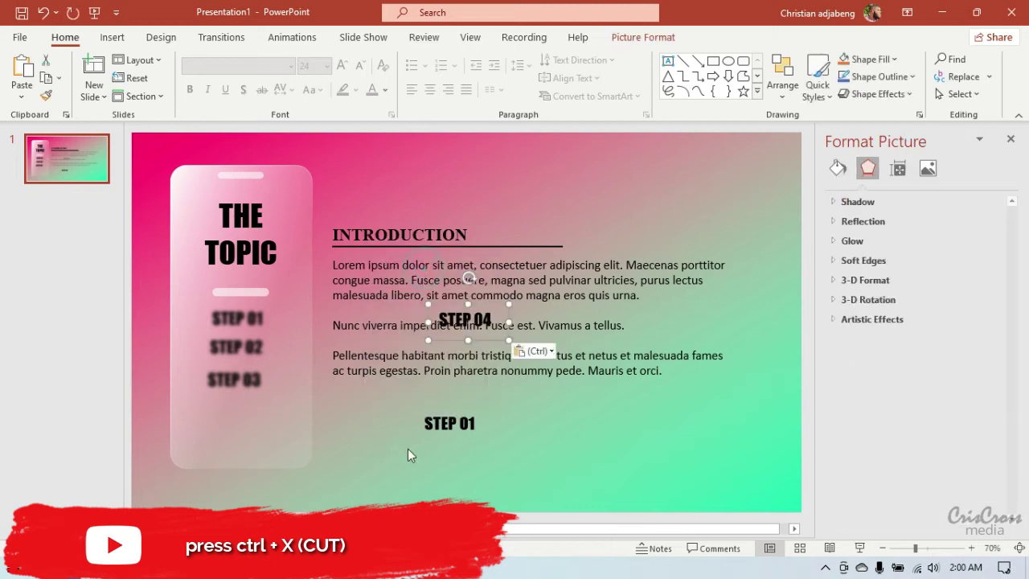
pyautogui.moveTo(490, 340); pyautogui.dragTo(274, 409)
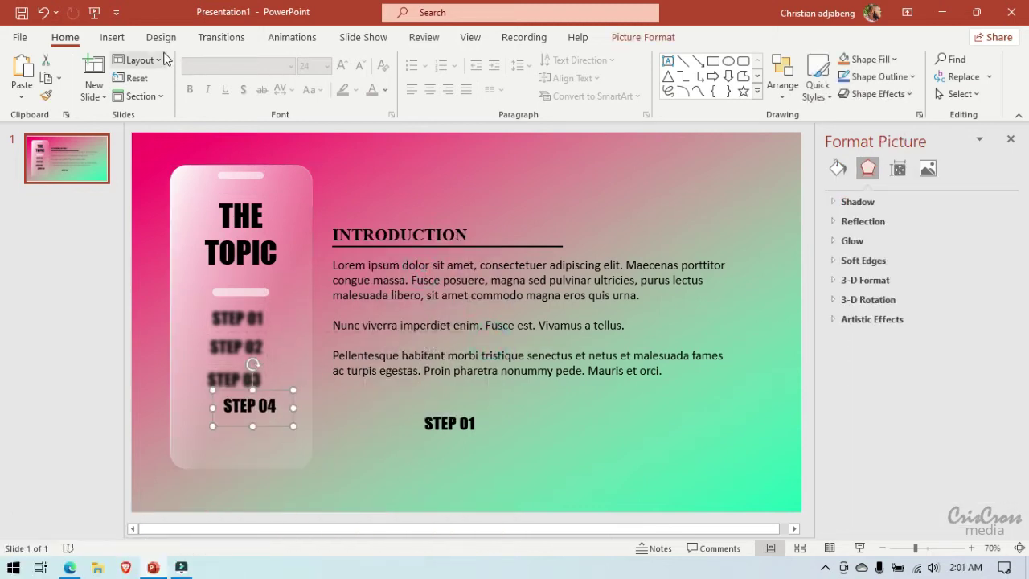
pyautogui.click(619, 37)
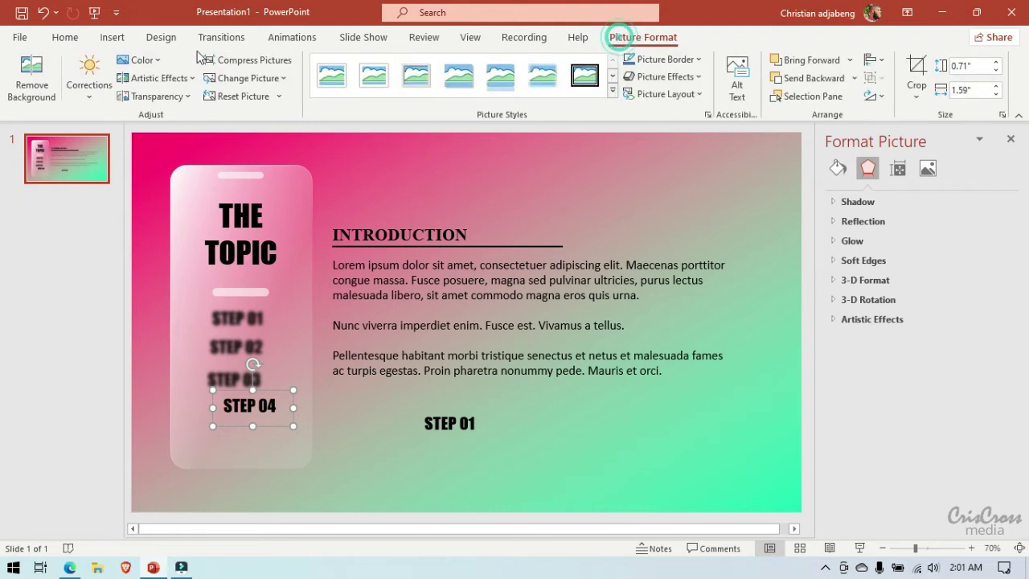
pyautogui.click(188, 79)
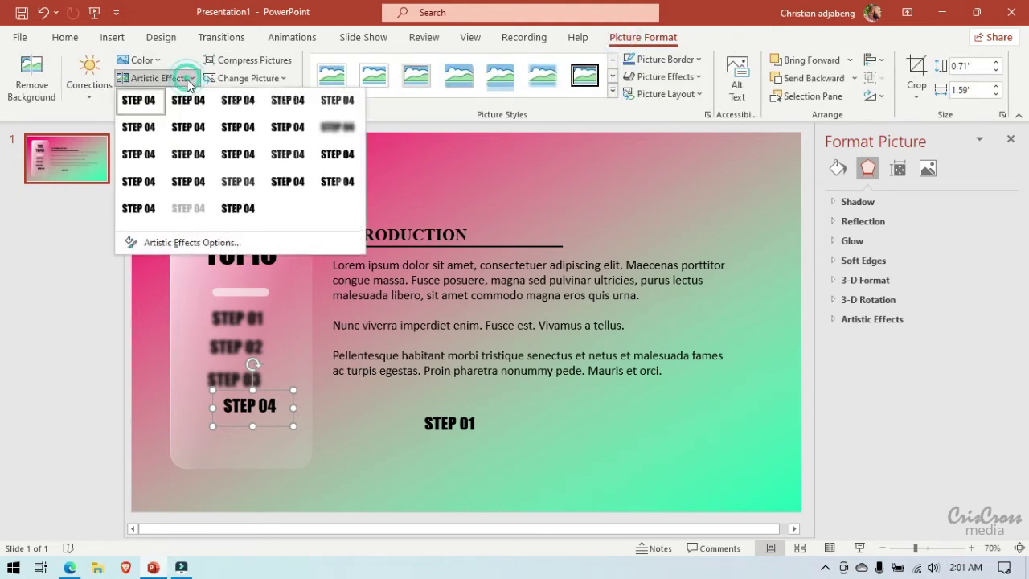
pyautogui.click(347, 127)
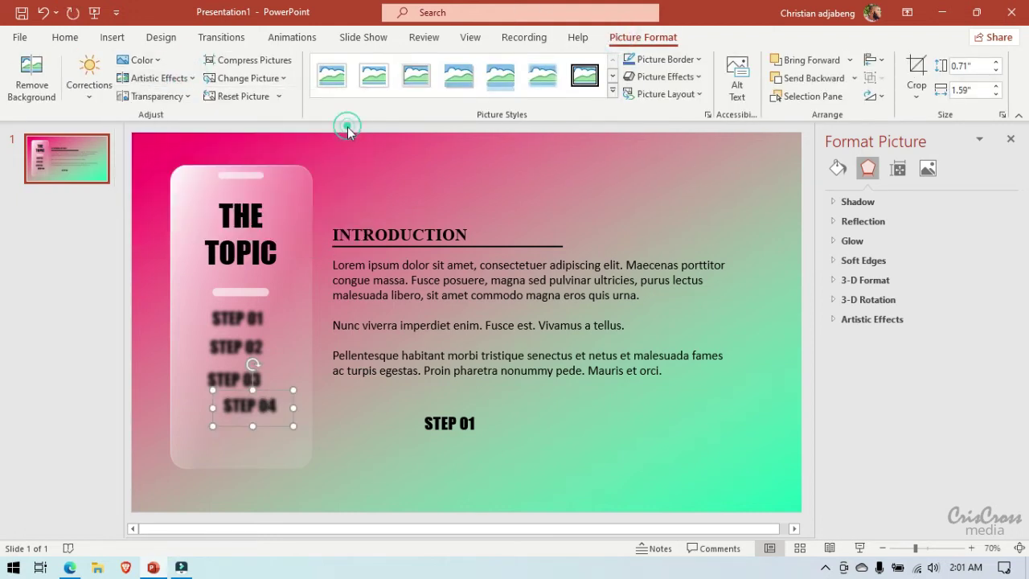
pyautogui.click(462, 422)
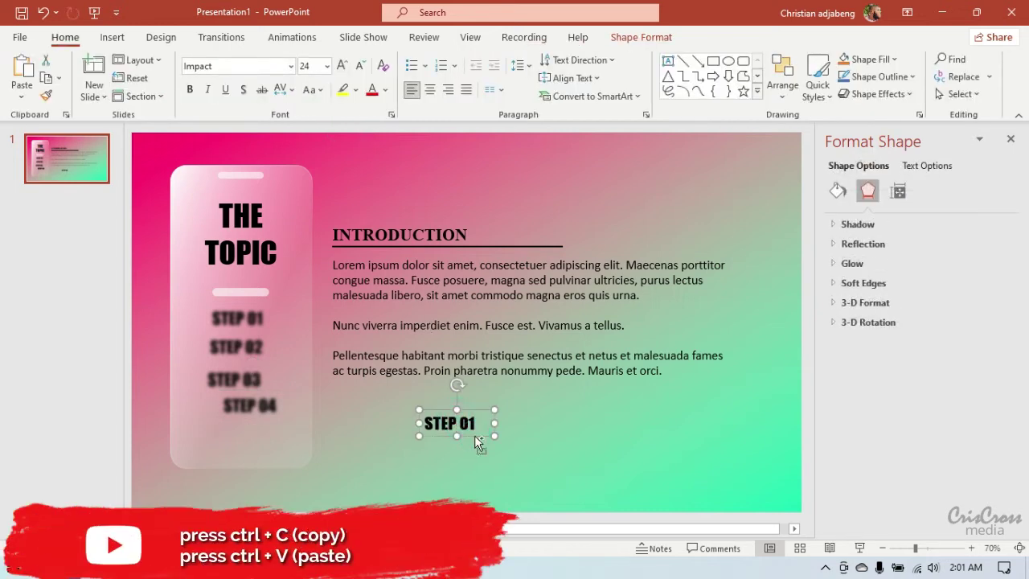
# Step: Duplicate STEP 01, change it to STEP 05, and re-paste it as a picture
pyautogui.hotkey('ctrl', 'c')
pyautogui.hotkey('ctrl', 'v')
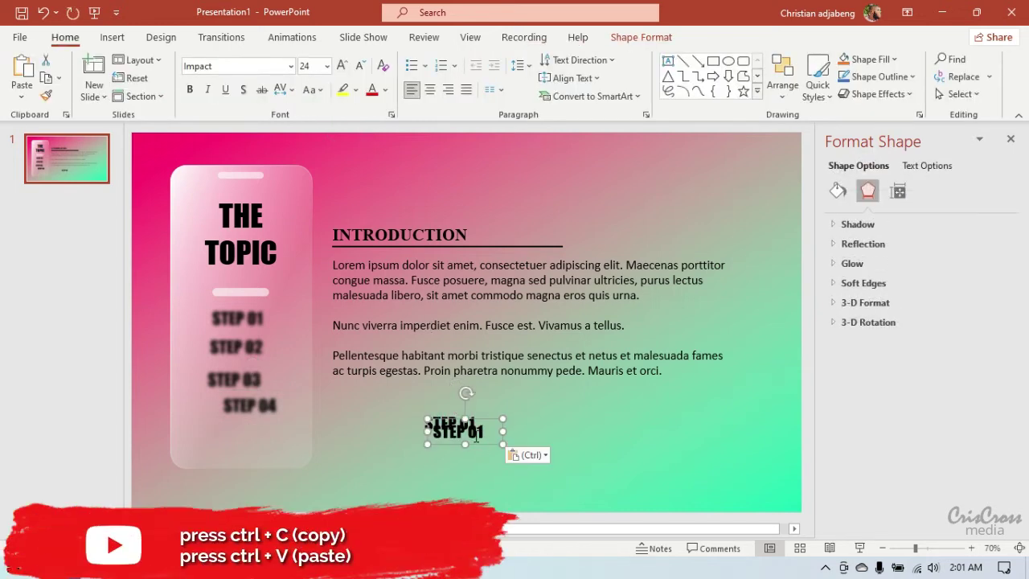
pyautogui.moveTo(487, 446); pyautogui.dragTo(395, 453)
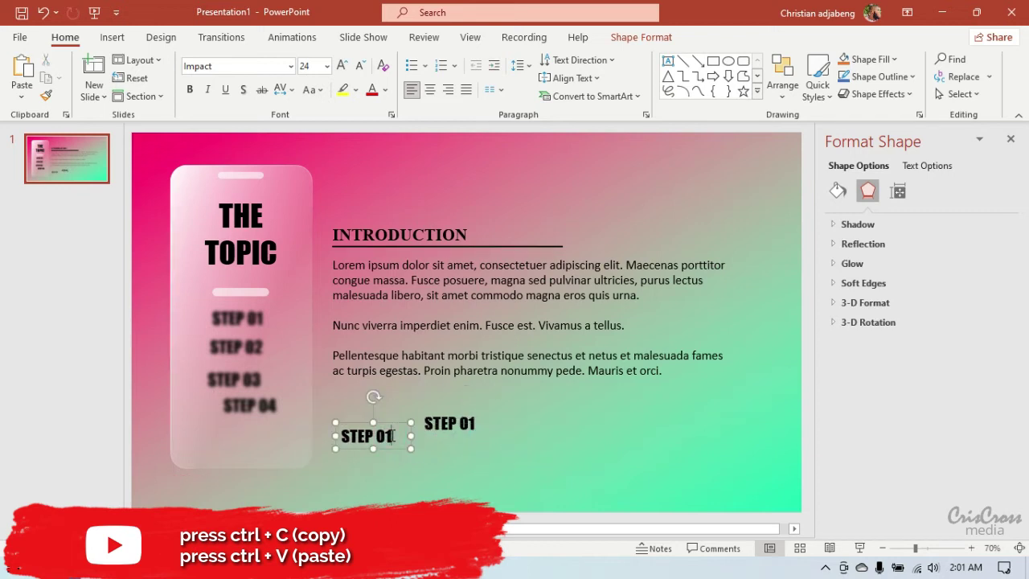
pyautogui.write('5')
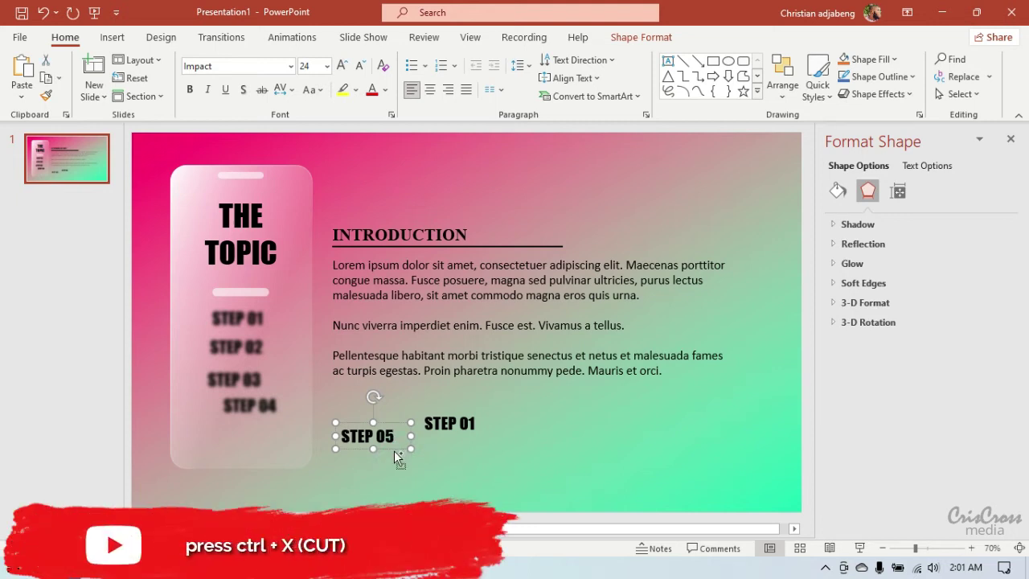
pyautogui.hotkey('ctrl', 'x')
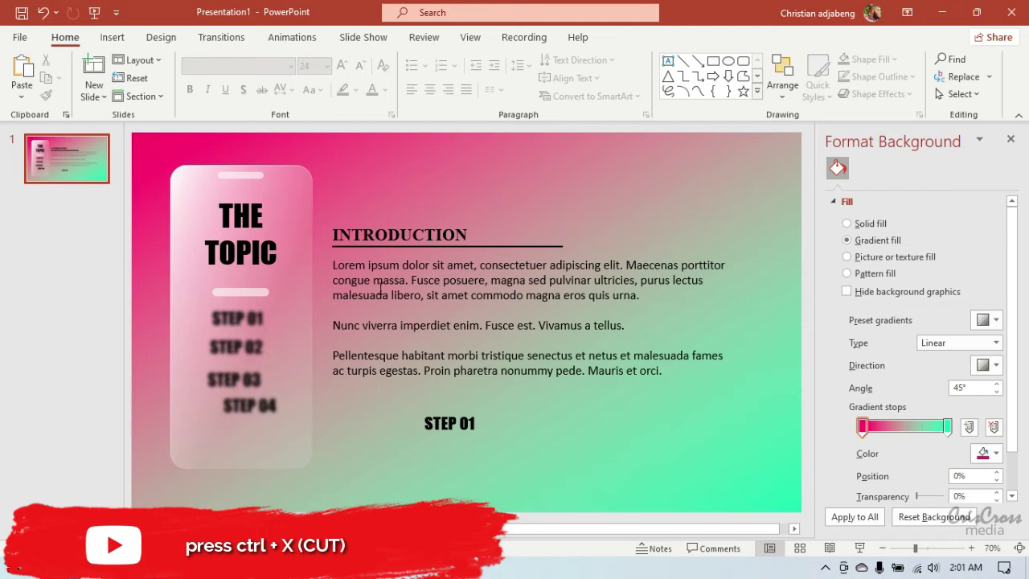
pyautogui.rightClick(350, 439)
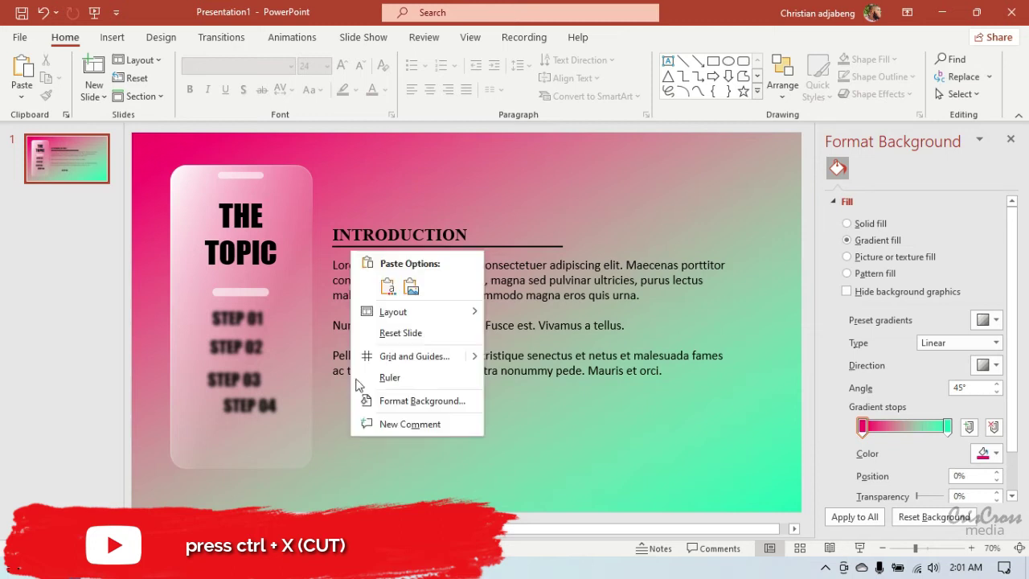
pyautogui.click(410, 286)
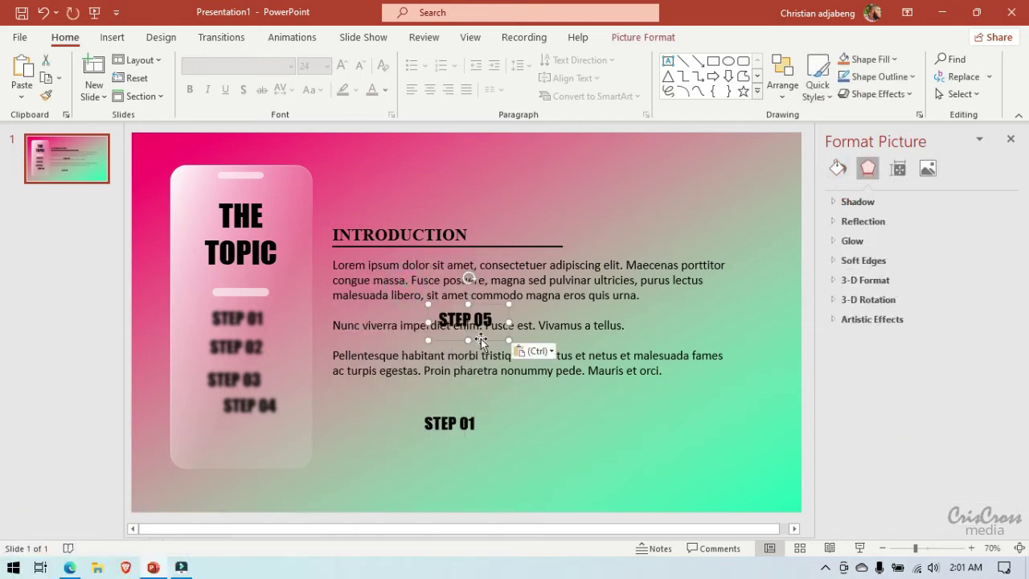
pyautogui.moveTo(480, 338); pyautogui.dragTo(375, 432)
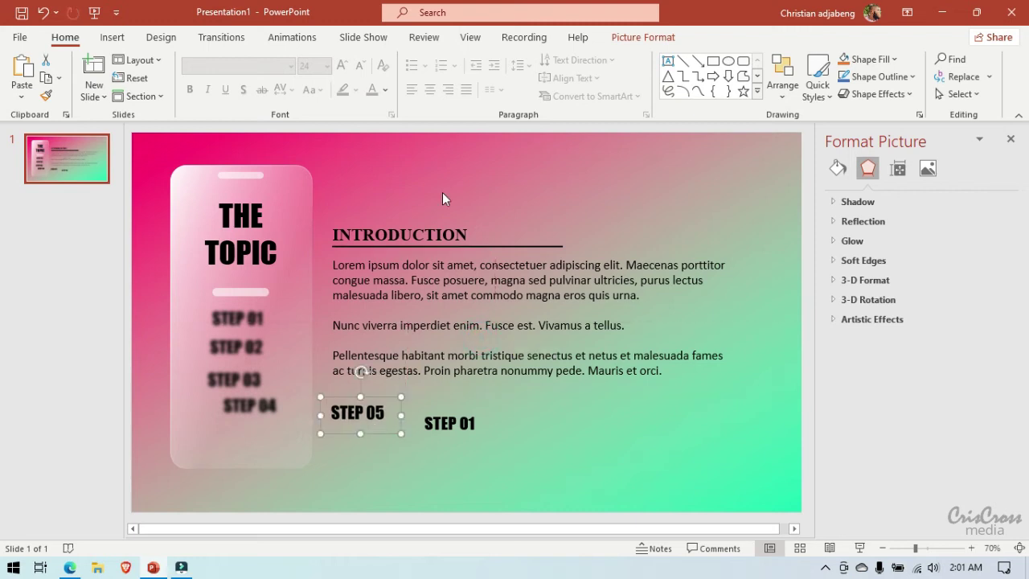
# Step: Apply the Blur artistic effect to STEP 05 and place it in the card below STEP 04
pyautogui.click(619, 39)
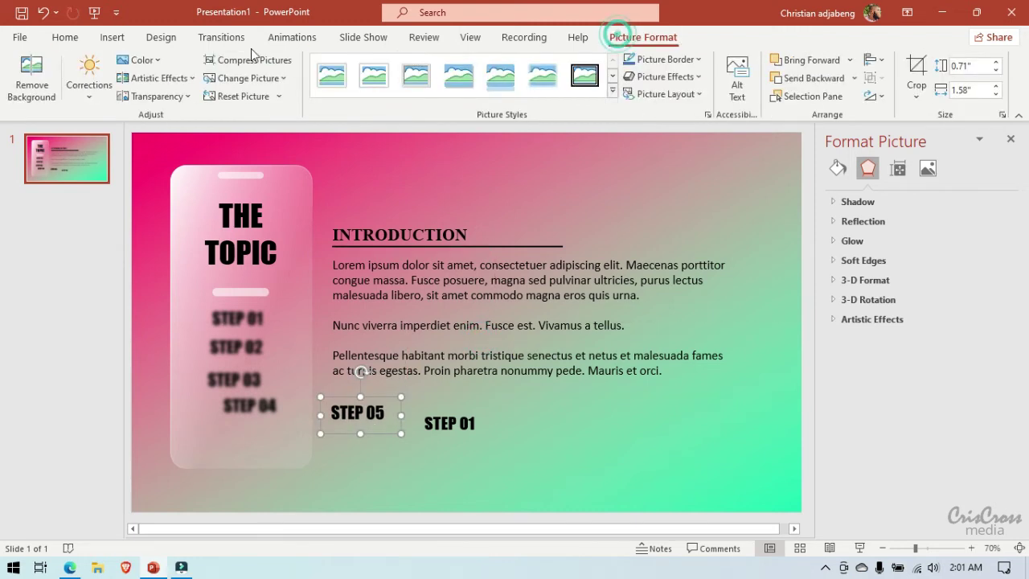
pyautogui.click(188, 78)
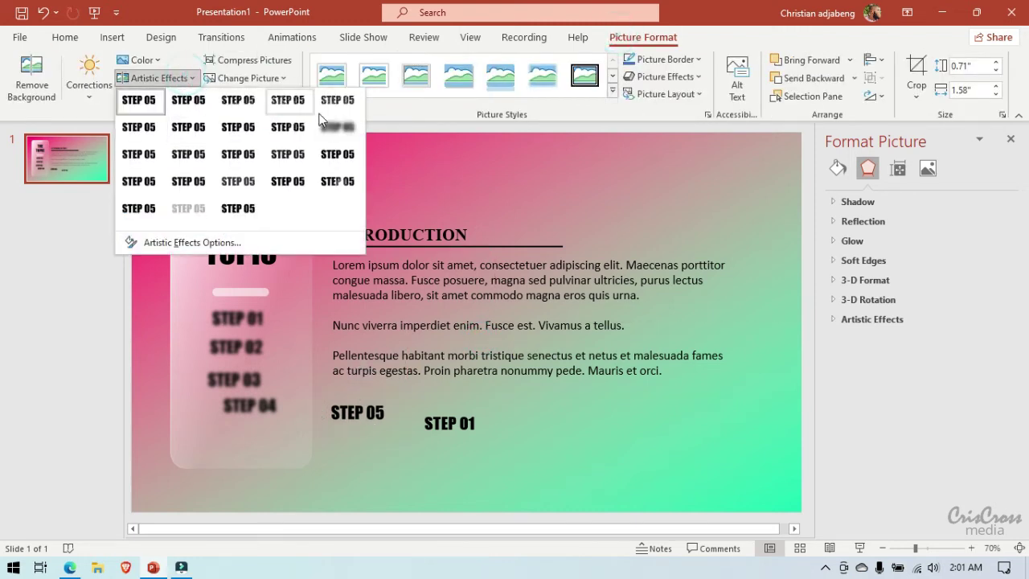
pyautogui.click(337, 127)
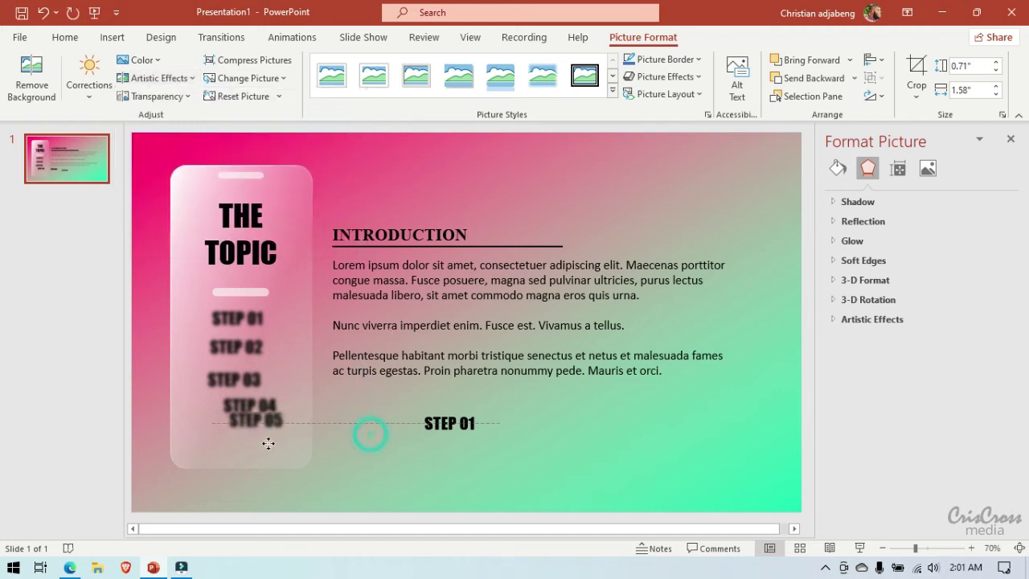
pyautogui.moveTo(363, 435); pyautogui.dragTo(245, 448)
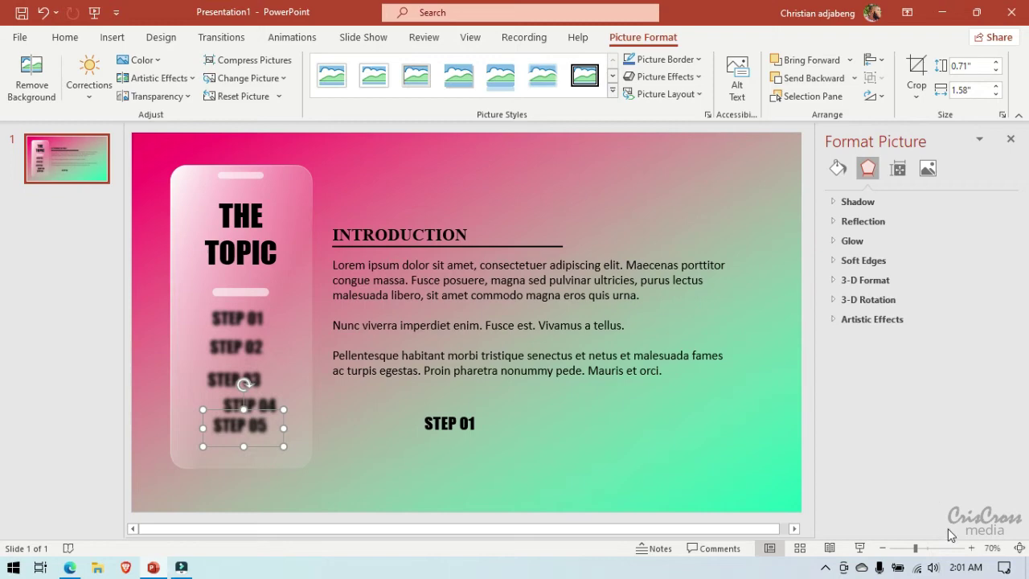
# Step: Zoom in to about 220% and line up STEP 02 with STEP 01
pyautogui.click(971, 547)
pyautogui.click(972, 547)
pyautogui.click(972, 548)
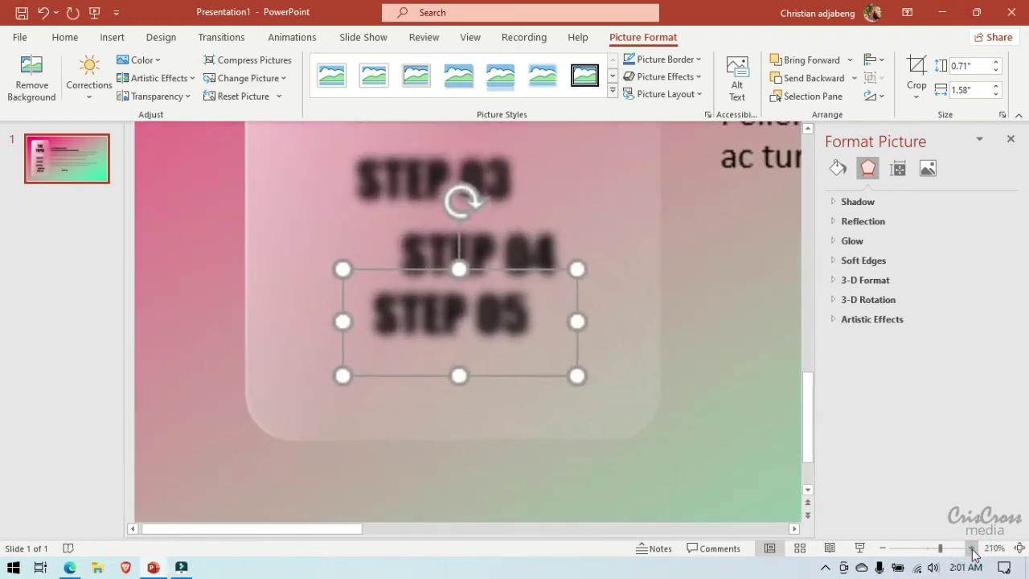
pyautogui.click(972, 547)
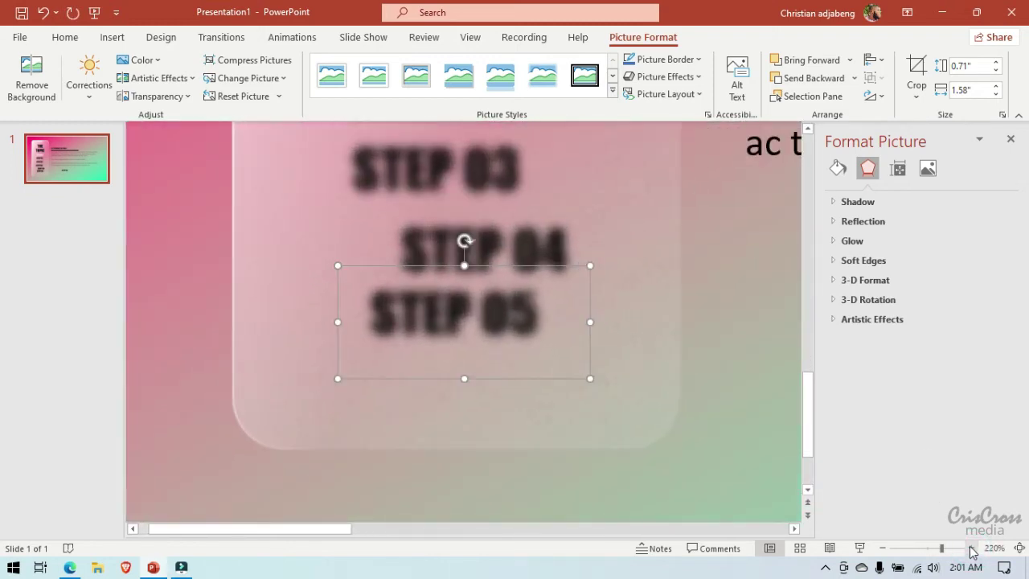
pyautogui.click(808, 129)
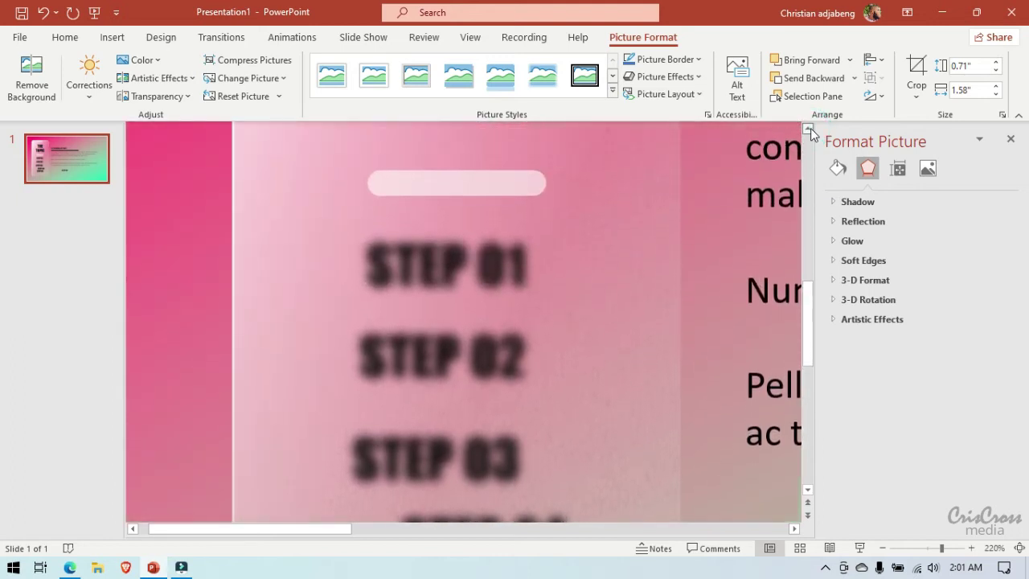
pyautogui.click(502, 282)
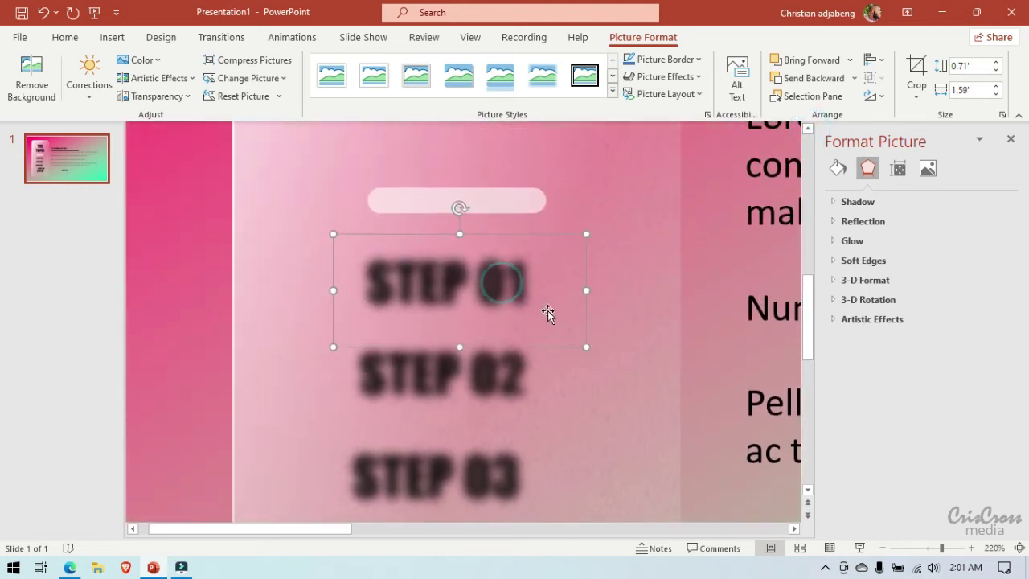
pyautogui.moveTo(552, 347); pyautogui.dragTo(549, 347)
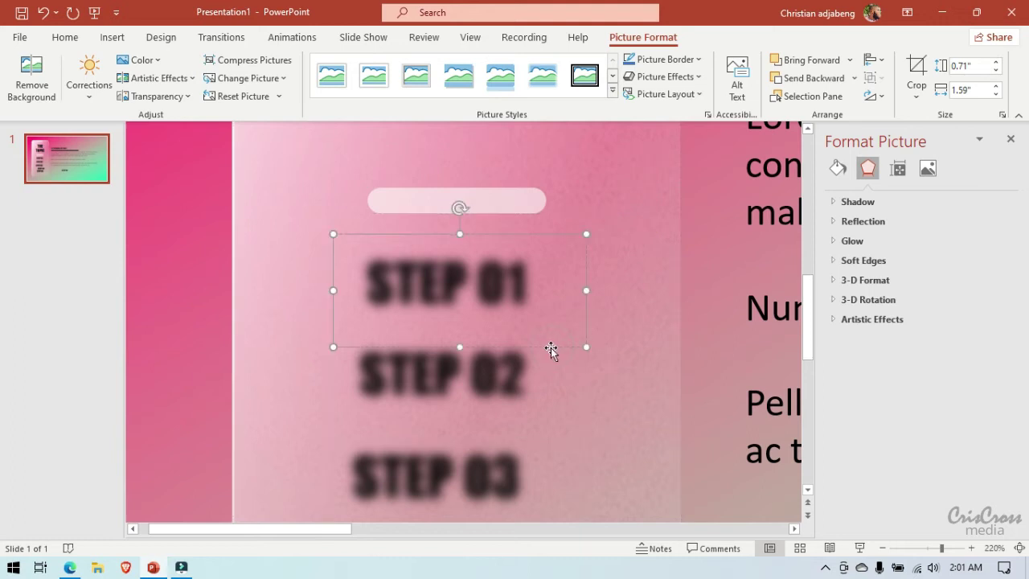
pyautogui.click(515, 370)
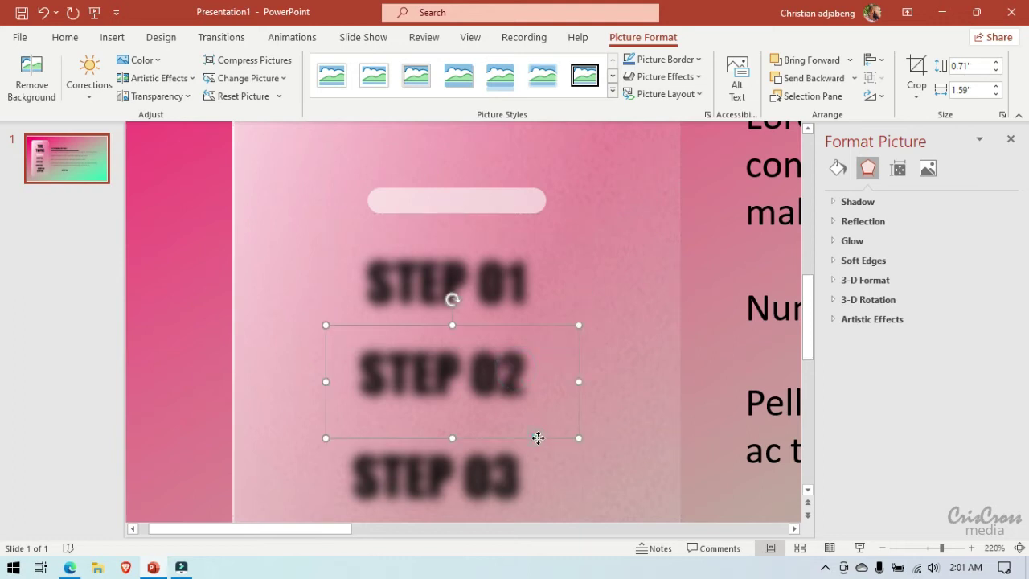
pyautogui.moveTo(538, 438); pyautogui.dragTo(543, 443)
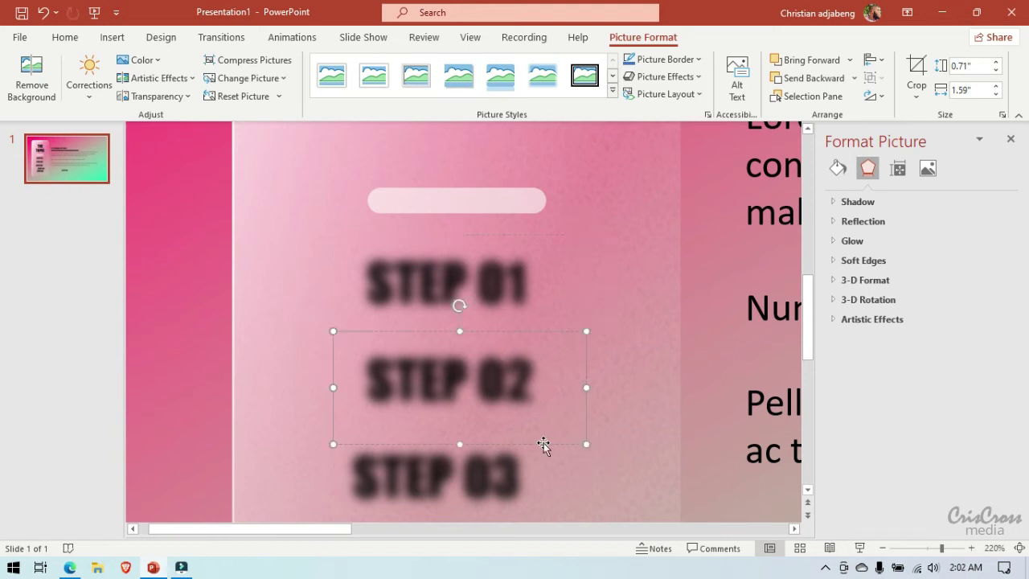
# Step: Align the STEP 03 and STEP 05 pictures with the column using smart guides
pyautogui.click(807, 490)
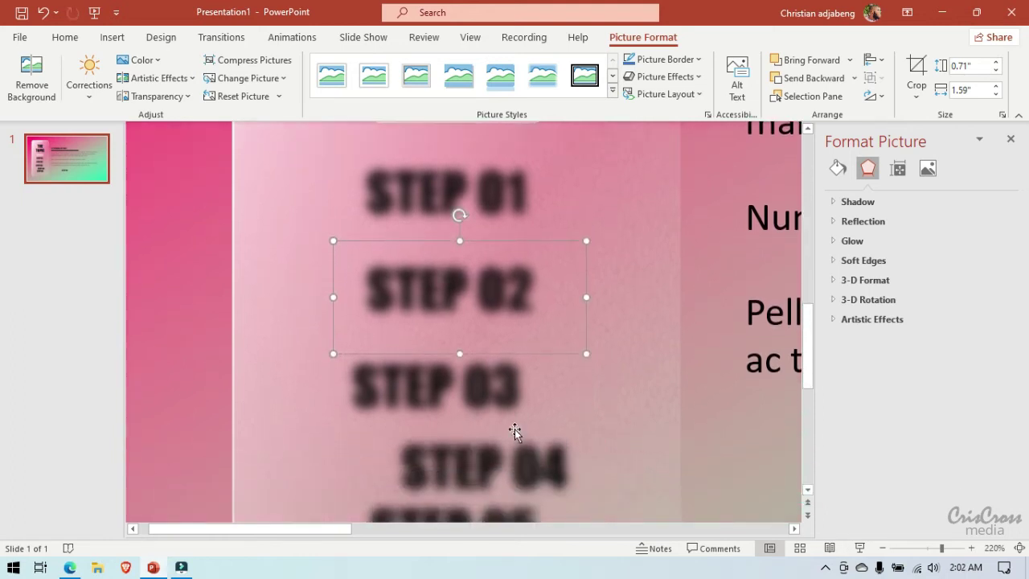
pyautogui.click(504, 404)
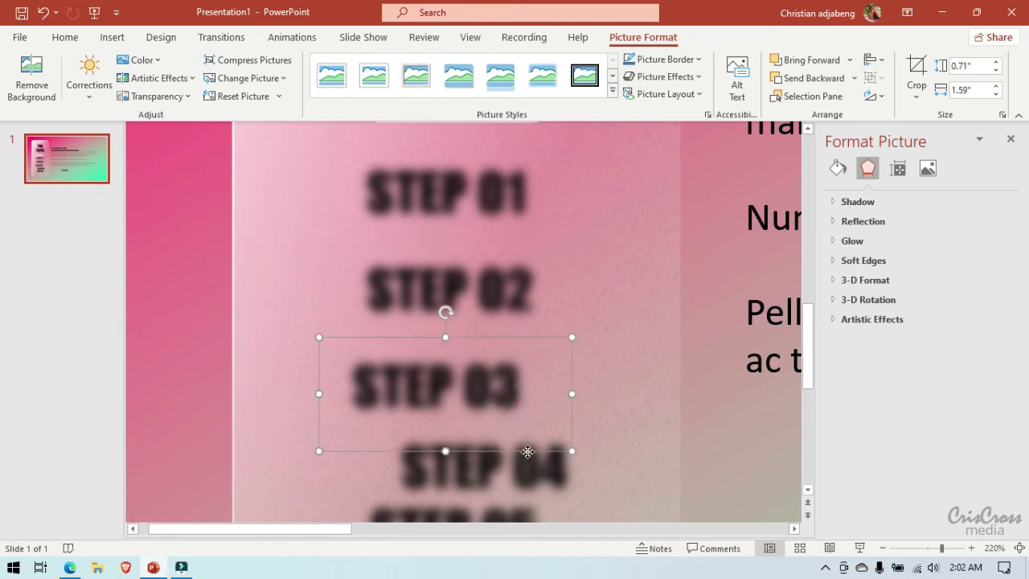
pyautogui.moveTo(527, 452); pyautogui.dragTo(540, 454)
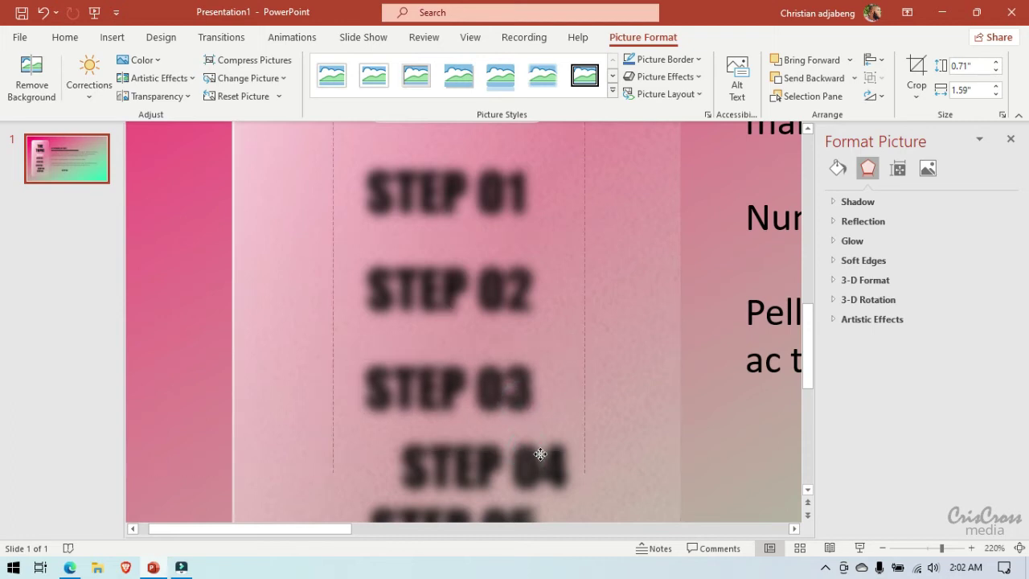
pyautogui.moveTo(540, 455); pyautogui.dragTo(541, 455)
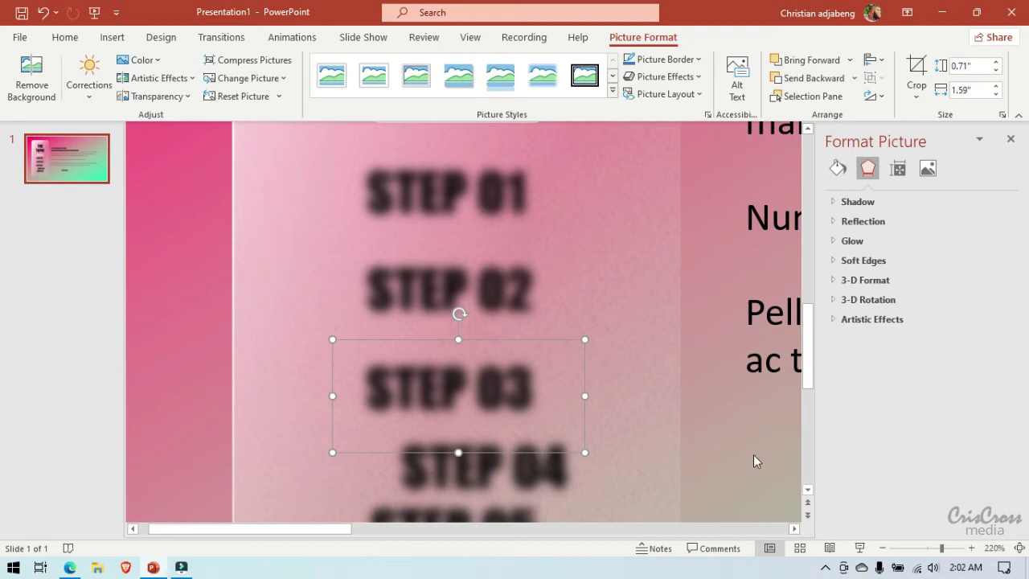
pyautogui.click(808, 492)
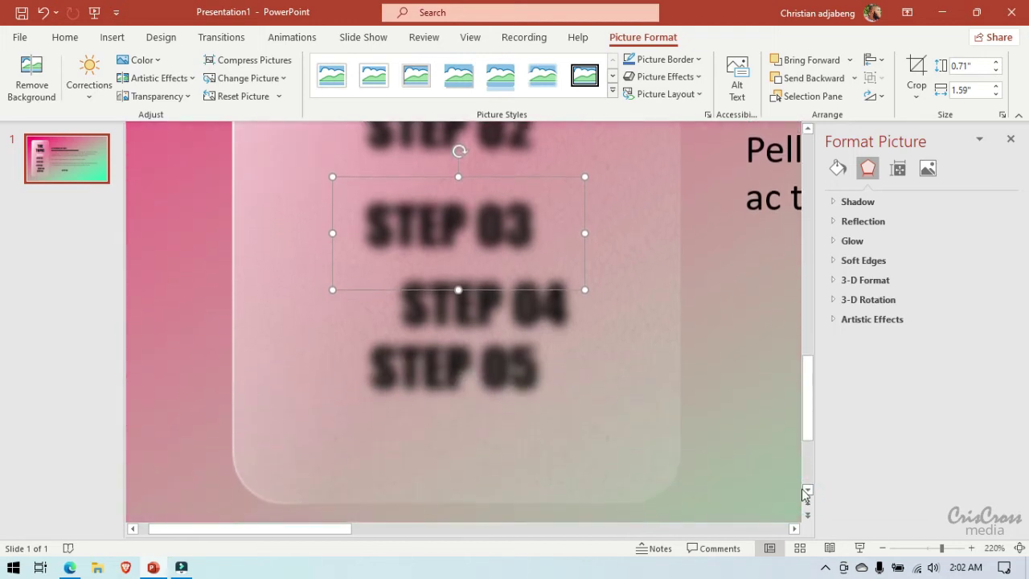
pyautogui.click(523, 375)
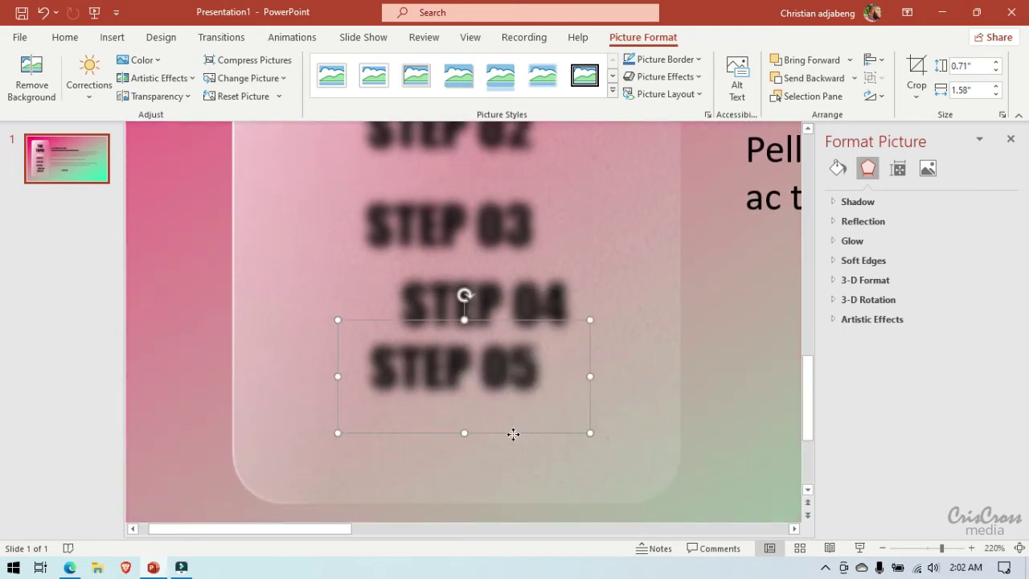
pyautogui.moveTo(510, 429); pyautogui.dragTo(516, 460)
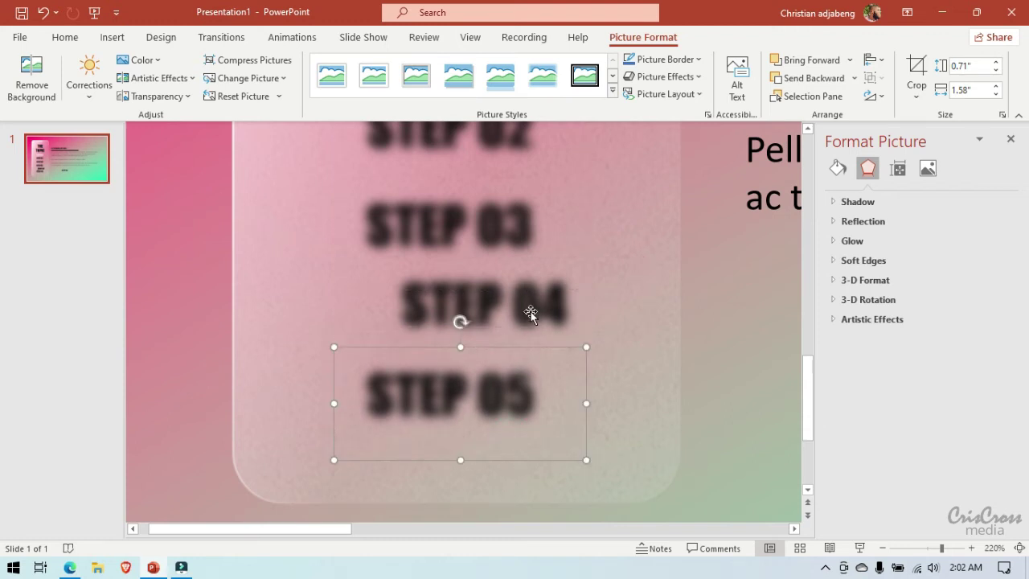
# Step: Move STEP 04 into line and lower STEP 05 so the spacing is even
pyautogui.click(533, 307)
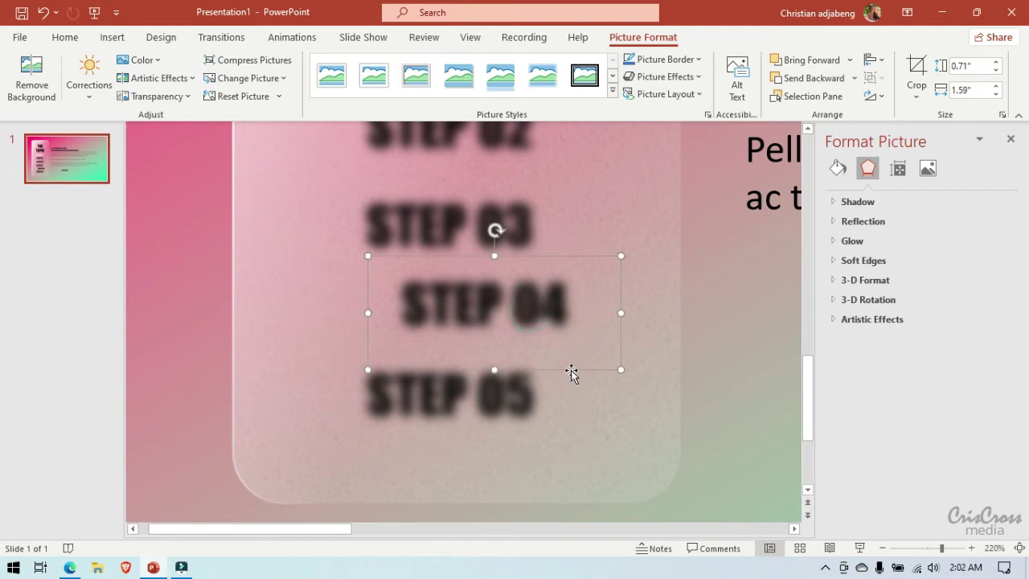
pyautogui.moveTo(571, 371); pyautogui.dragTo(541, 388)
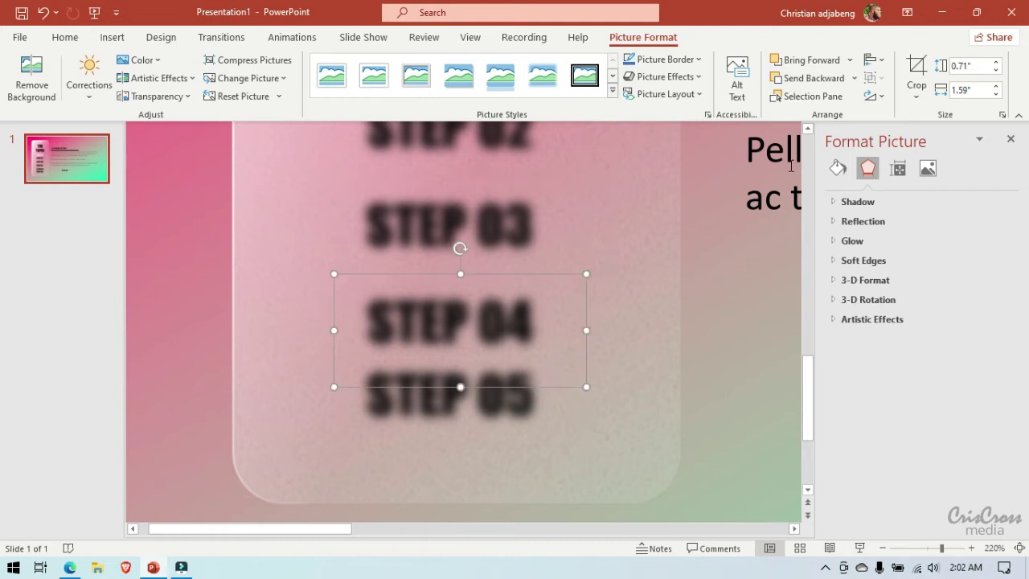
pyautogui.click(807, 128)
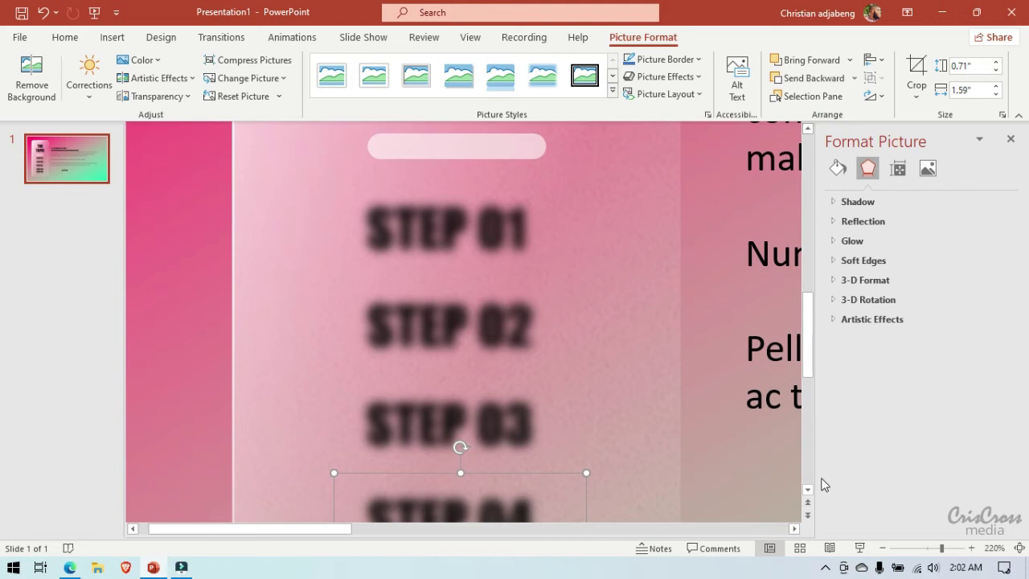
pyautogui.click(807, 491)
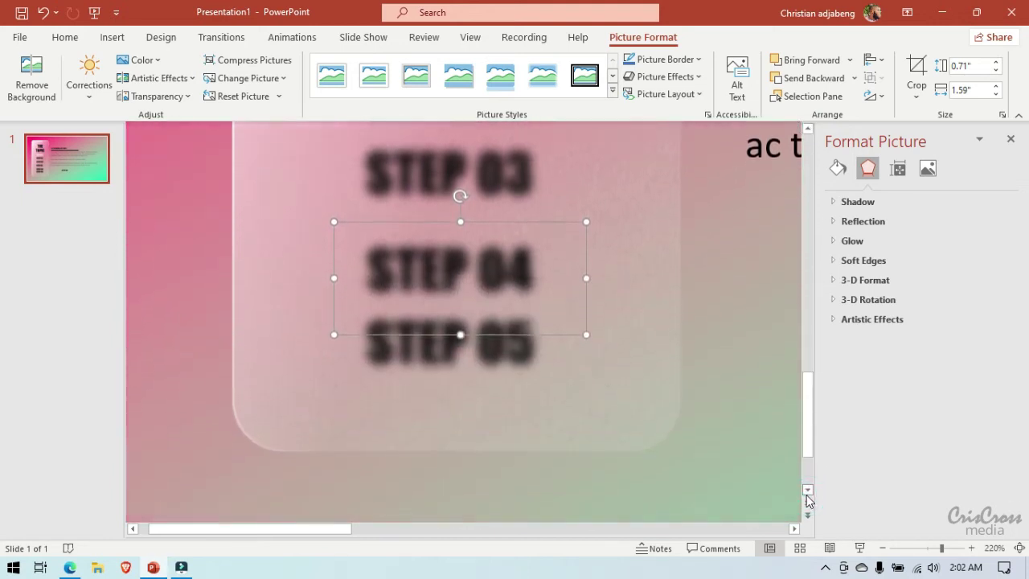
pyautogui.click(523, 351)
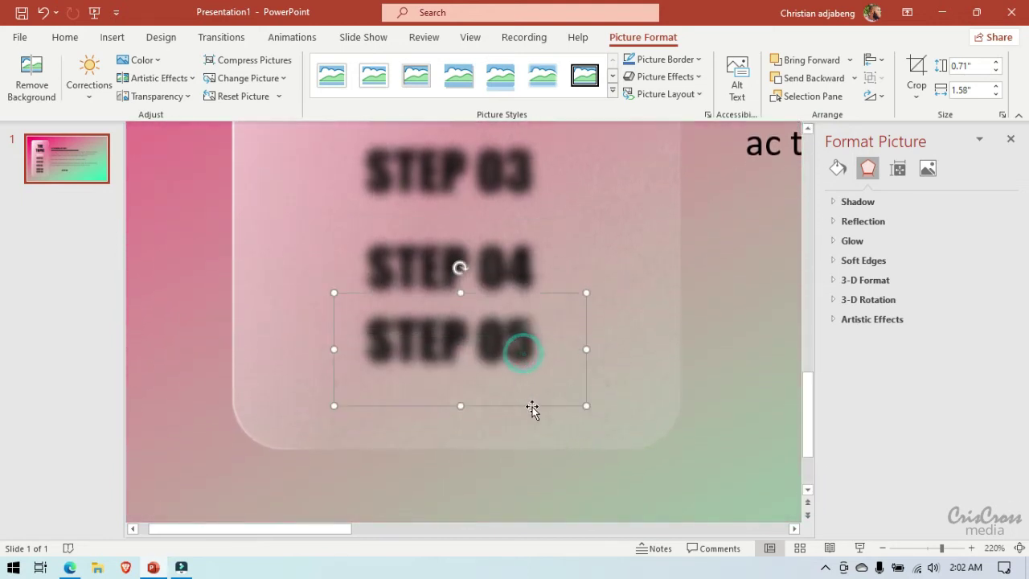
pyautogui.moveTo(533, 409); pyautogui.dragTo(533, 432)
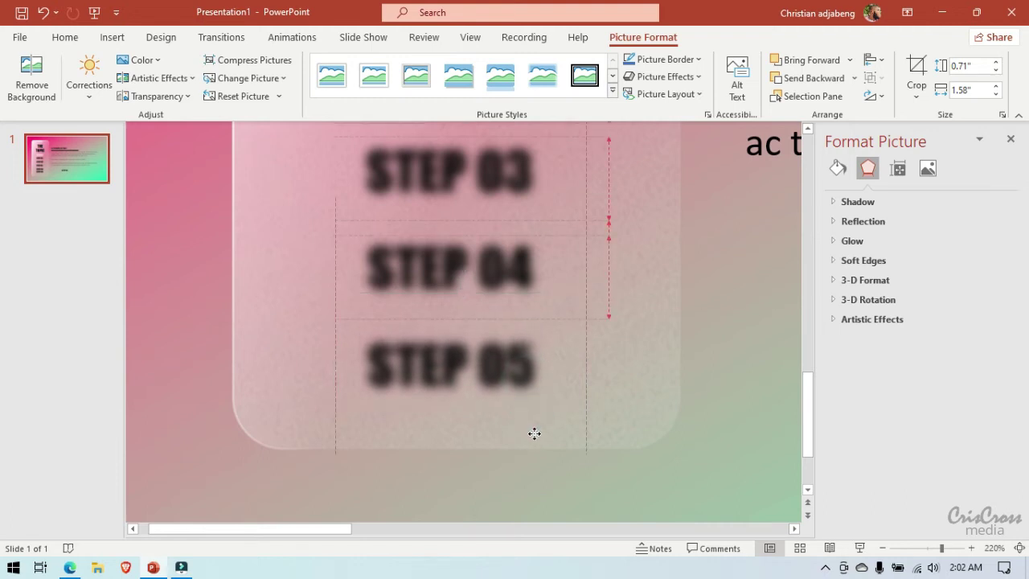
pyautogui.moveTo(534, 433); pyautogui.dragTo(534, 433)
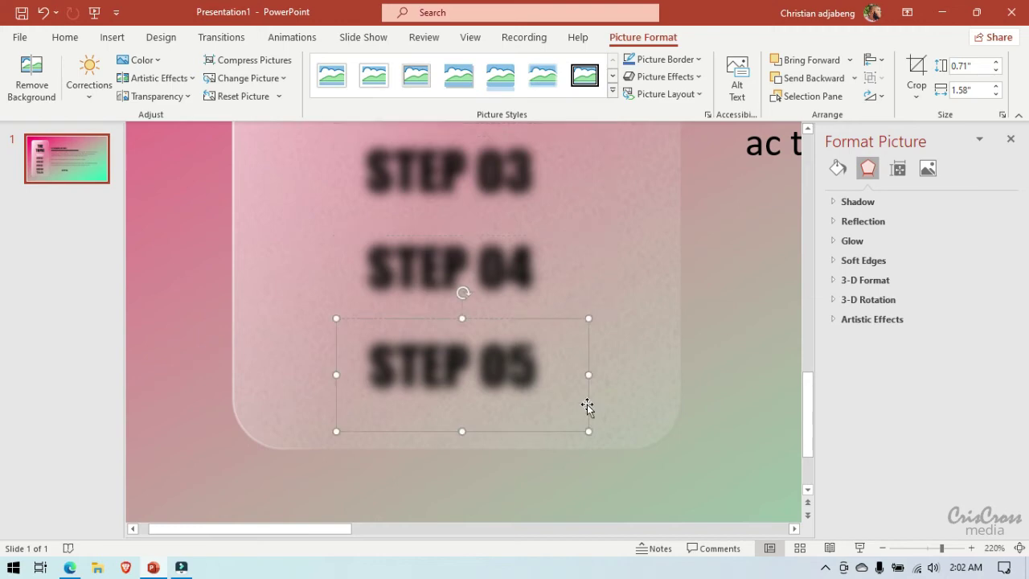
pyautogui.click(705, 337)
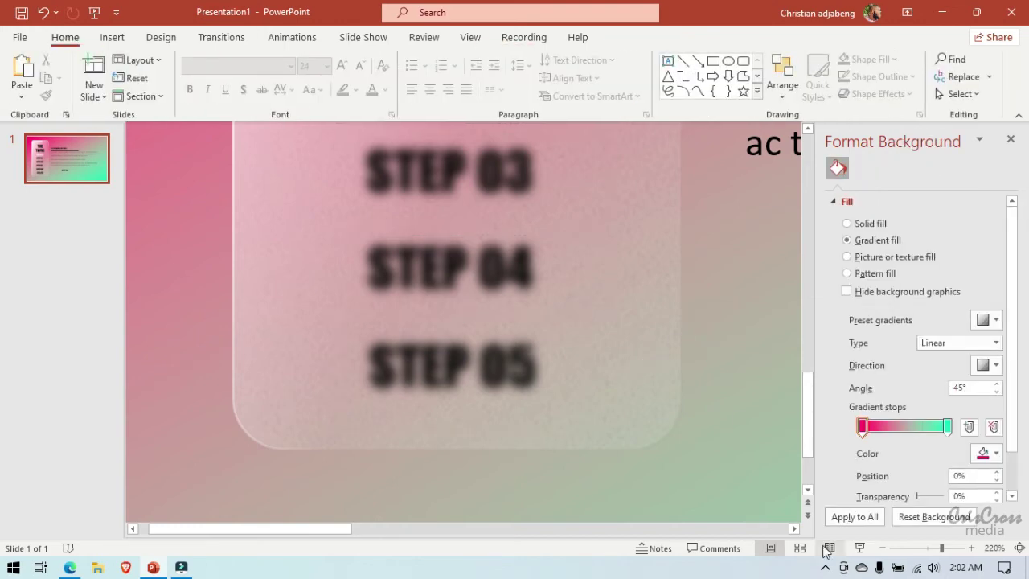
# Step: Zoom out to the whole slide and move the small rounded bar near the slide bottom
pyautogui.click(881, 547)
pyautogui.click(882, 548)
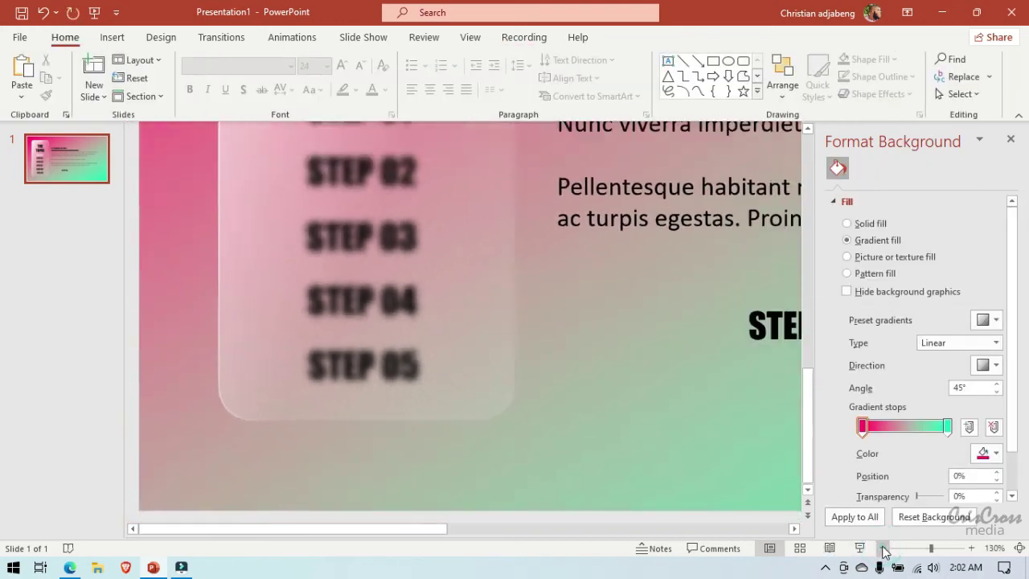
pyautogui.click(881, 548)
pyautogui.click(882, 547)
pyautogui.click(882, 547)
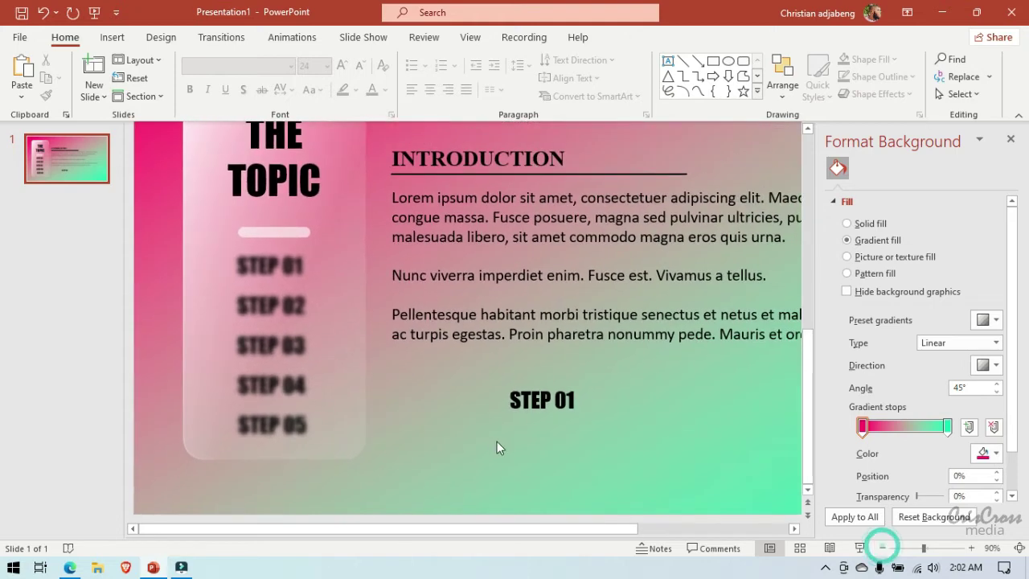
pyautogui.click(290, 233)
pyautogui.moveTo(290, 233); pyautogui.dragTo(462, 476)
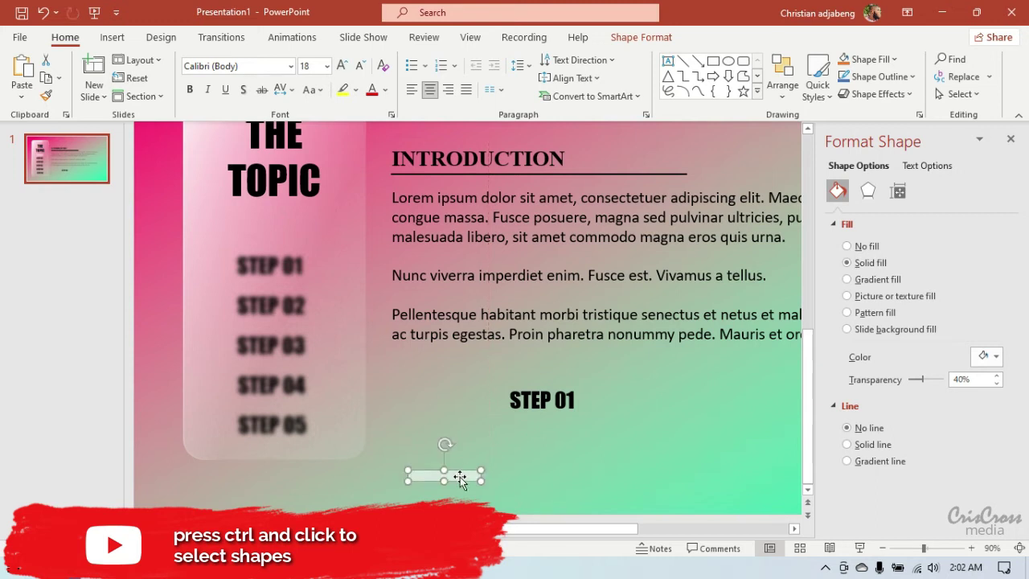
# Step: Select the five blurred STEP pictures, then move the rounded bar onto the card above STEP 01
pyautogui.click(297, 428)
pyautogui.keyDown('ctrl'); pyautogui.click(298, 392); pyautogui.keyUp('ctrl')
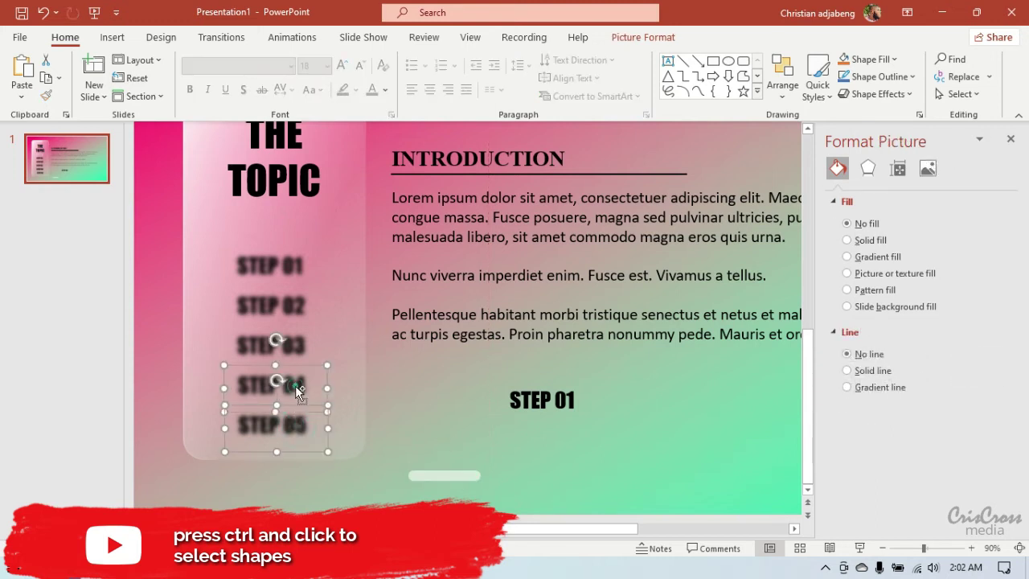
pyautogui.keyDown('ctrl'); pyautogui.click(296, 358); pyautogui.keyUp('ctrl')
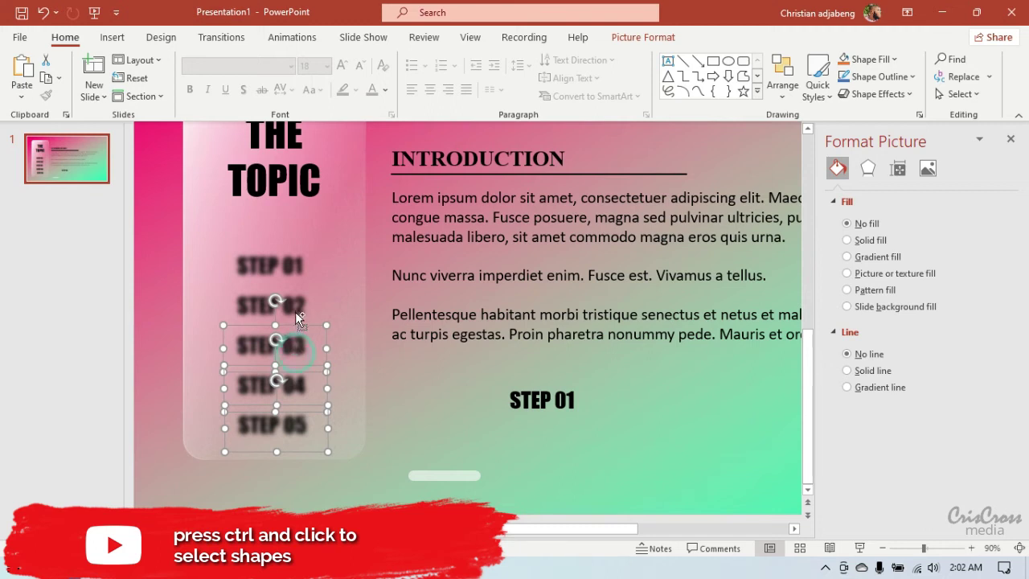
pyautogui.keyDown('ctrl'); pyautogui.click(296, 316); pyautogui.keyUp('ctrl')
pyautogui.keyDown('ctrl'); pyautogui.click(296, 267); pyautogui.keyUp('ctrl')
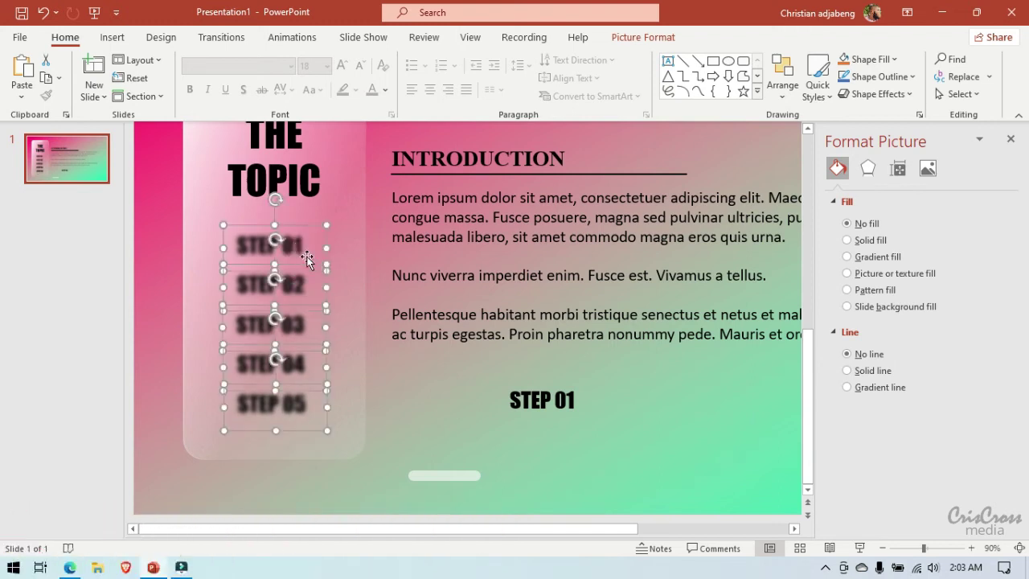
pyautogui.click(436, 407)
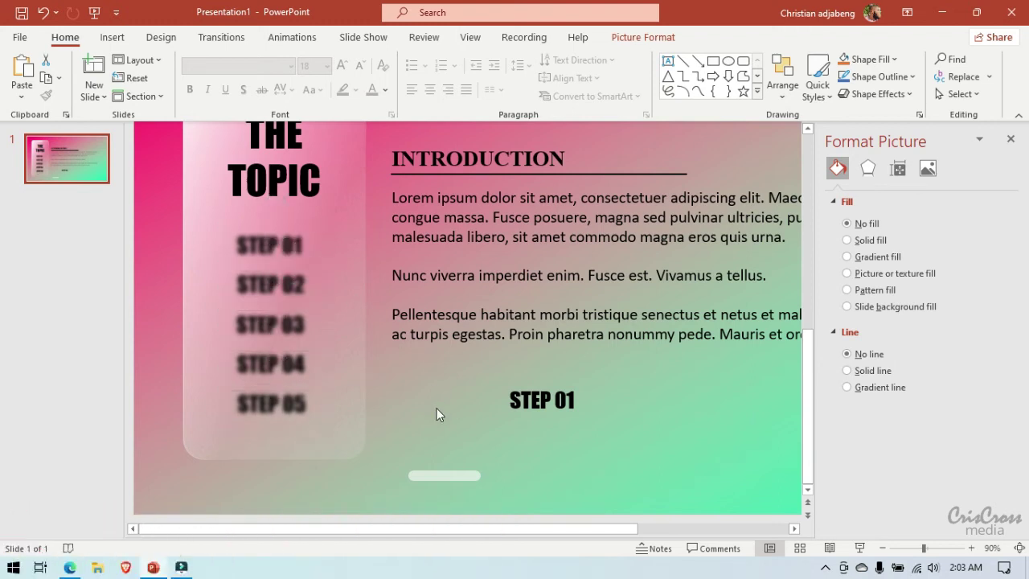
pyautogui.click(447, 480)
pyautogui.moveTo(448, 480); pyautogui.dragTo(234, 220)
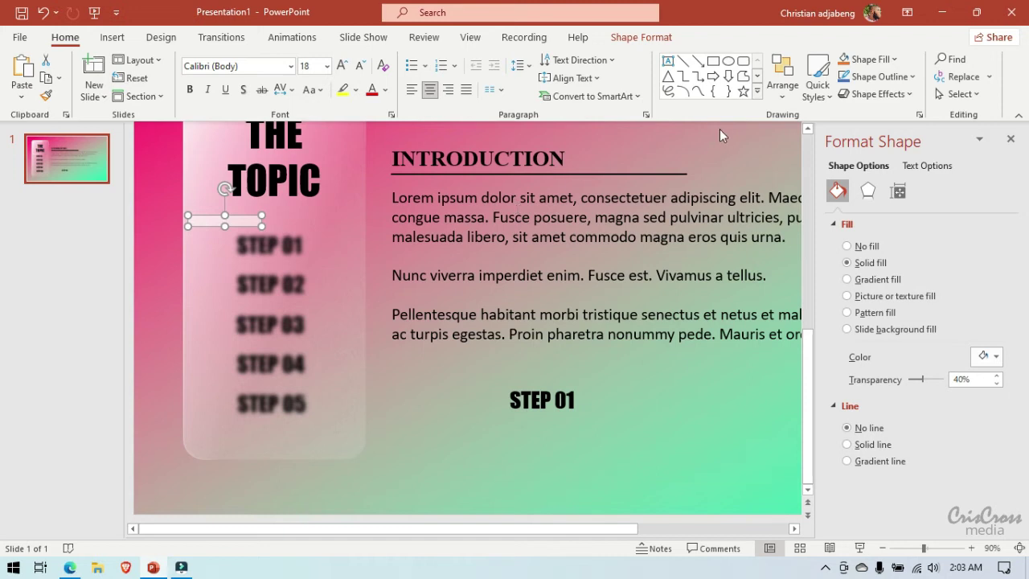
# Step: Bring the bar to the front and enlarge it into a bigger rounded pill
pyautogui.click(782, 80)
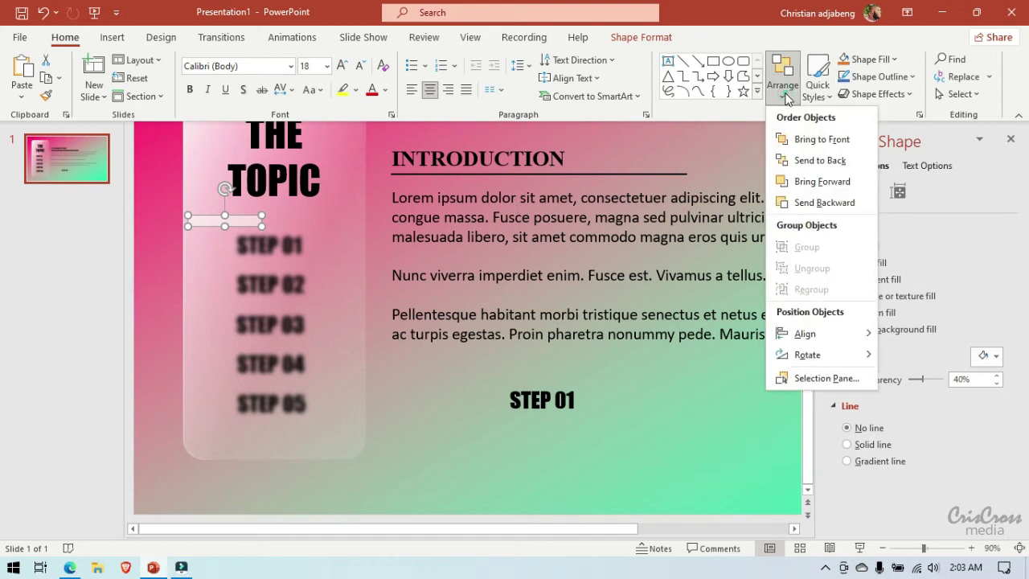
pyautogui.click(797, 141)
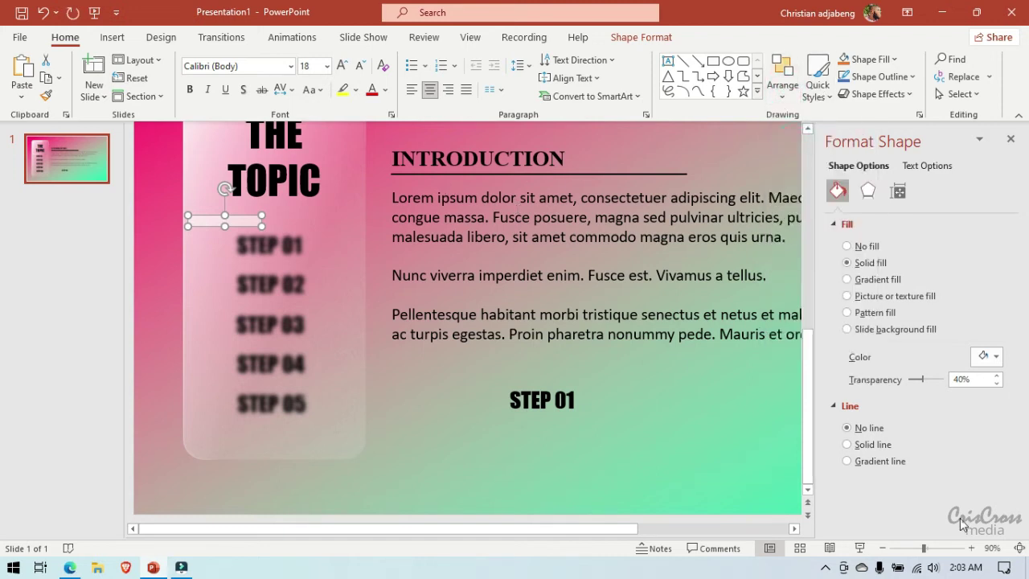
pyautogui.click(971, 547)
pyautogui.click(971, 547)
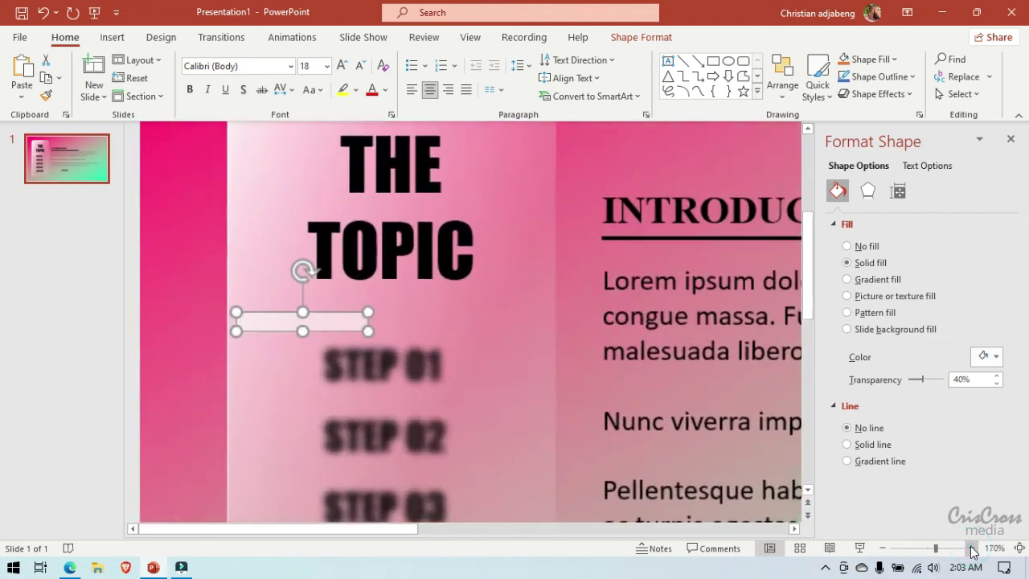
pyautogui.click(972, 548)
pyautogui.click(972, 548)
pyautogui.click(972, 548)
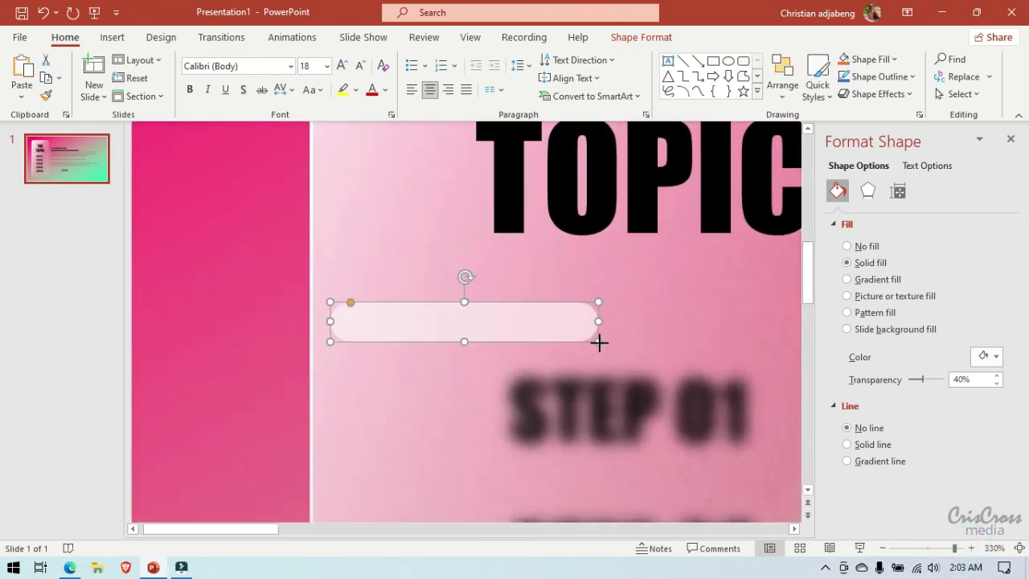
pyautogui.moveTo(599, 342); pyautogui.dragTo(687, 404)
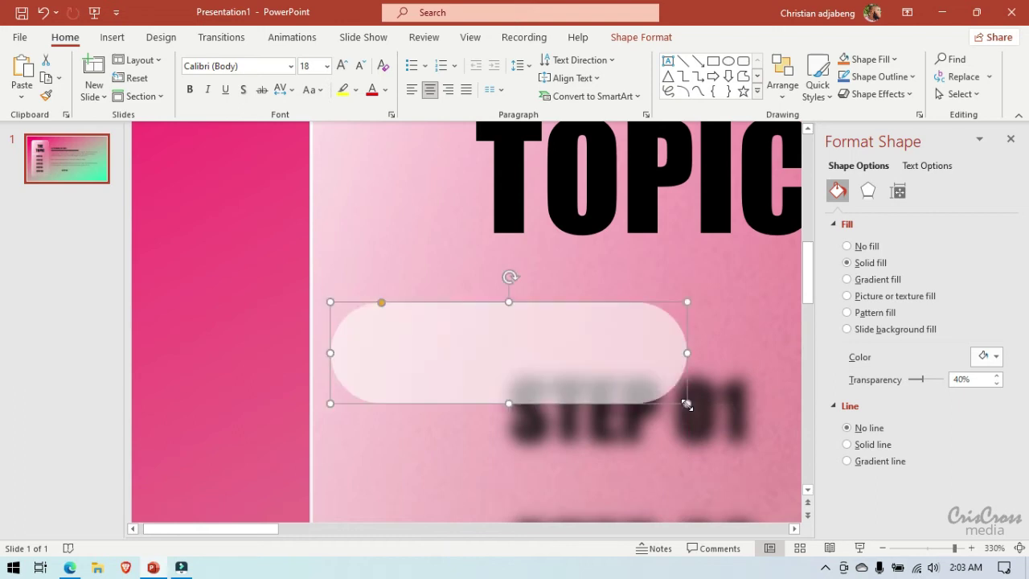
# Step: Position the translucent pill centred over the blurred STEP 01 label
pyautogui.click(793, 528)
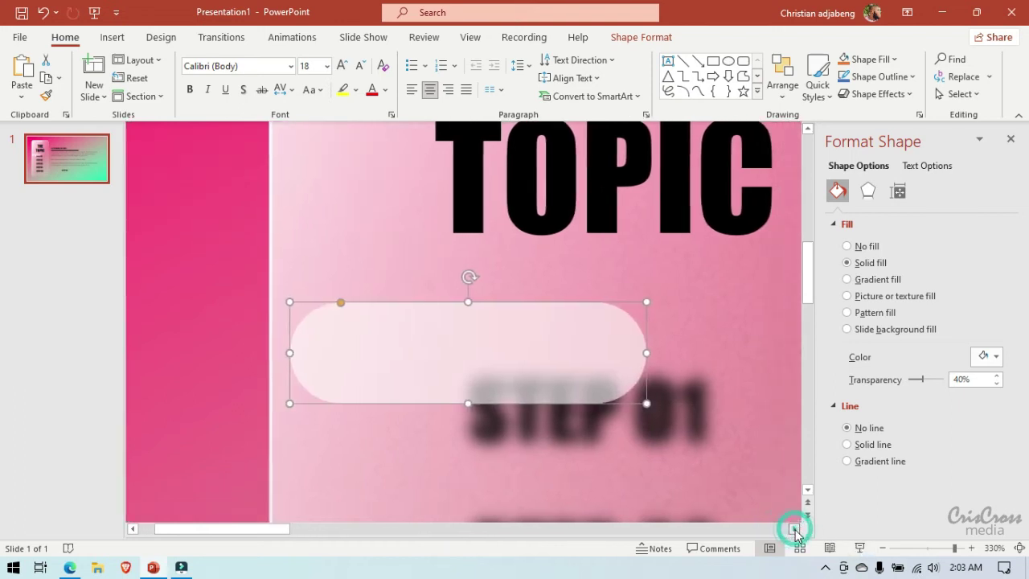
pyautogui.click(793, 528)
pyautogui.moveTo(285, 348); pyautogui.dragTo(385, 407)
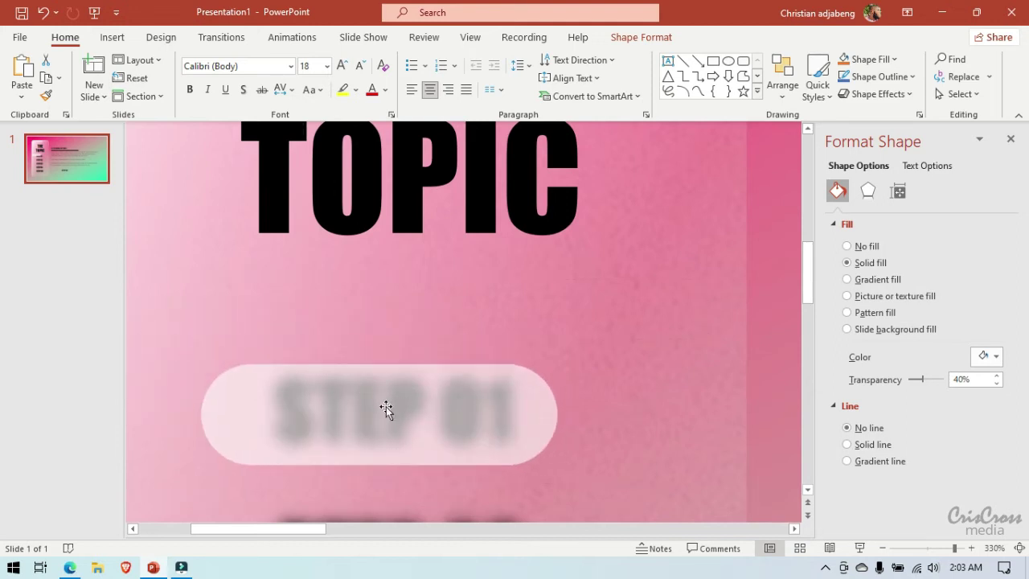
pyautogui.moveTo(386, 408); pyautogui.dragTo(386, 408)
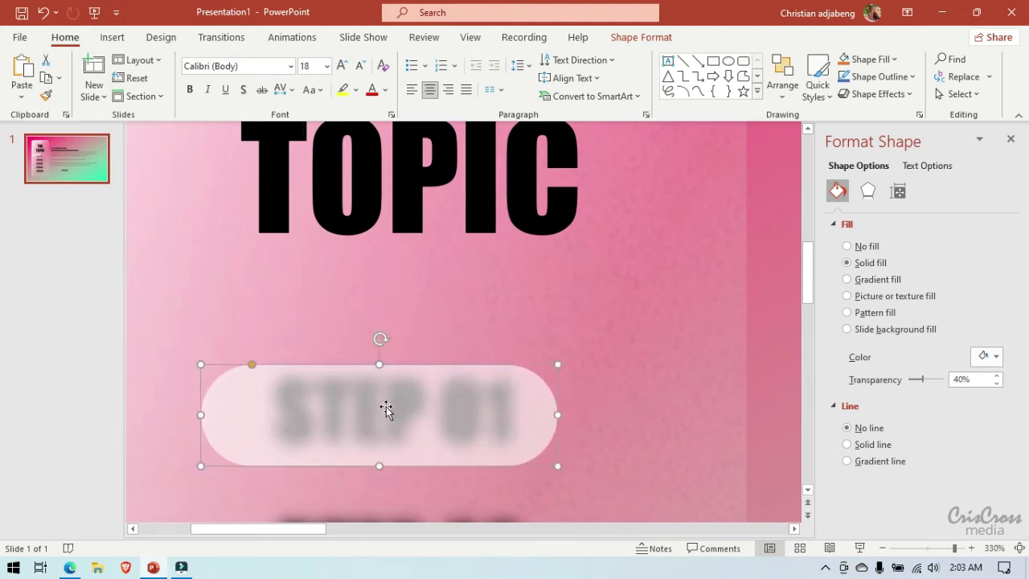
pyautogui.click(82, 169)
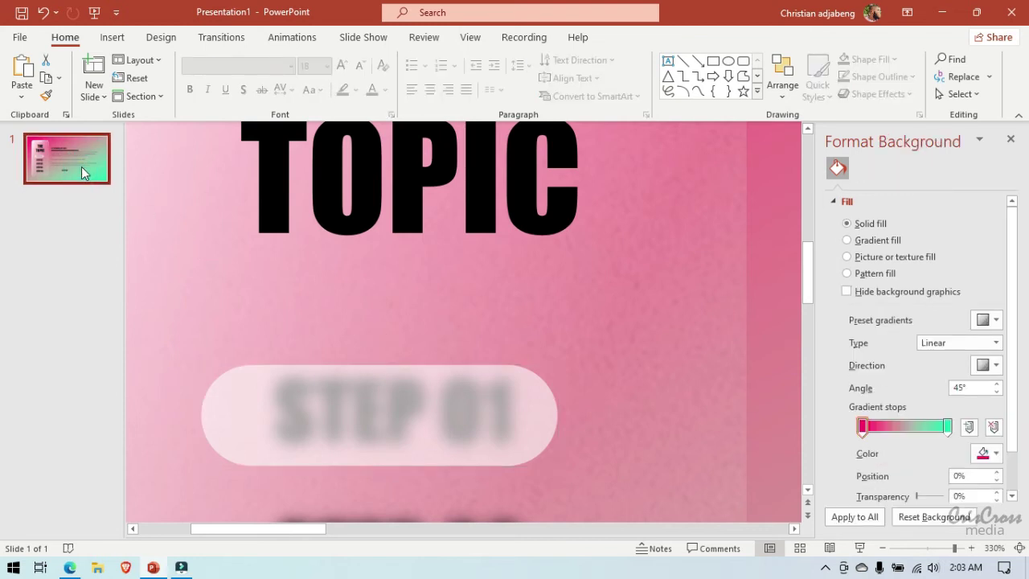
# Step: Apply the Morph transition to slide 1 and duplicate it as slide 2
pyautogui.click(205, 43)
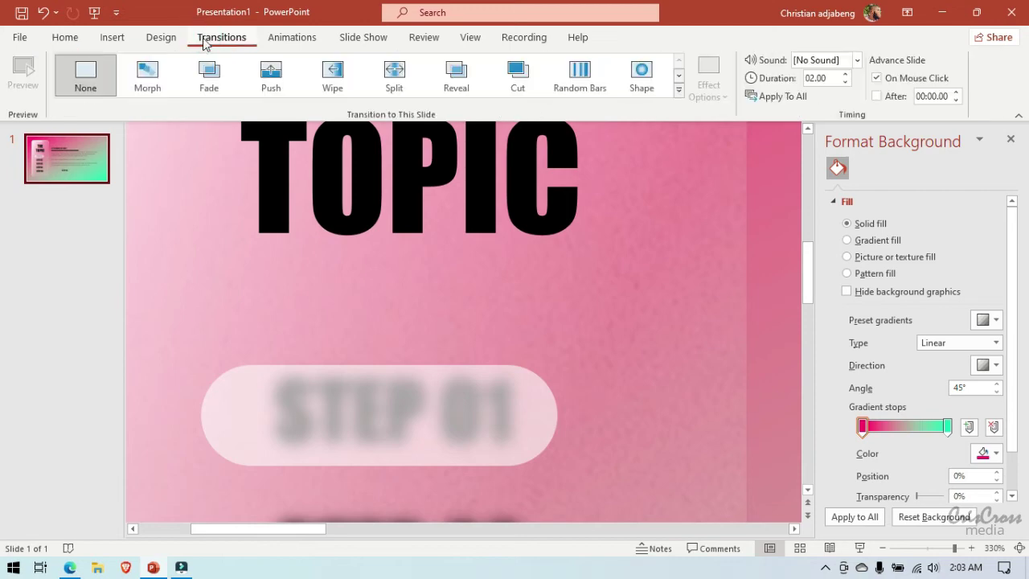
pyautogui.click(145, 74)
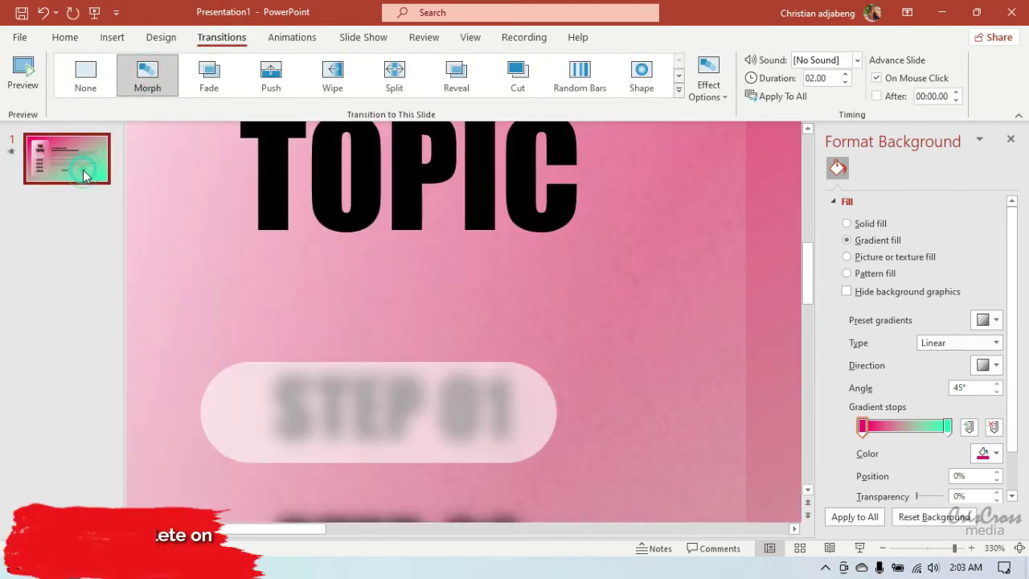
pyautogui.rightClick(85, 170)
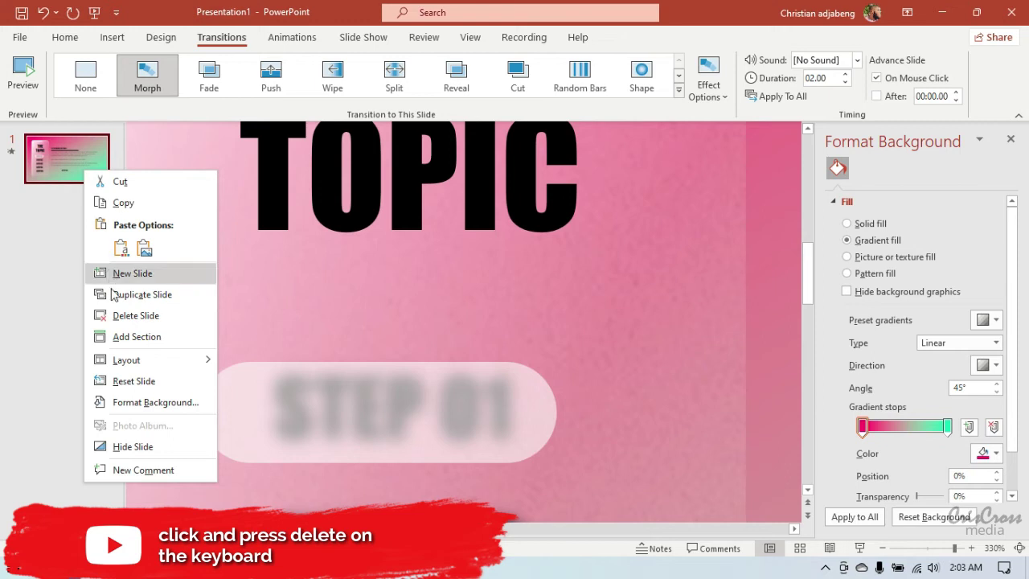
pyautogui.click(108, 294)
# Step: On slide 1, delete the highlight pill and the sharp STEP 01 caption
pyautogui.click(83, 168)
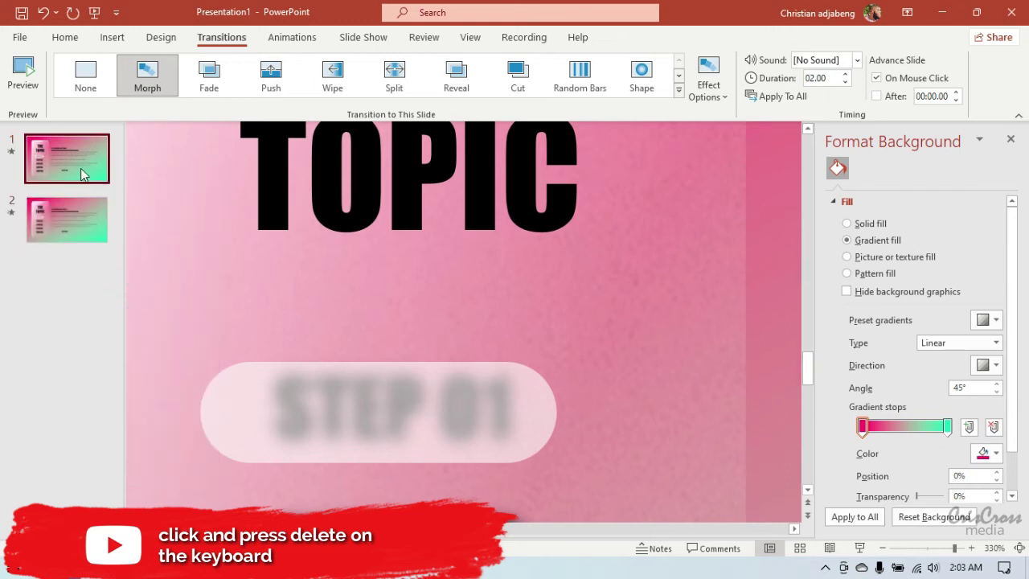
pyautogui.click(437, 412)
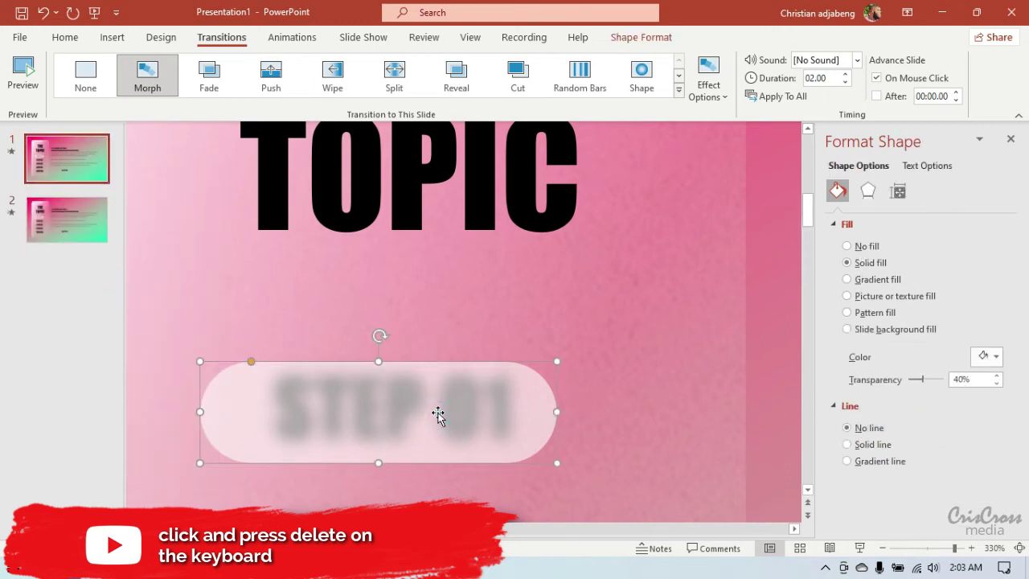
pyautogui.press('Delete')
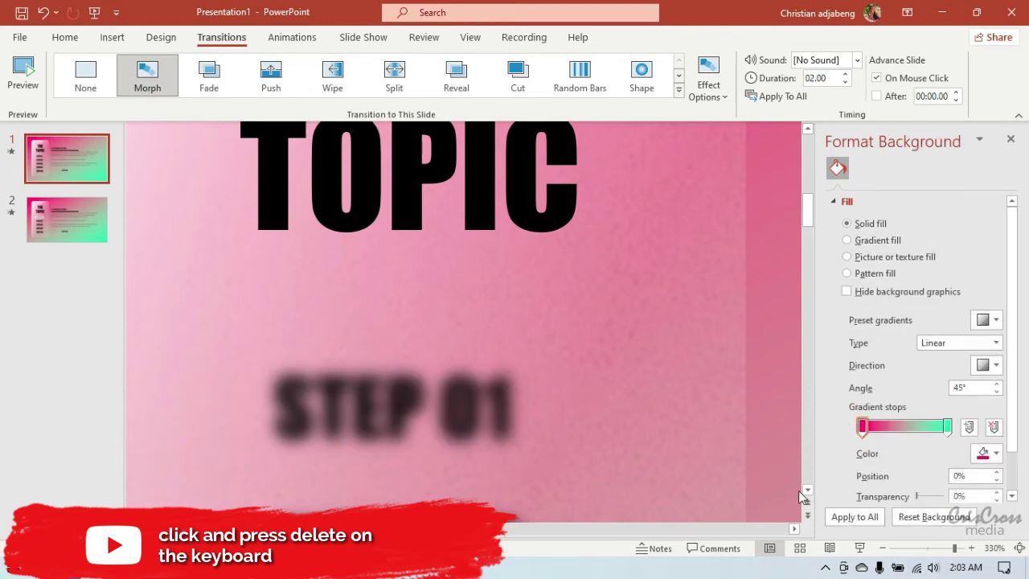
pyautogui.click(881, 547)
pyautogui.click(882, 547)
pyautogui.click(882, 548)
pyautogui.click(882, 549)
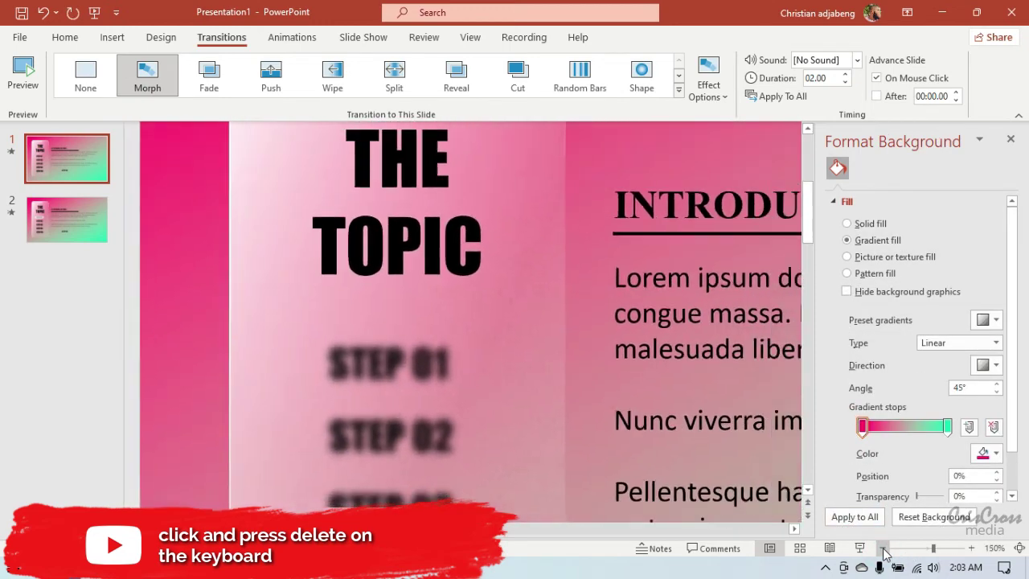
pyautogui.click(883, 552)
pyautogui.click(882, 547)
pyautogui.click(882, 548)
pyautogui.click(882, 547)
pyautogui.click(882, 548)
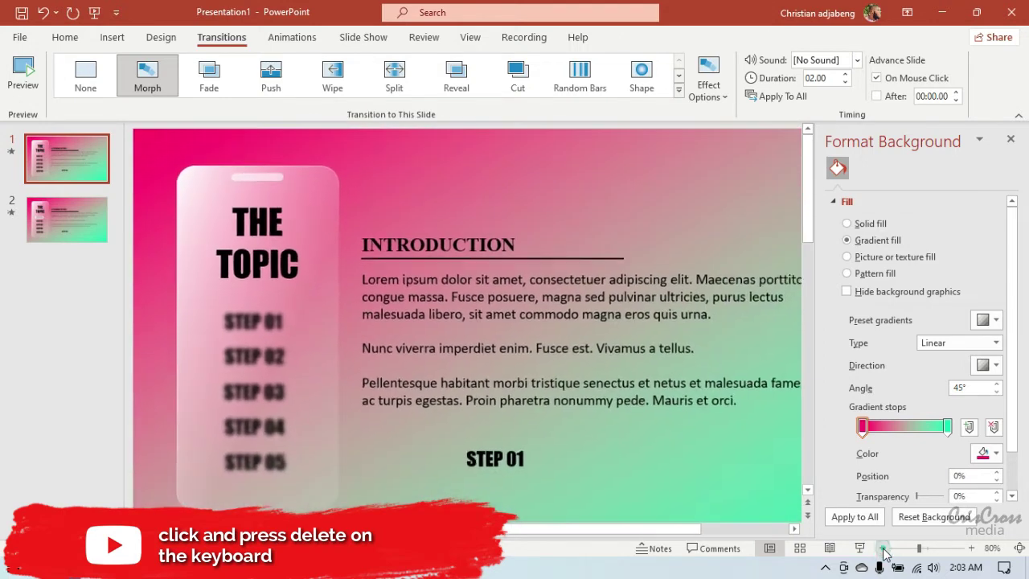
pyautogui.click(881, 547)
pyautogui.click(446, 423)
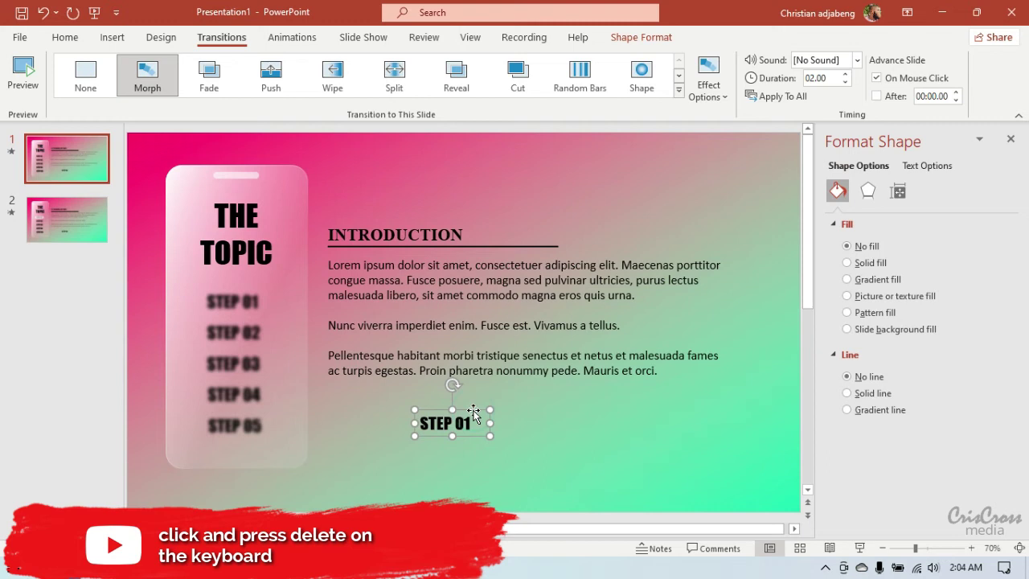
pyautogui.press('Delete')
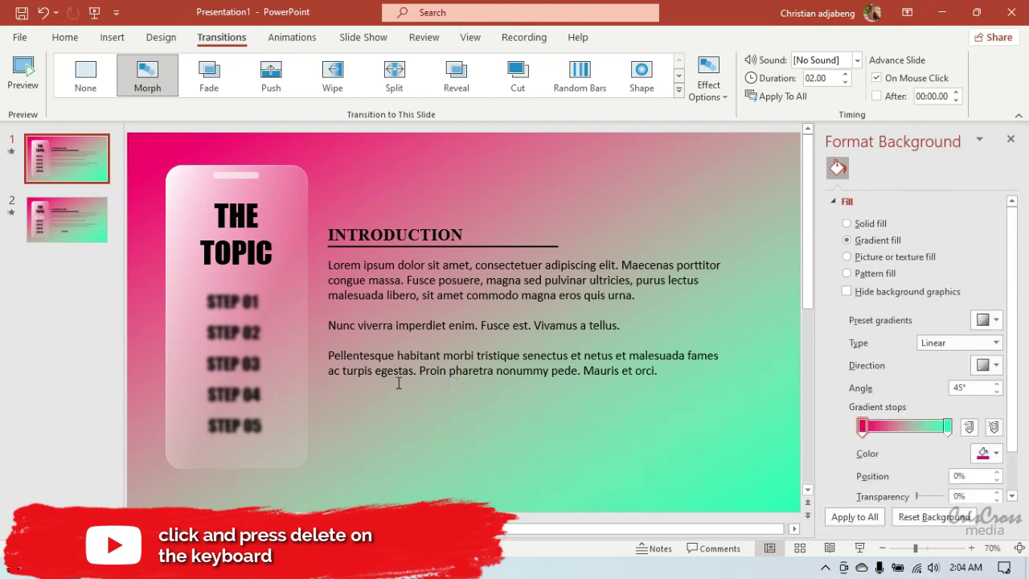
# Step: On slide 2, edit the INTRODUCTION heading to read THE HEADING
pyautogui.click(92, 225)
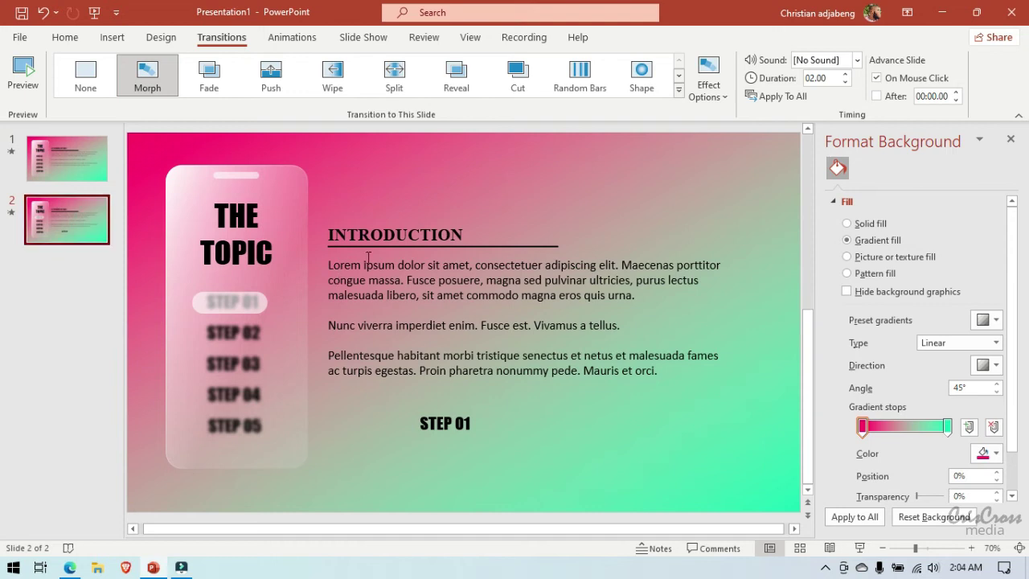
pyautogui.click(462, 234)
pyautogui.write('THE HEADING')
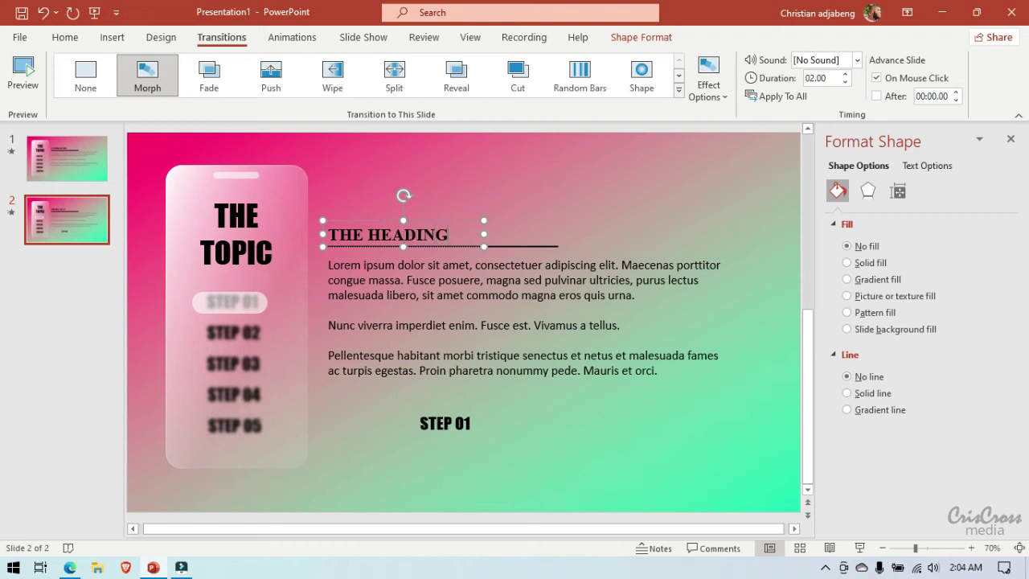
pyautogui.click(251, 304)
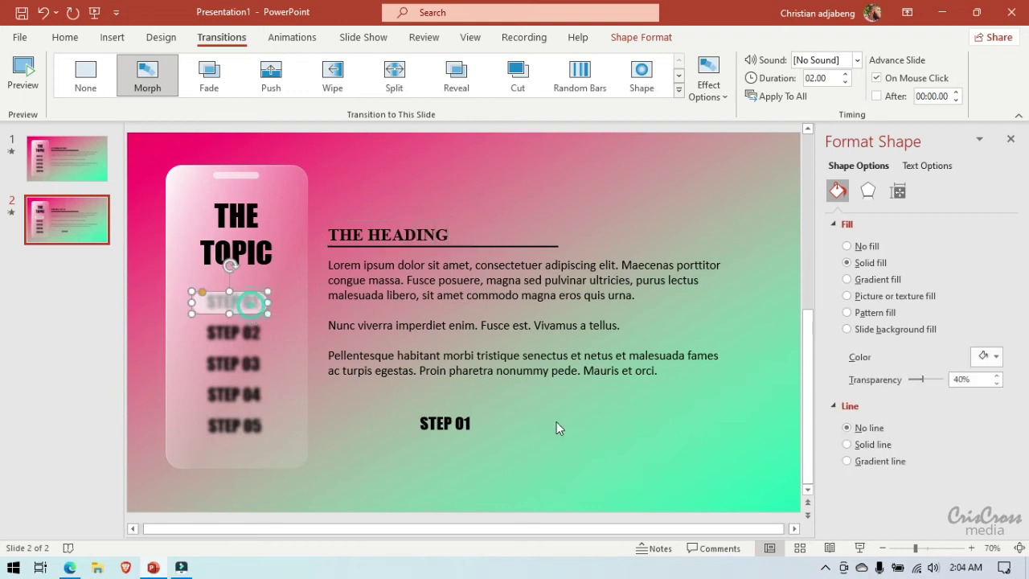
# Step: Move the sharp STEP 01 caption up beside the step list near STEP 03
pyautogui.click(971, 547)
pyautogui.click(970, 547)
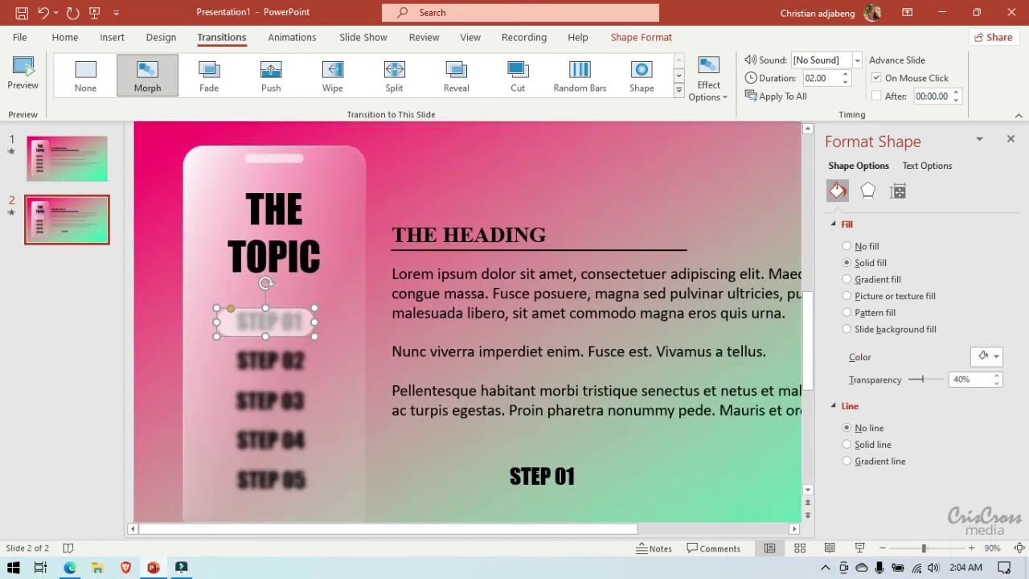
pyautogui.moveTo(540, 482); pyautogui.dragTo(437, 465)
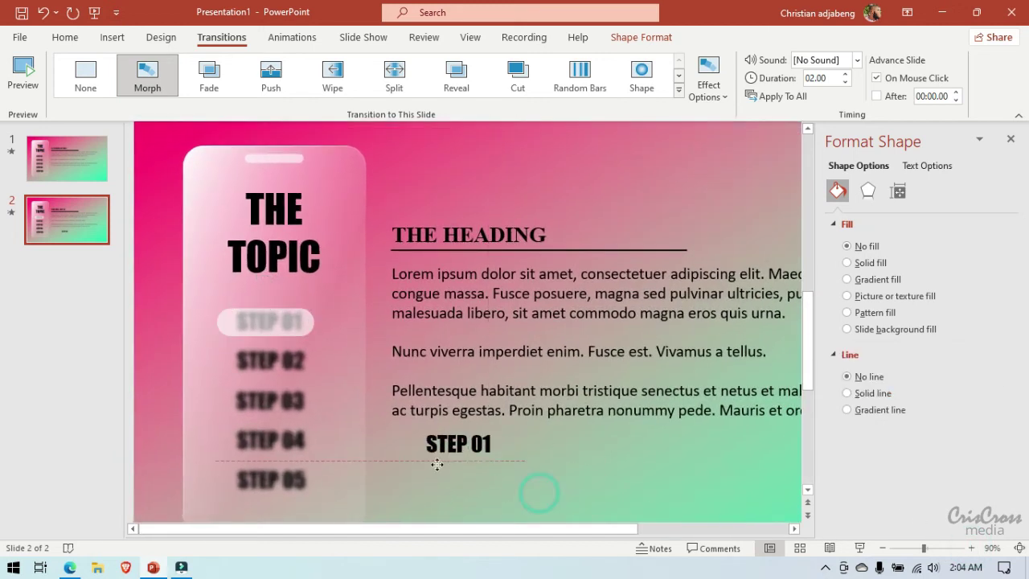
pyautogui.moveTo(437, 465); pyautogui.dragTo(336, 433)
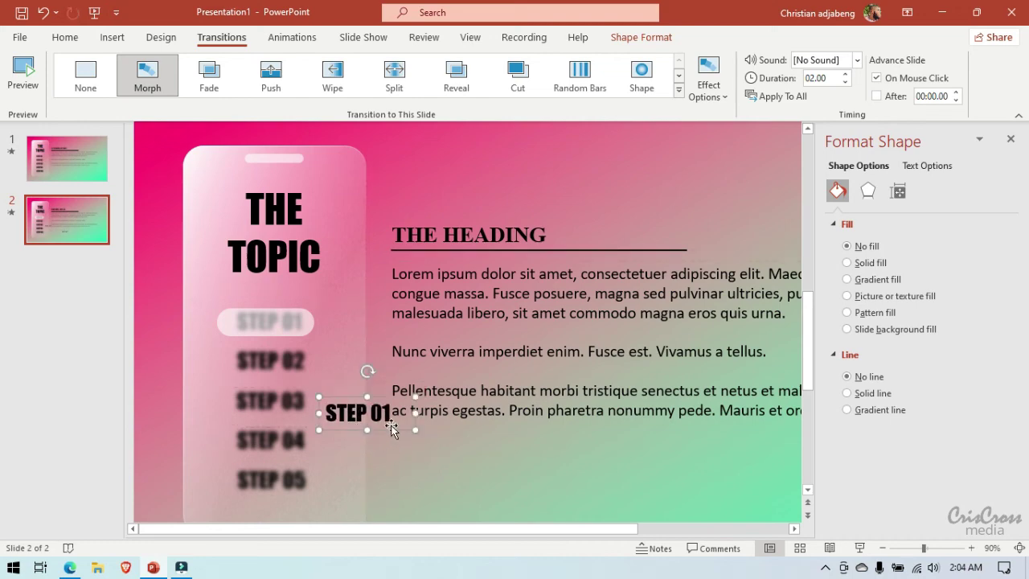
pyautogui.click(297, 330)
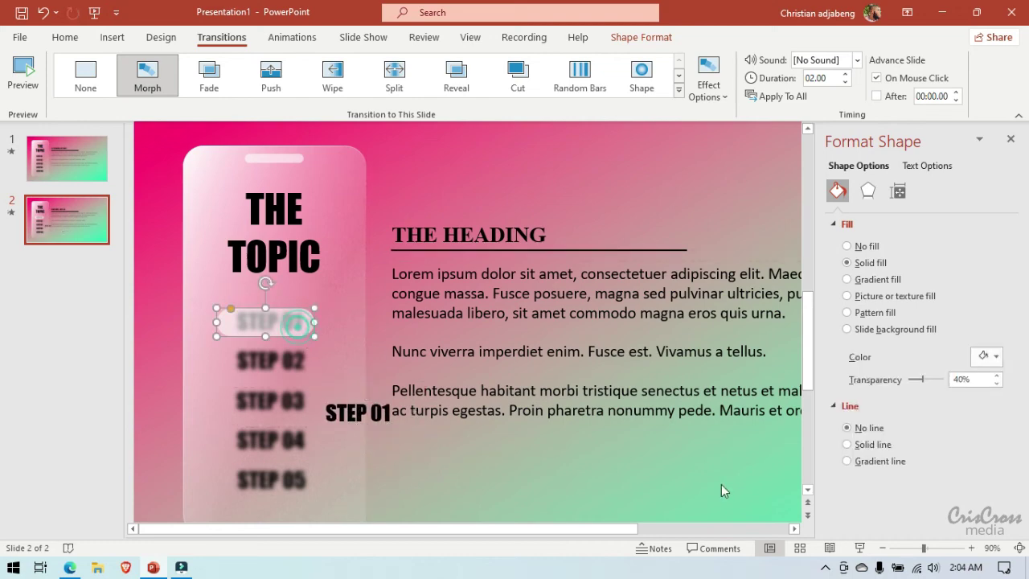
pyautogui.click(971, 548)
pyautogui.click(971, 547)
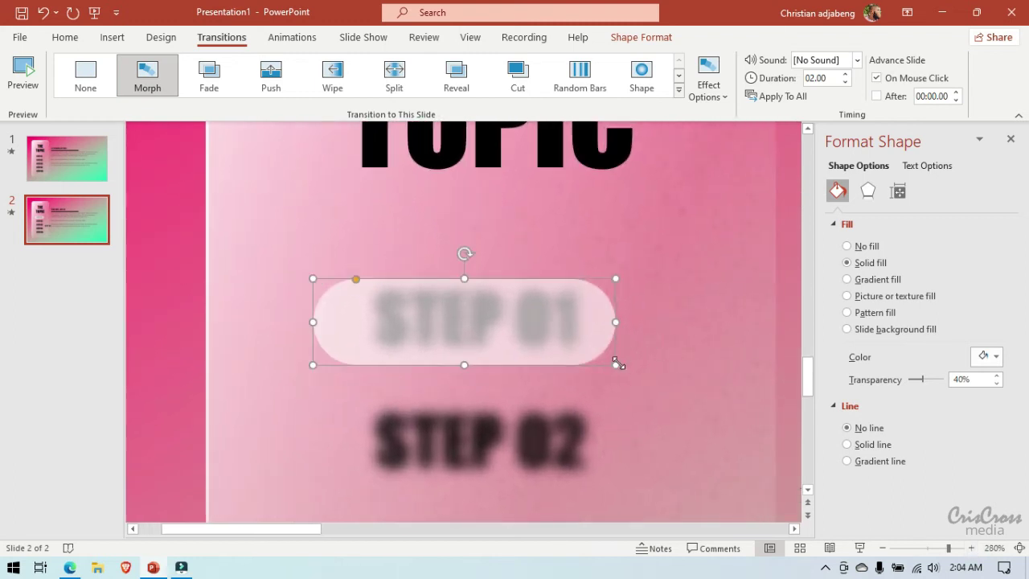
# Step: Widen the STEP 01 pill on both sides, shorten it, and re-centre it over the label
pyautogui.moveTo(614, 365); pyautogui.dragTo(745, 394)
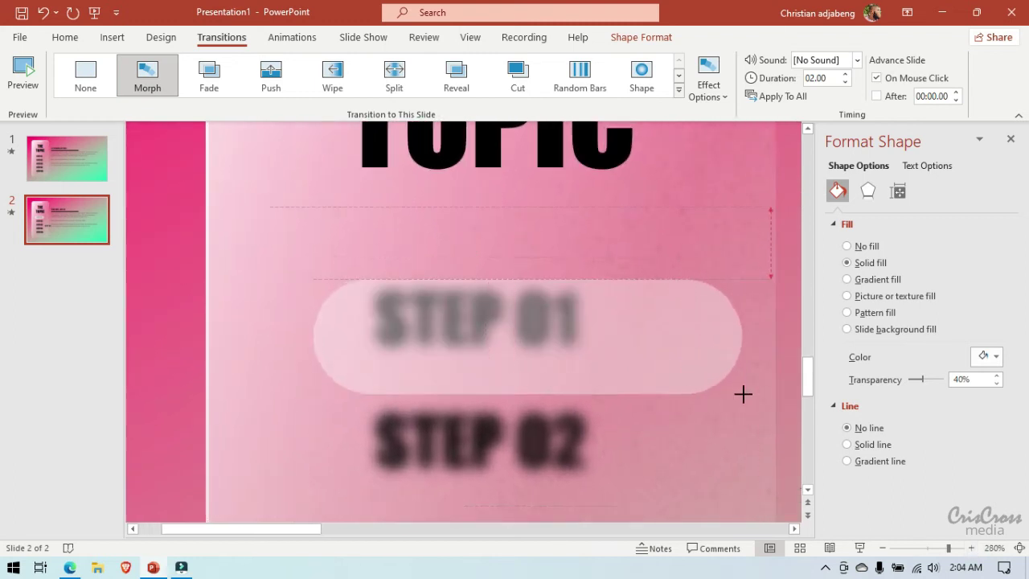
pyautogui.moveTo(745, 394); pyautogui.dragTo(748, 398)
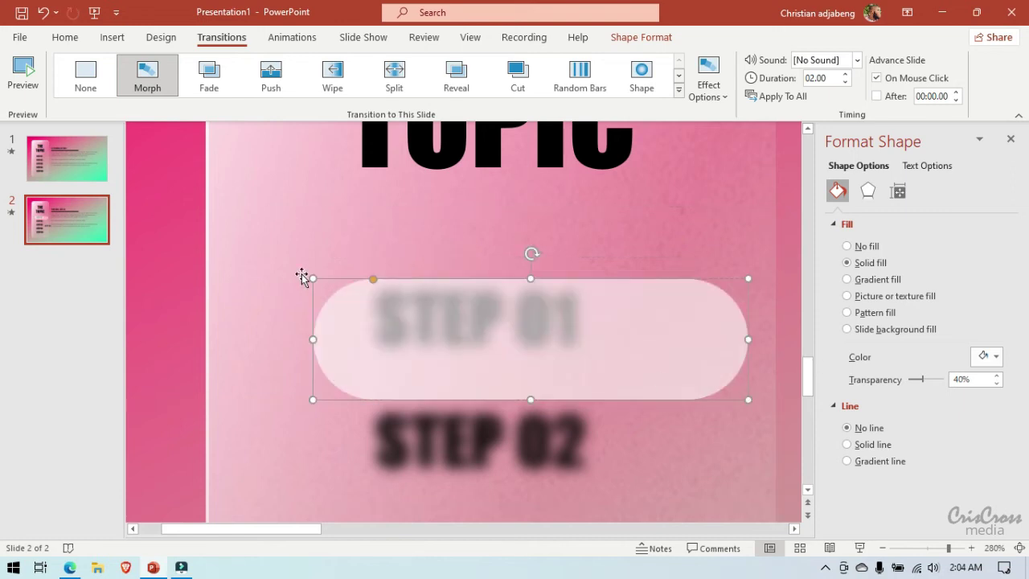
pyautogui.moveTo(313, 341); pyautogui.dragTo(224, 328)
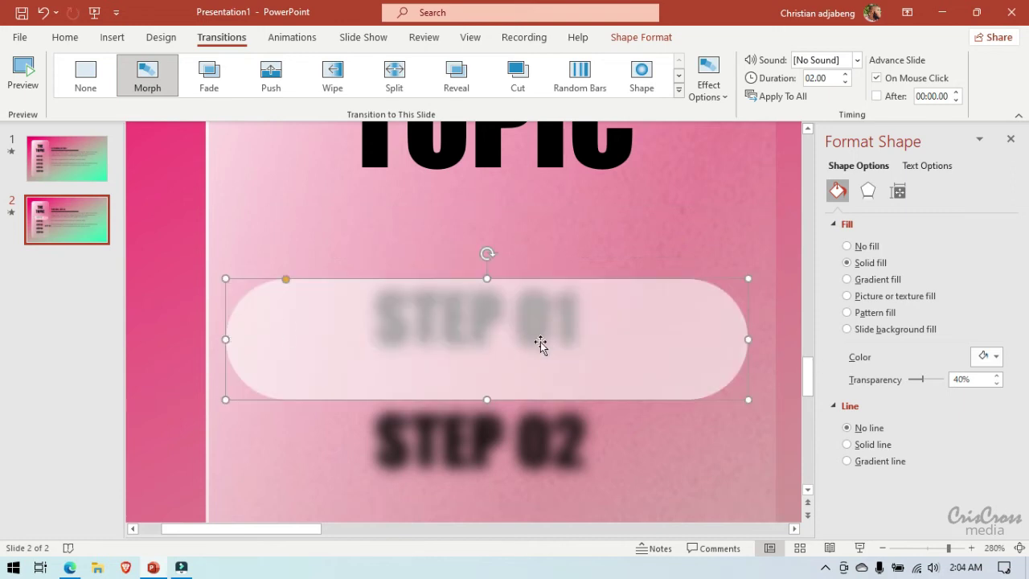
pyautogui.moveTo(547, 337); pyautogui.dragTo(546, 324)
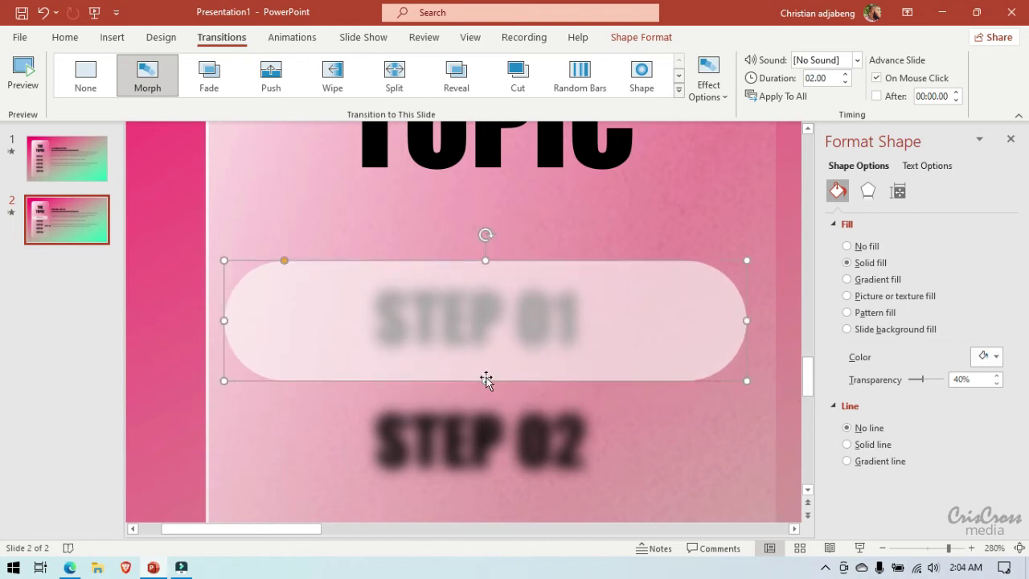
pyautogui.moveTo(483, 380); pyautogui.dragTo(488, 362)
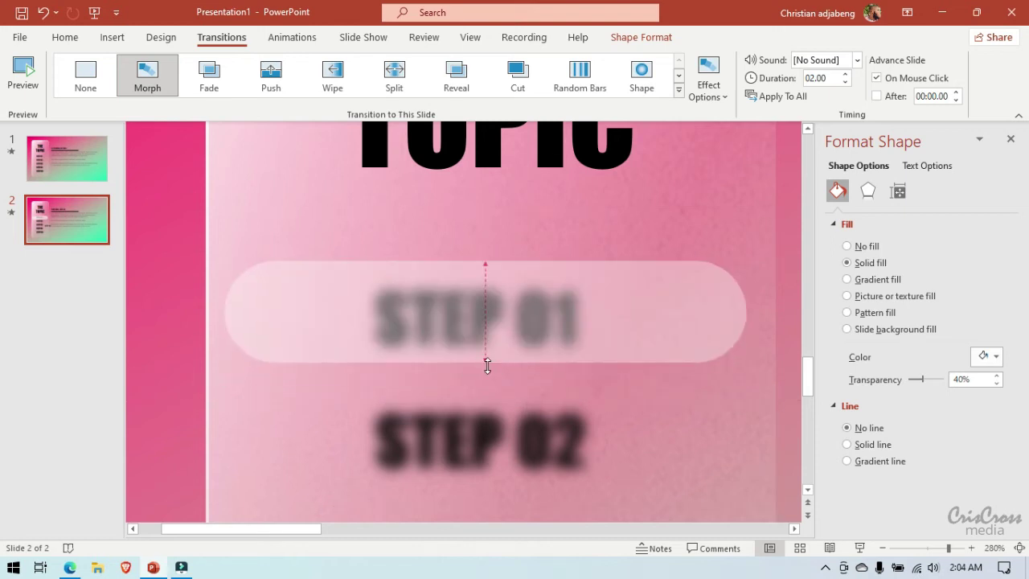
pyautogui.moveTo(514, 323); pyautogui.dragTo(523, 330)
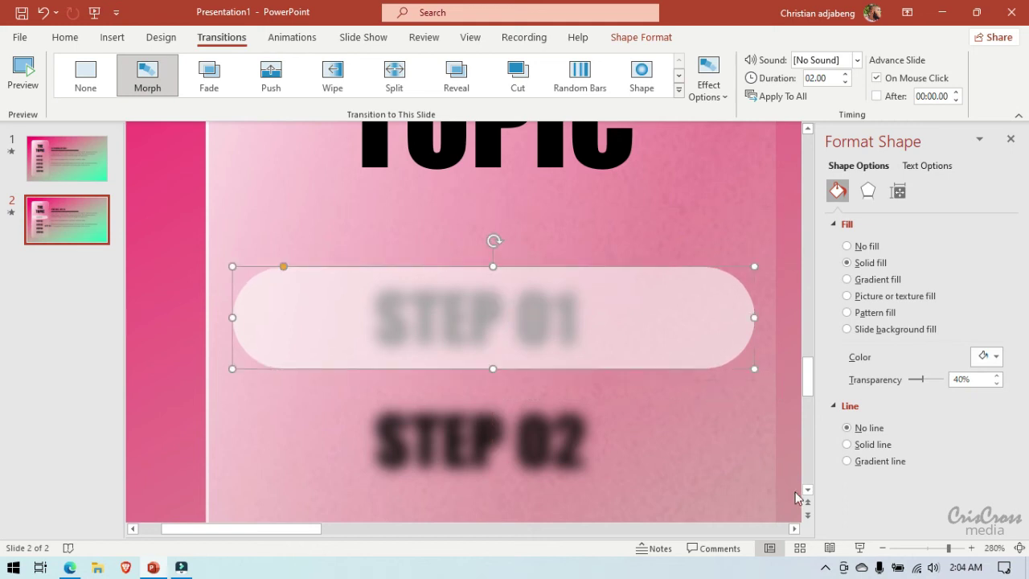
# Step: Lay the sharp STEP 01 text box directly over the blurred STEP 01
pyautogui.click(798, 528)
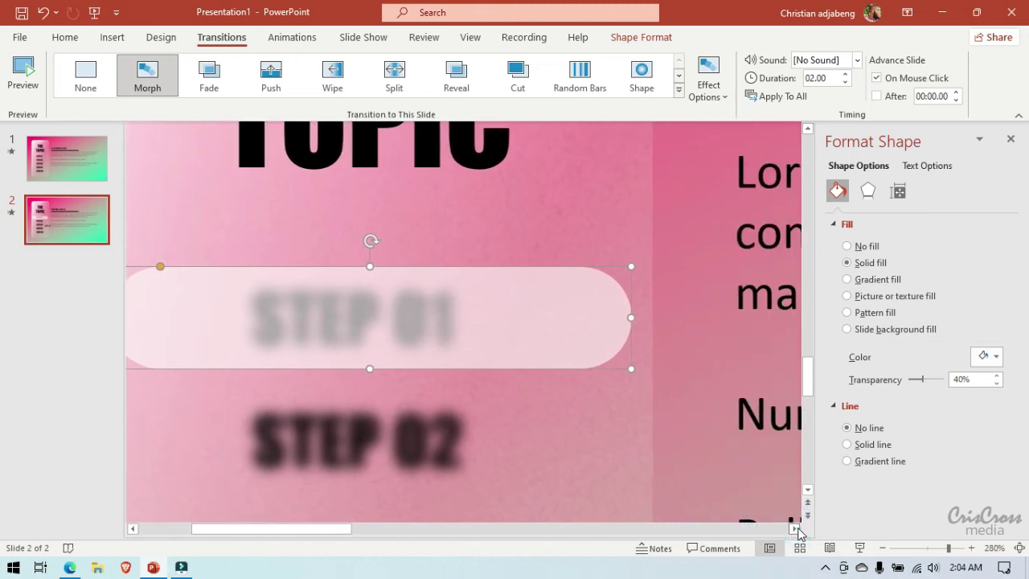
pyautogui.click(807, 489)
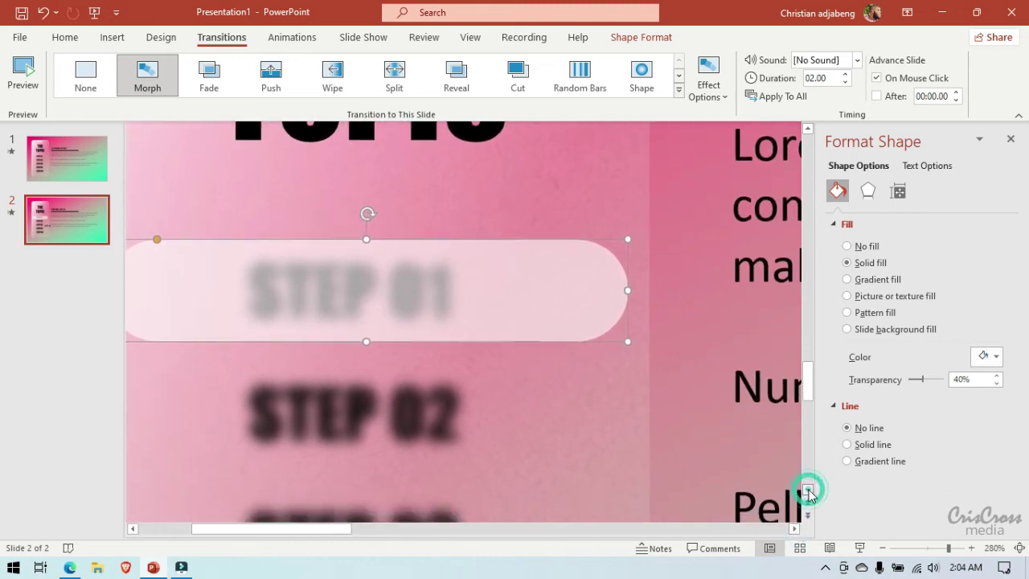
pyautogui.click(601, 450)
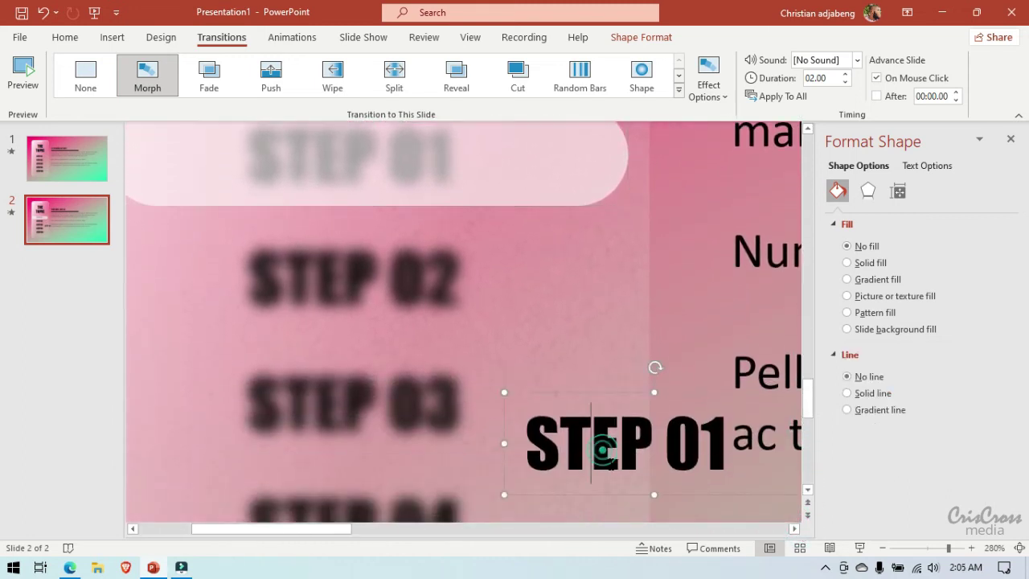
pyautogui.moveTo(611, 490)
pyautogui.mouseDown()
pyautogui.moveTo(468, 295)
pyautogui.moveTo(337, 209)
pyautogui.mouseUp()
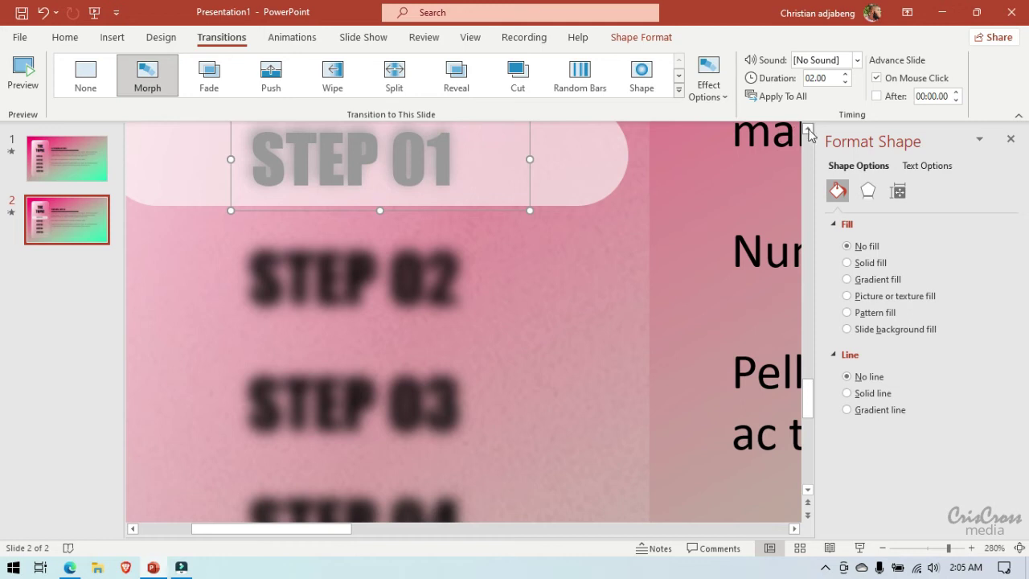
# Step: Move the translucent pill down below STEP 01, over STEP 02
pyautogui.click(807, 129)
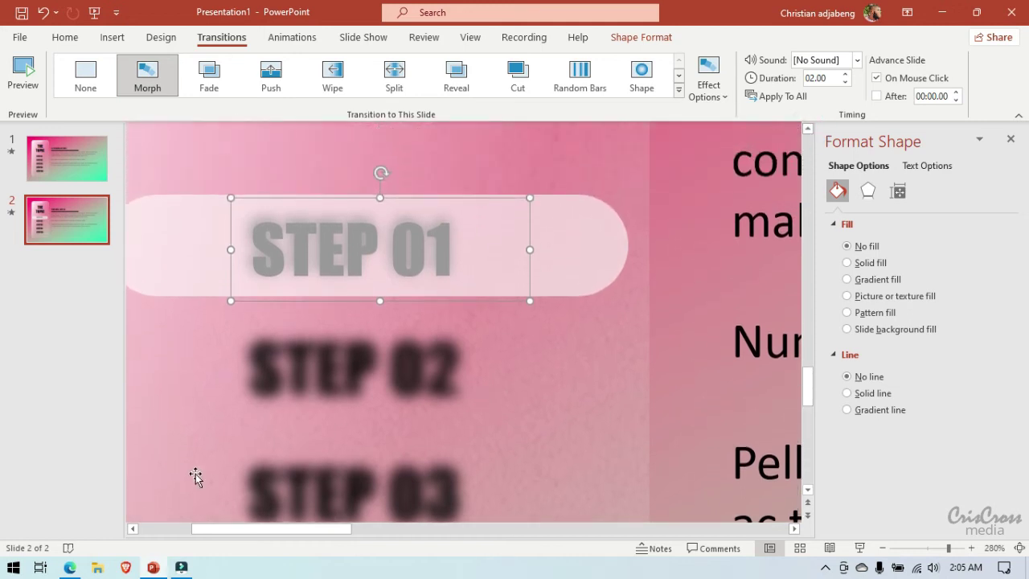
pyautogui.click(133, 529)
pyautogui.click(133, 529)
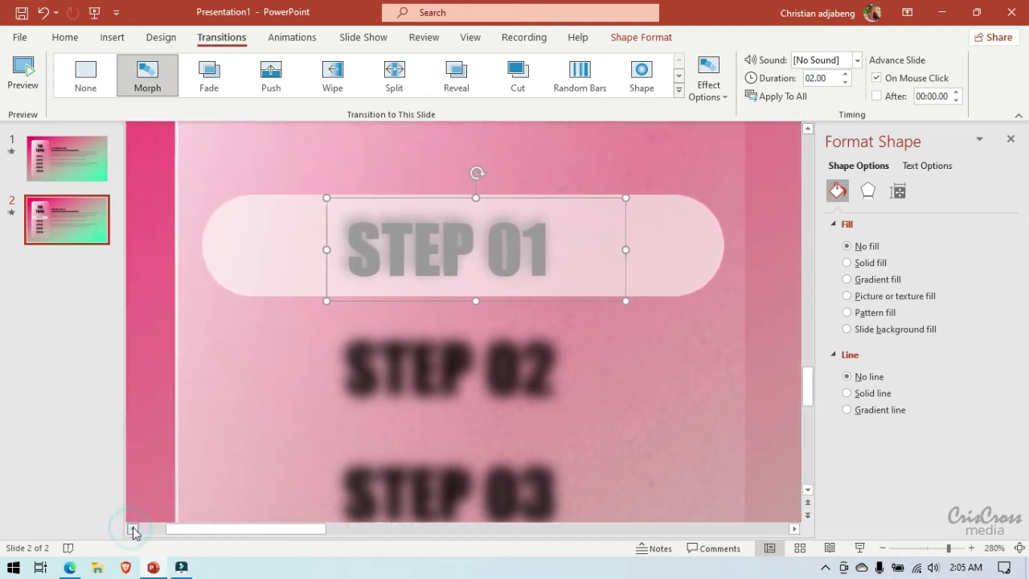
pyautogui.moveTo(672, 254); pyautogui.dragTo(666, 253)
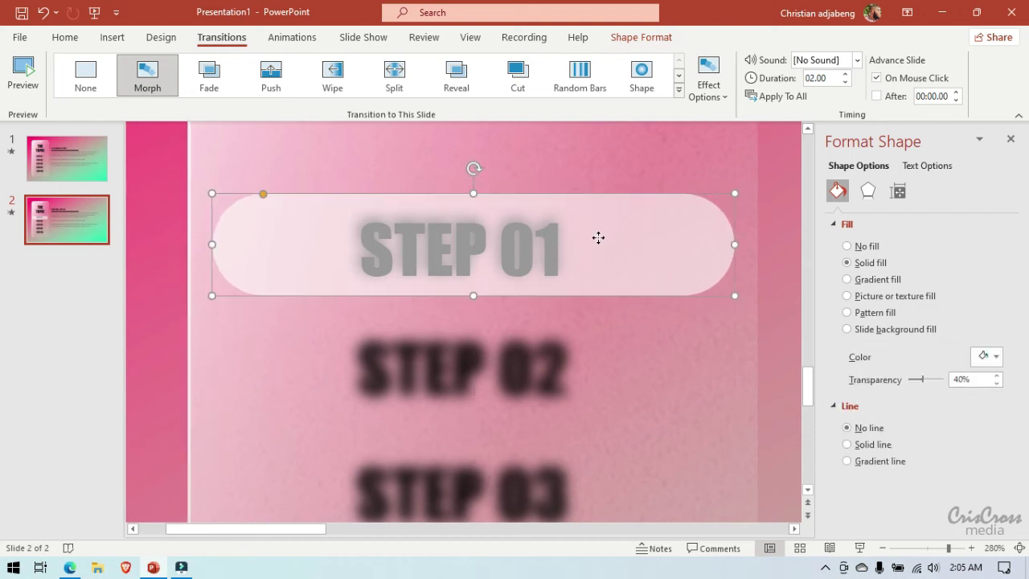
pyautogui.moveTo(598, 238); pyautogui.dragTo(600, 310)
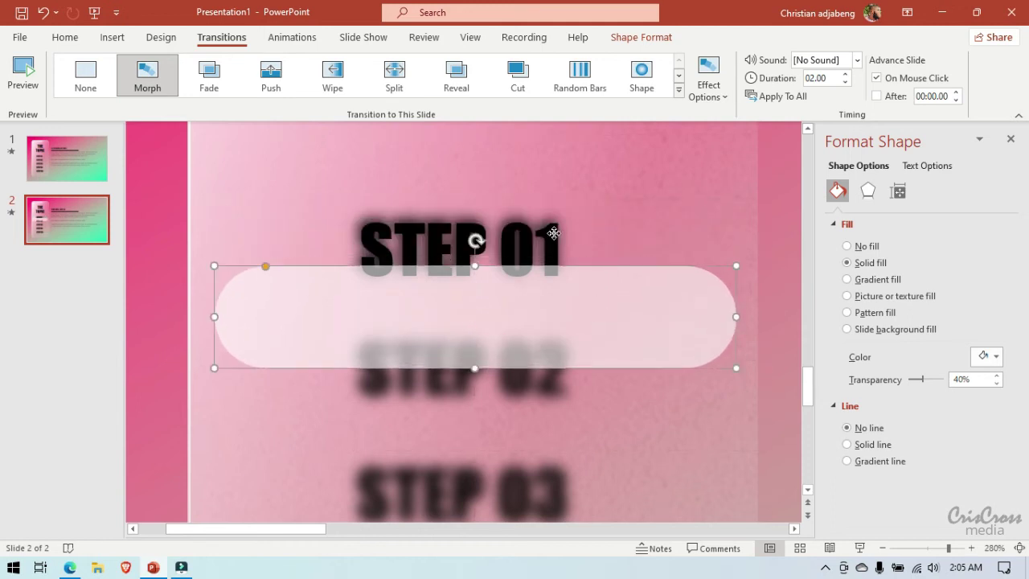
# Step: Move the pill down to frame STEP 02, undoing stray shifts of the blurred STEP 01 picture
pyautogui.click(553, 233)
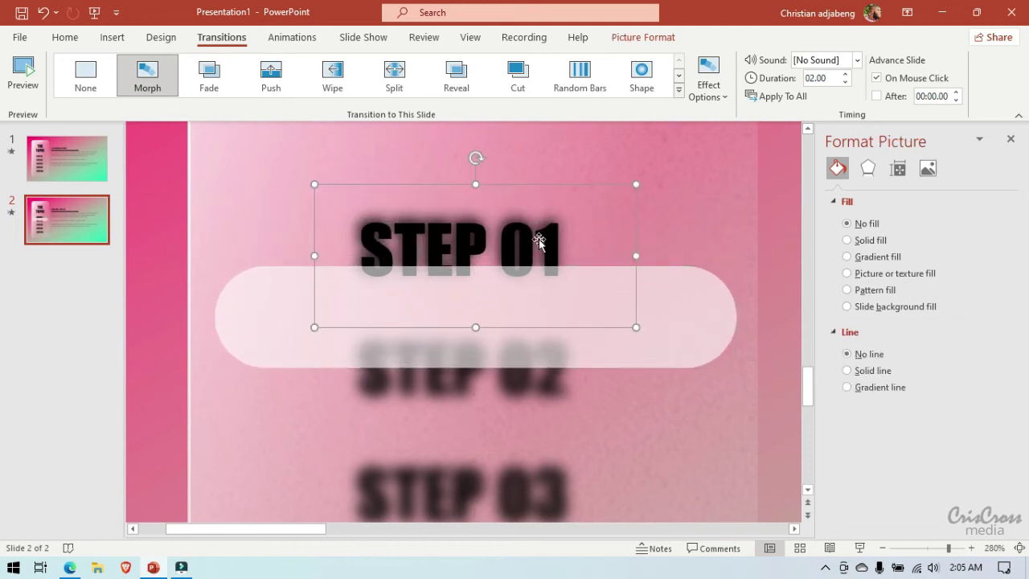
pyautogui.moveTo(524, 237); pyautogui.dragTo(533, 232)
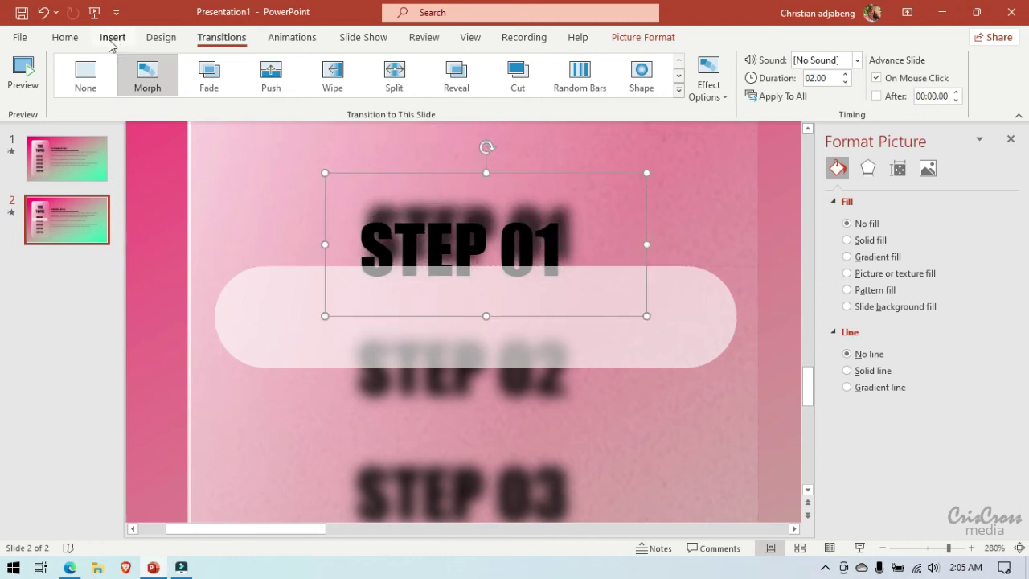
pyautogui.click(44, 13)
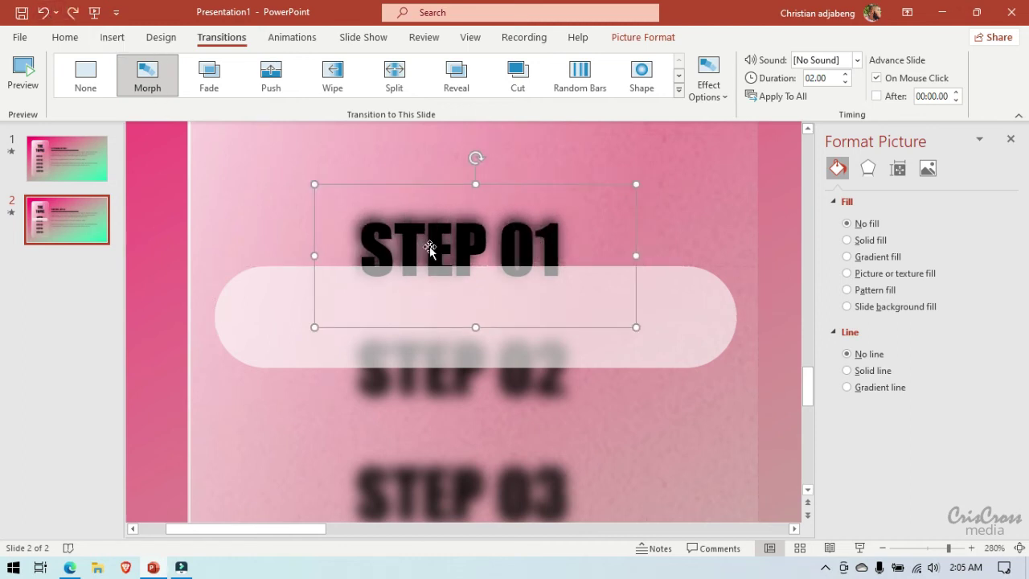
pyautogui.moveTo(693, 320); pyautogui.dragTo(693, 373)
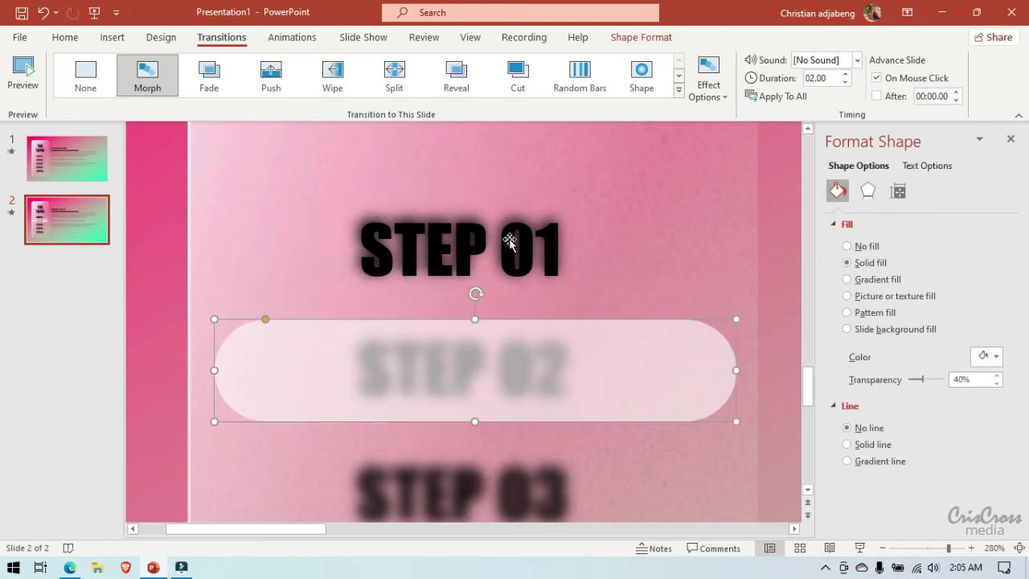
pyautogui.click(519, 244)
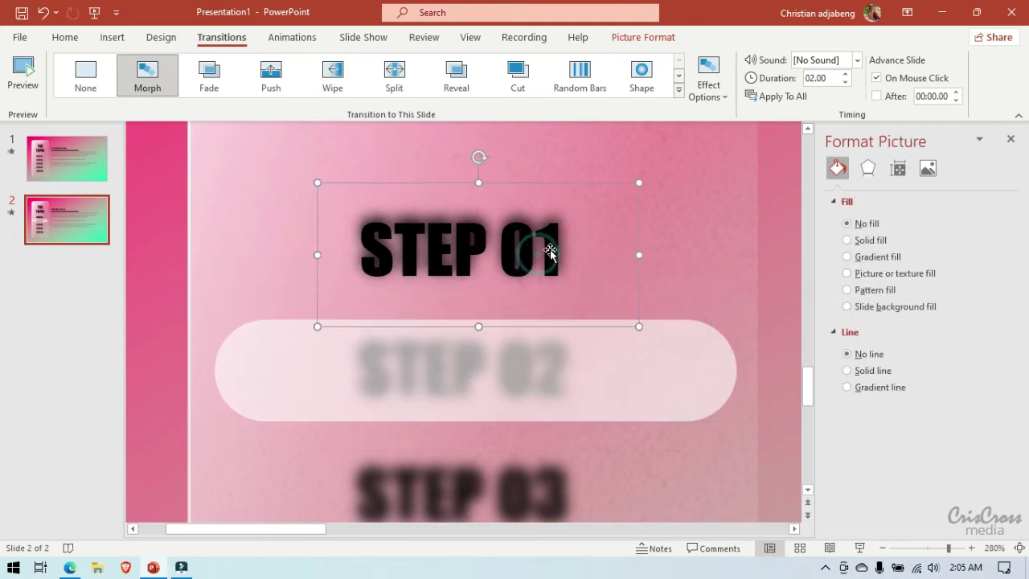
pyautogui.click(43, 12)
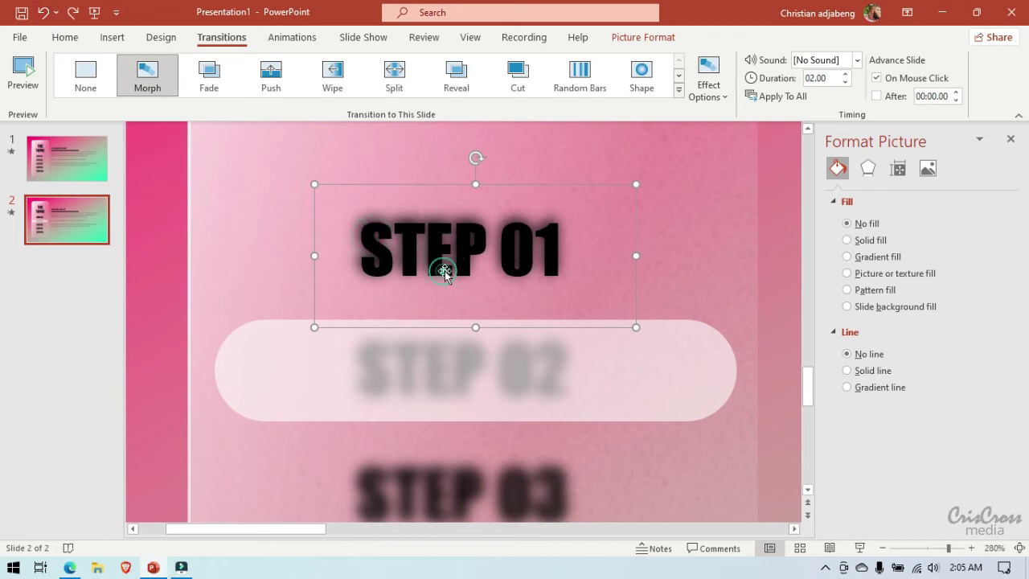
# Step: Drag the blurred STEP 01 copy down-left, out from under the sharp STEP 01 text
pyautogui.click(535, 250)
pyautogui.moveTo(556, 246)
pyautogui.mouseDown()
pyautogui.moveTo(540, 199)
pyautogui.moveTo(542, 221)
pyautogui.mouseUp()
pyautogui.click(554, 234)
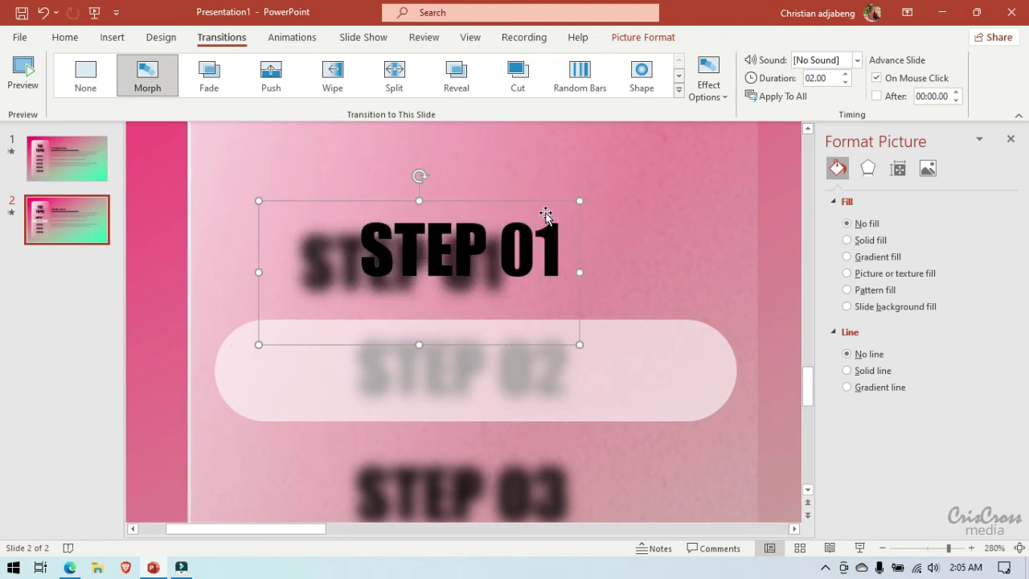
pyautogui.moveTo(542, 203); pyautogui.dragTo(451, 250)
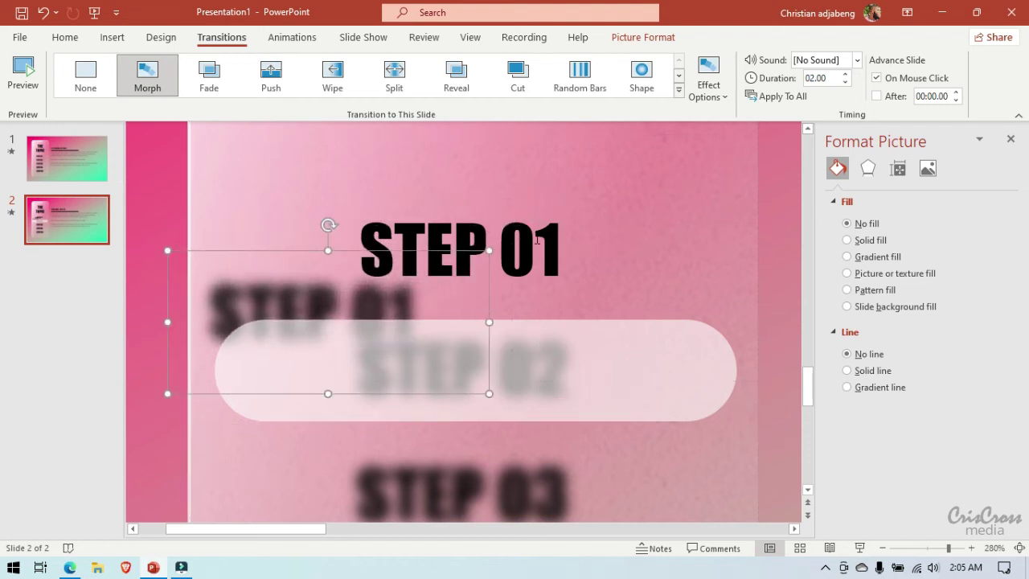
pyautogui.click(560, 249)
pyautogui.click(579, 200)
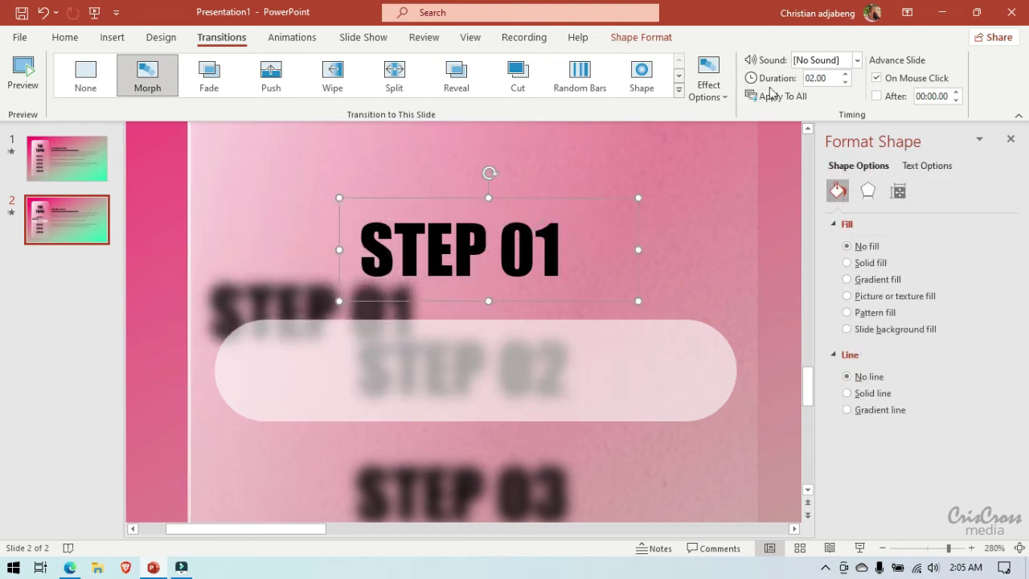
# Step: Bring the sharp STEP 01 text box to the front via Arrange > Bring to Front
pyautogui.click(66, 37)
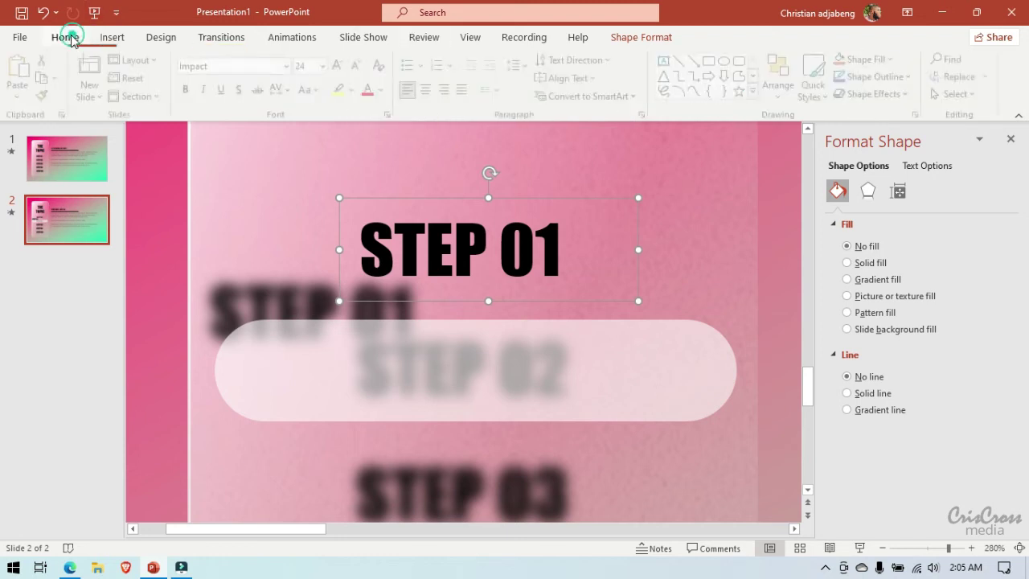
pyautogui.click(783, 80)
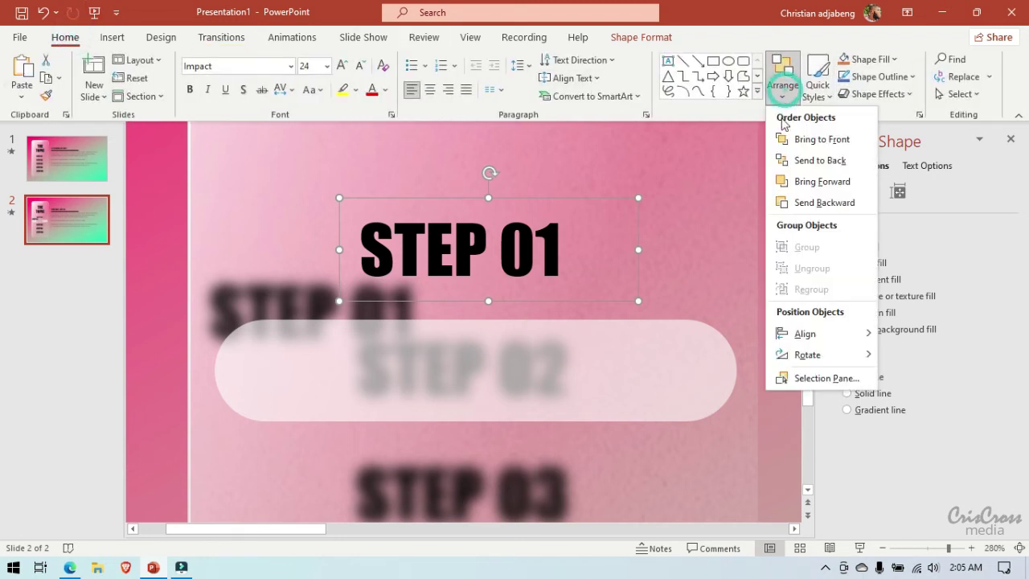
pyautogui.click(795, 142)
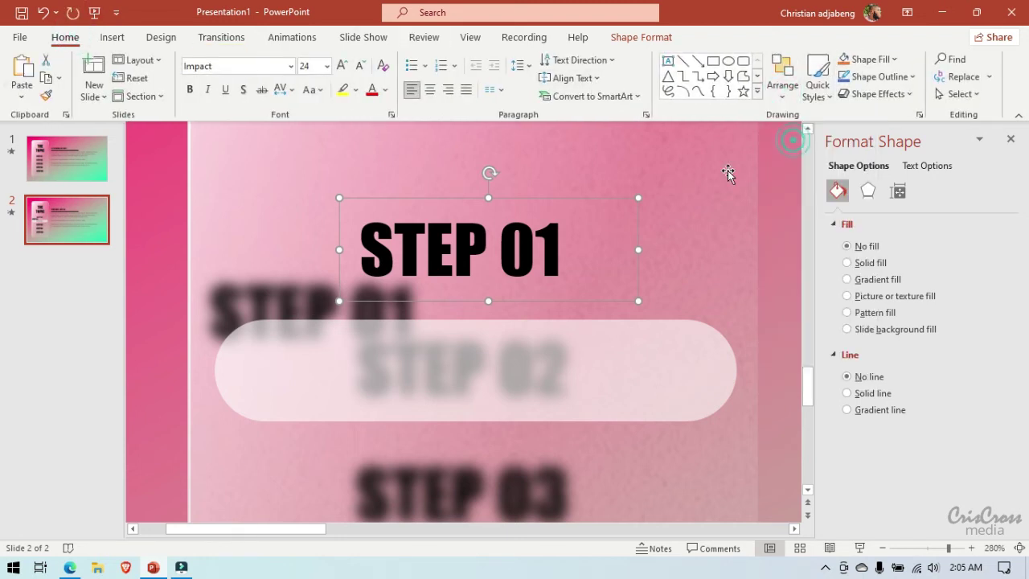
# Step: Tuck the blurred STEP 01 copy behind the sharp text and centre the pill back on STEP 01
pyautogui.click(266, 292)
pyautogui.moveTo(337, 253); pyautogui.dragTo(490, 189)
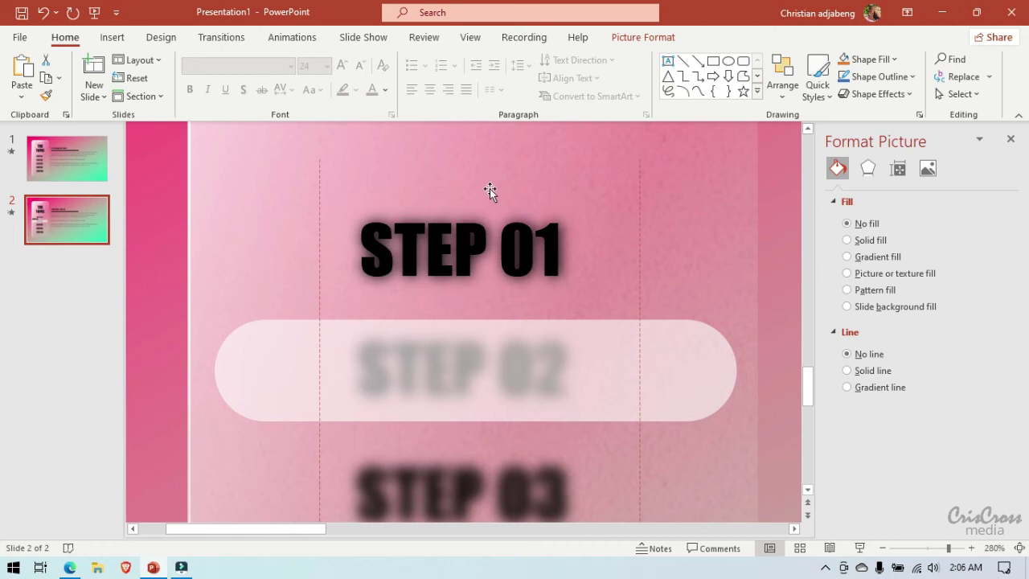
pyautogui.moveTo(609, 361)
pyautogui.mouseDown()
pyautogui.moveTo(608, 242)
pyautogui.moveTo(663, 248)
pyautogui.mouseUp()
pyautogui.click(667, 248)
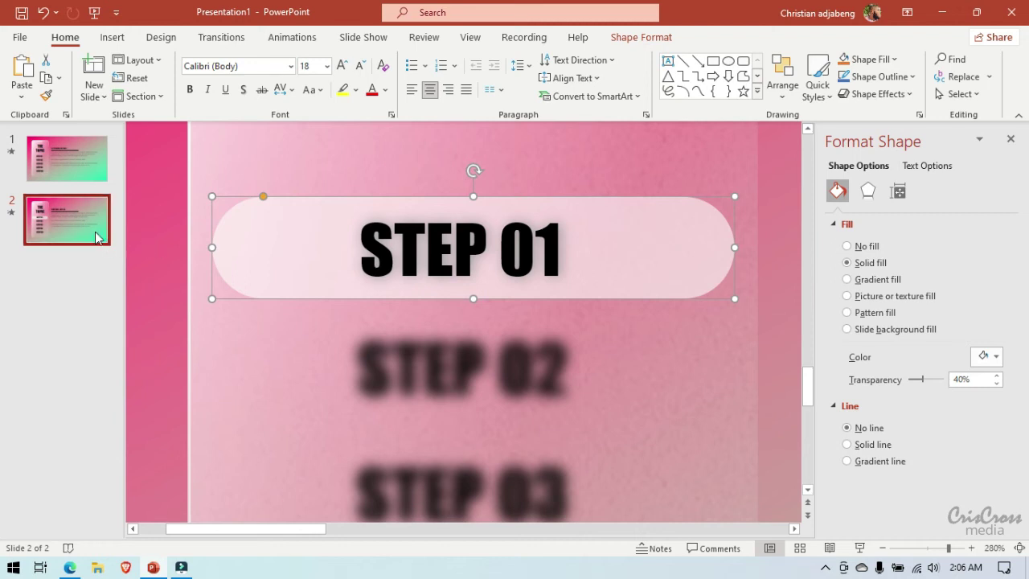
# Step: Duplicate slide 2 as a new slide 3 and open it
pyautogui.click(102, 270)
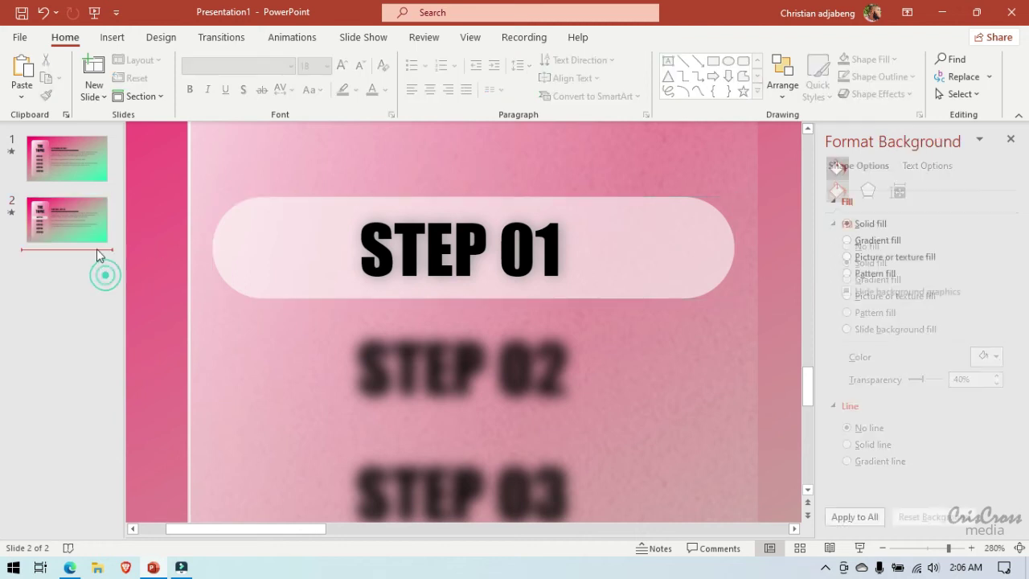
pyautogui.click(88, 234)
pyautogui.rightClick(88, 234)
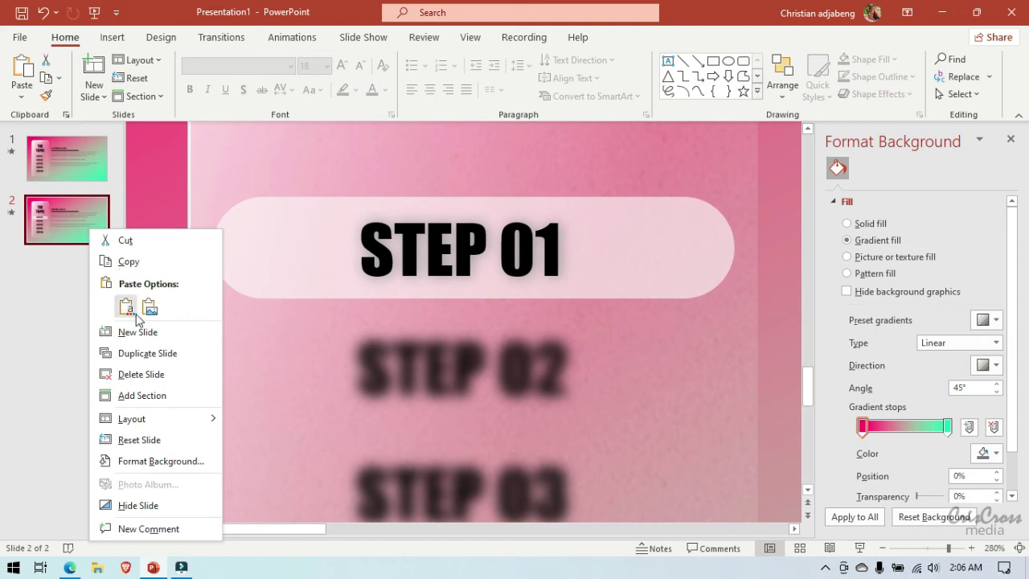
pyautogui.click(133, 355)
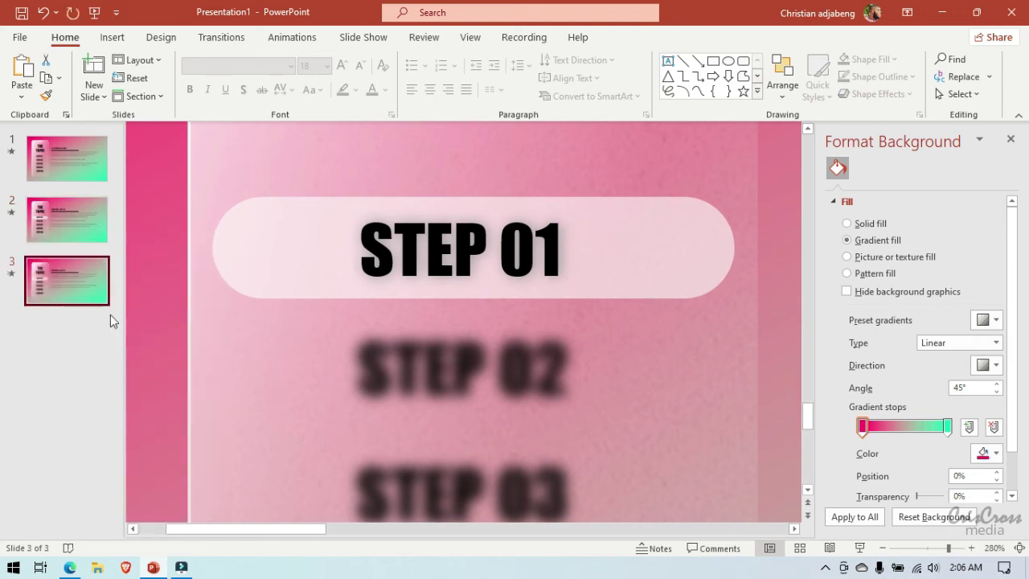
pyautogui.click(85, 282)
# Step: Move the pill over STEP 02, change the sharp label to STEP 02, and place it on the pill
pyautogui.moveTo(688, 241); pyautogui.dragTo(693, 309)
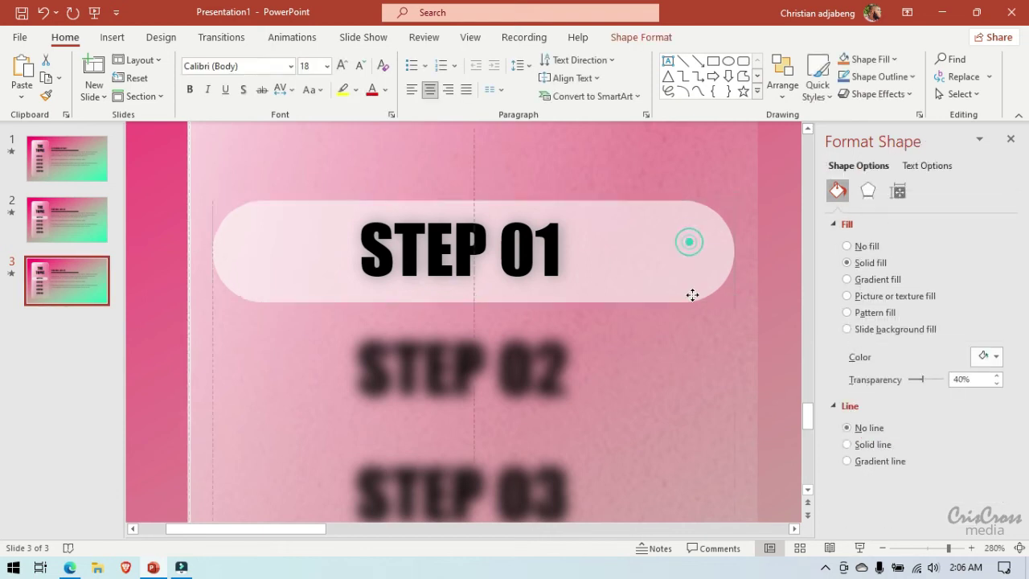
pyautogui.moveTo(693, 310); pyautogui.dragTo(693, 362)
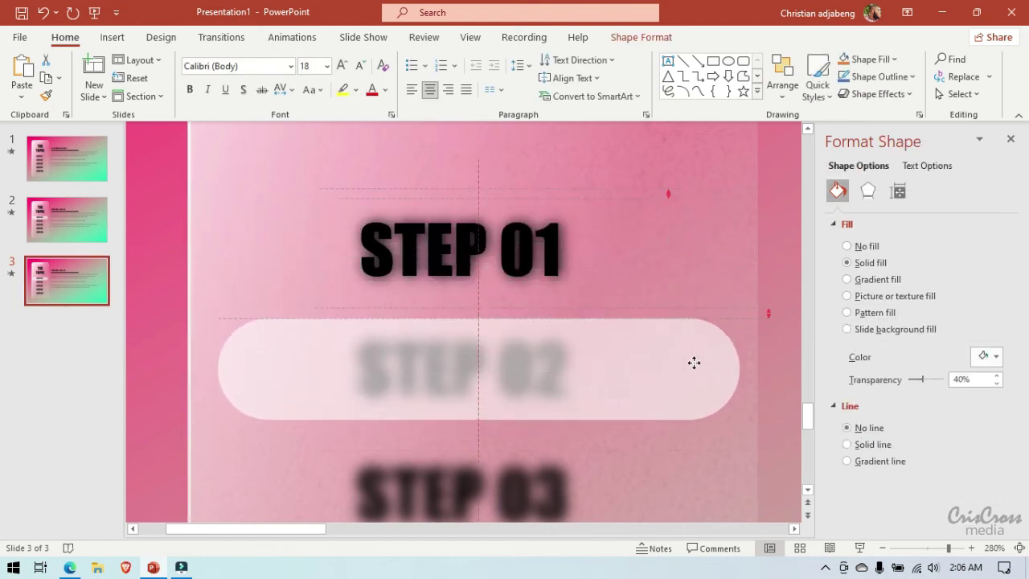
pyautogui.moveTo(694, 366); pyautogui.dragTo(694, 367)
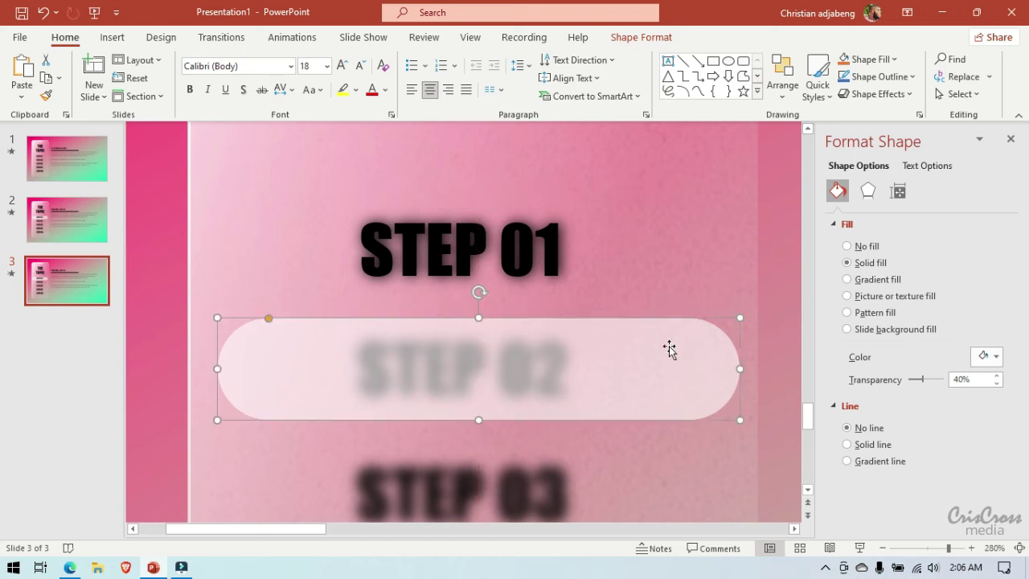
pyautogui.click(556, 257)
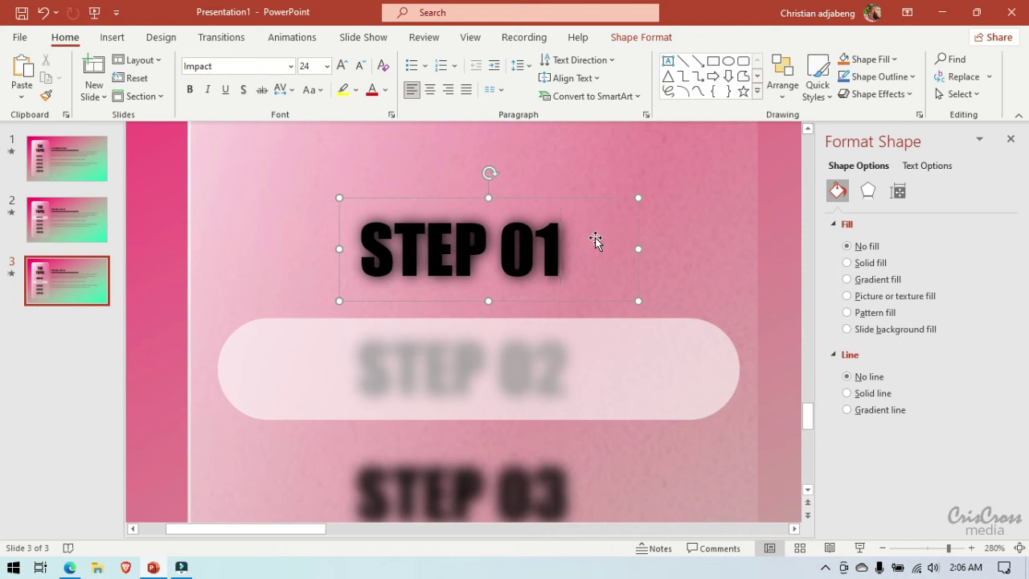
pyautogui.hotkey('shift', 'Left')
pyautogui.write('2')
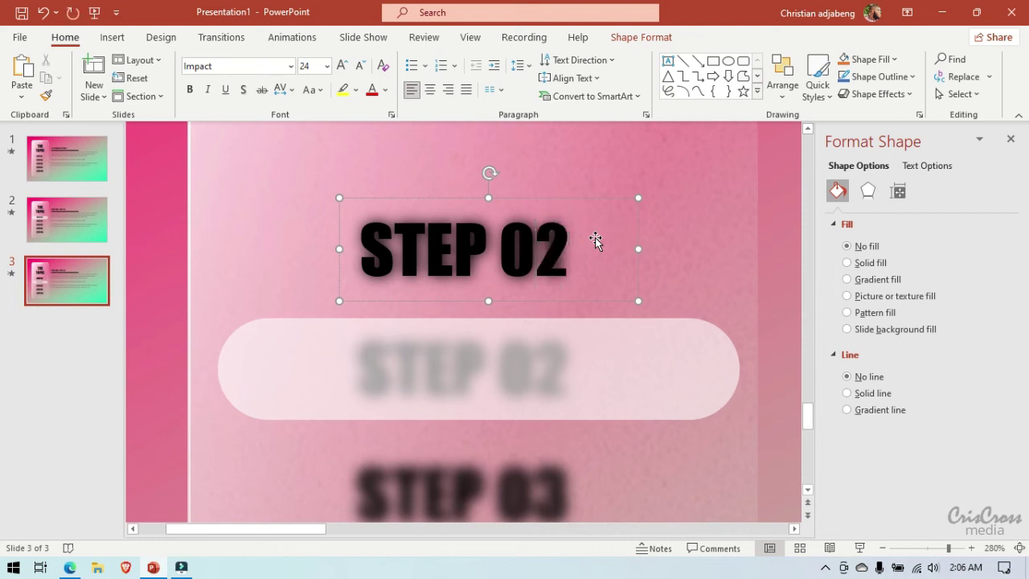
pyautogui.moveTo(601, 201); pyautogui.dragTo(599, 318)
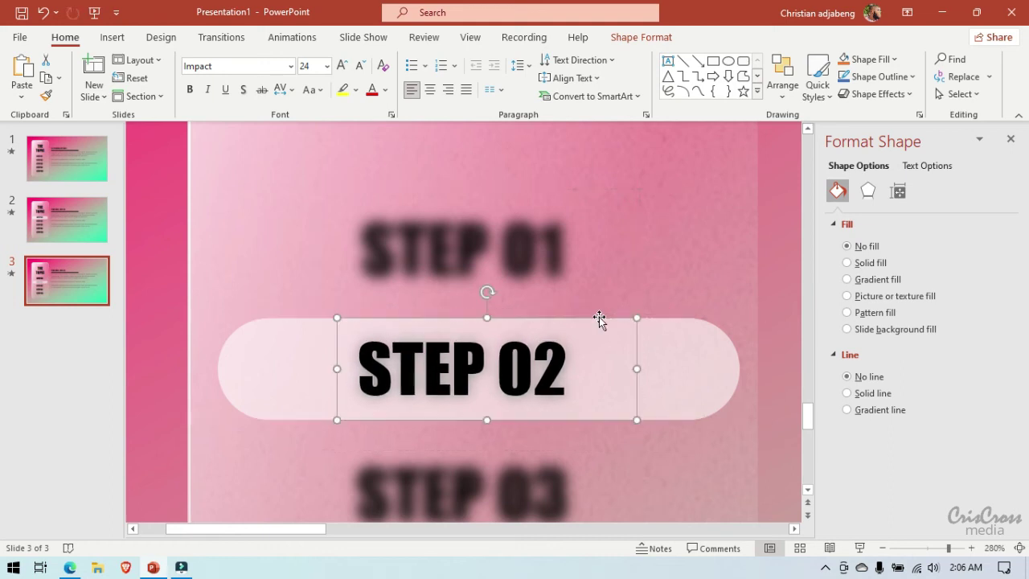
# Step: Duplicate slide 3 as slide 4 and move the pill down over STEP 03
pyautogui.rightClick(71, 277)
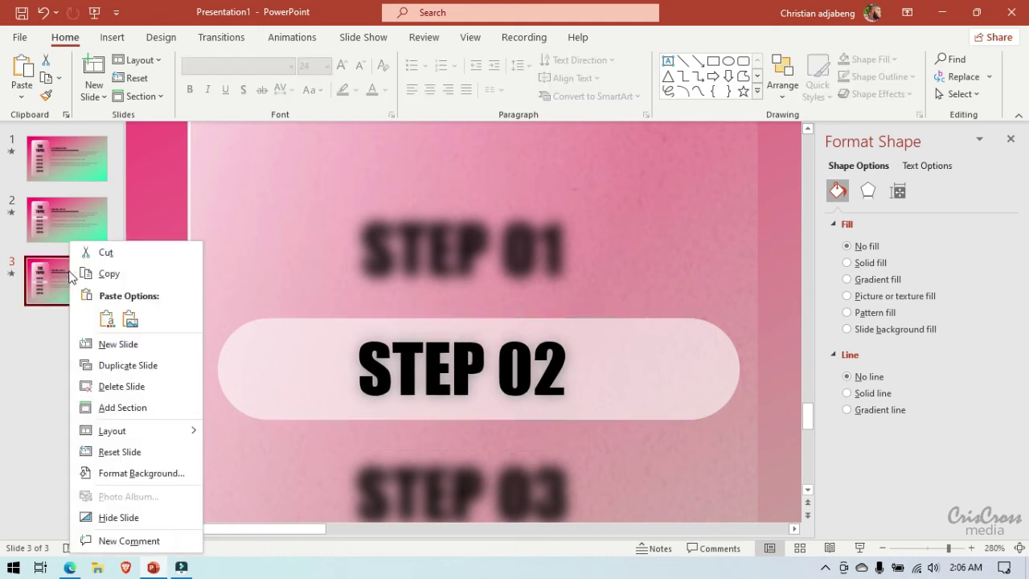
pyautogui.click(110, 366)
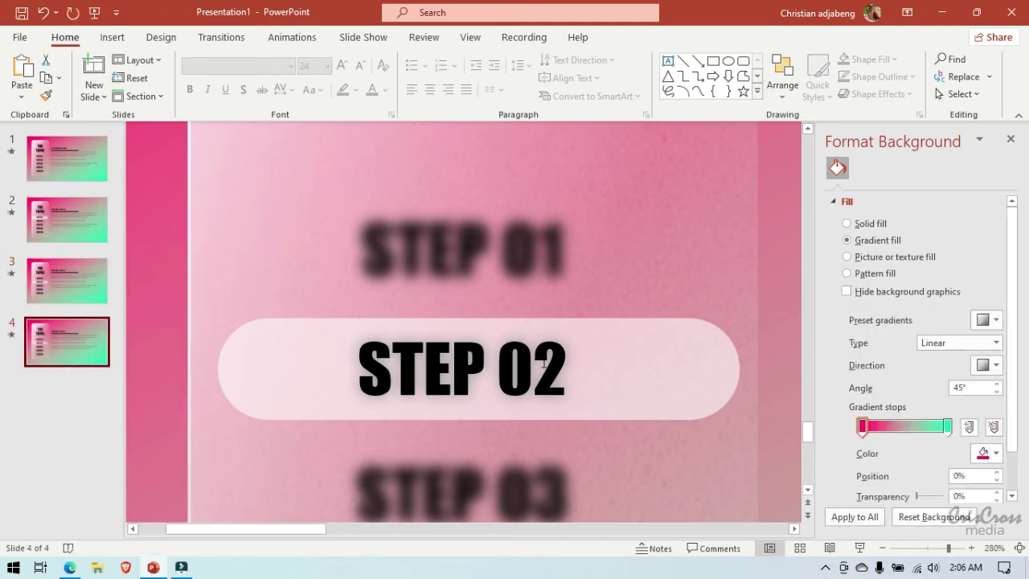
pyautogui.moveTo(653, 359)
pyautogui.mouseDown()
pyautogui.moveTo(414, 295)
pyautogui.moveTo(617, 339)
pyautogui.mouseUp()
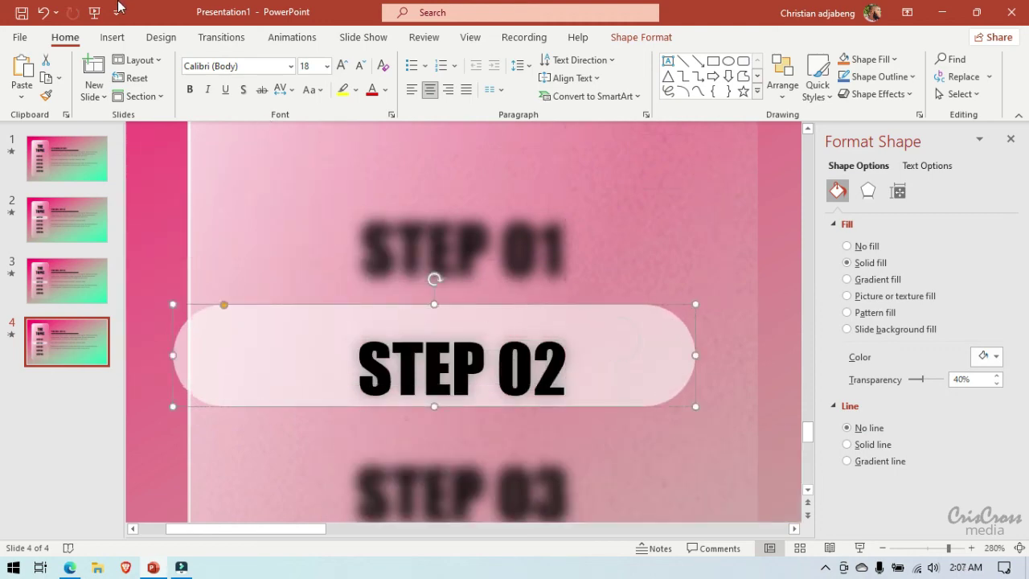
pyautogui.click(44, 13)
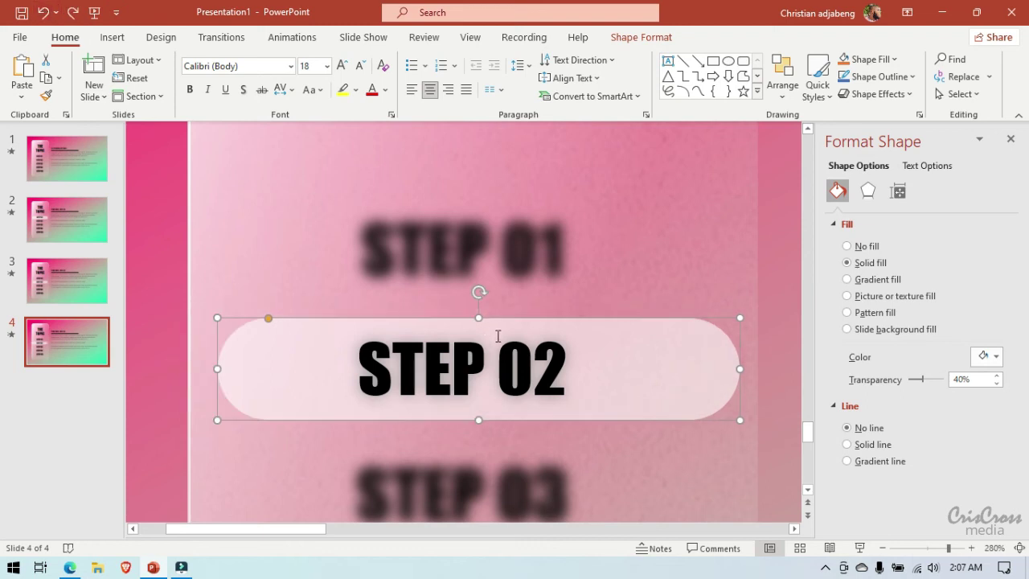
pyautogui.click(808, 489)
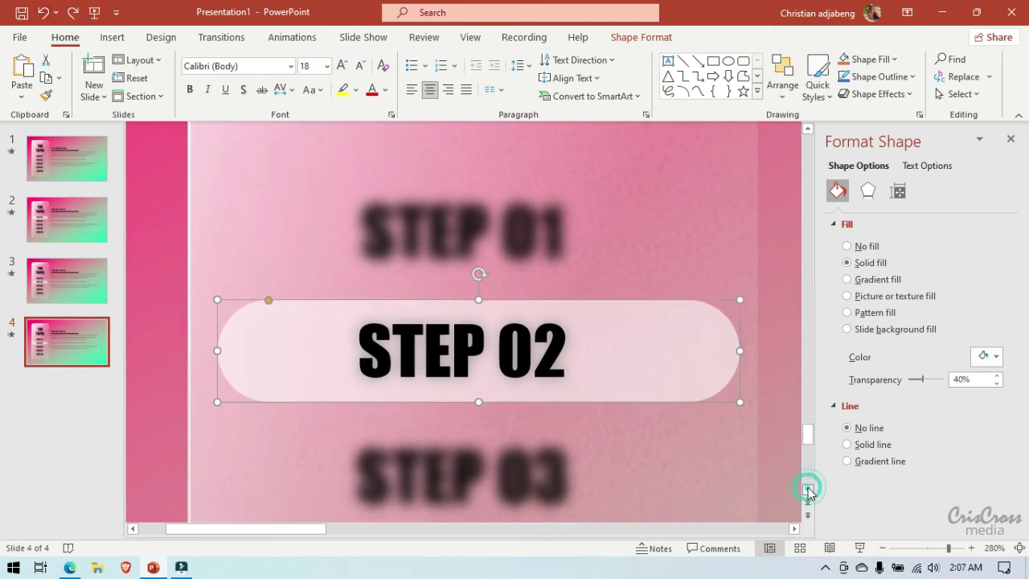
pyautogui.click(808, 490)
pyautogui.moveTo(662, 233); pyautogui.dragTo(666, 361)
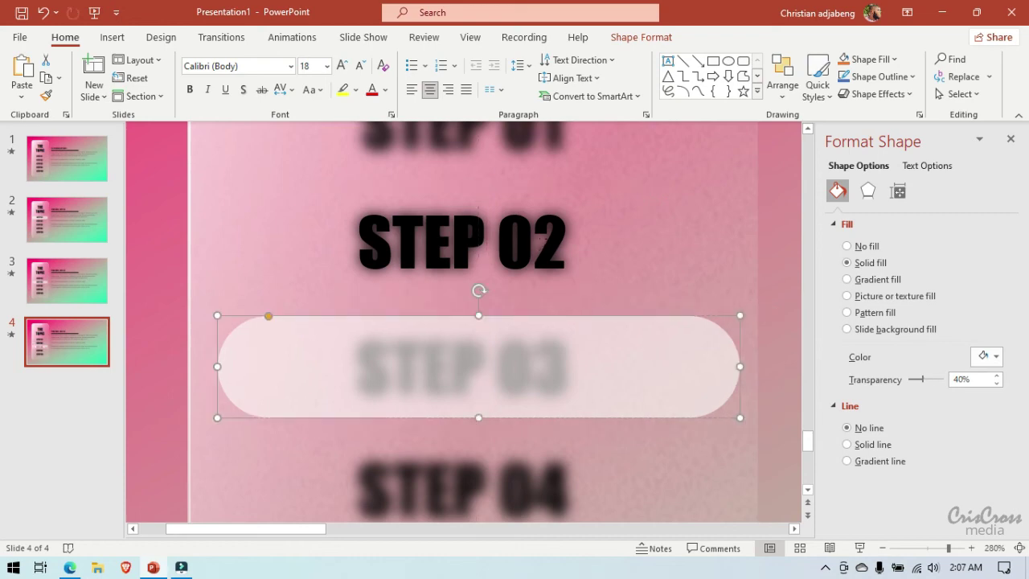
# Step: Change the sharp label to STEP 03 and centre it on the pill
pyautogui.click(545, 241)
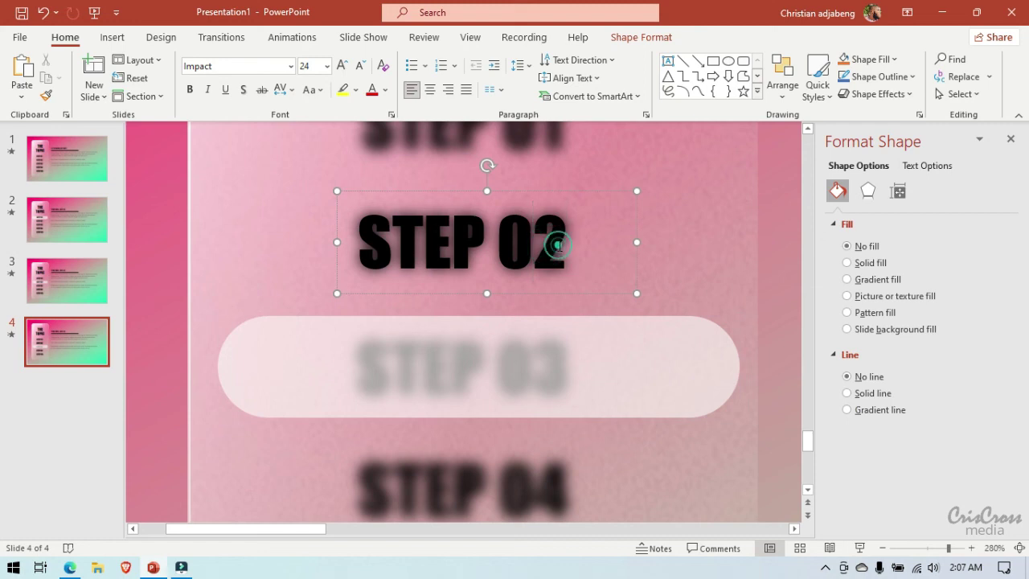
pyautogui.press('BackSpace')
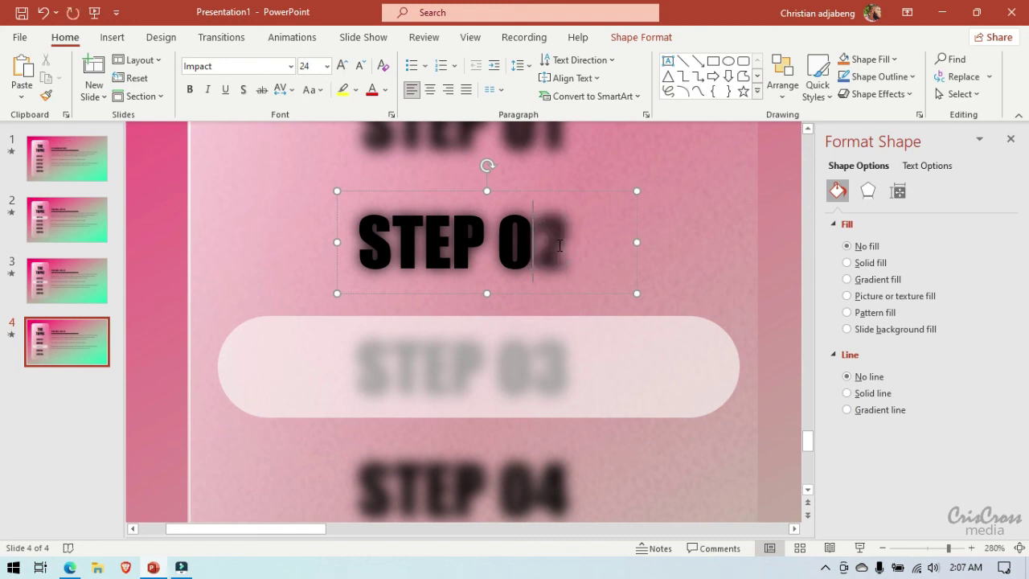
pyautogui.write('3')
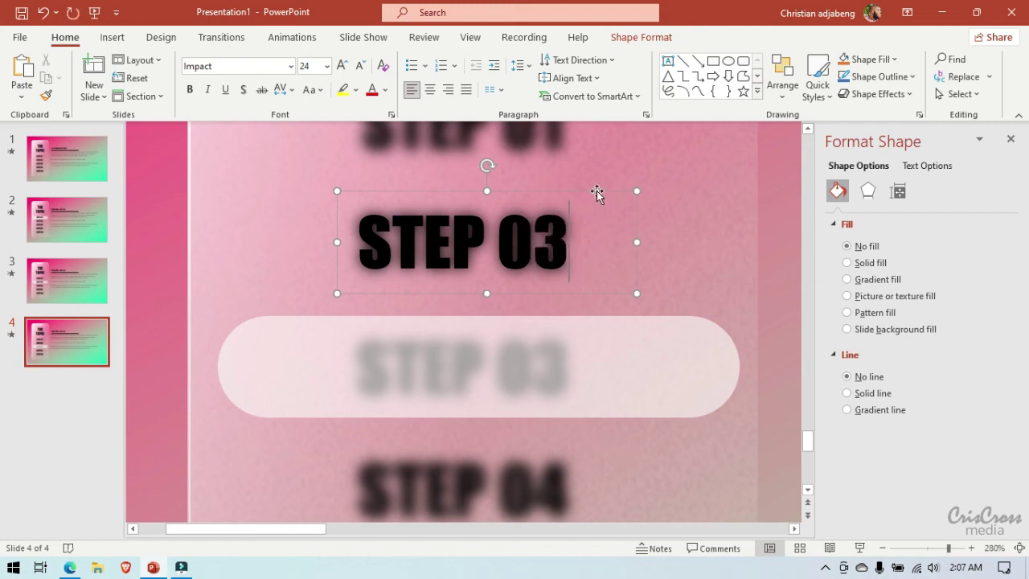
pyautogui.moveTo(597, 193); pyautogui.dragTo(598, 315)
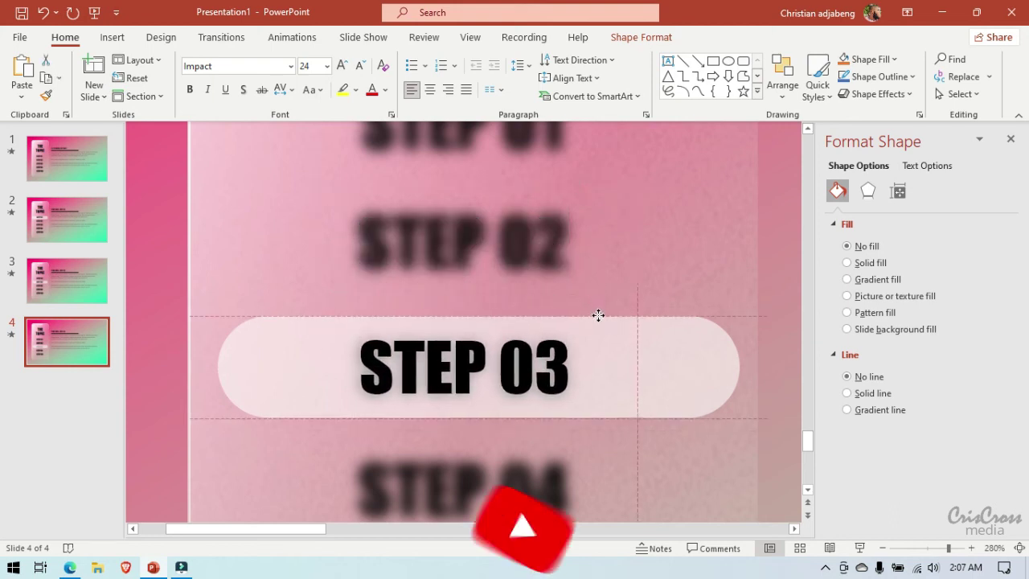
pyautogui.moveTo(598, 315); pyautogui.dragTo(598, 316)
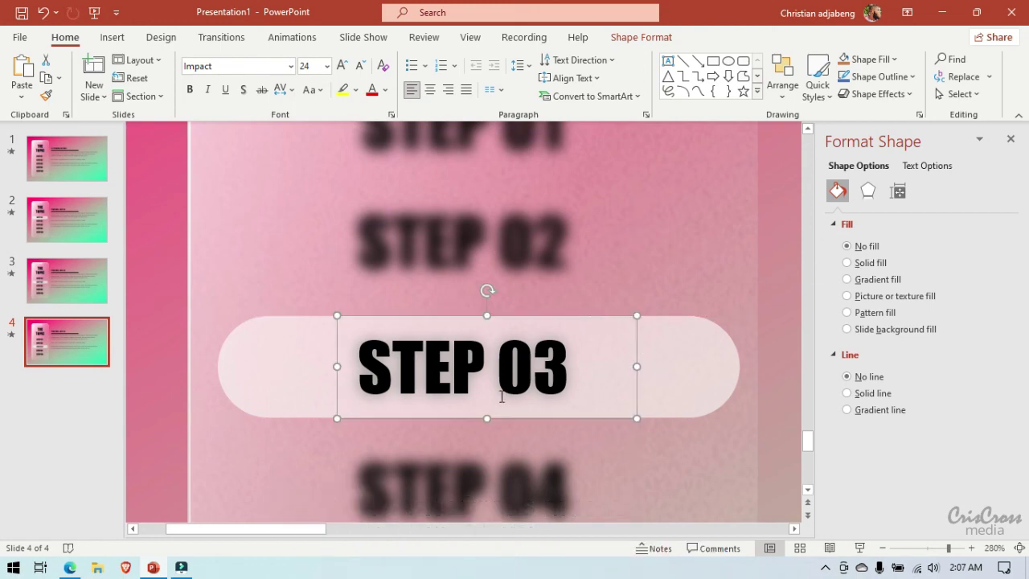
# Step: Duplicate slide 4 as slide 5 and move the pill down over STEP 04
pyautogui.rightClick(69, 337)
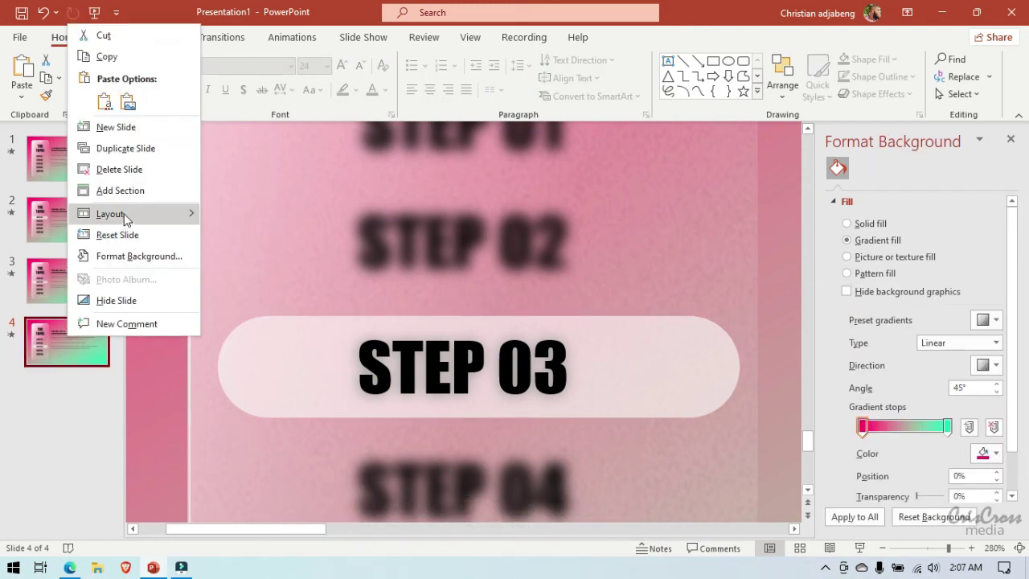
pyautogui.moveTo(126, 214)
pyautogui.click(133, 153)
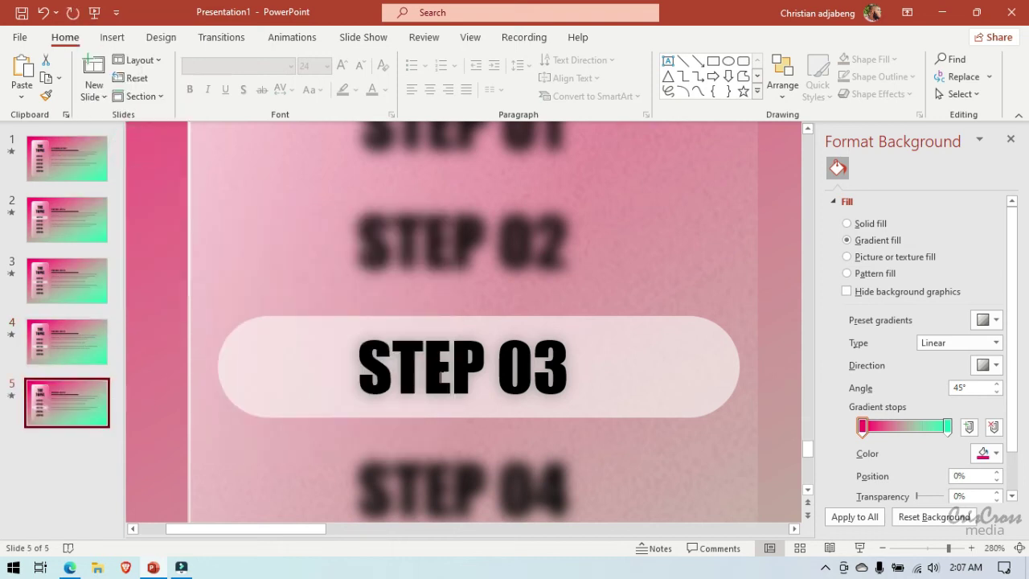
pyautogui.click(807, 490)
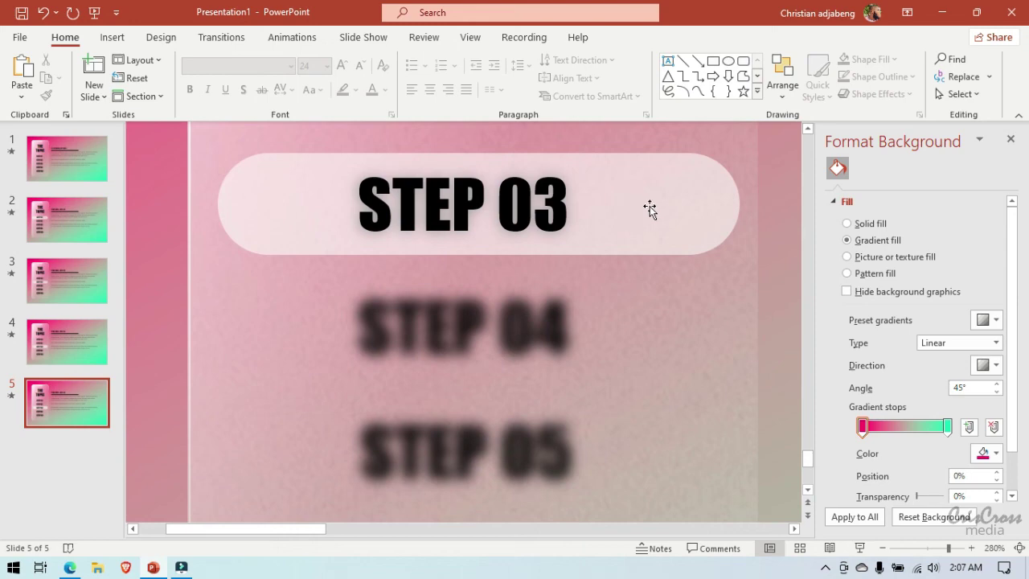
pyautogui.click(650, 207)
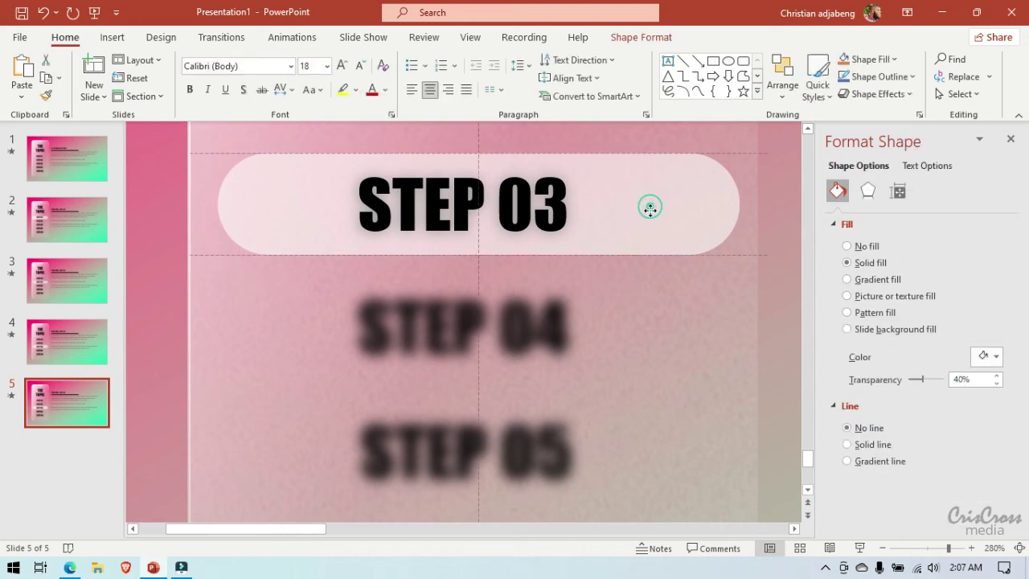
pyautogui.moveTo(650, 206); pyautogui.dragTo(652, 328)
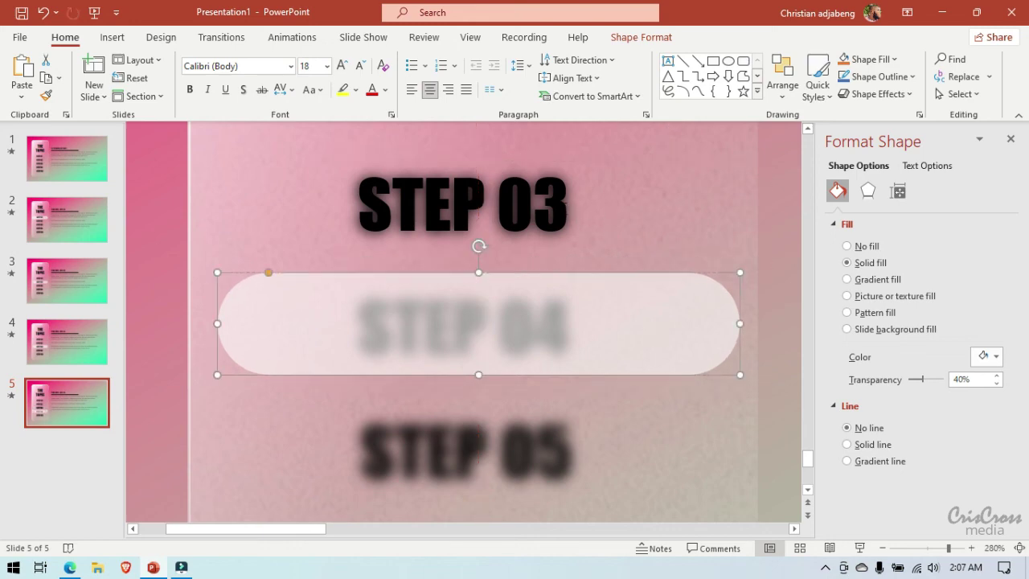
# Step: Move the sharp label onto the pill and change it to STEP 04
pyautogui.click(551, 207)
pyautogui.moveTo(565, 253); pyautogui.dragTo(569, 376)
pyautogui.click(569, 344)
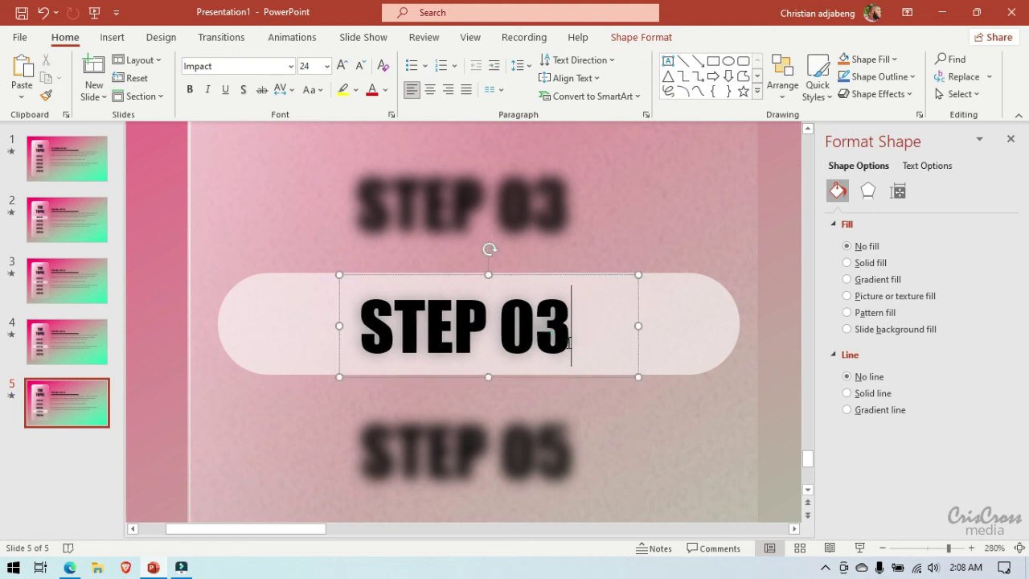
pyautogui.press('BackSpace')
pyautogui.write('4')
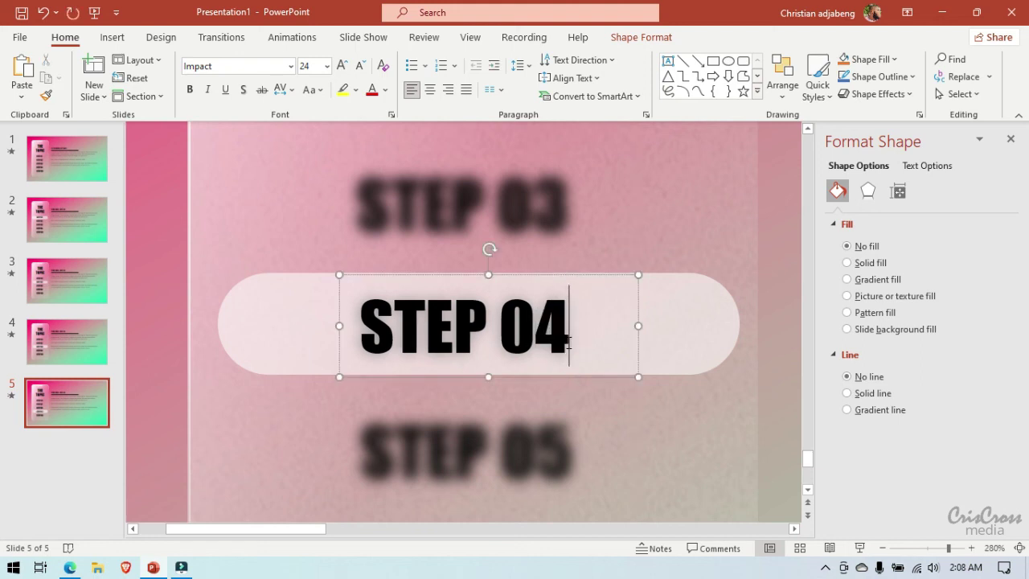
# Step: Duplicate slide 5 as slide 6 and move the pill down over STEP 05
pyautogui.rightClick(74, 404)
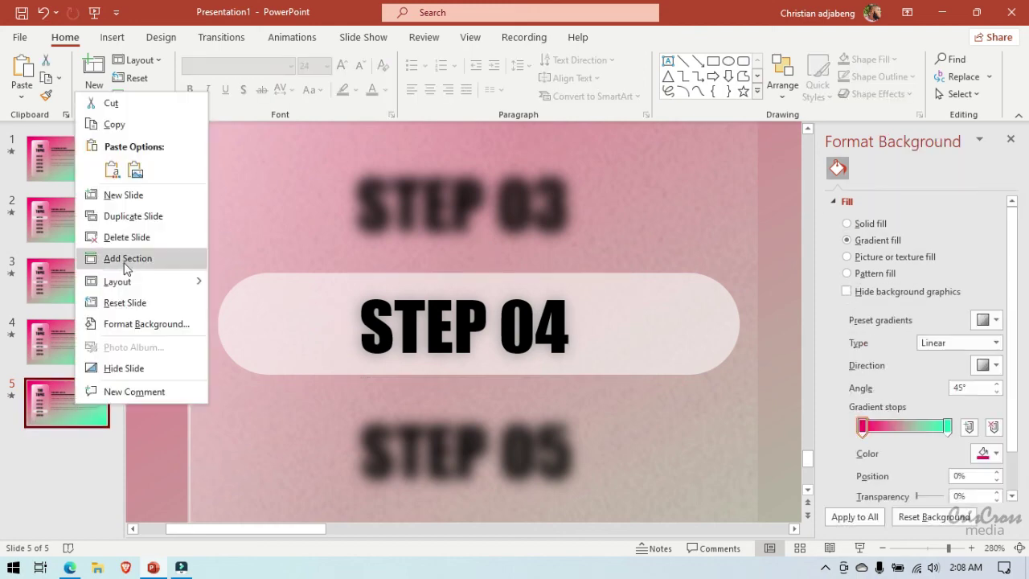
pyautogui.click(129, 215)
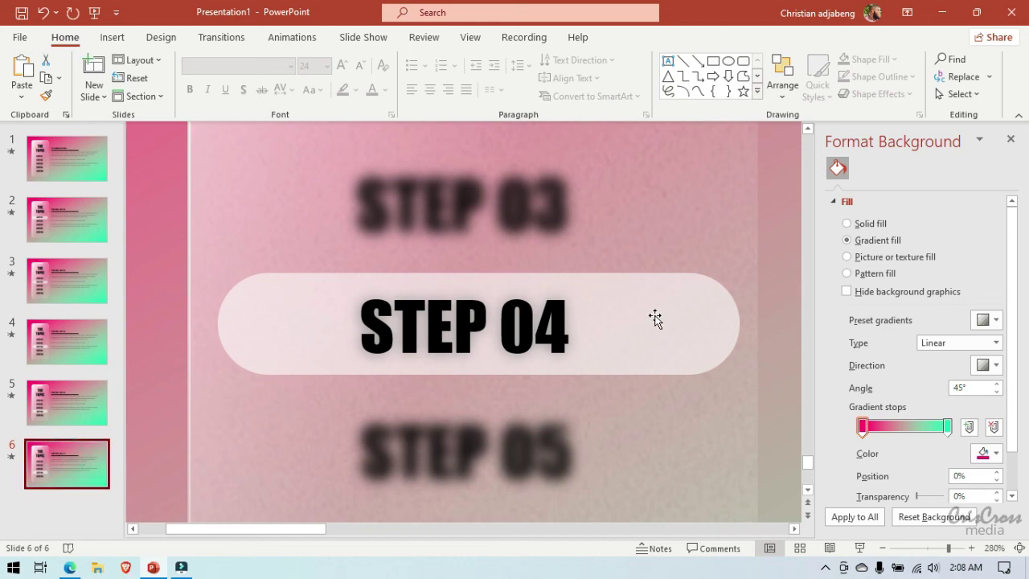
pyautogui.moveTo(683, 309); pyautogui.dragTo(674, 443)
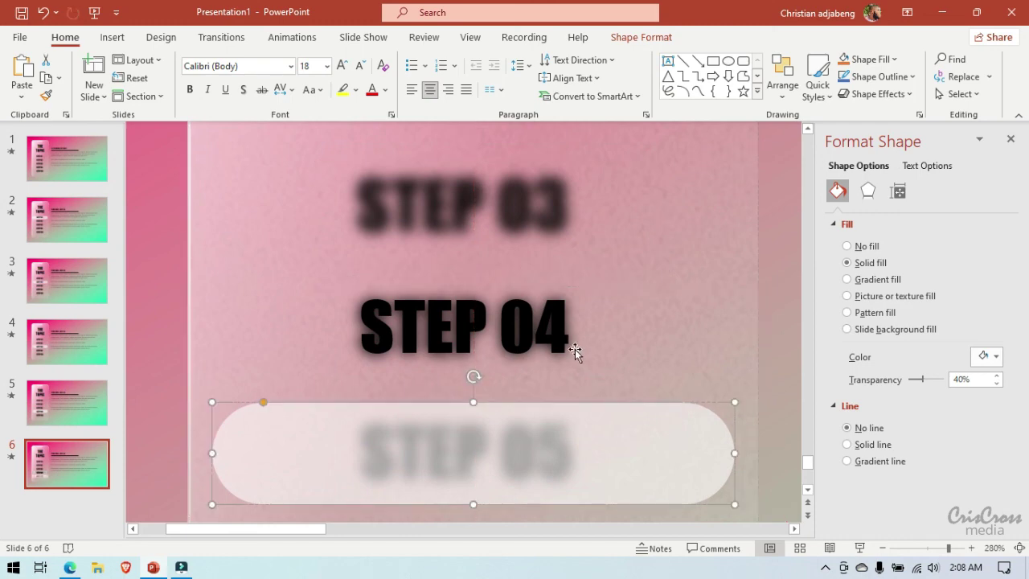
# Step: Move the sharp label onto the pill, relabel it STEP 05, and start the show from the beginning
pyautogui.click(555, 333)
pyautogui.moveTo(586, 273); pyautogui.dragTo(585, 403)
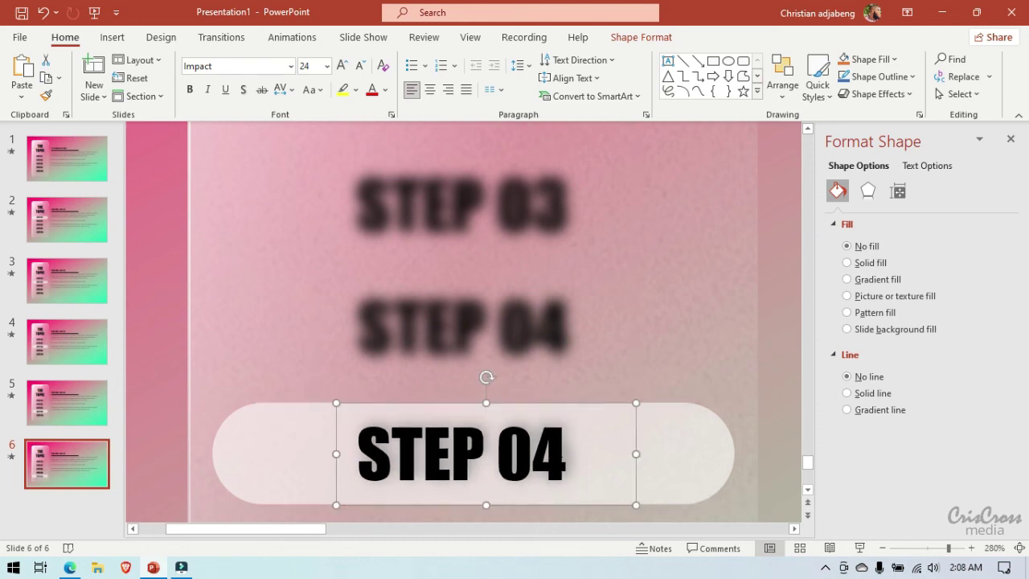
pyautogui.click(564, 461)
pyautogui.press('BackSpace')
pyautogui.write('5')
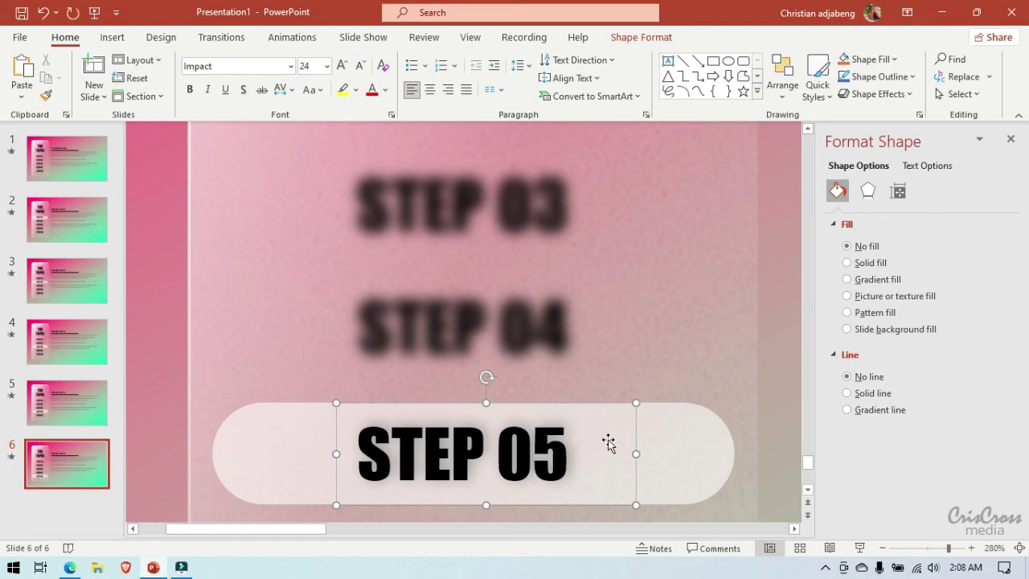
pyautogui.click(96, 12)
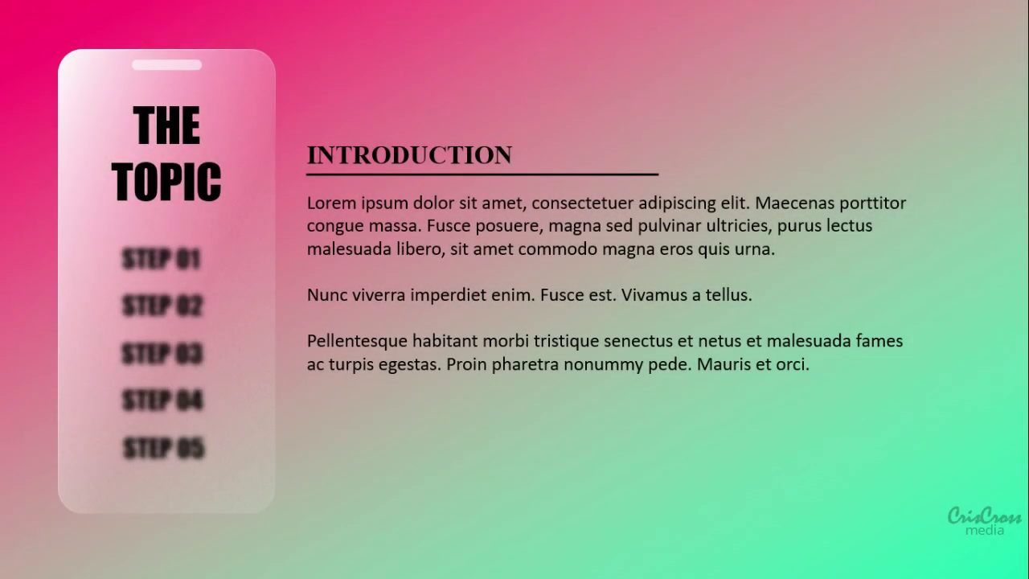
# Step: Step the show forward from STEP 01 to STEP 05, back to STEP 01, then exit with Esc
pyautogui.press('Right')
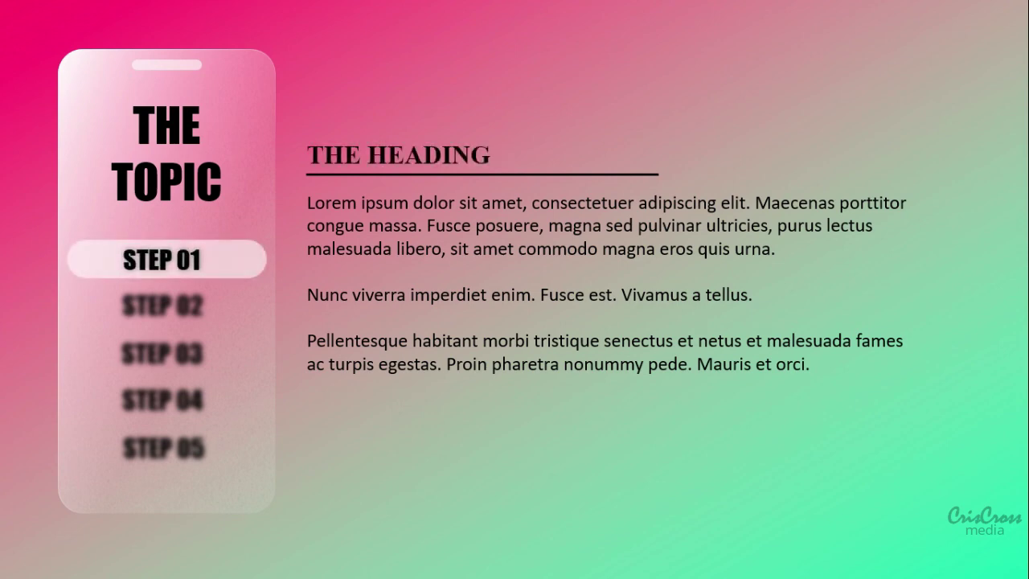
pyautogui.press('Right')
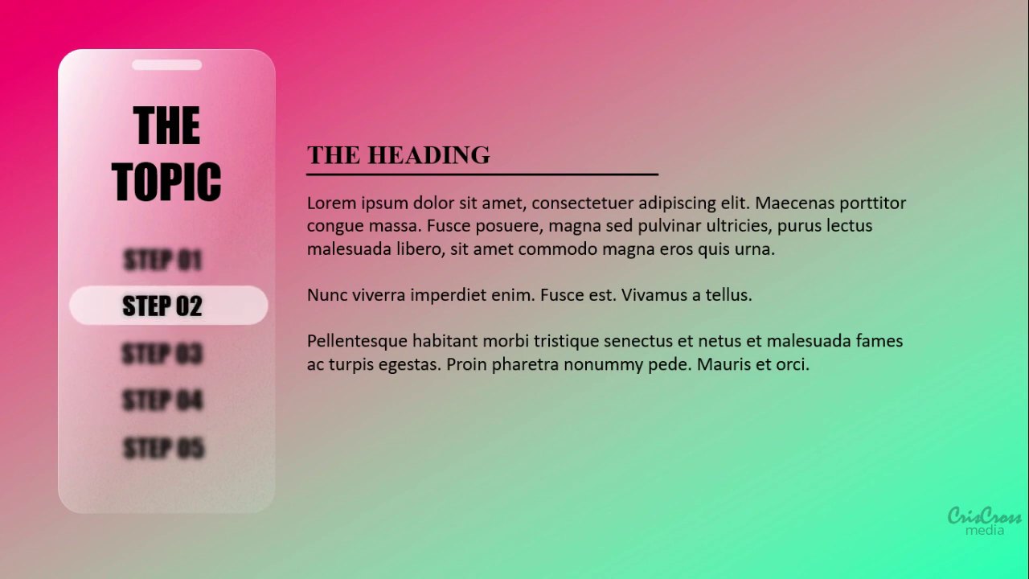
pyautogui.press('Right')
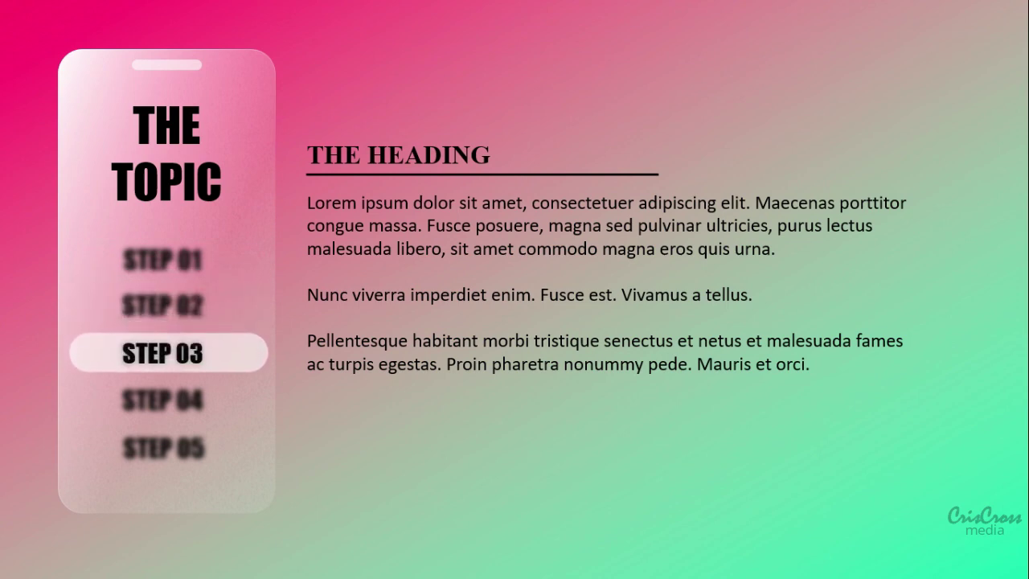
pyautogui.press('Right')
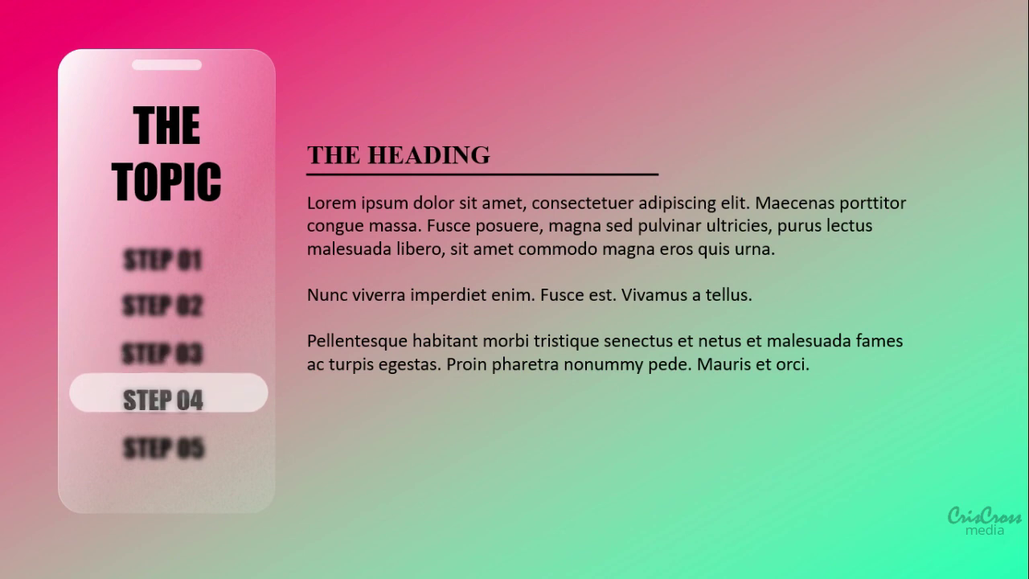
pyautogui.press('Right')
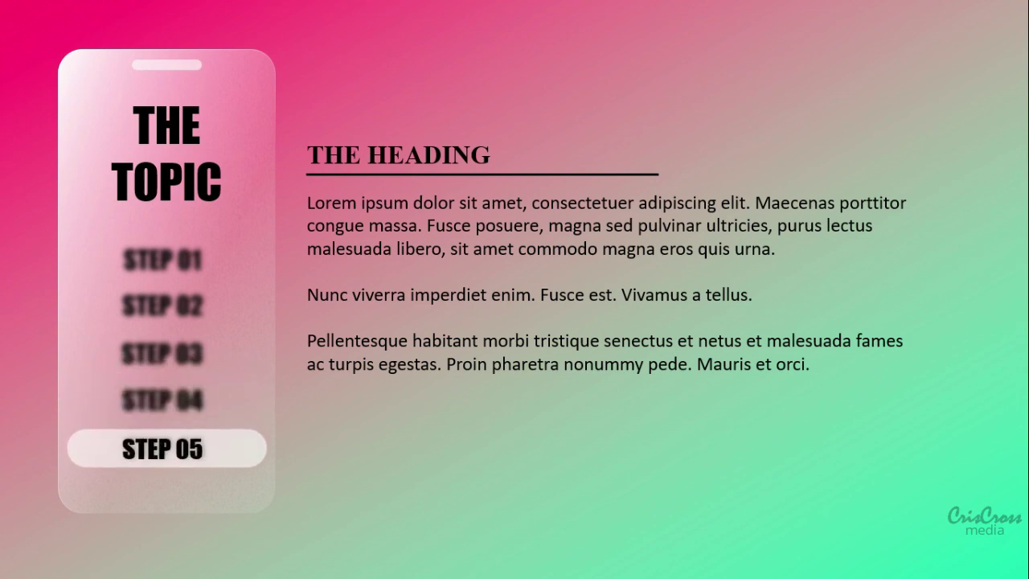
pyautogui.press('Left')
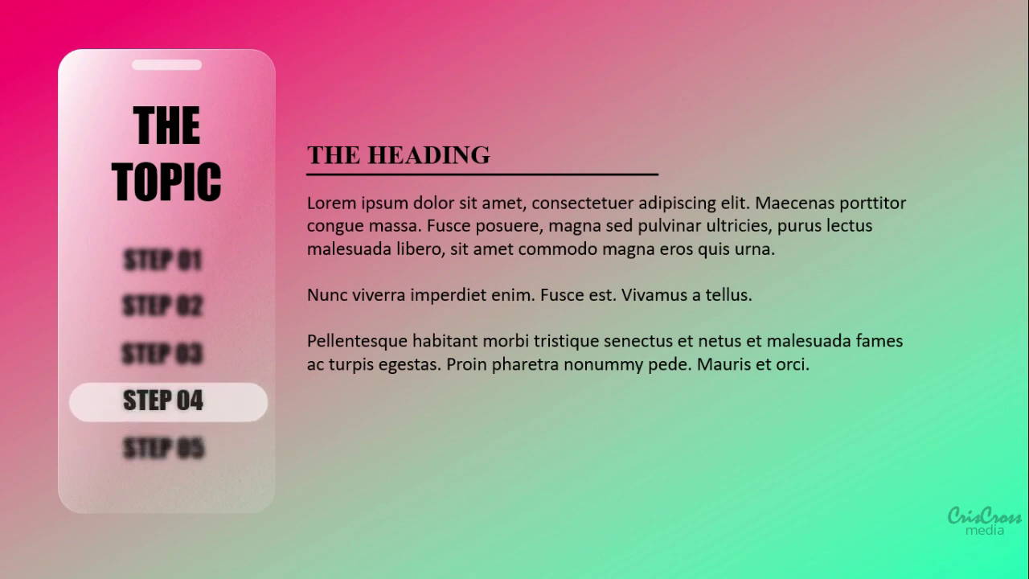
pyautogui.press('Left')
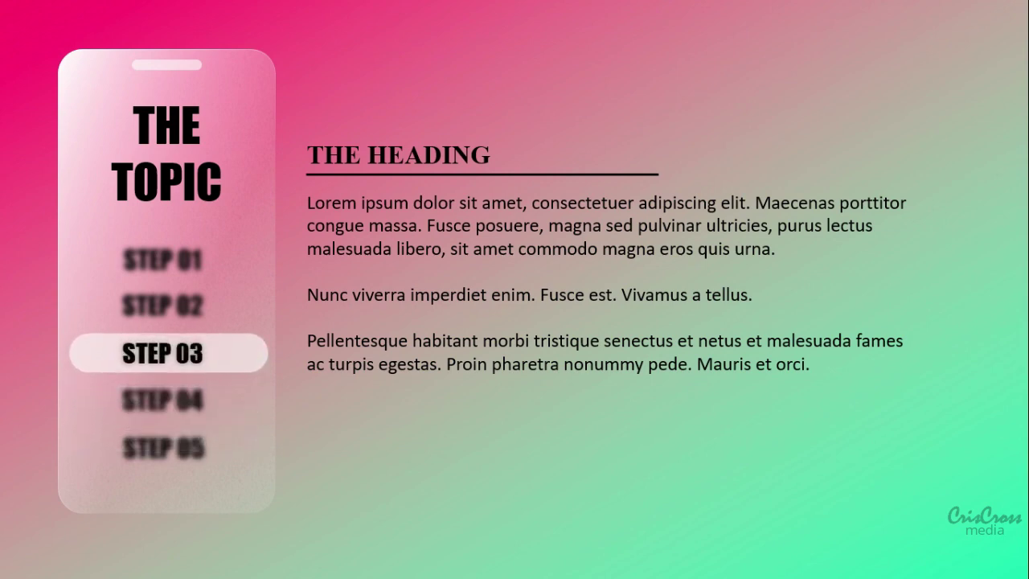
pyautogui.press('Left')
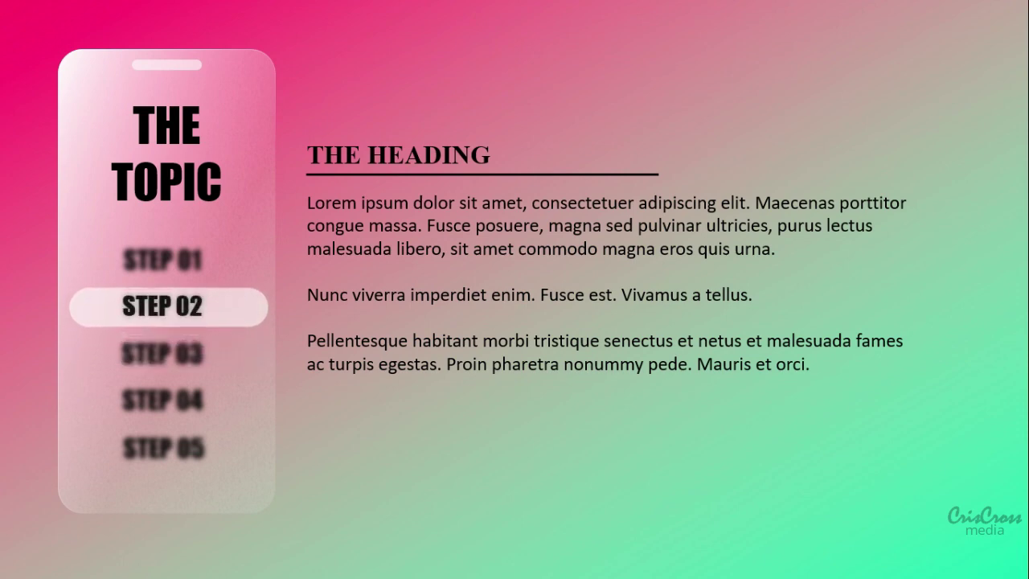
pyautogui.press('Left')
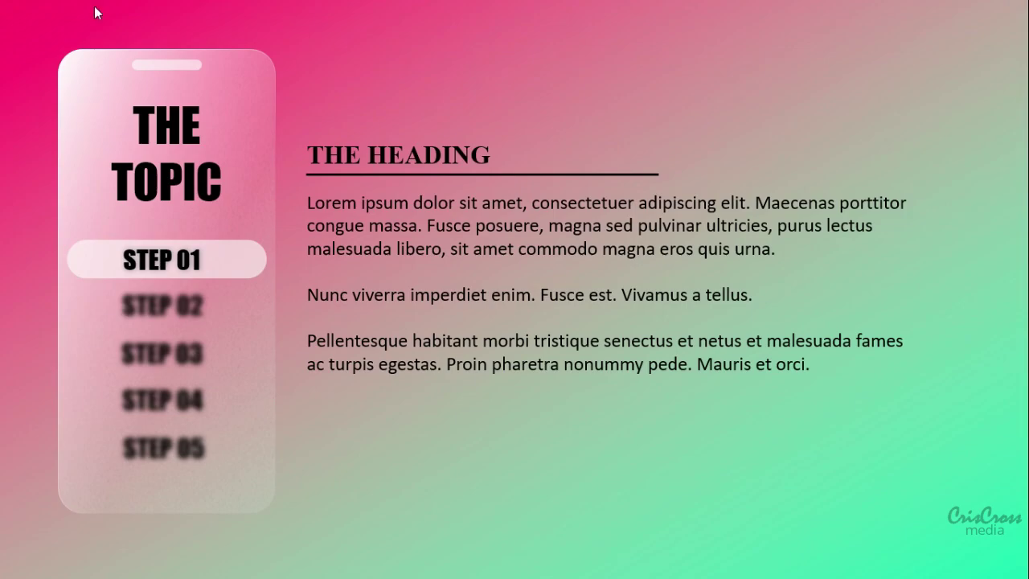
pyautogui.press('Escape')
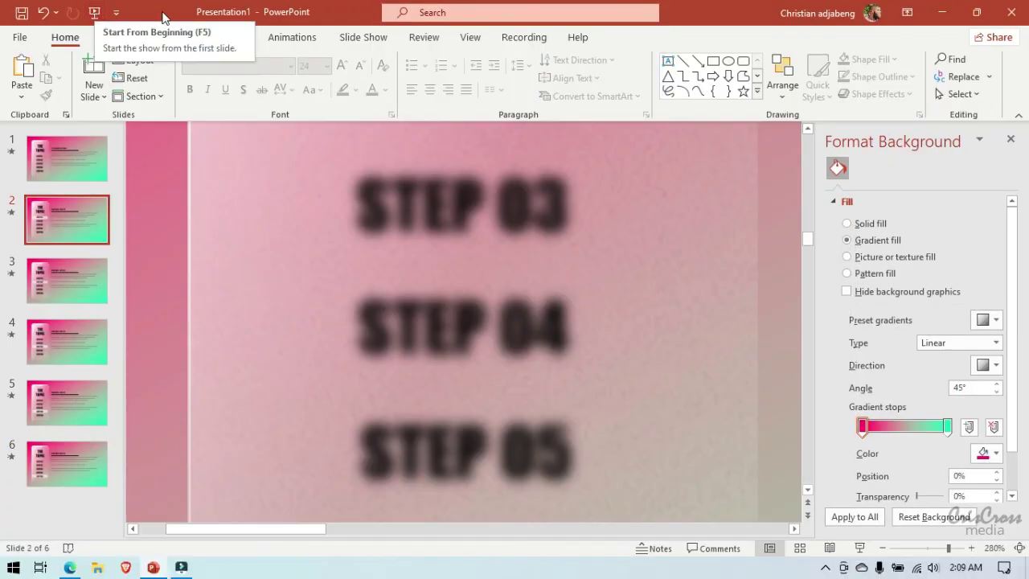
# Step: In Save As, choose the POWERPOINT YOUTUBE folder as the destination
pyautogui.click(20, 40)
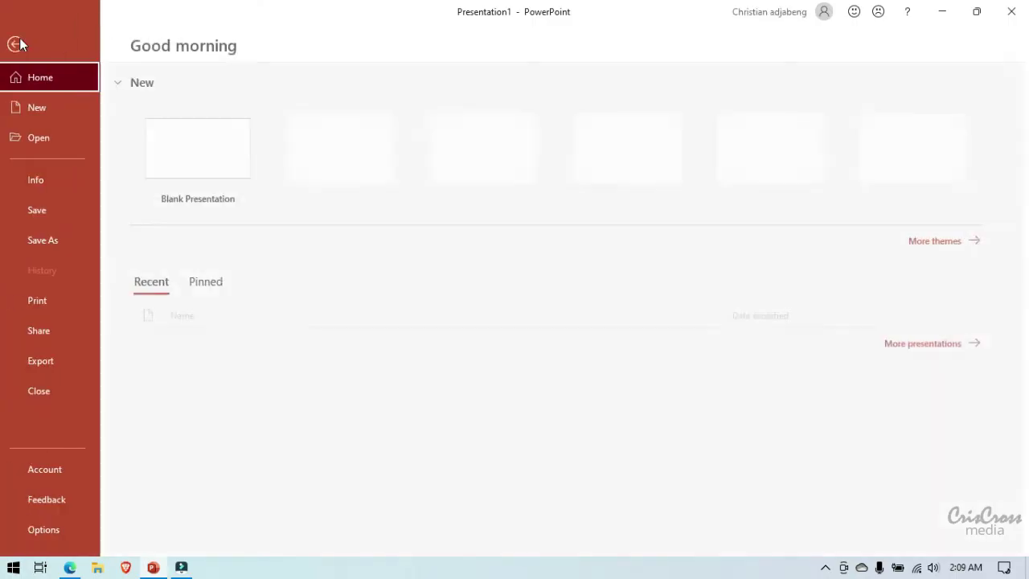
pyautogui.click(71, 240)
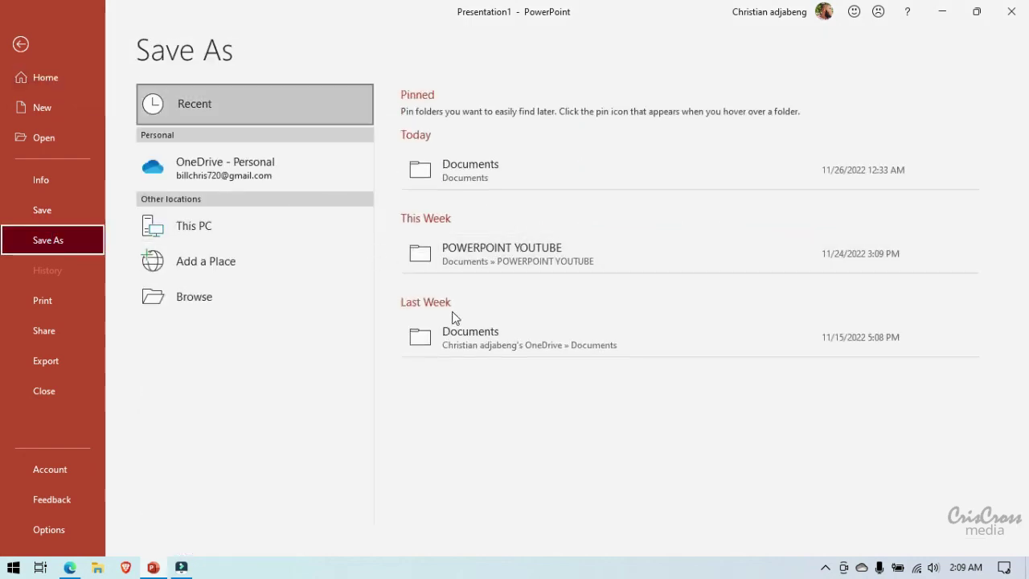
pyautogui.click(445, 268)
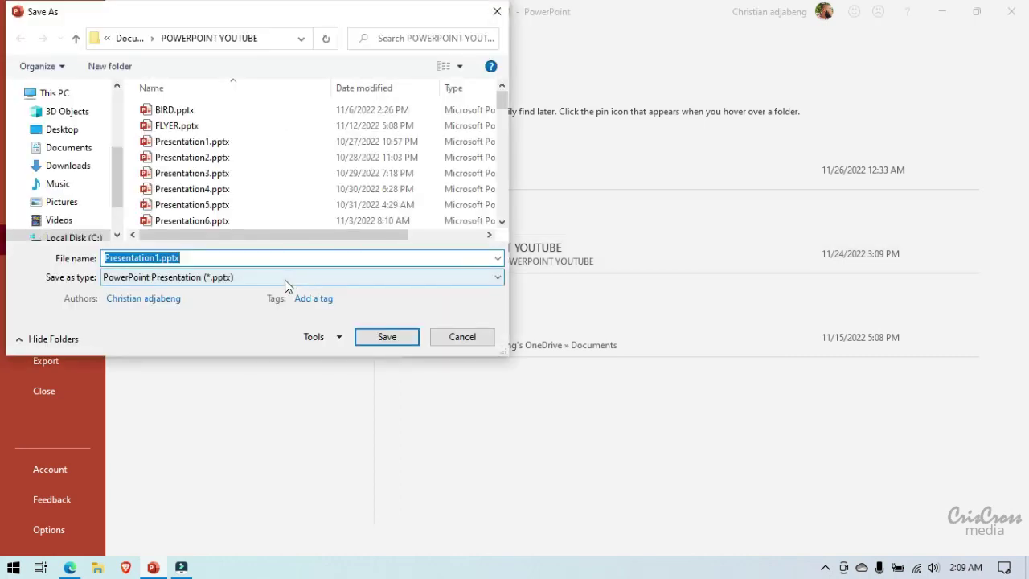
pyautogui.moveTo(501, 101); pyautogui.dragTo(500, 210)
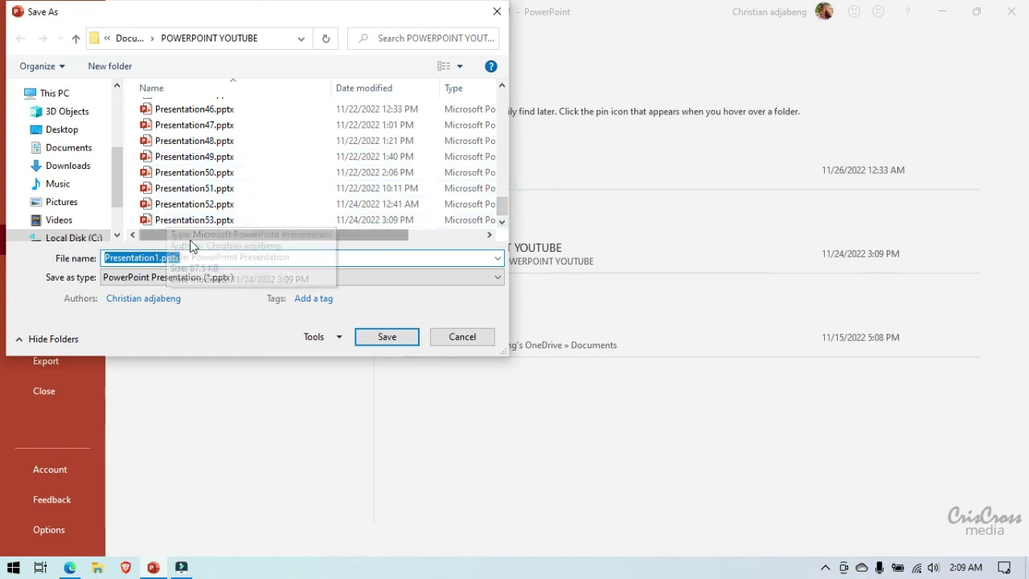
# Step: Create a new folder there and save the deck into it as Presentation1.pptx
pyautogui.click(120, 66)
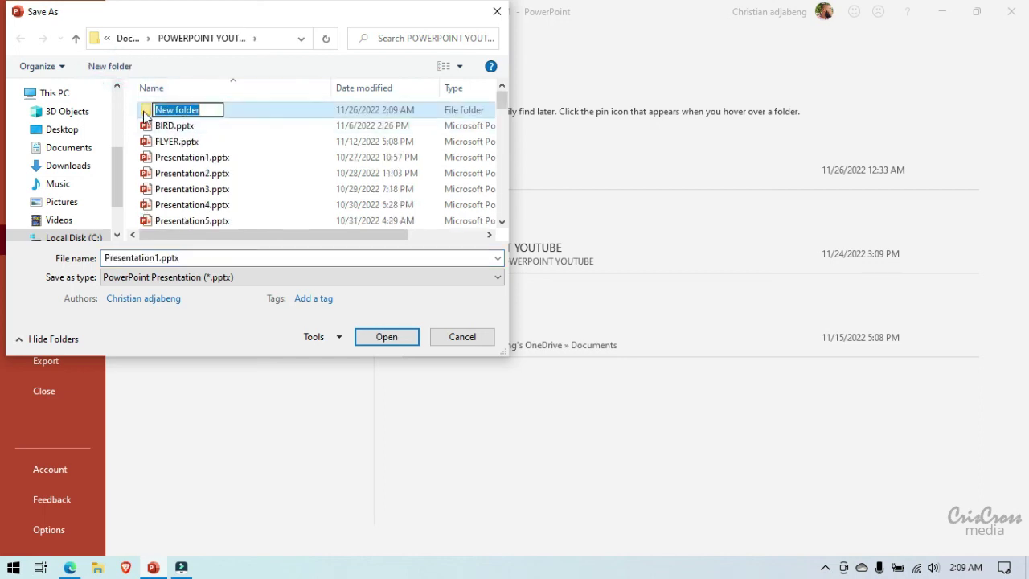
pyautogui.press('Return')
pyautogui.doubleClick(144, 114)
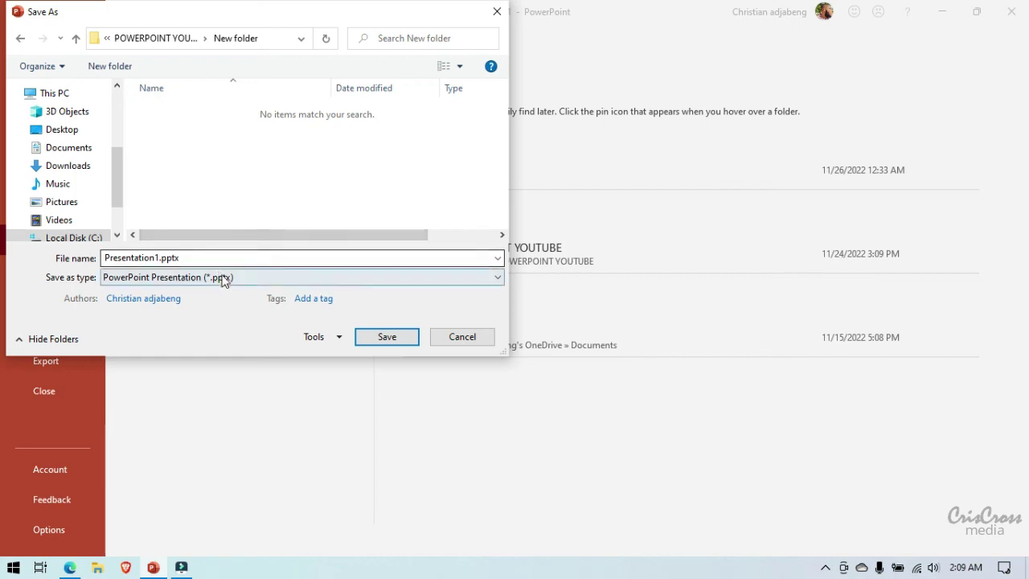
pyautogui.click(386, 336)
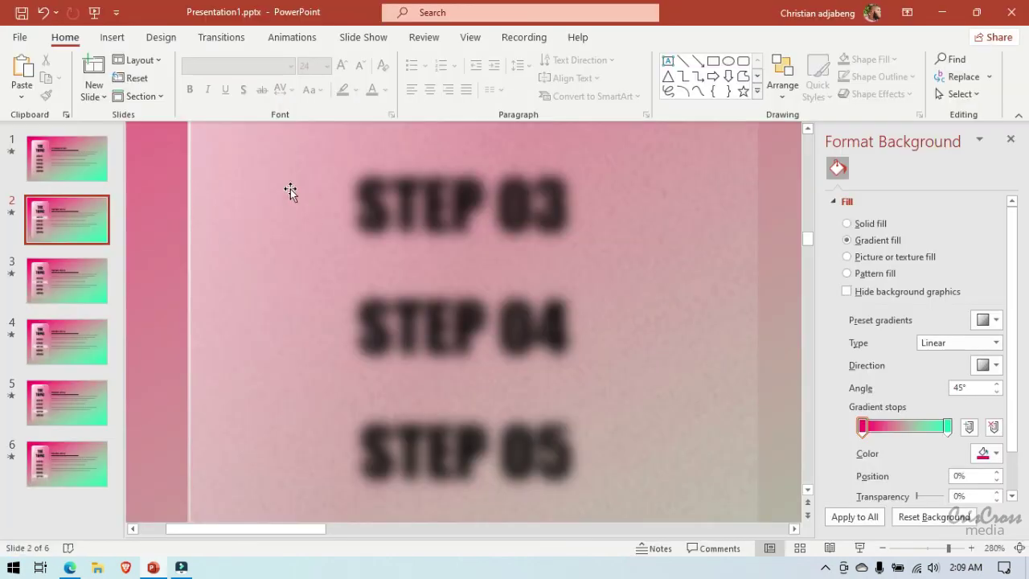
# Step: Zoom out to 60% to fit the whole slide, then replay the show from the start and exit
pyautogui.click(882, 548)
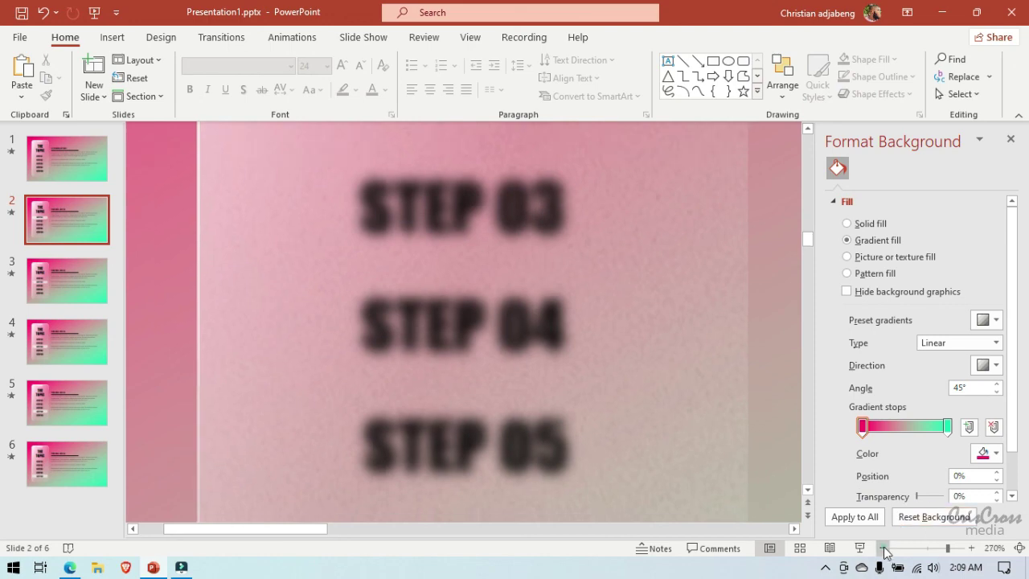
pyautogui.click(882, 547)
pyautogui.click(884, 547)
pyautogui.click(883, 547)
pyautogui.click(884, 548)
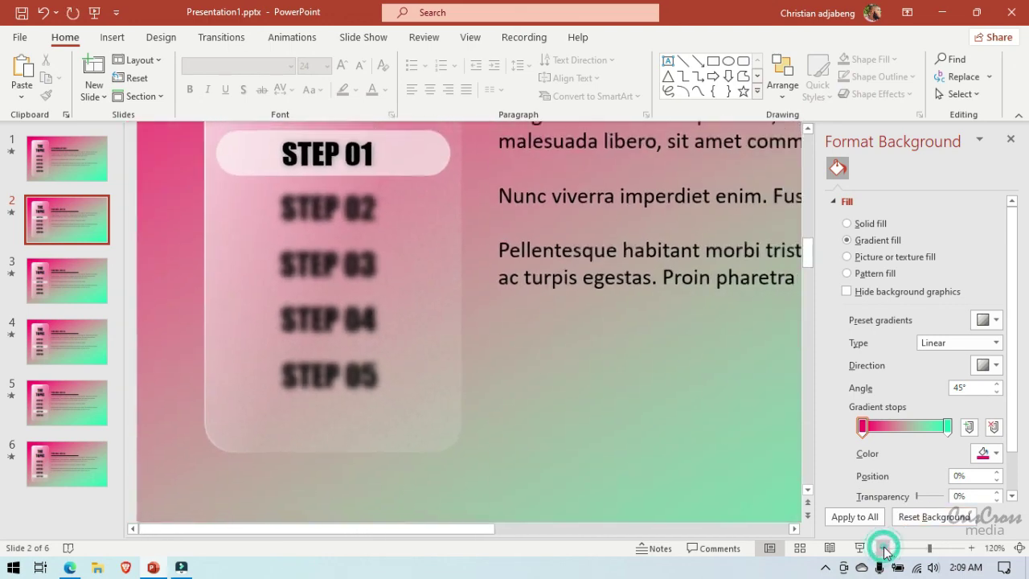
pyautogui.click(883, 547)
pyautogui.click(883, 547)
pyautogui.click(884, 548)
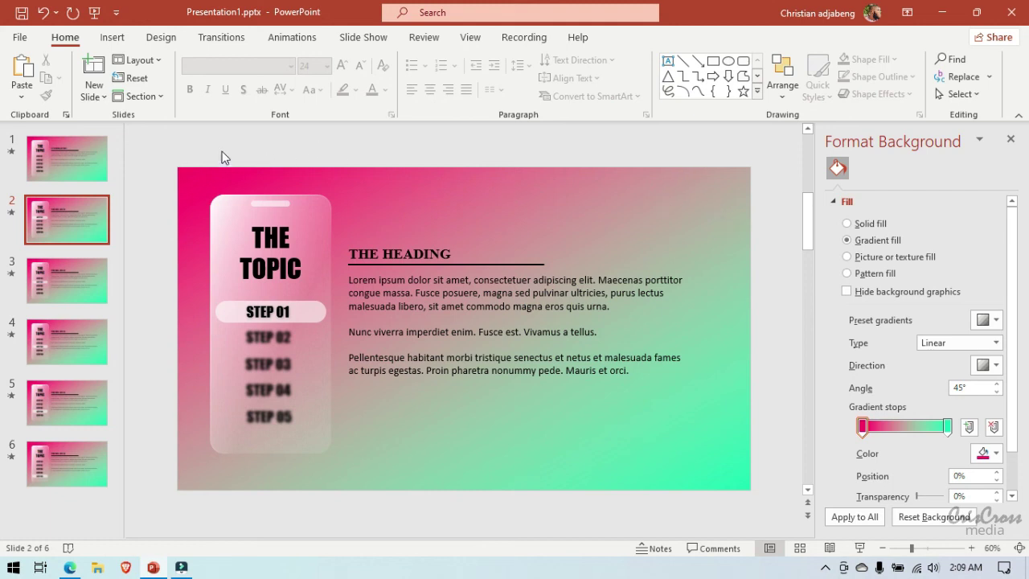
pyautogui.click(95, 14)
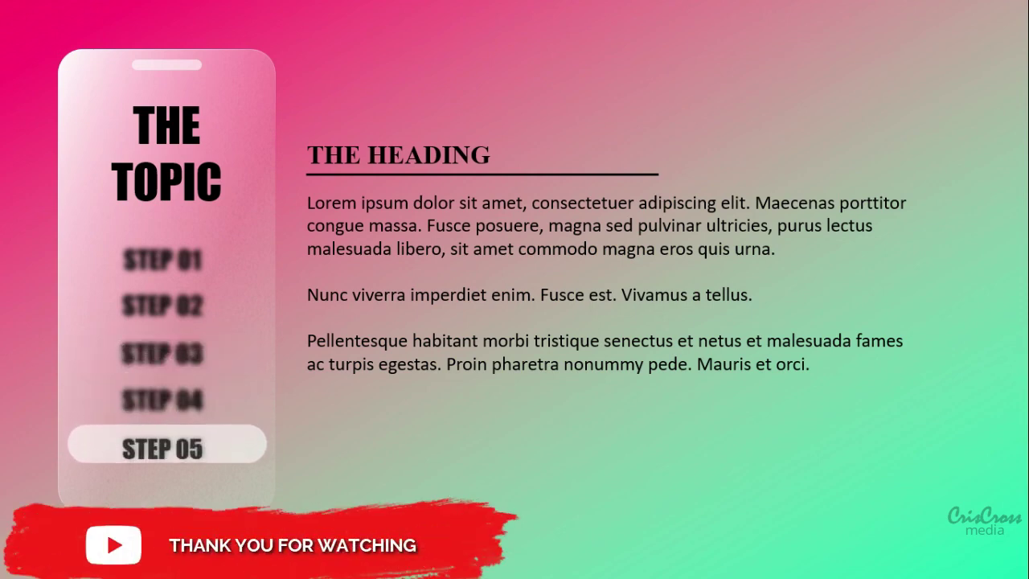
pyautogui.press('Escape')
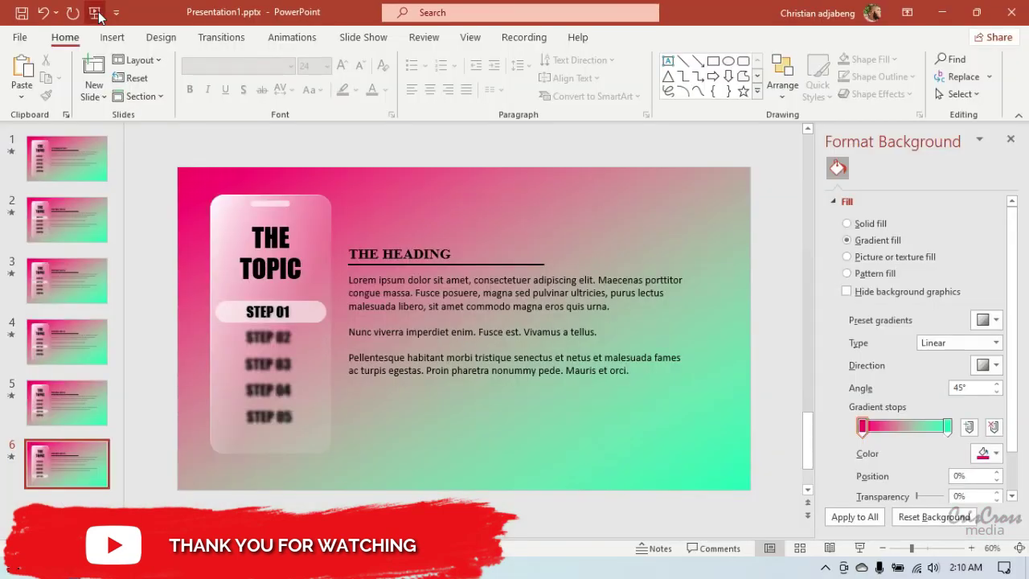